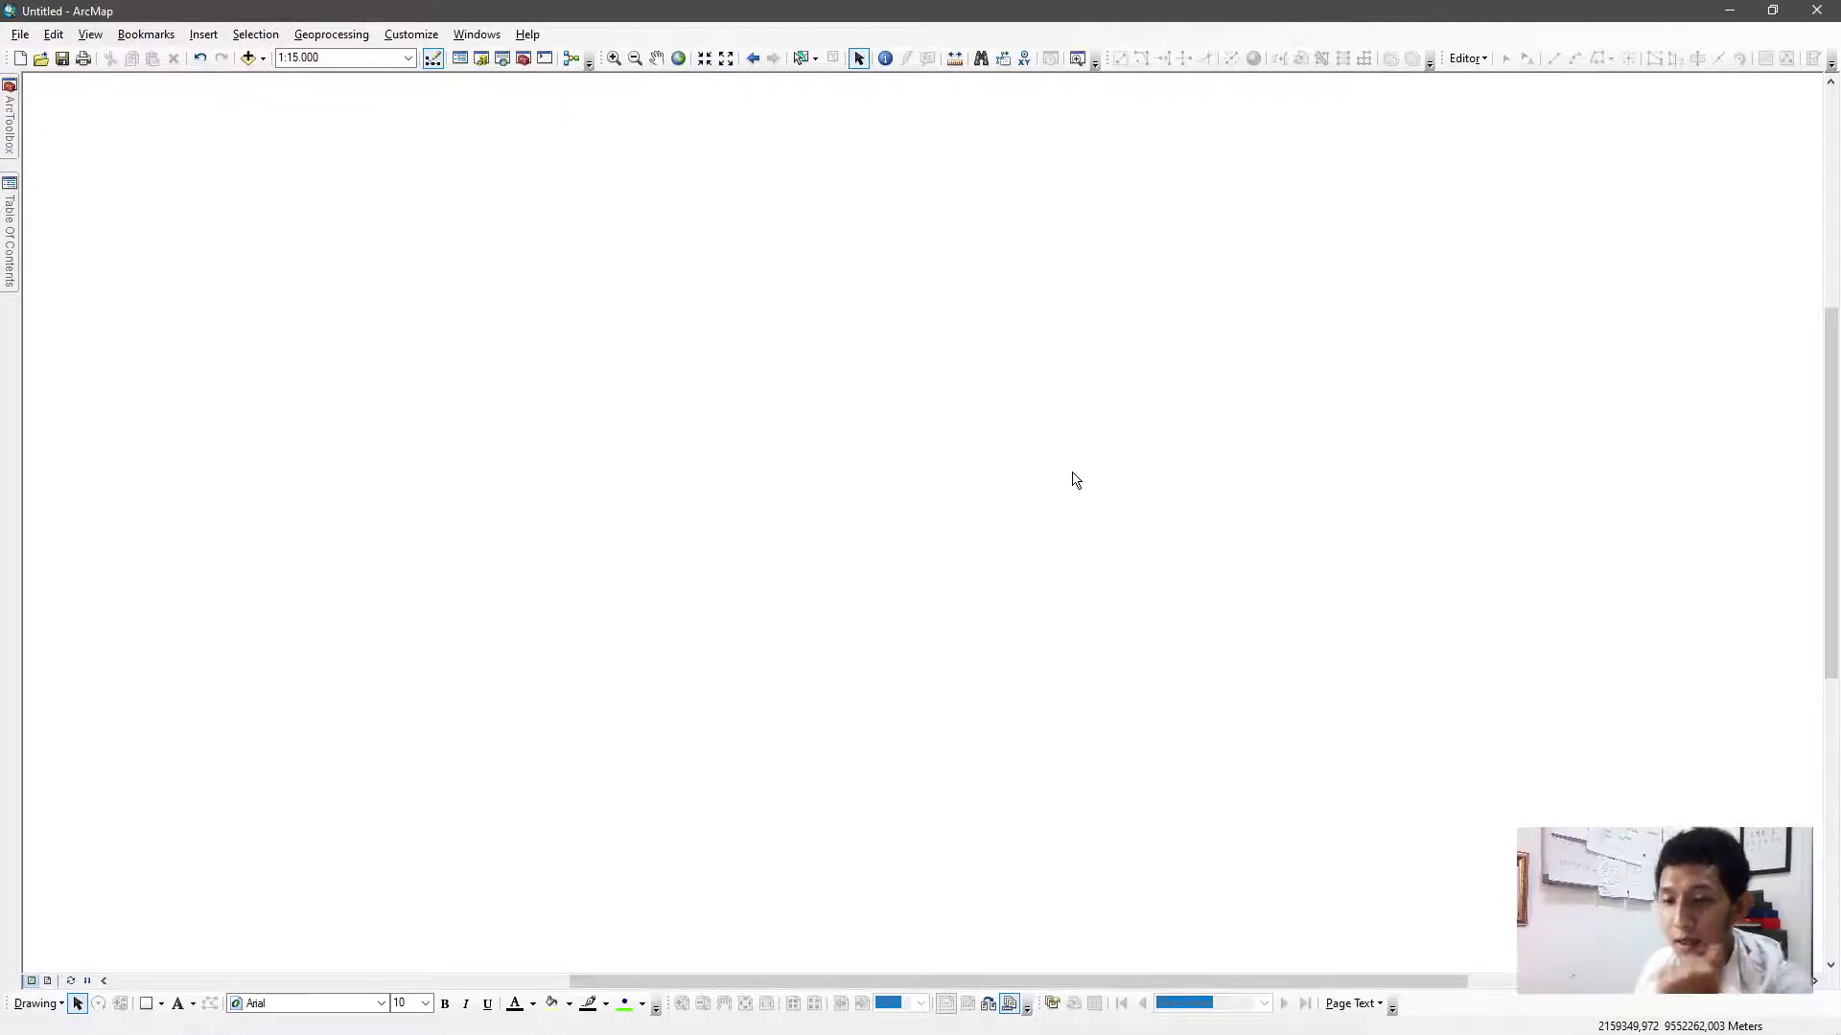
Show the Mosaik_PangkejeneV_Uluale.pix imagery layer and zoom to its full extent
mouse_move(5, 222)
click(69, 194)
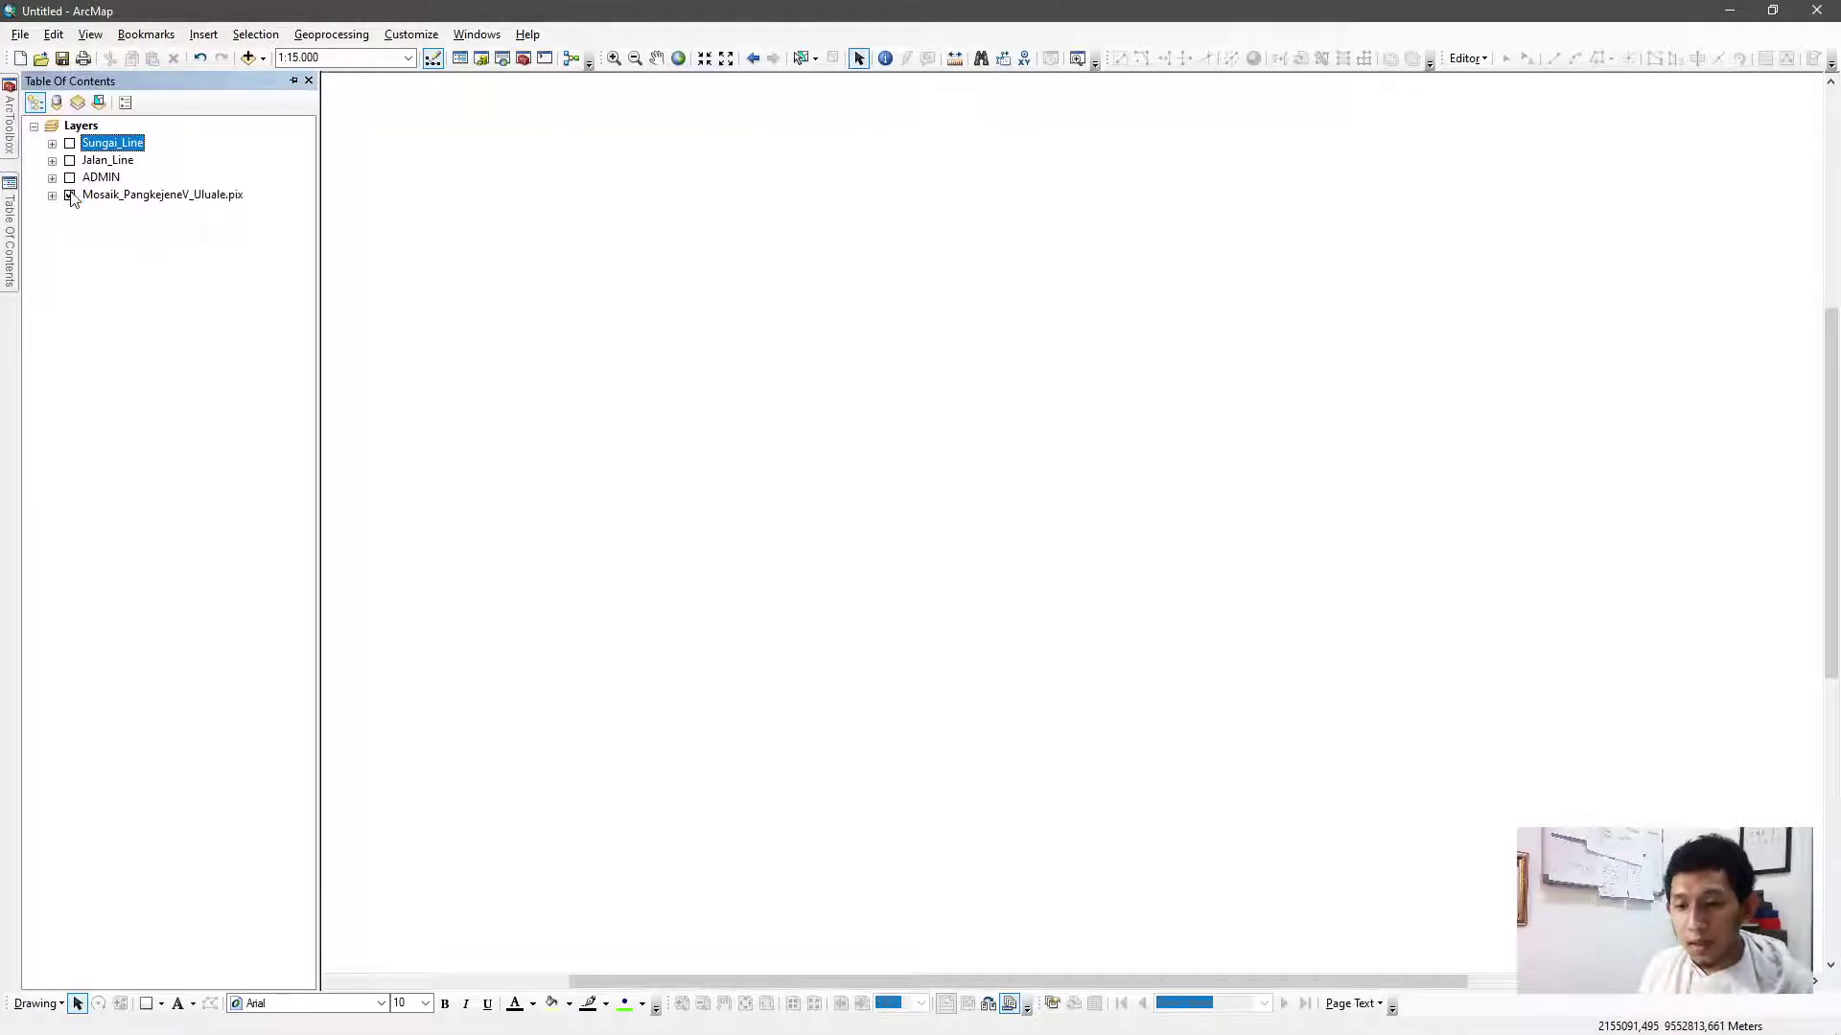
click(158, 195)
right_click(158, 194)
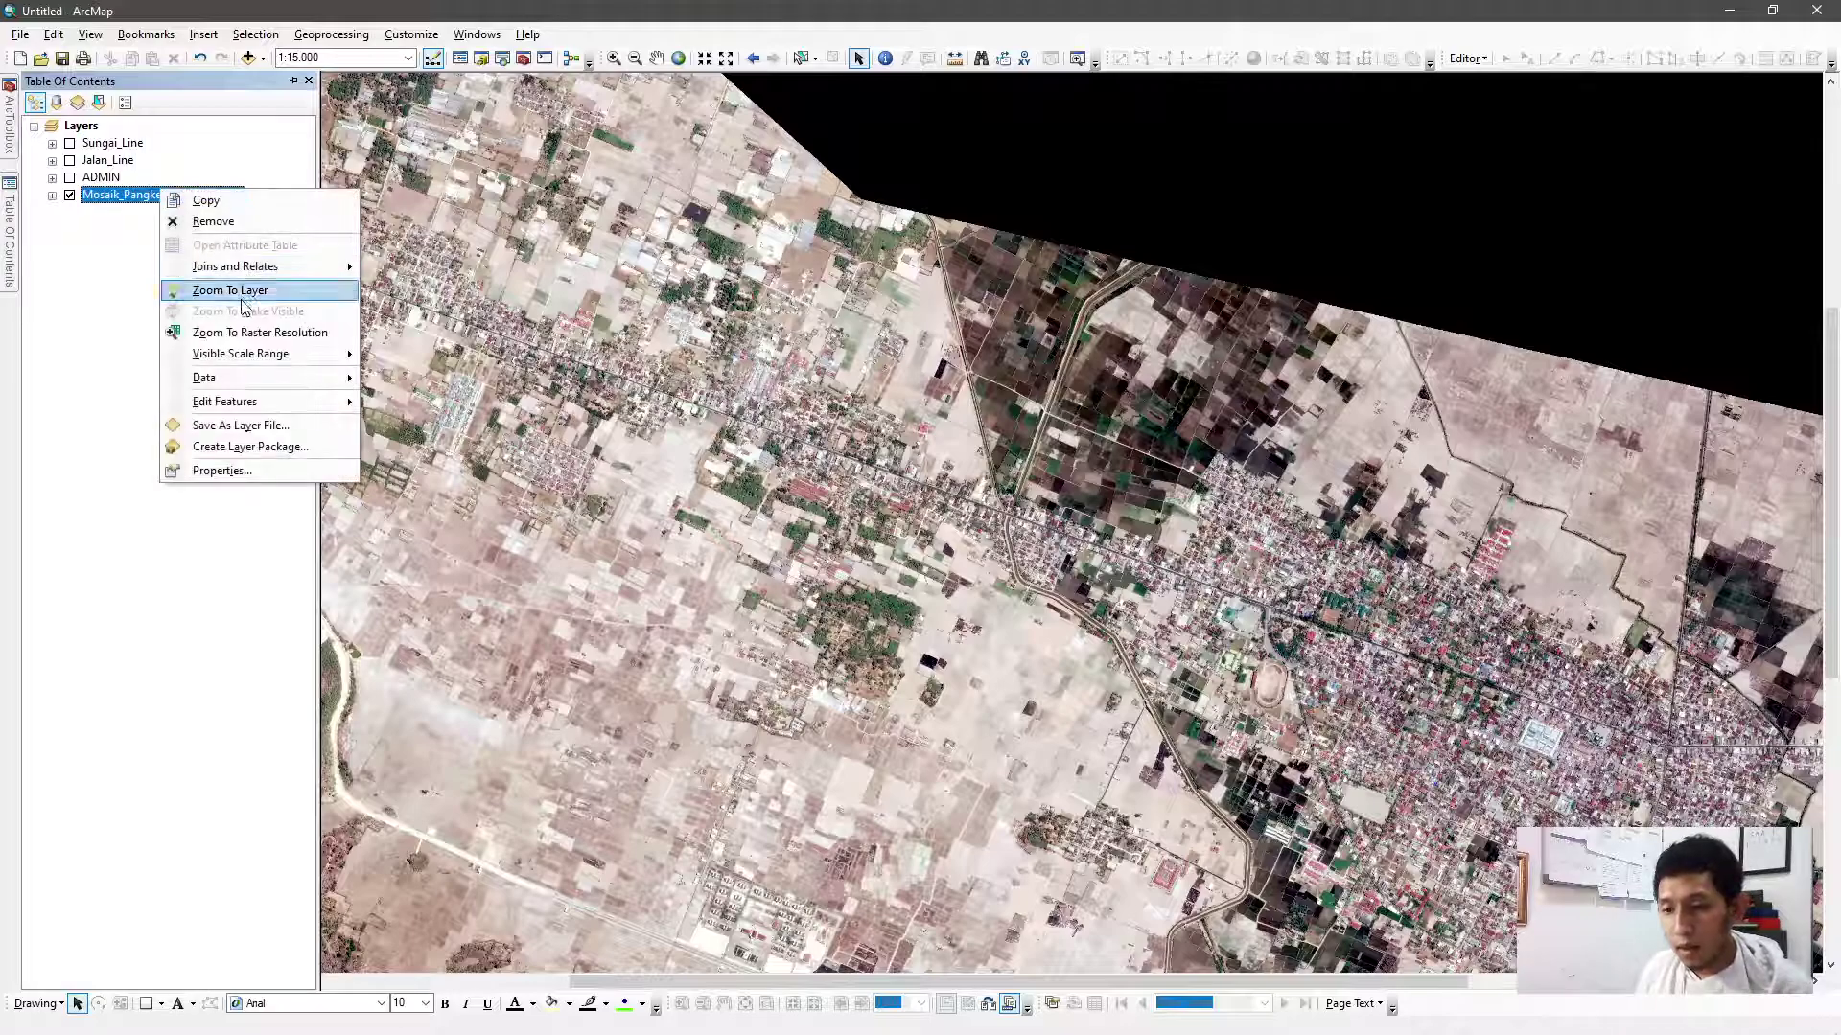
click(244, 288)
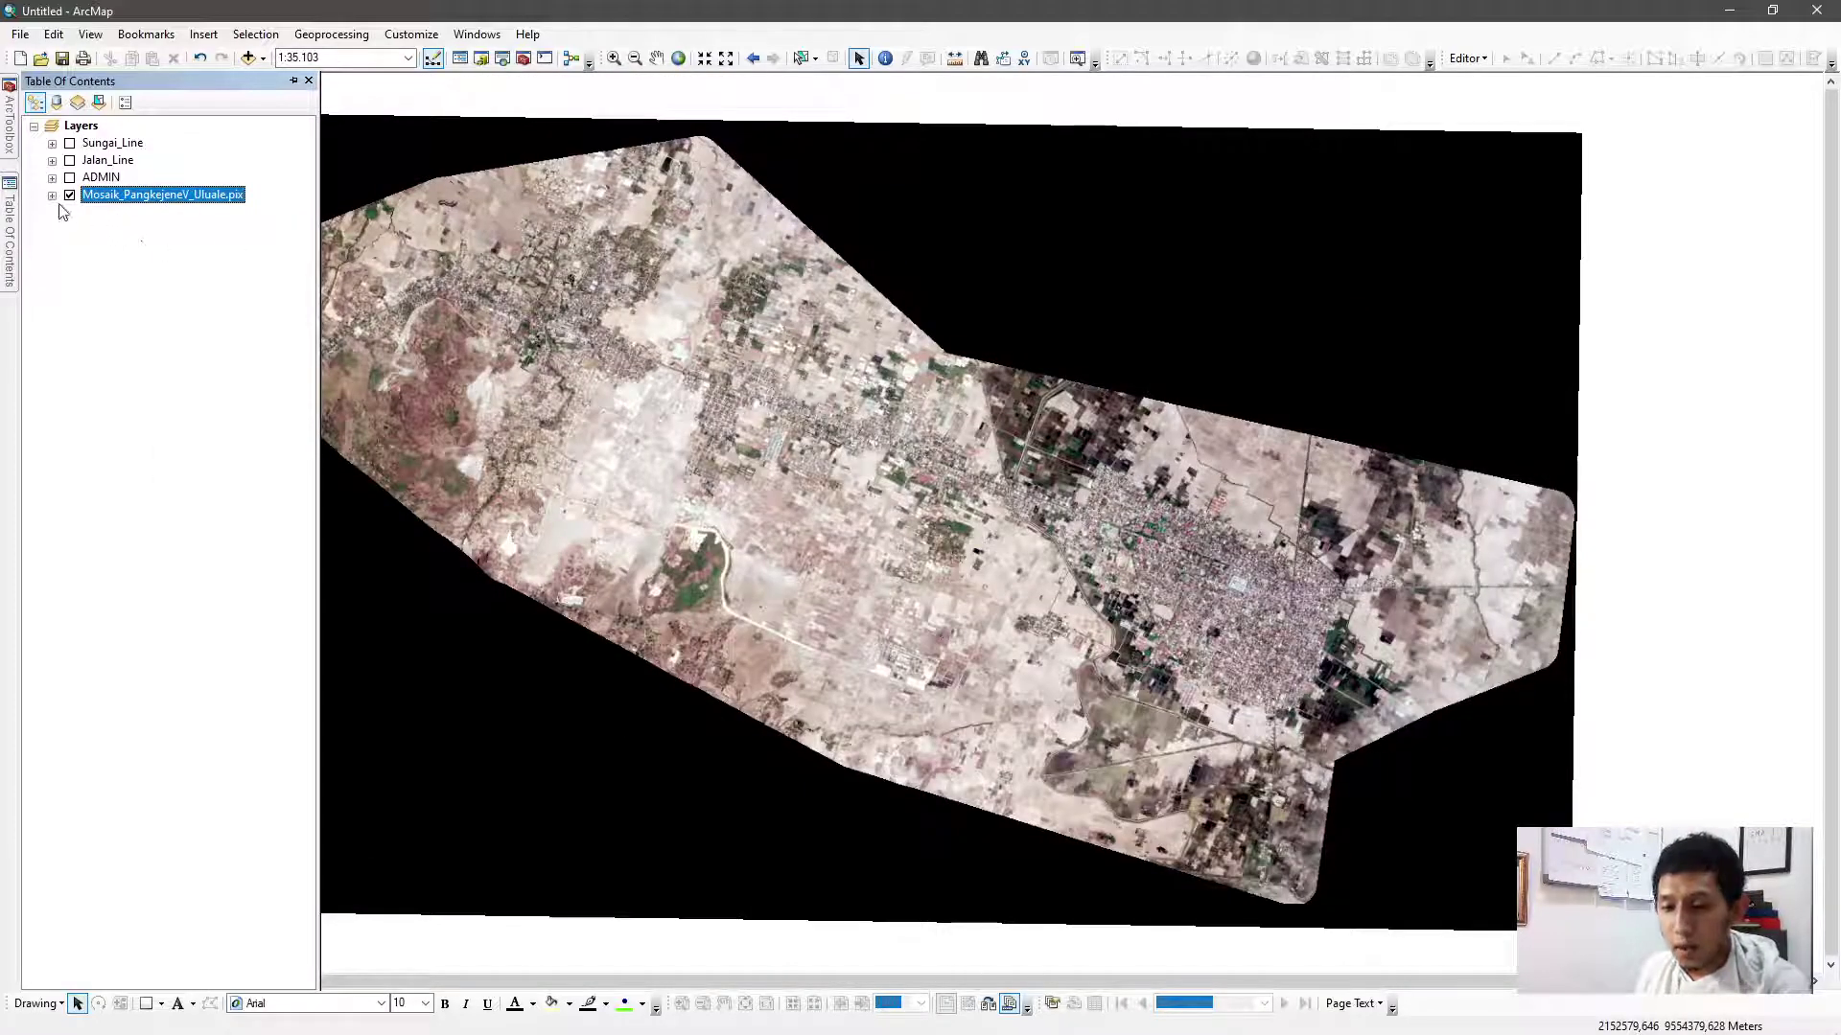
Show the ADMIN layer over the imagery and inspect the village boundaries around Kelurahan Arawa
click(69, 178)
scroll(1212, 563, down, 2)
scroll(801, 470, up, 1)
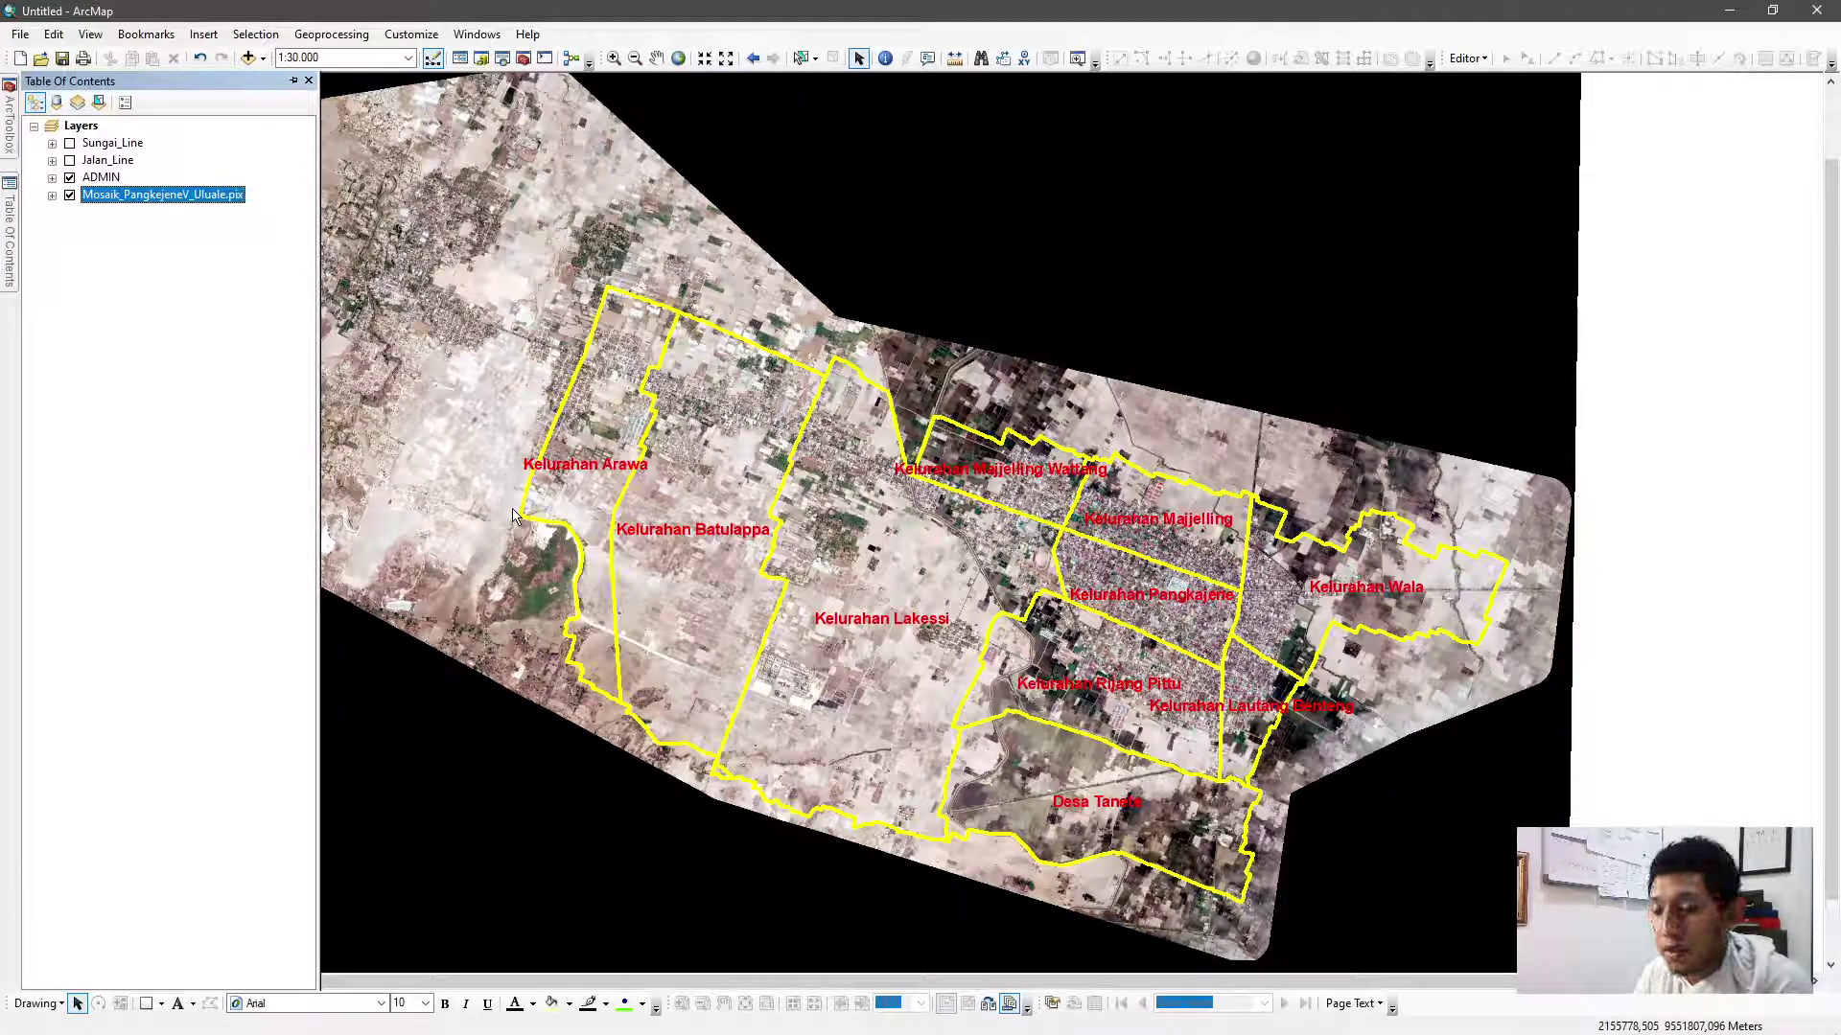
scroll(562, 367, down, 2)
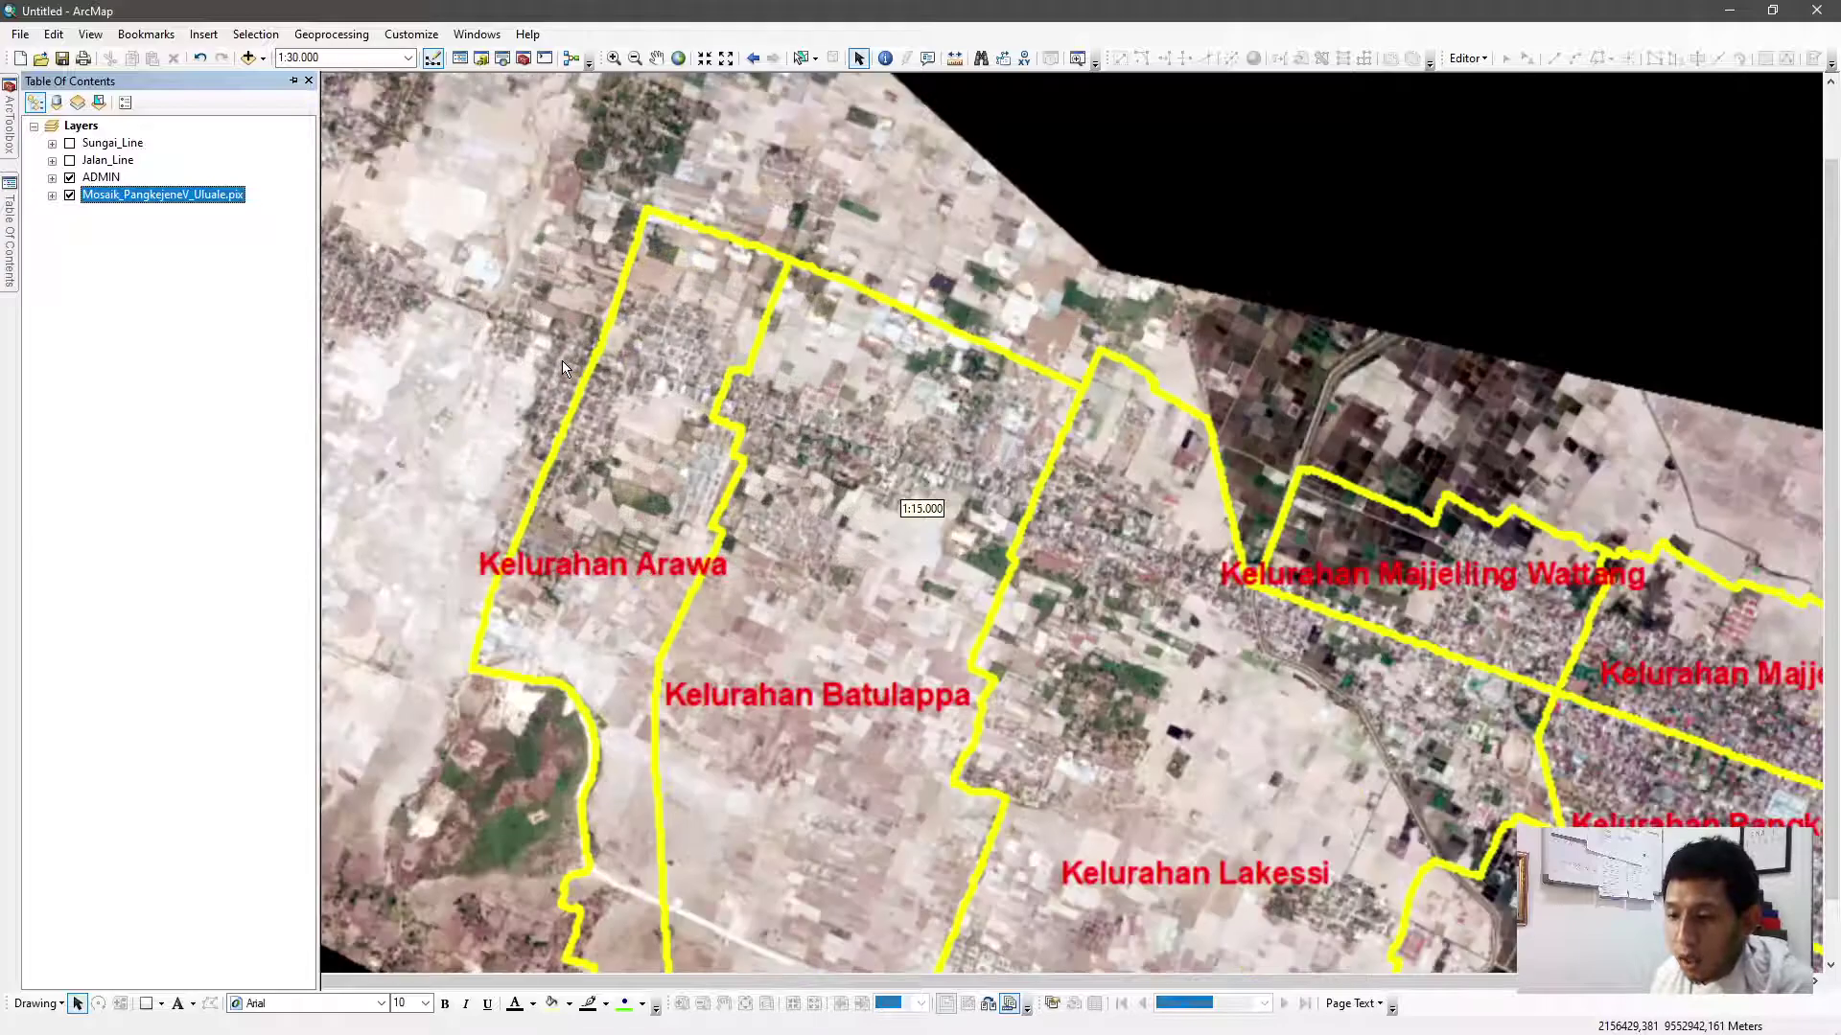
scroll(649, 259, up, 2)
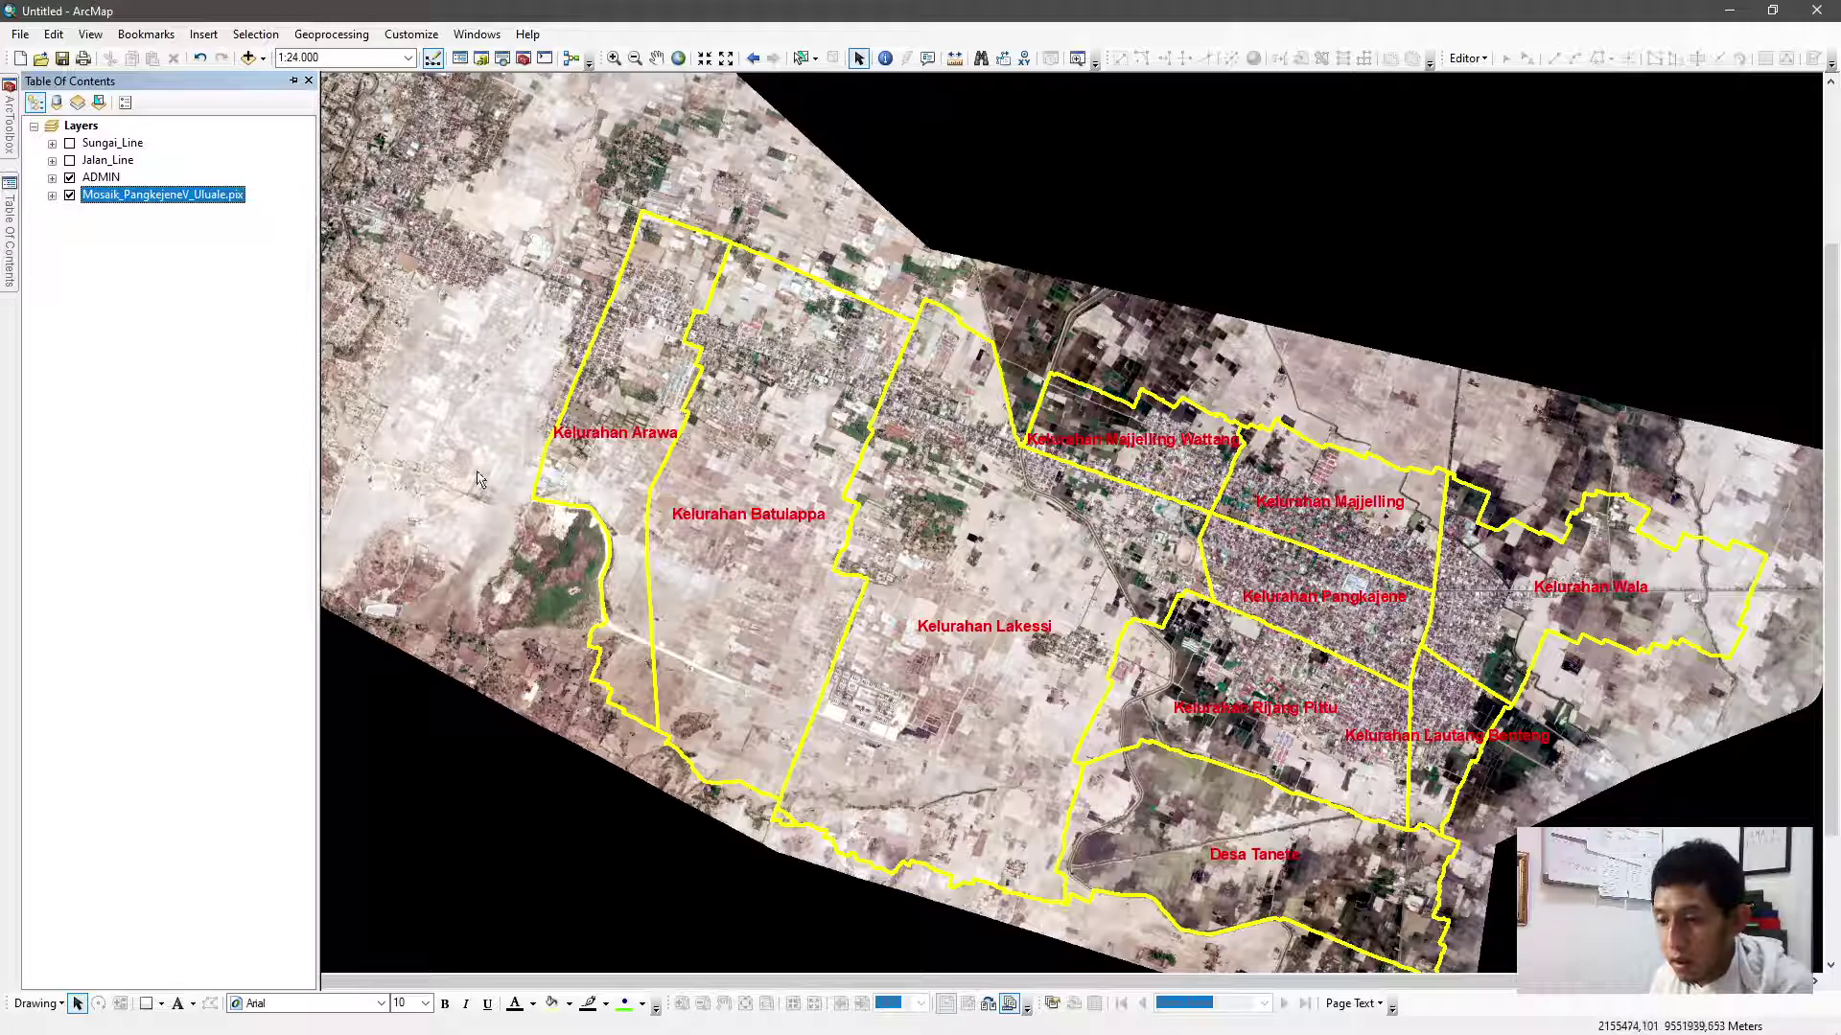
Draw a closed polygon graphic with a perimeter of about 9.8 km around Kelurahan Arawa, overlapping the western part of Kelurahan Batulappa
click(149, 1002)
click(182, 863)
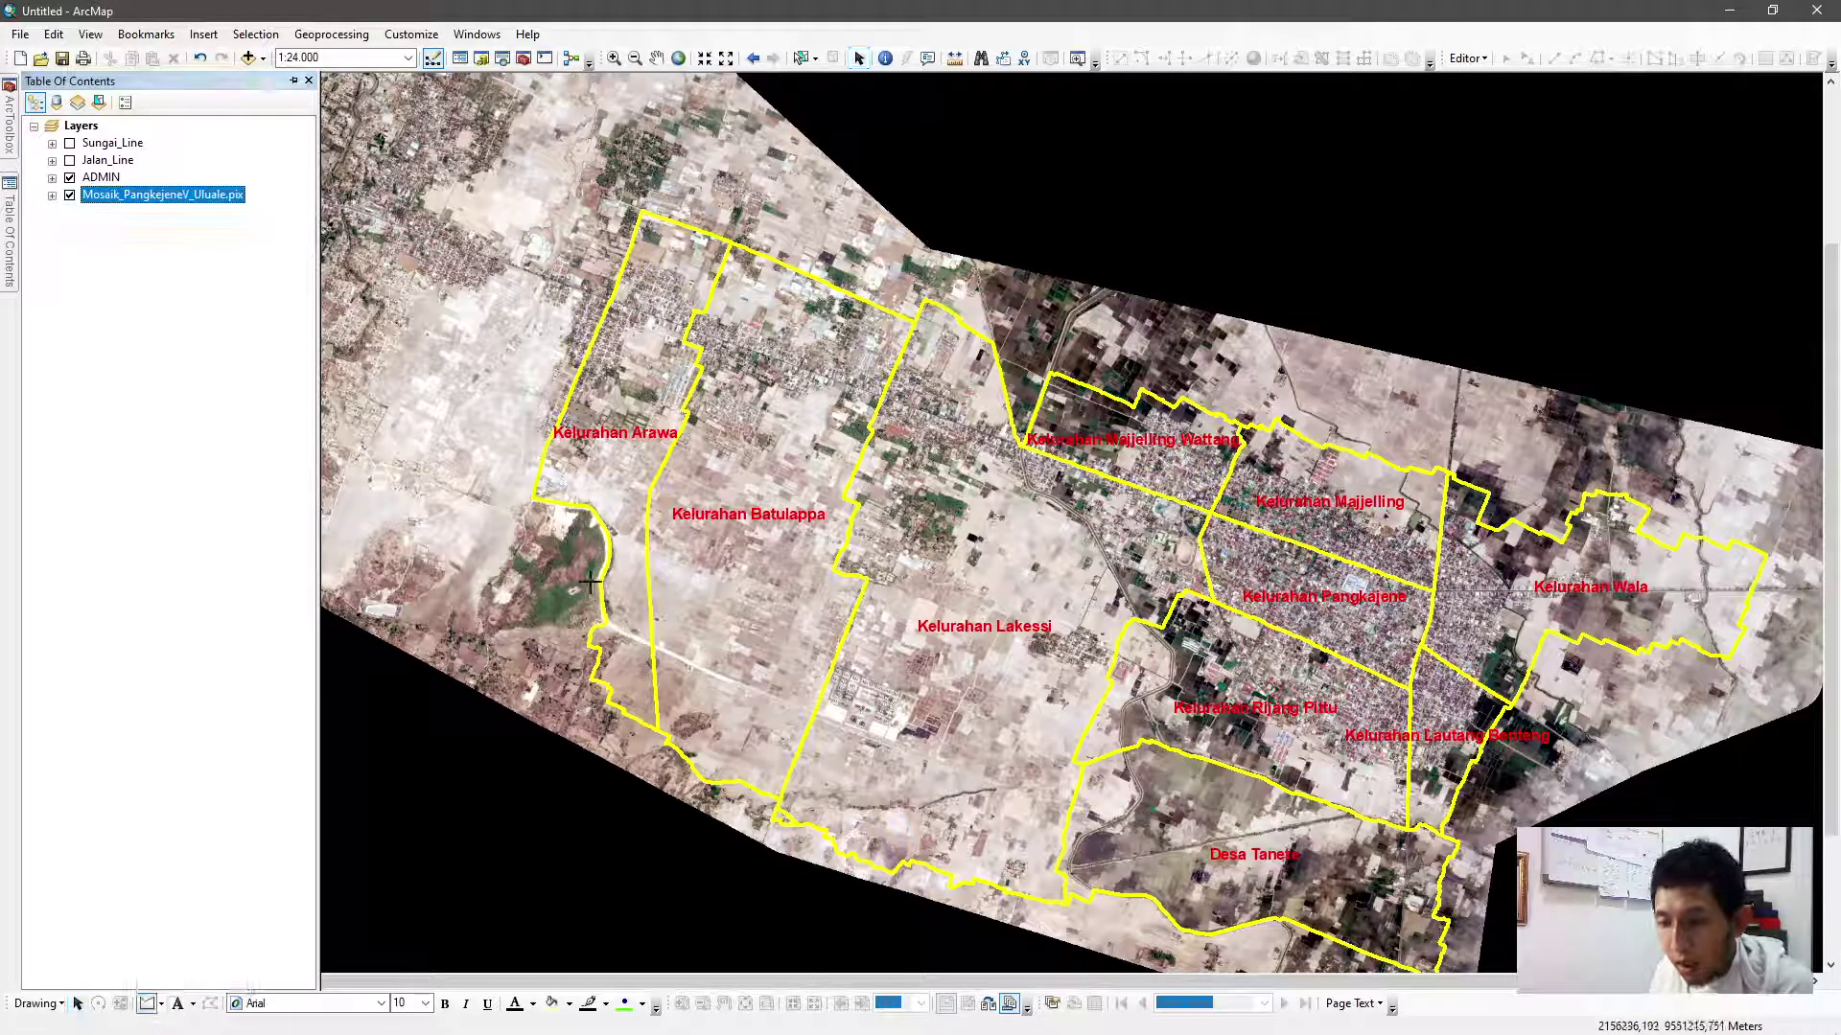
click(596, 685)
click(658, 734)
click(707, 671)
click(723, 565)
click(758, 393)
click(777, 283)
click(763, 206)
click(711, 168)
click(624, 169)
click(525, 211)
click(434, 388)
click(451, 489)
click(484, 551)
click(508, 599)
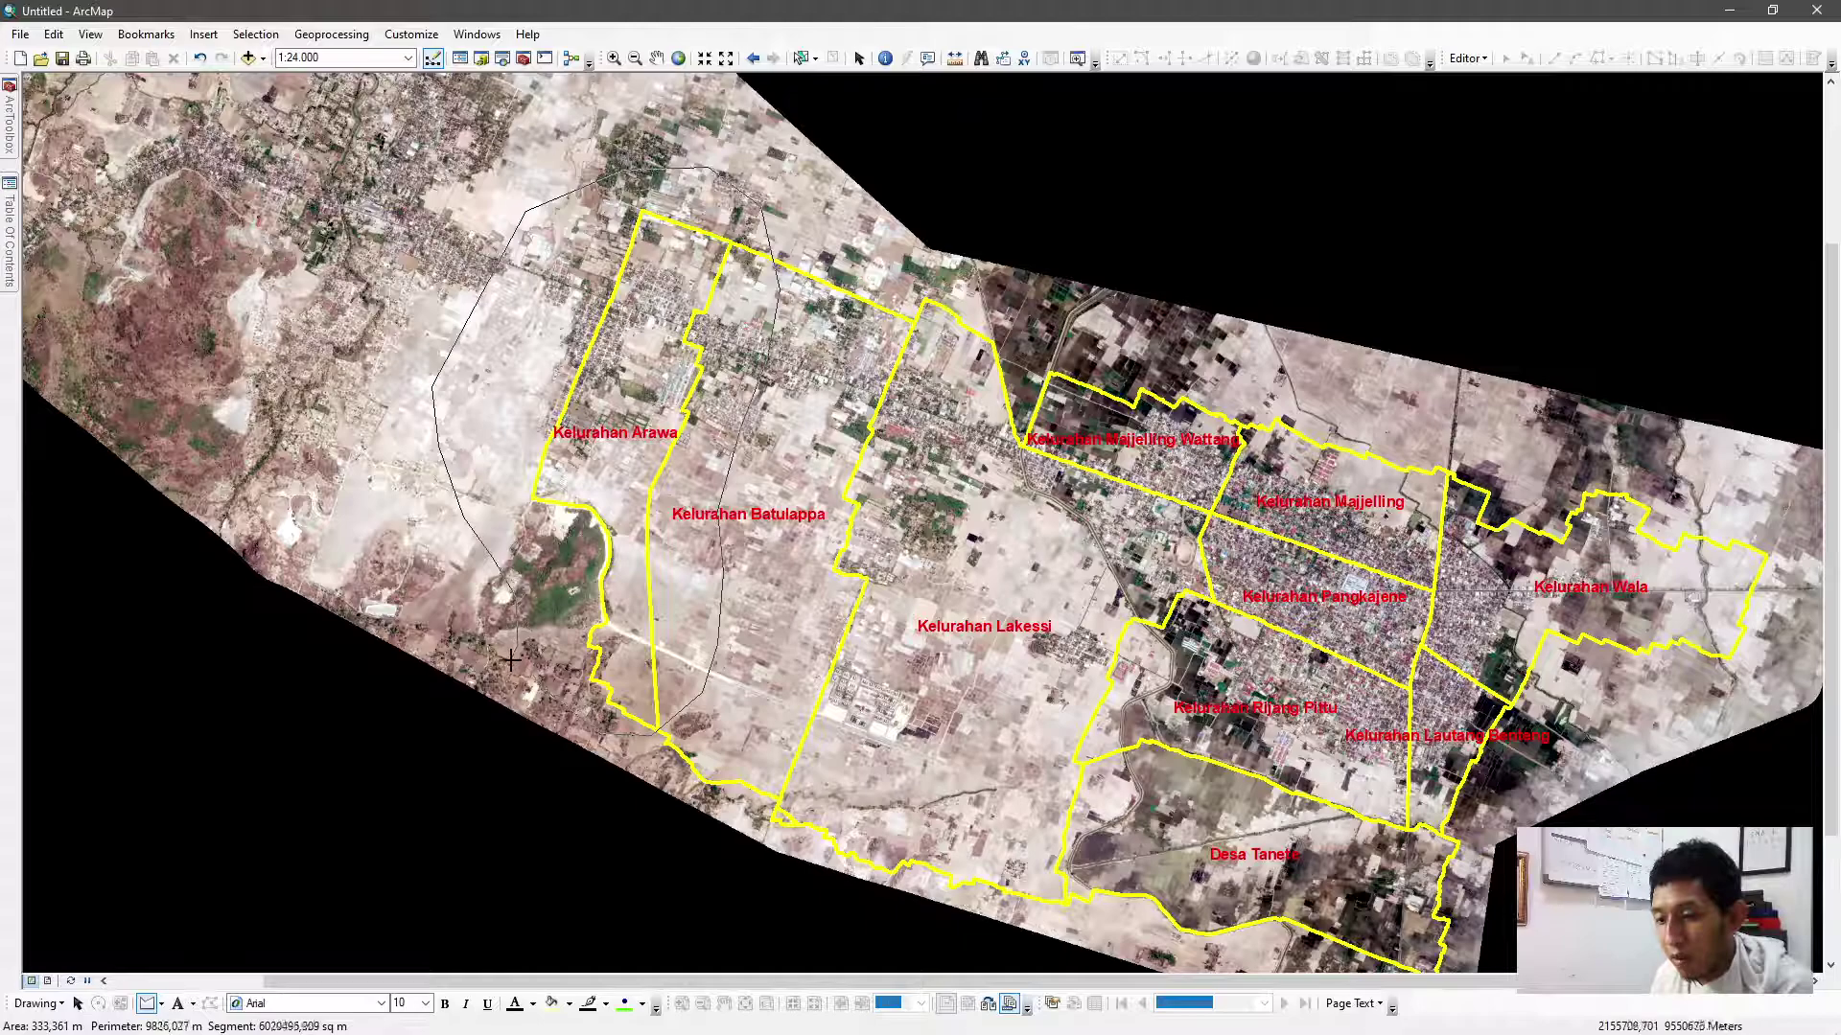
double_click(513, 658)
Give the polygon around Kelurahan Arawa no fill colour and a thicker red outline
right_click(659, 594)
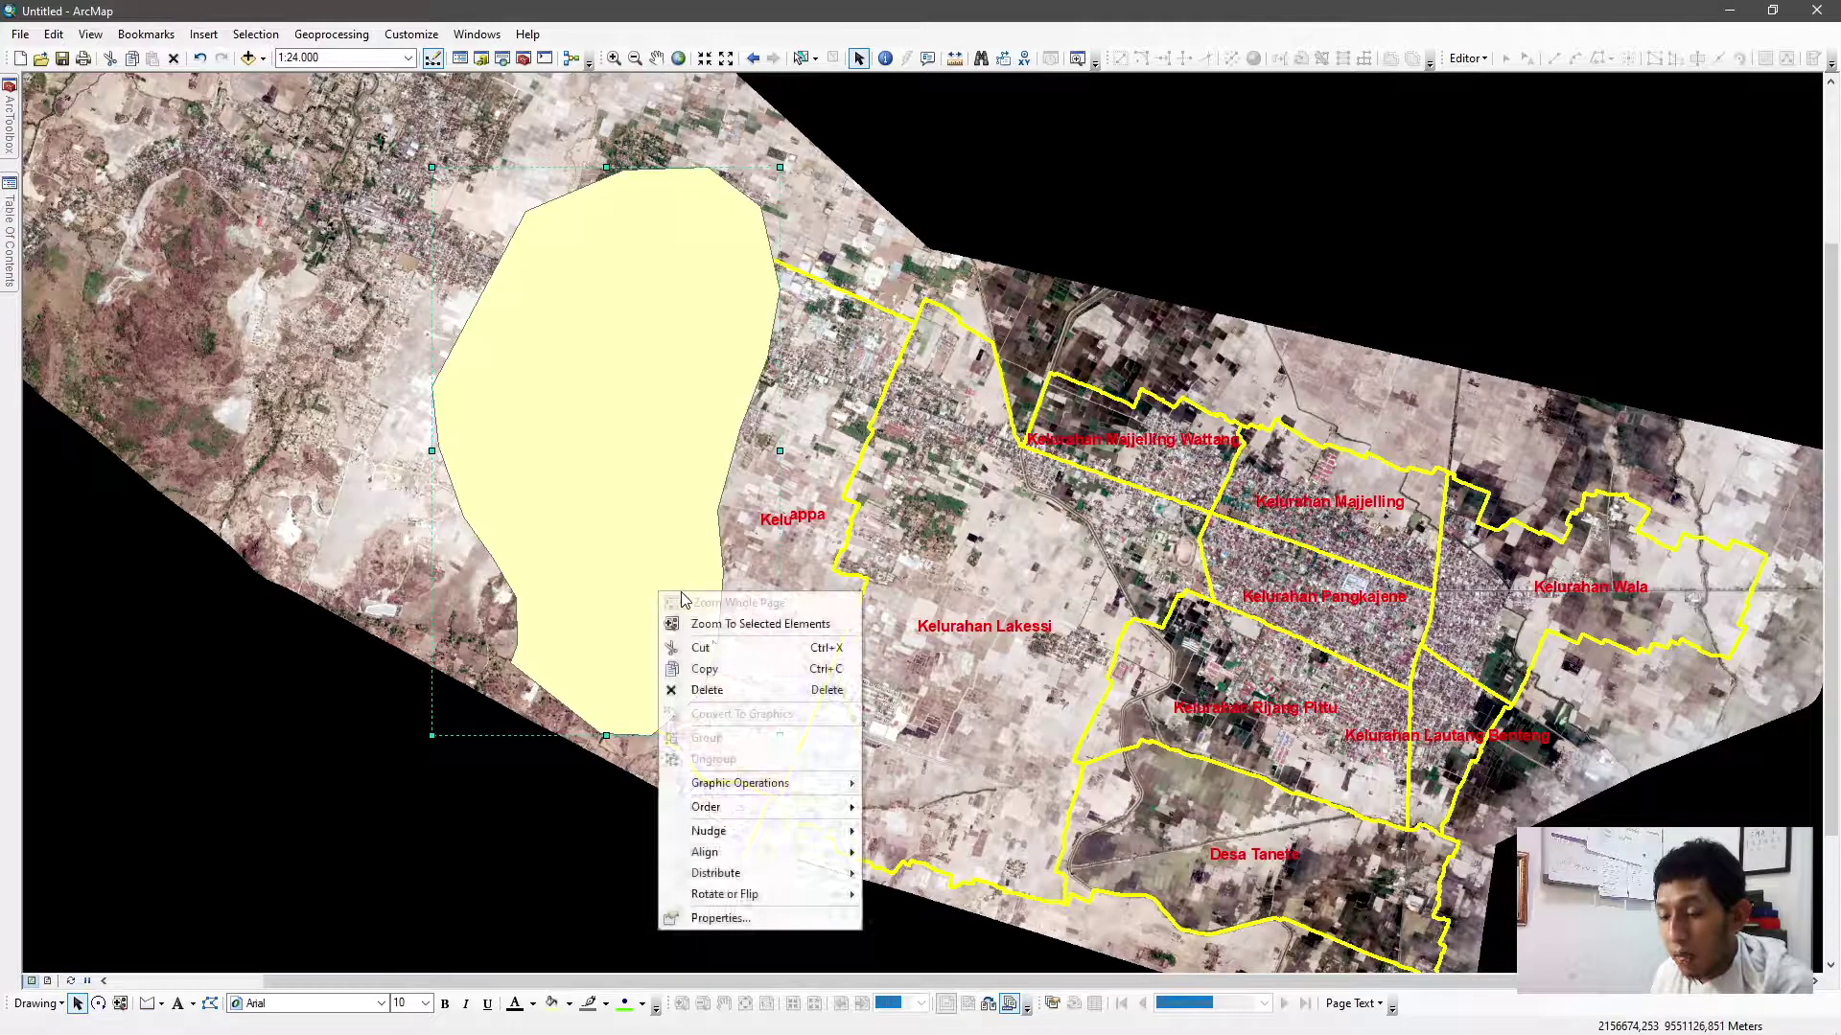
click(738, 918)
click(853, 440)
click(851, 468)
click(863, 485)
click(860, 571)
click(877, 526)
click(906, 667)
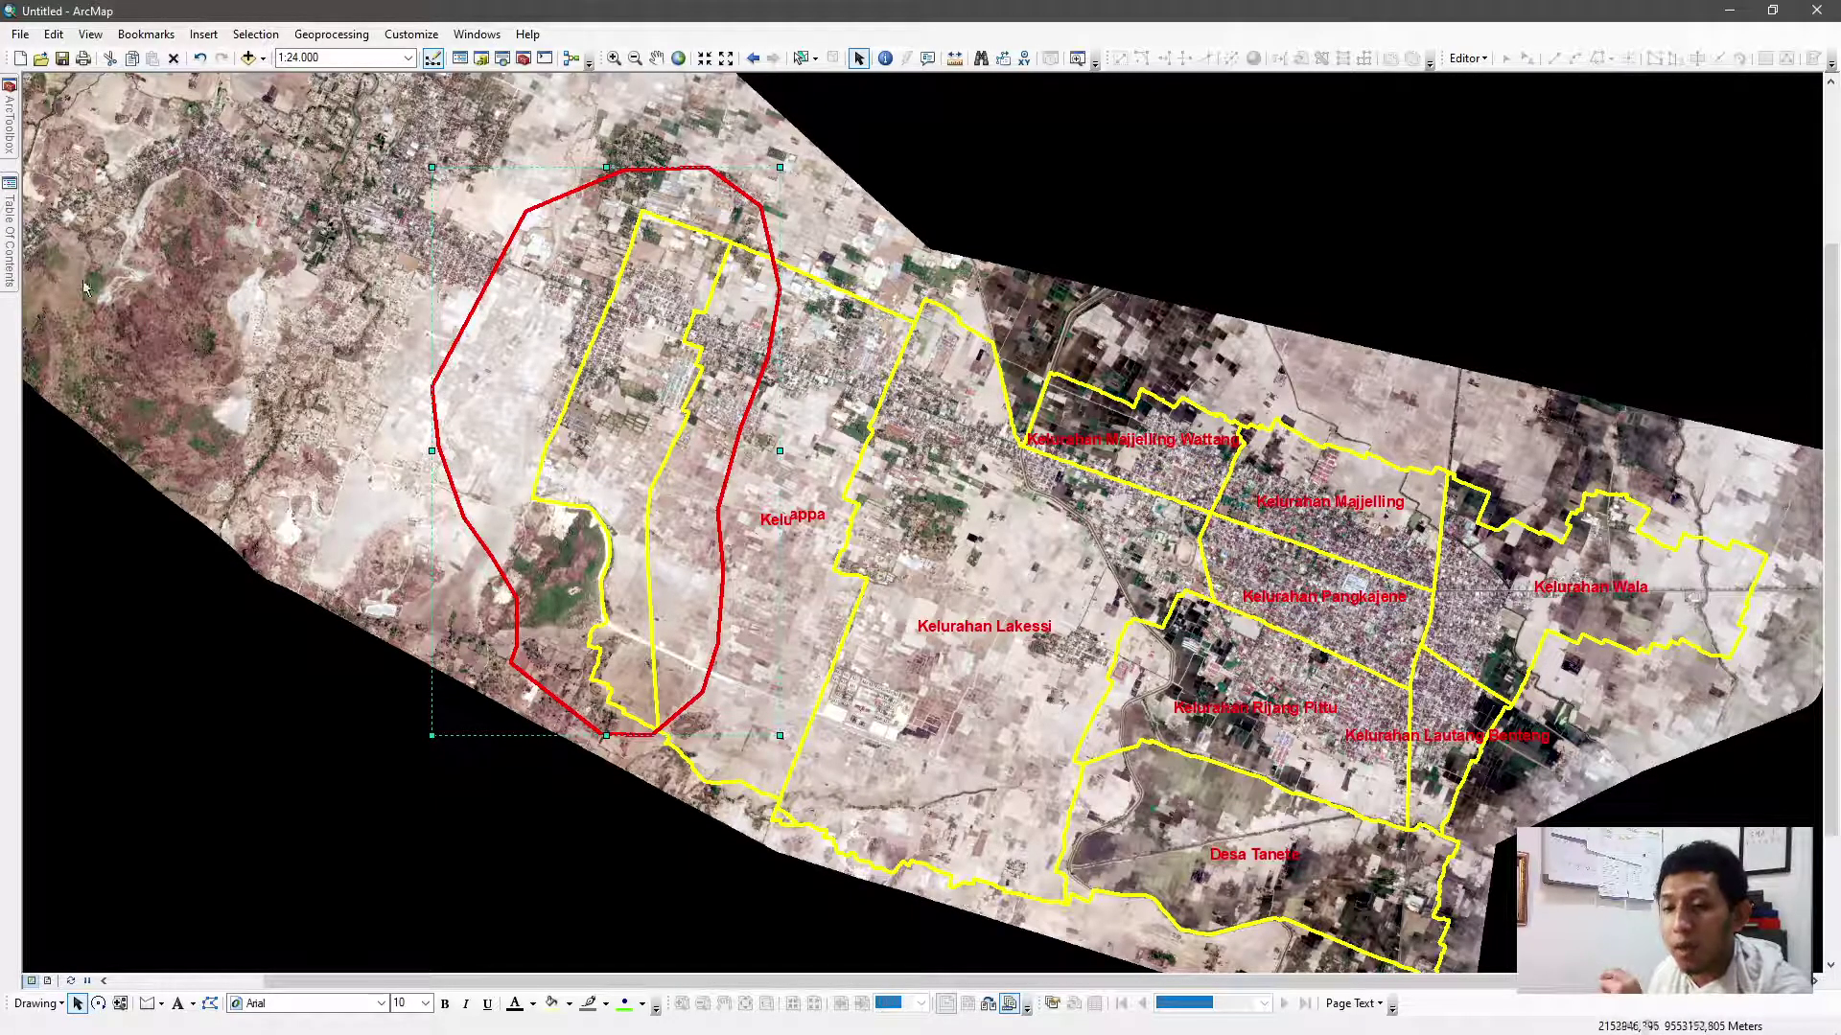
Hide the ADMIN layer and remove the red polygon graphic from the map
click(9, 235)
click(69, 178)
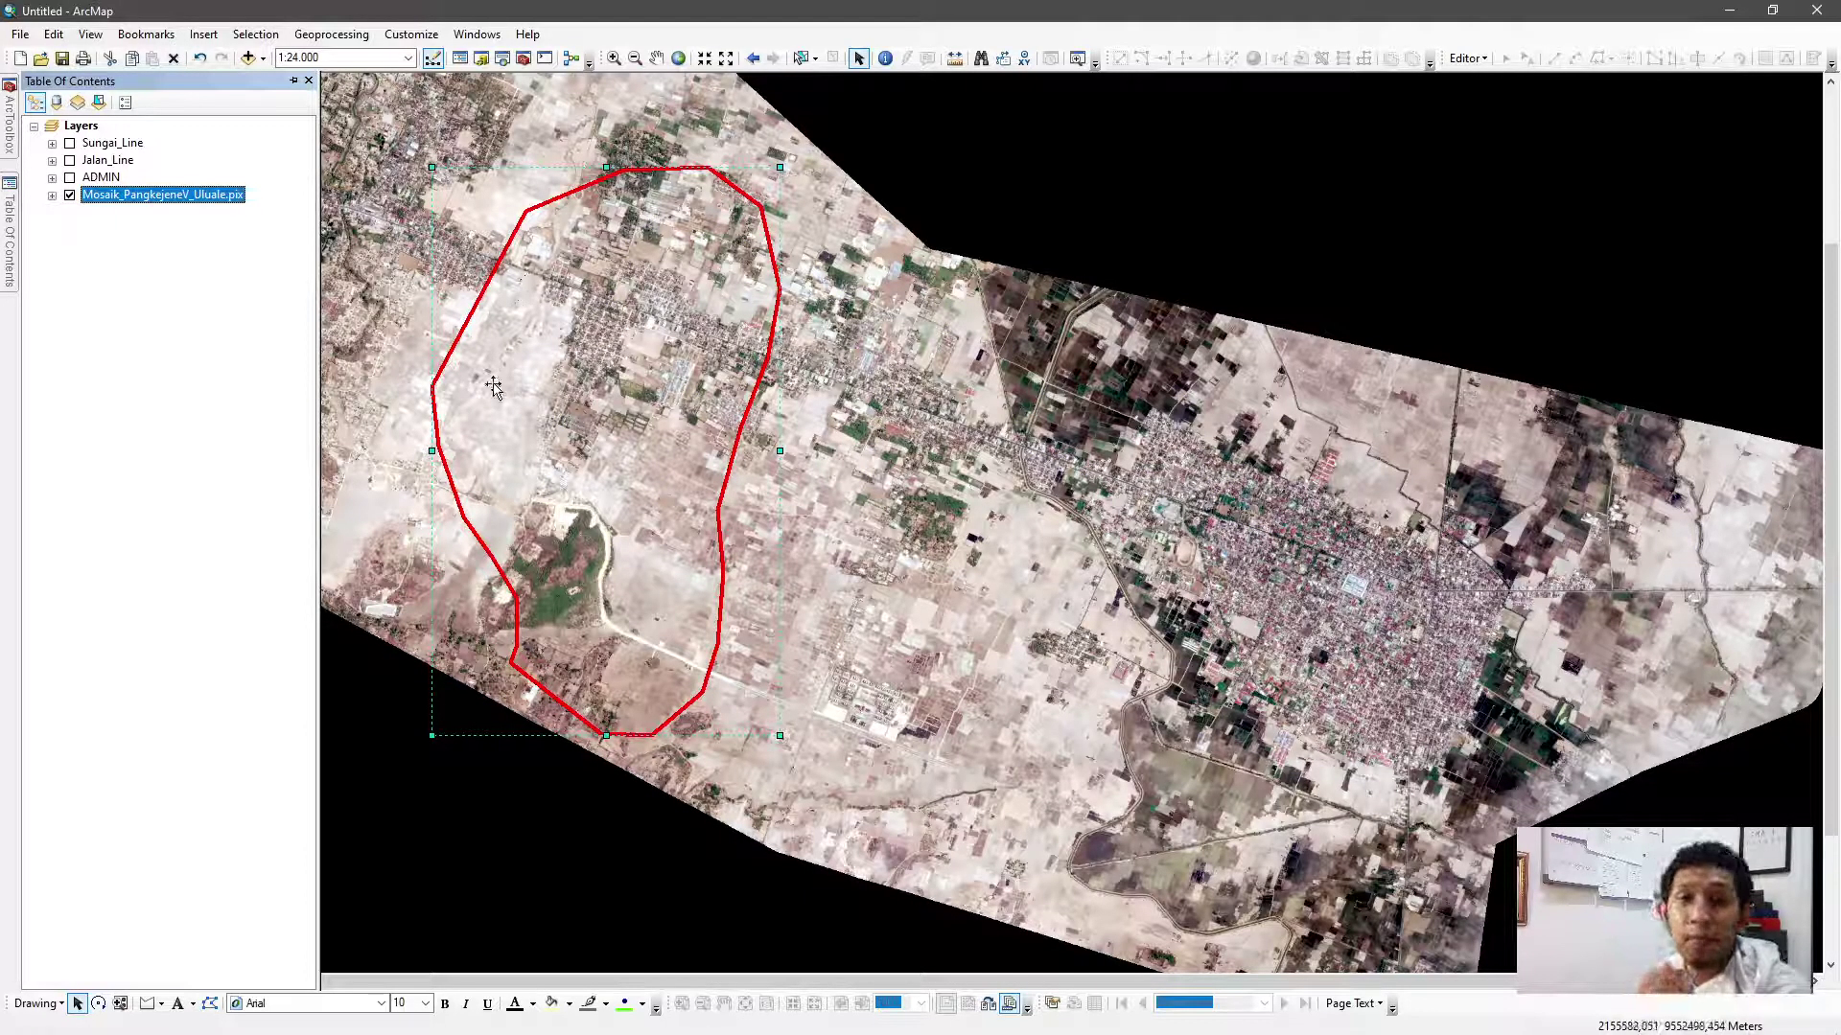
click(69, 195)
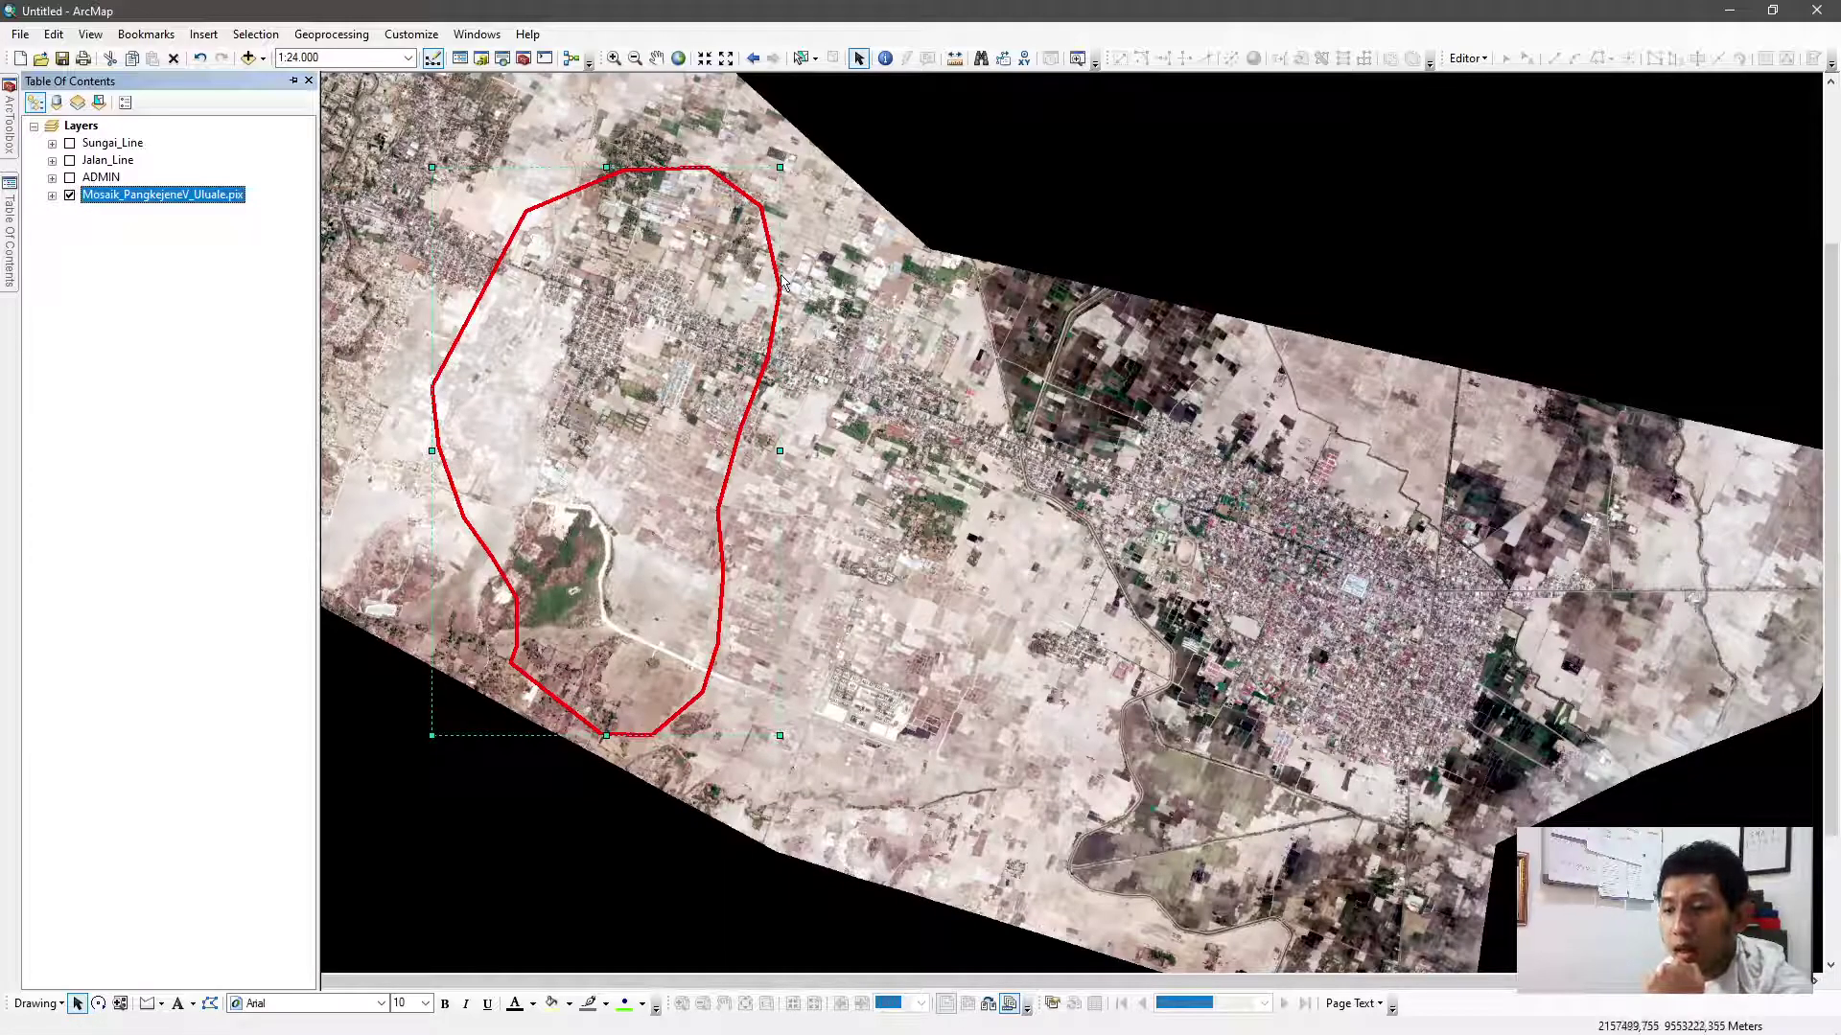
drag(778, 288, 857, 354)
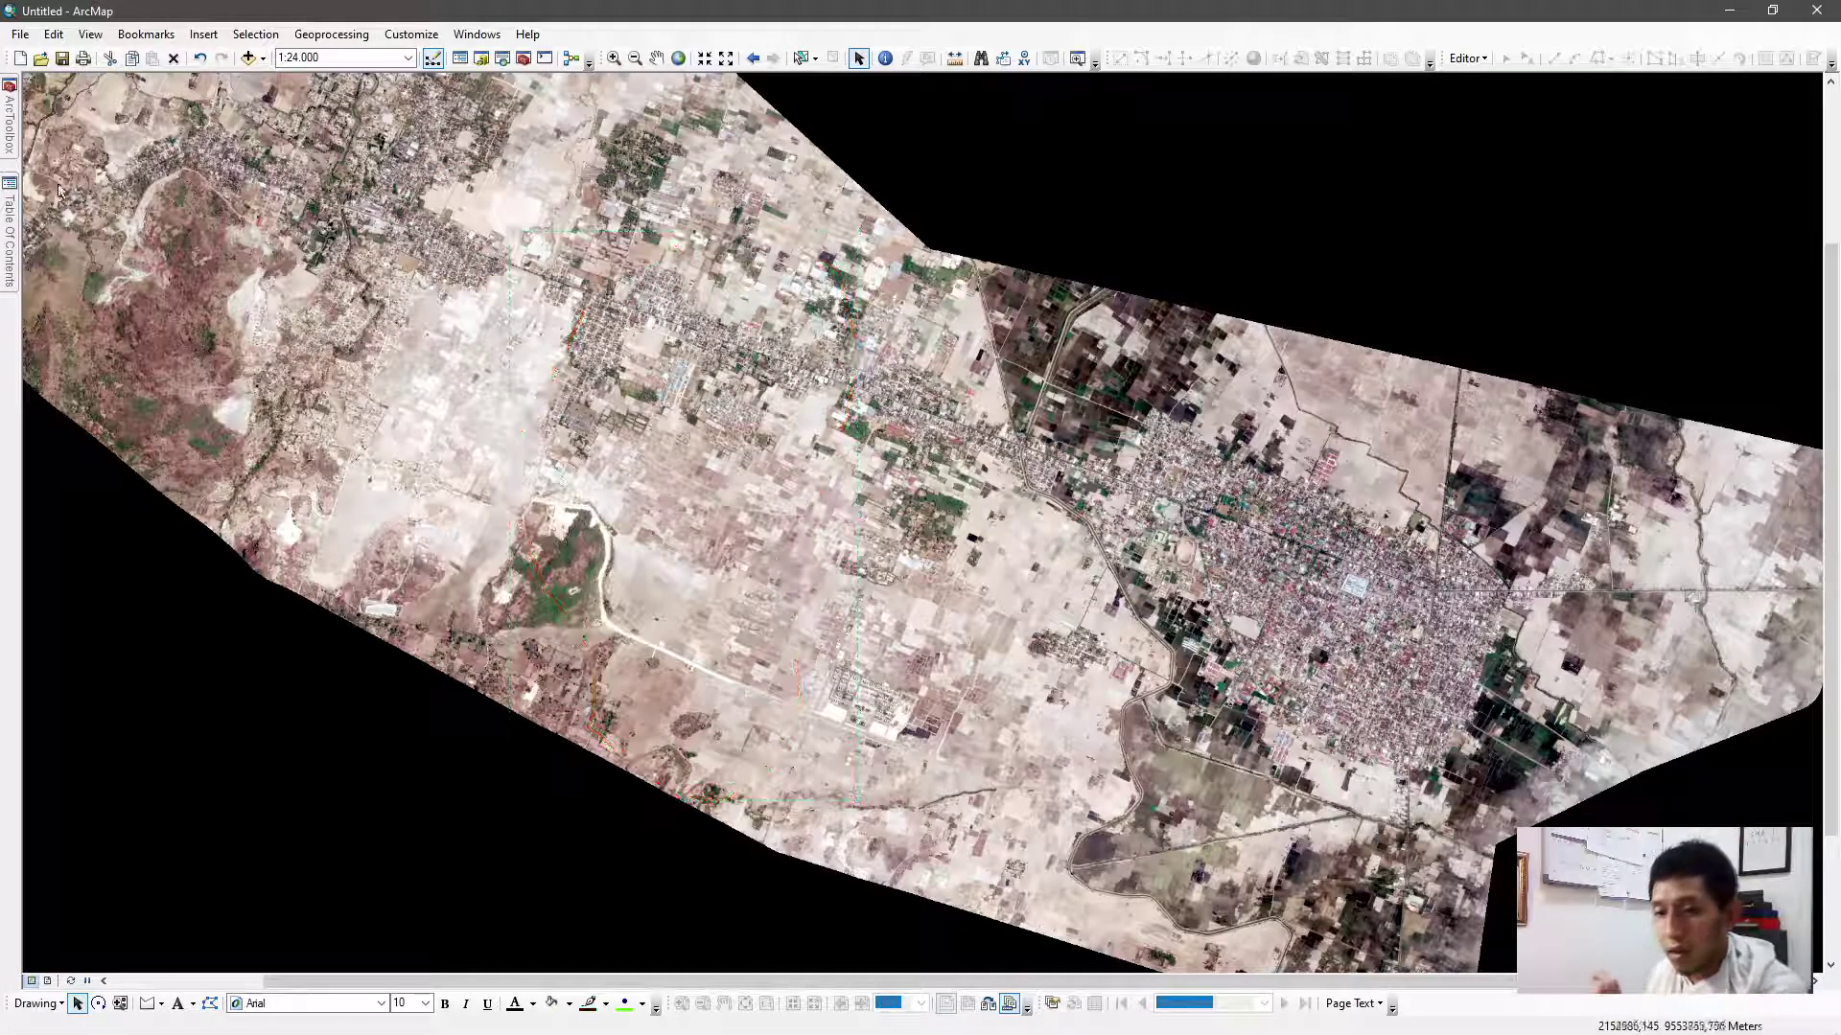
Show the Jalan_Line, Sungai_Line and ADMIN layers over the mosaic imagery
mouse_move(10, 192)
click(69, 161)
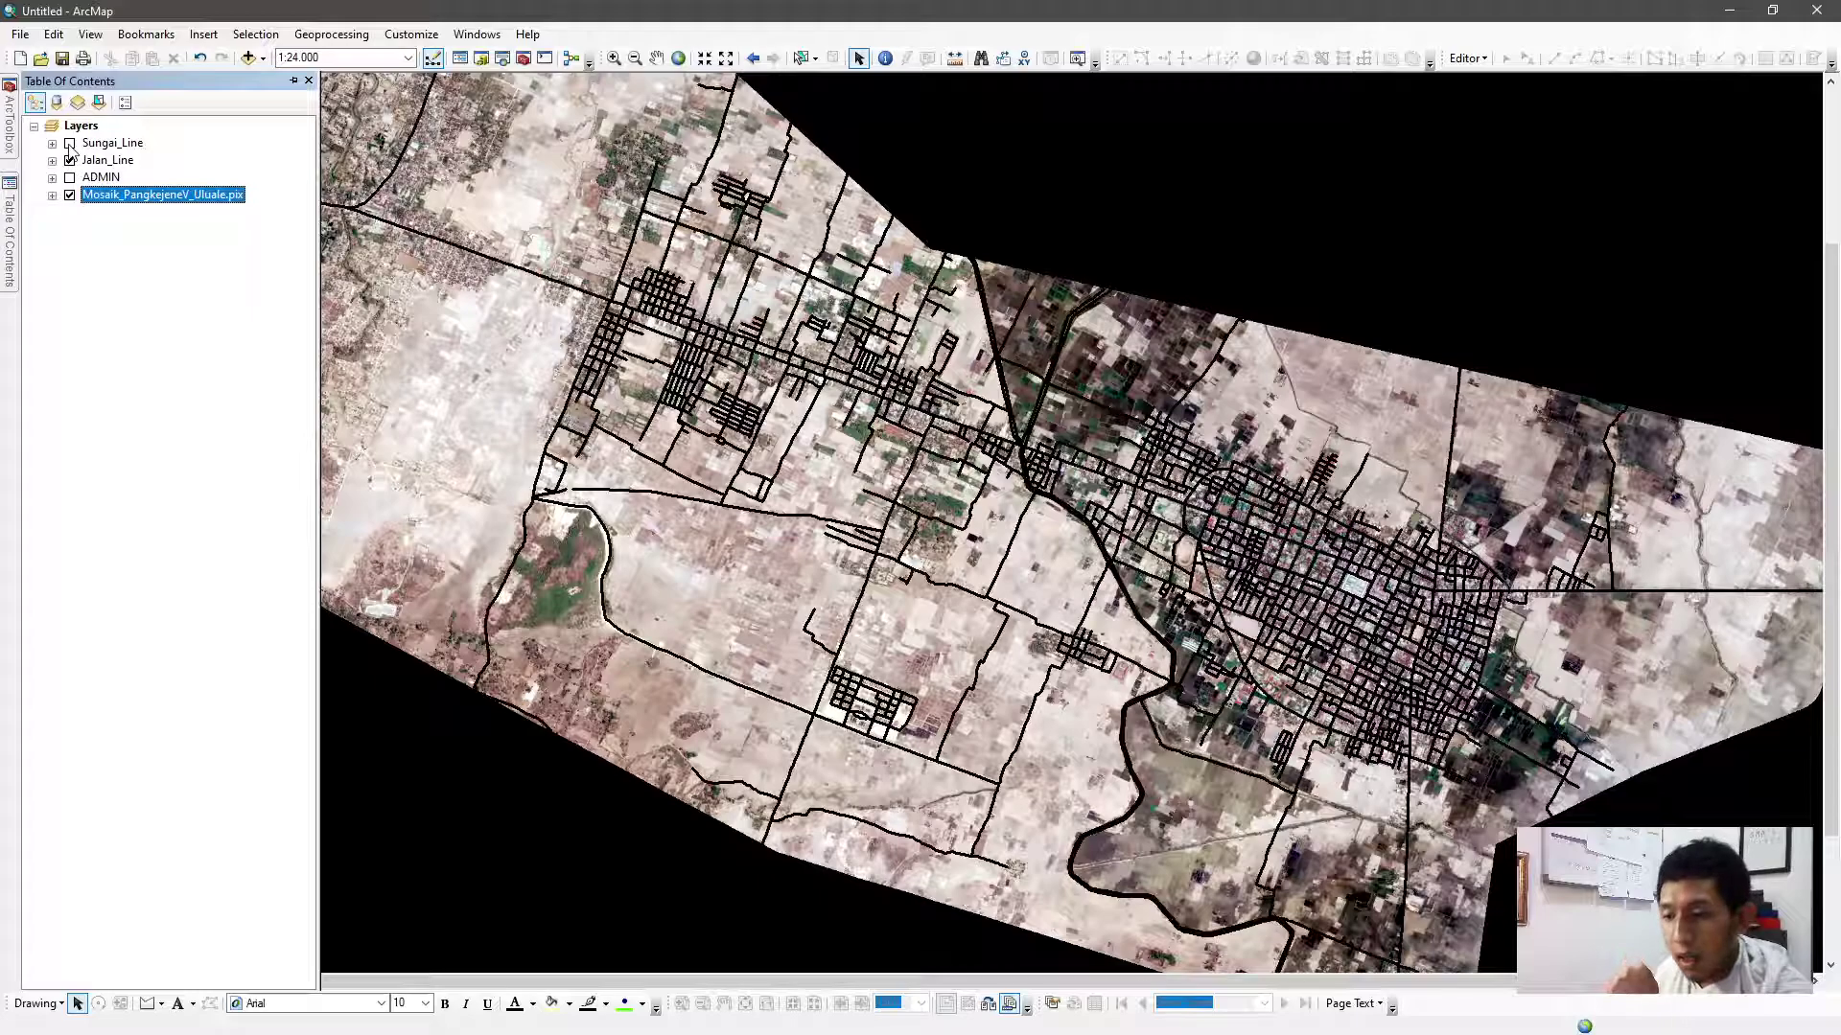
click(69, 143)
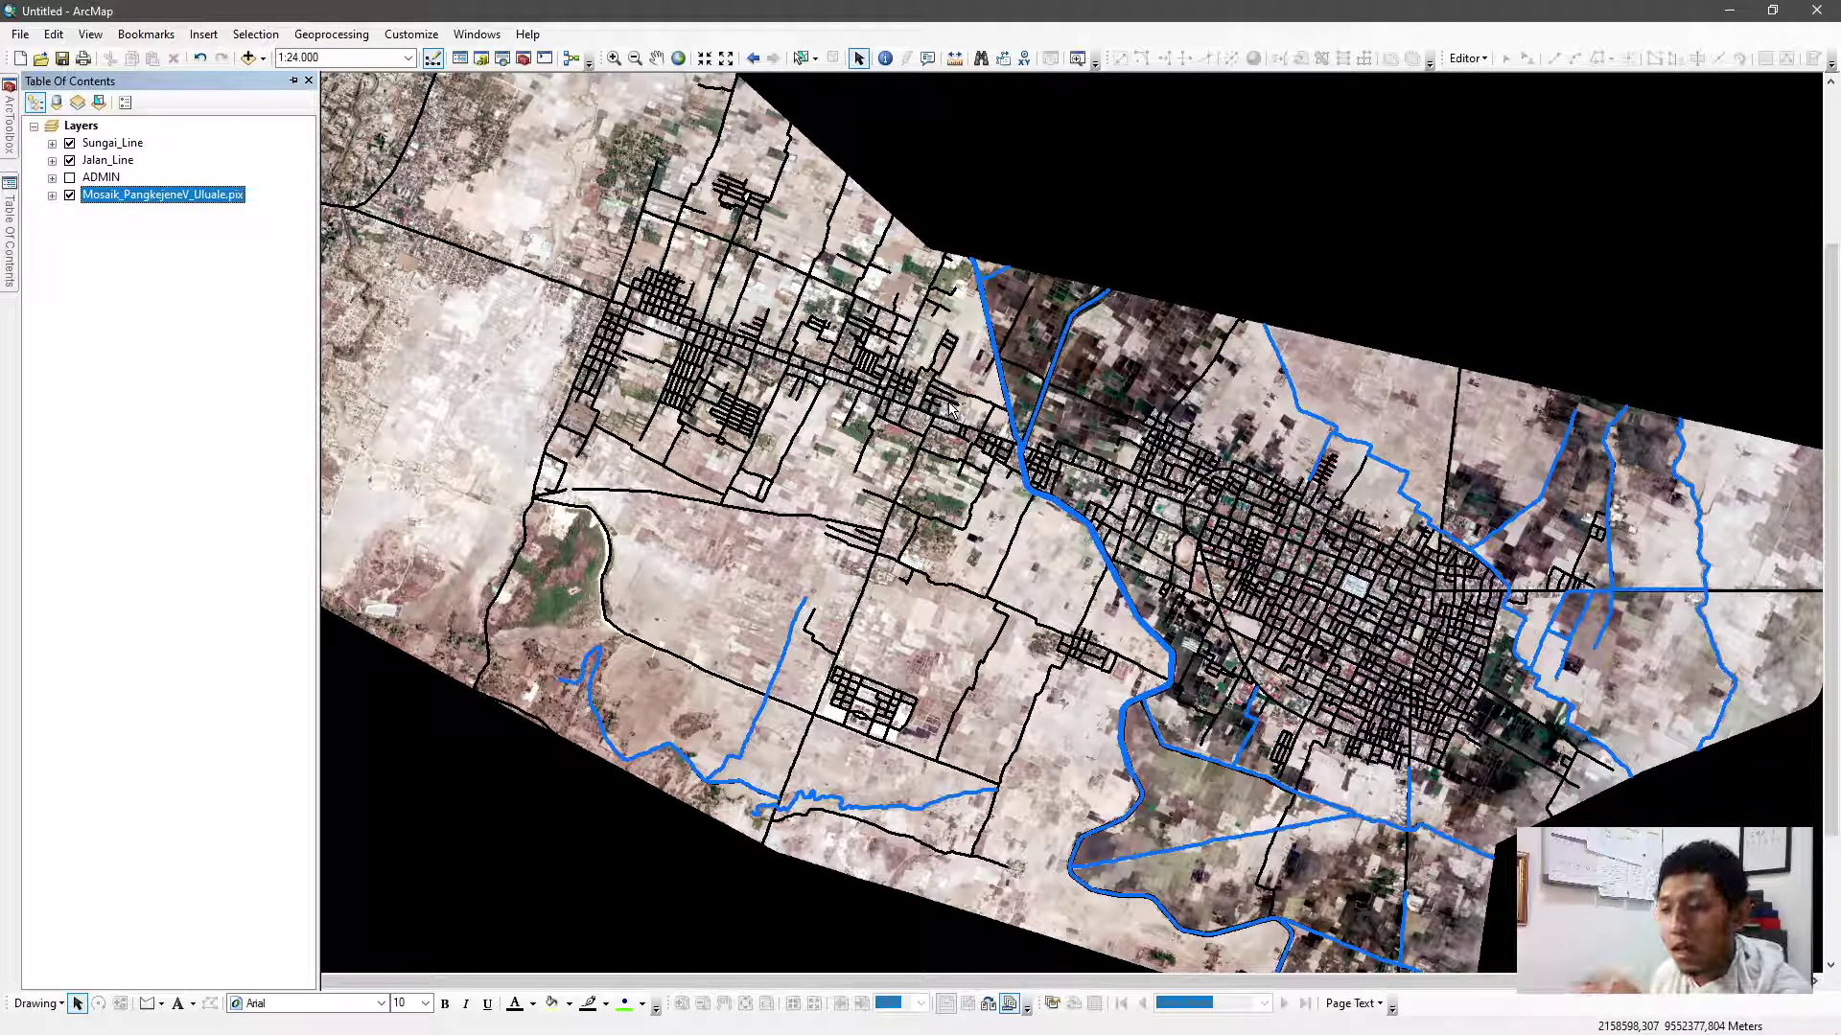
click(69, 178)
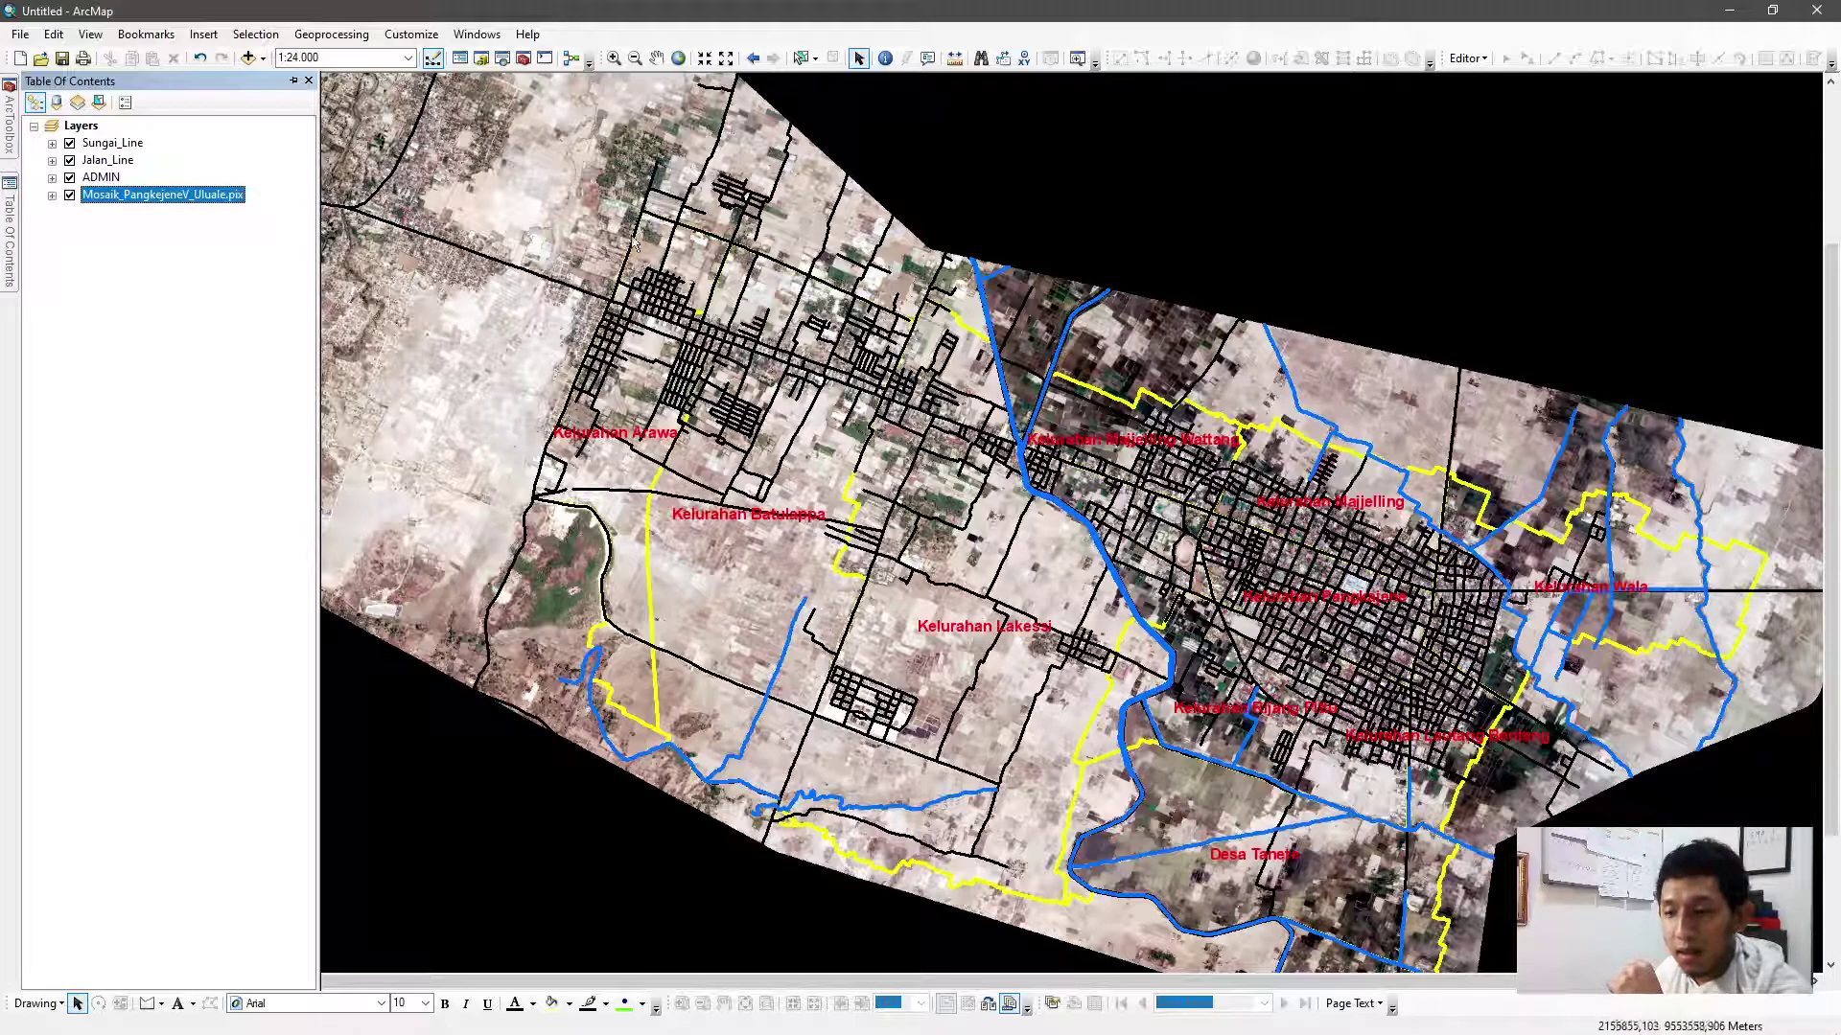
Examine how the road and river lines relate to the village boundaries around Kelurahan Batulappa and Kelurahan Lakessi
scroll(575, 355, down, 6)
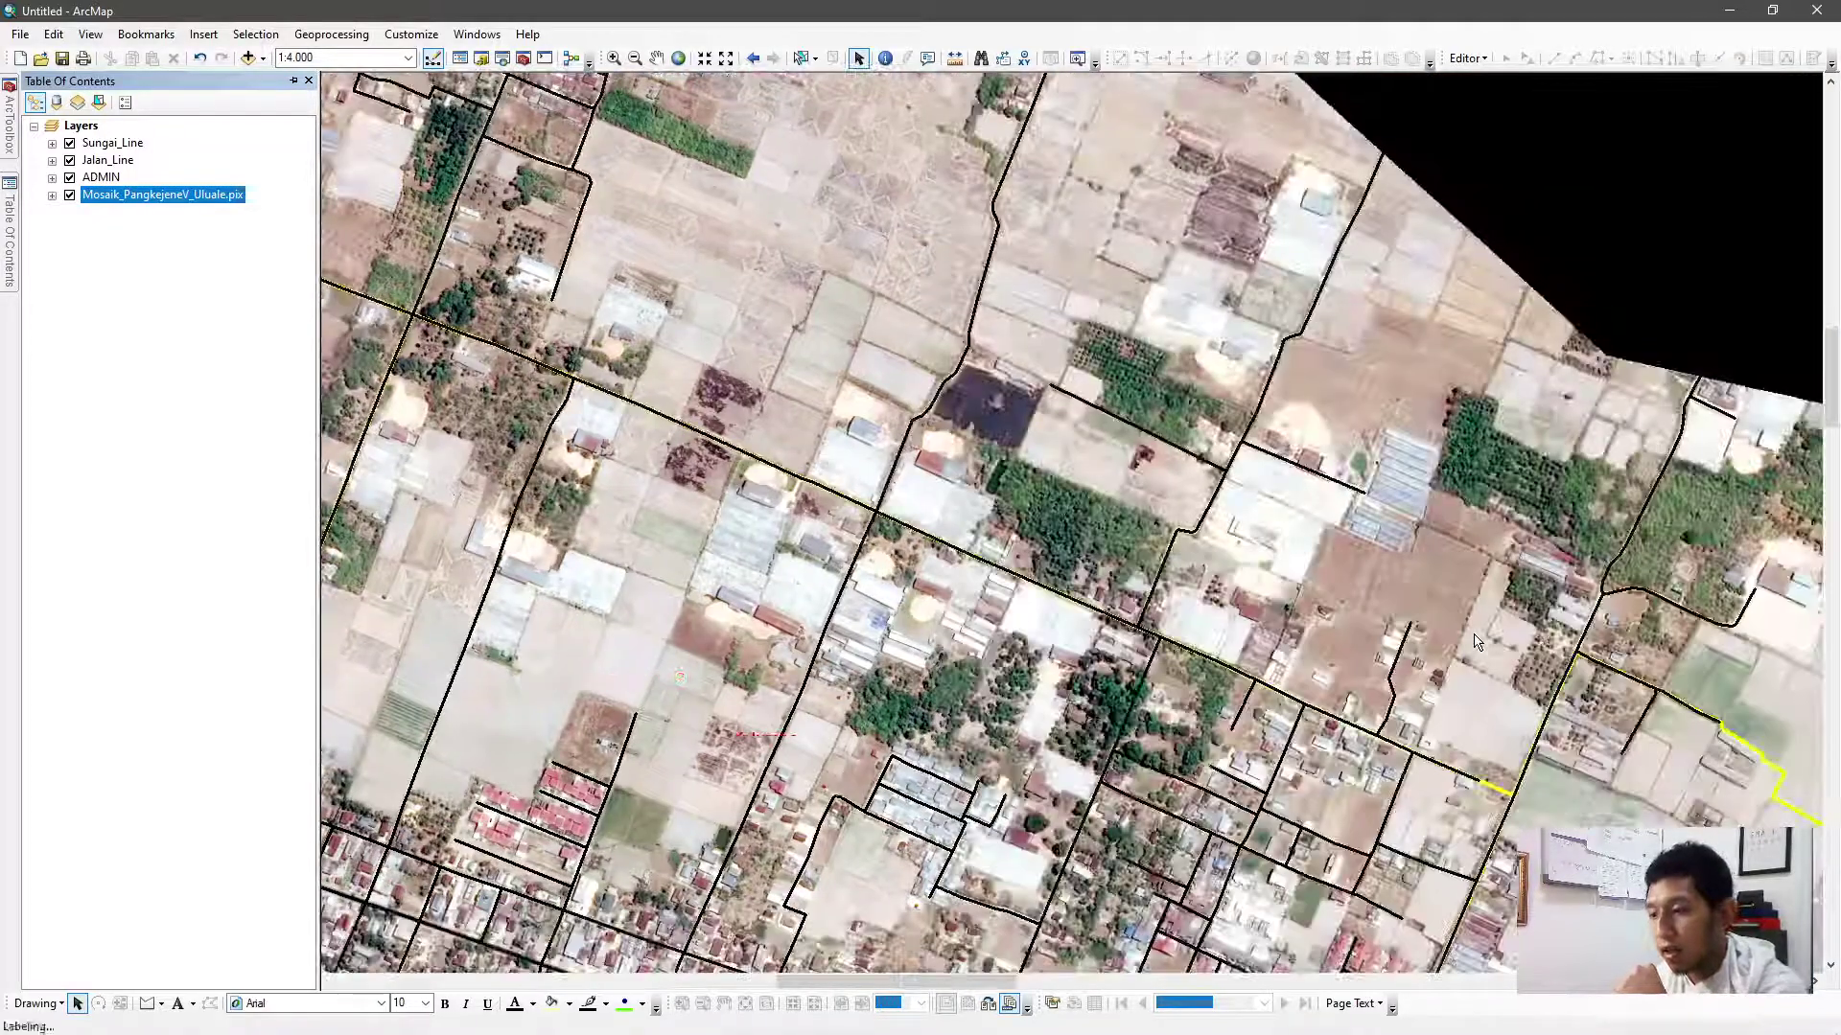
scroll(1476, 642, up, 1)
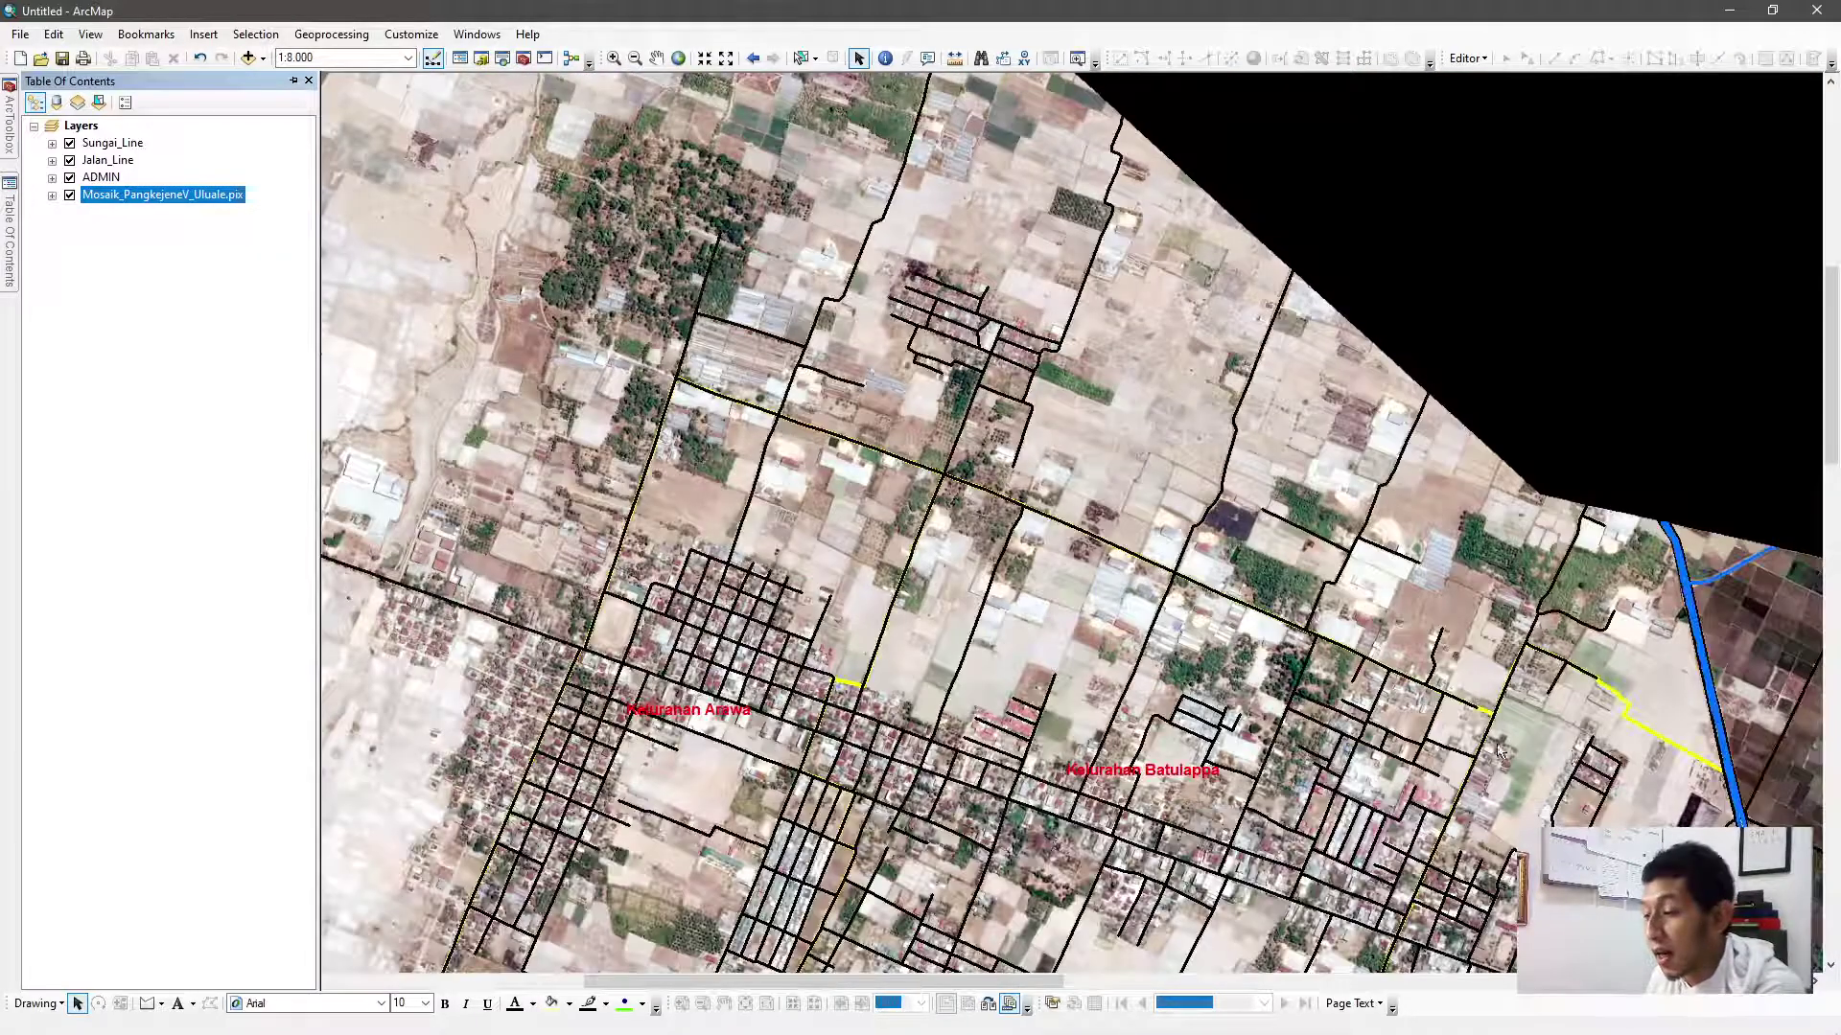
drag(1476, 642, 1022, 530)
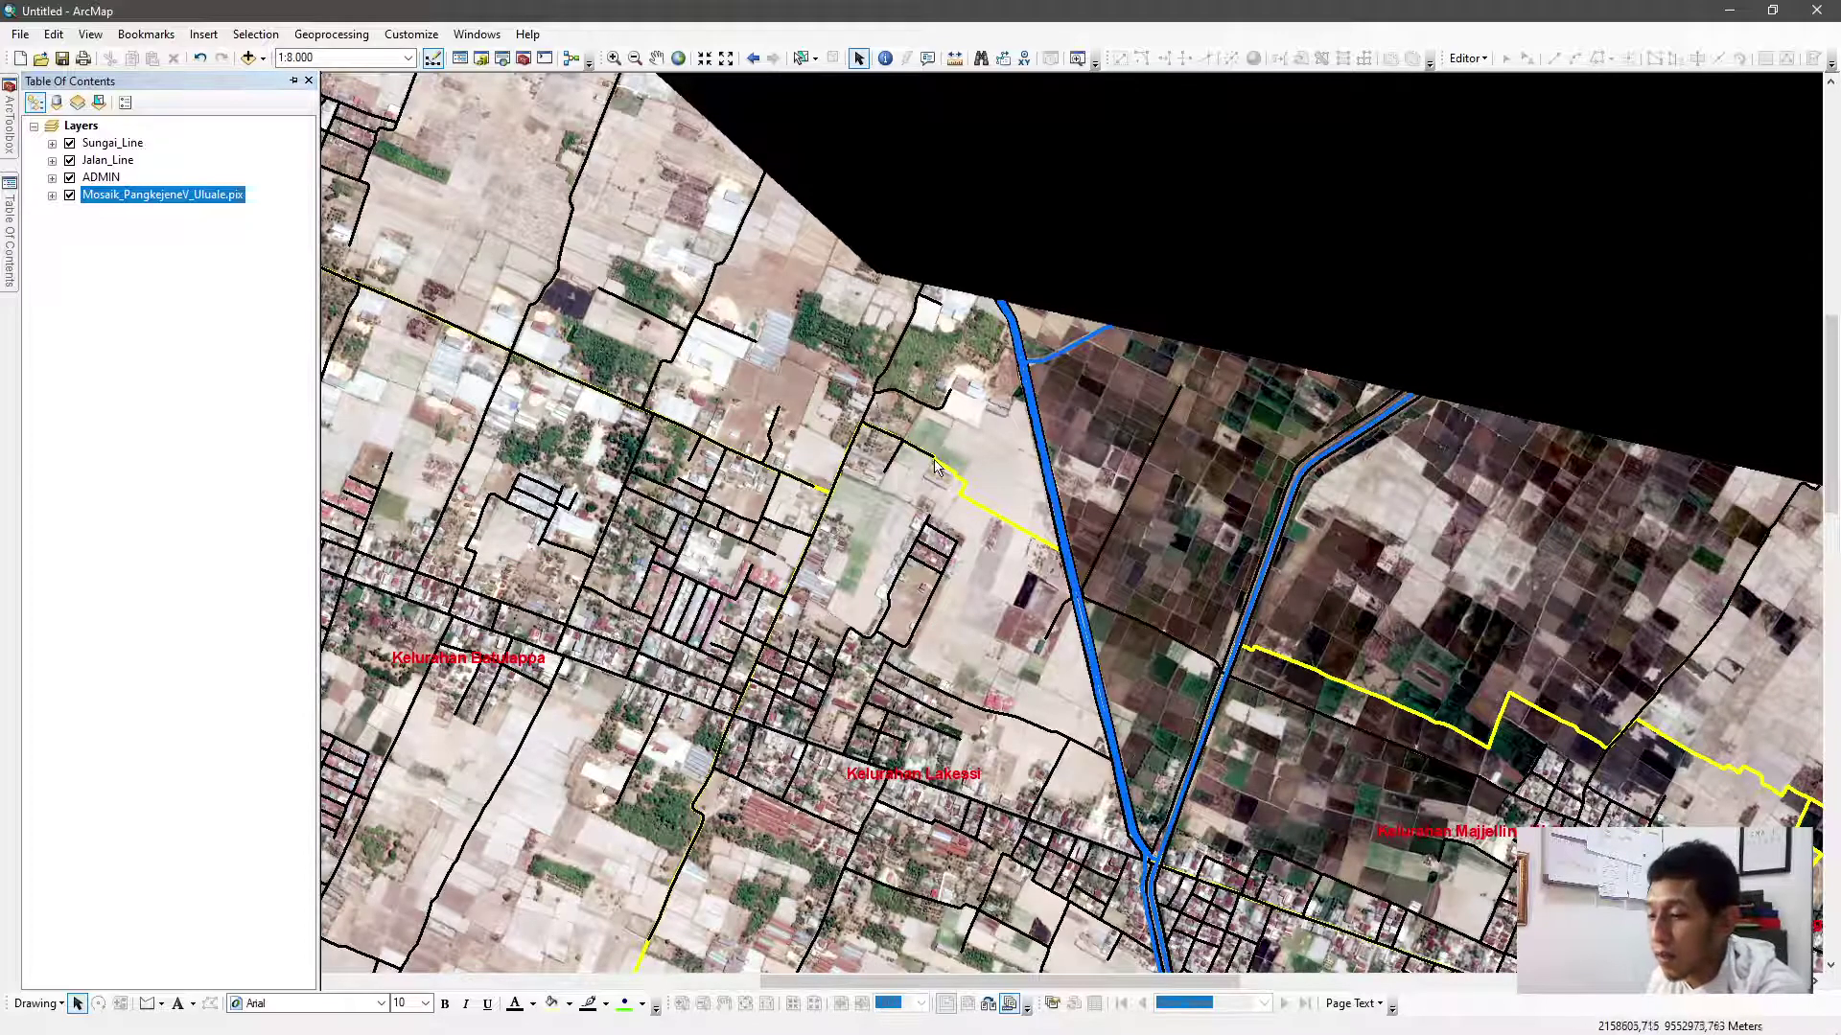
scroll(966, 502, down, 2)
scroll(967, 502, up, 4)
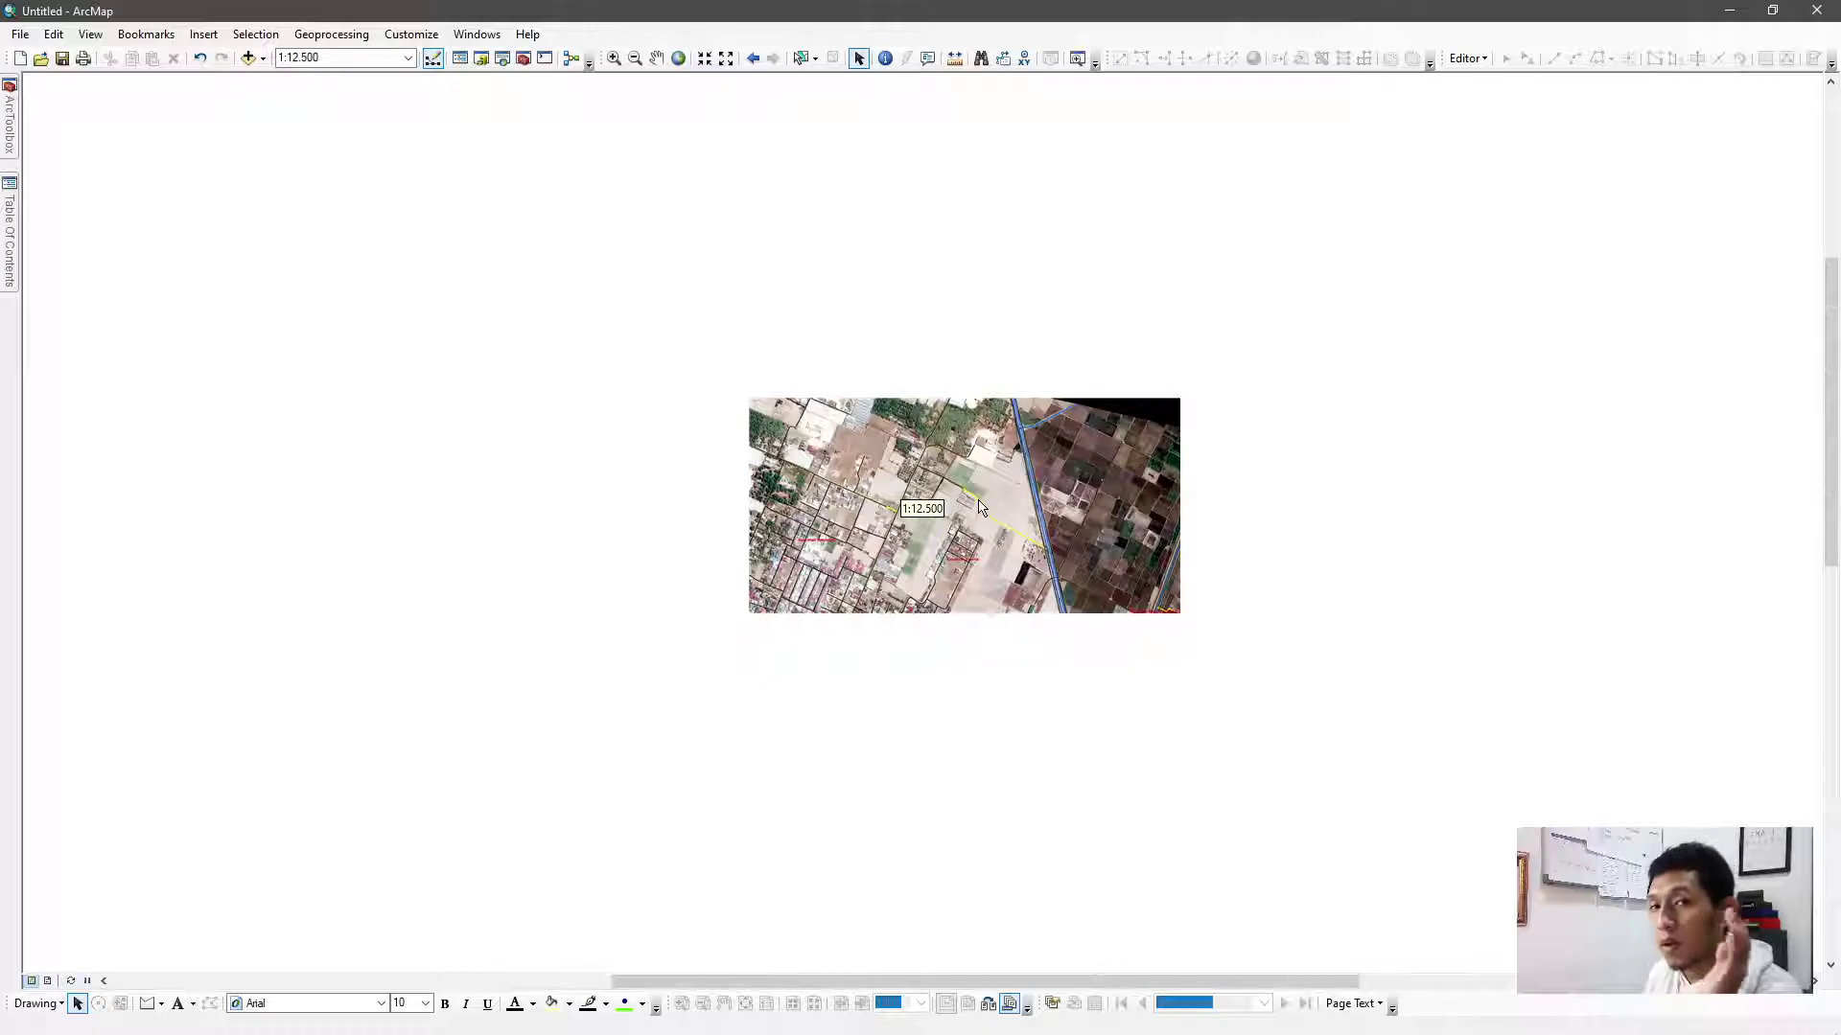
scroll(980, 506, up, 2)
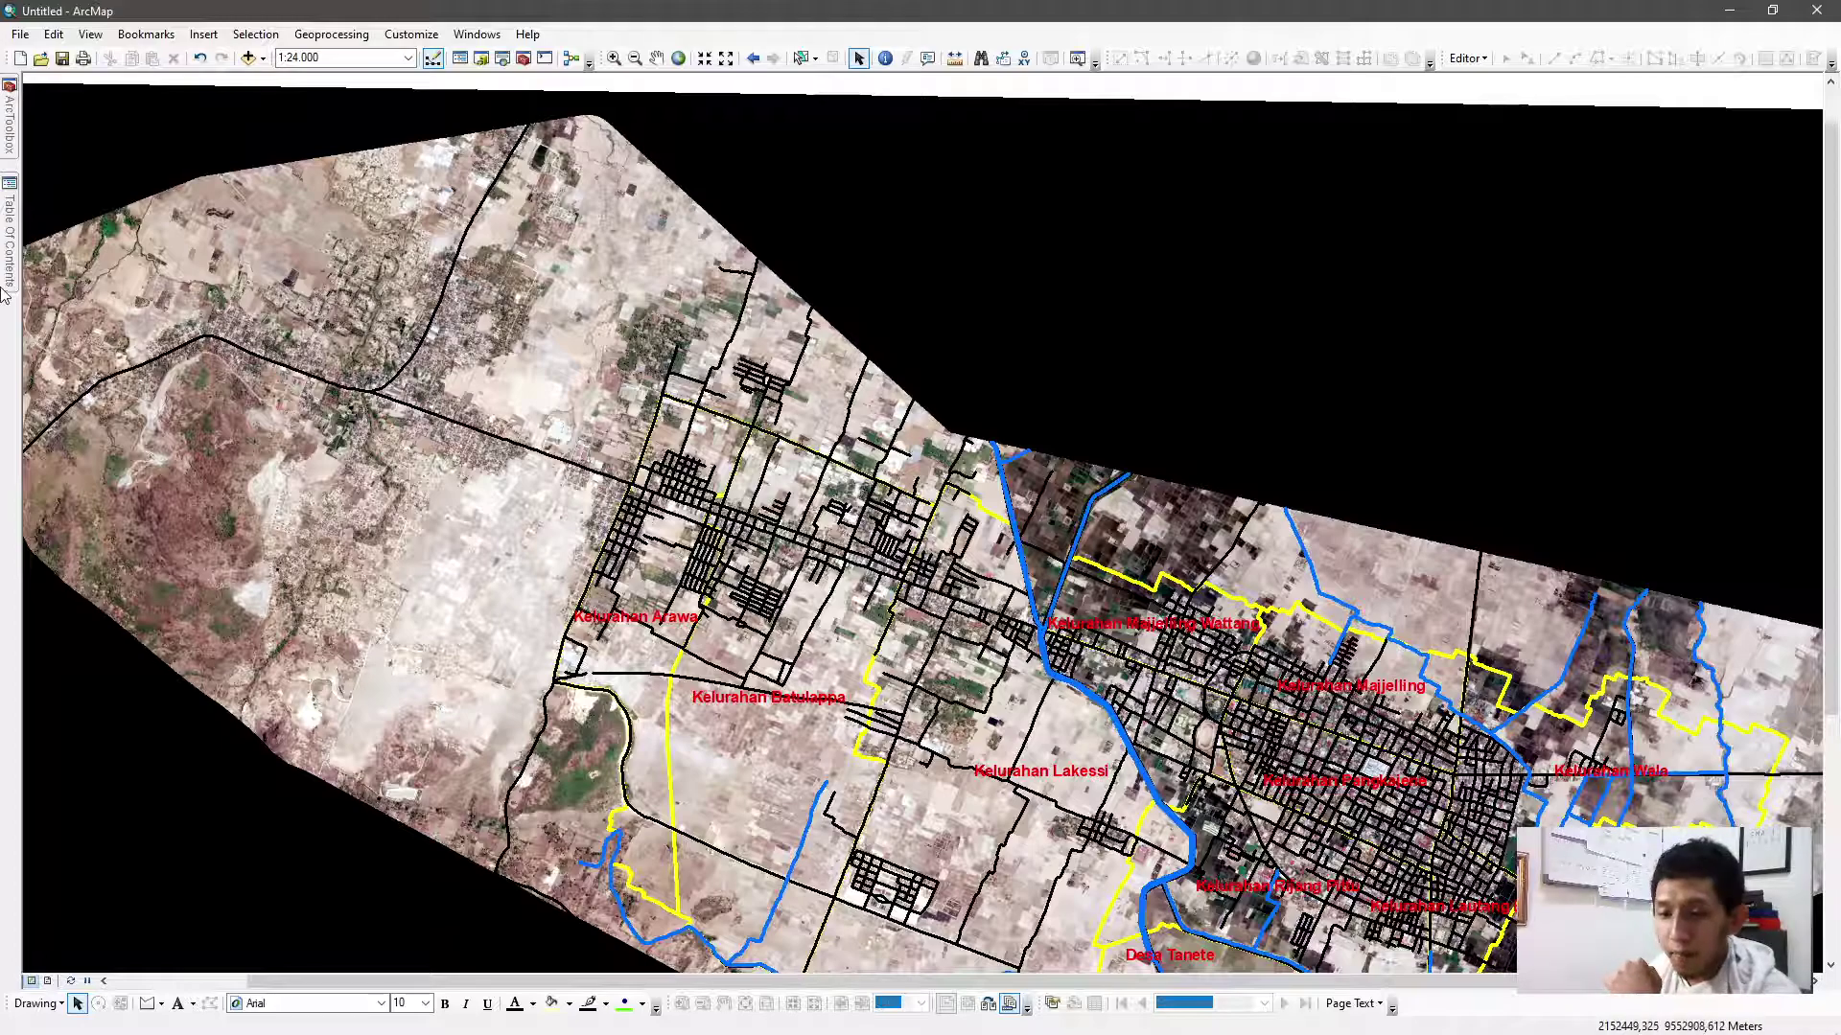
Hide the Jalan_Line and Sungai_Line layers, keeping only ADMIN and the mosaic imagery displayed
mouse_move(6, 215)
click(69, 159)
click(69, 142)
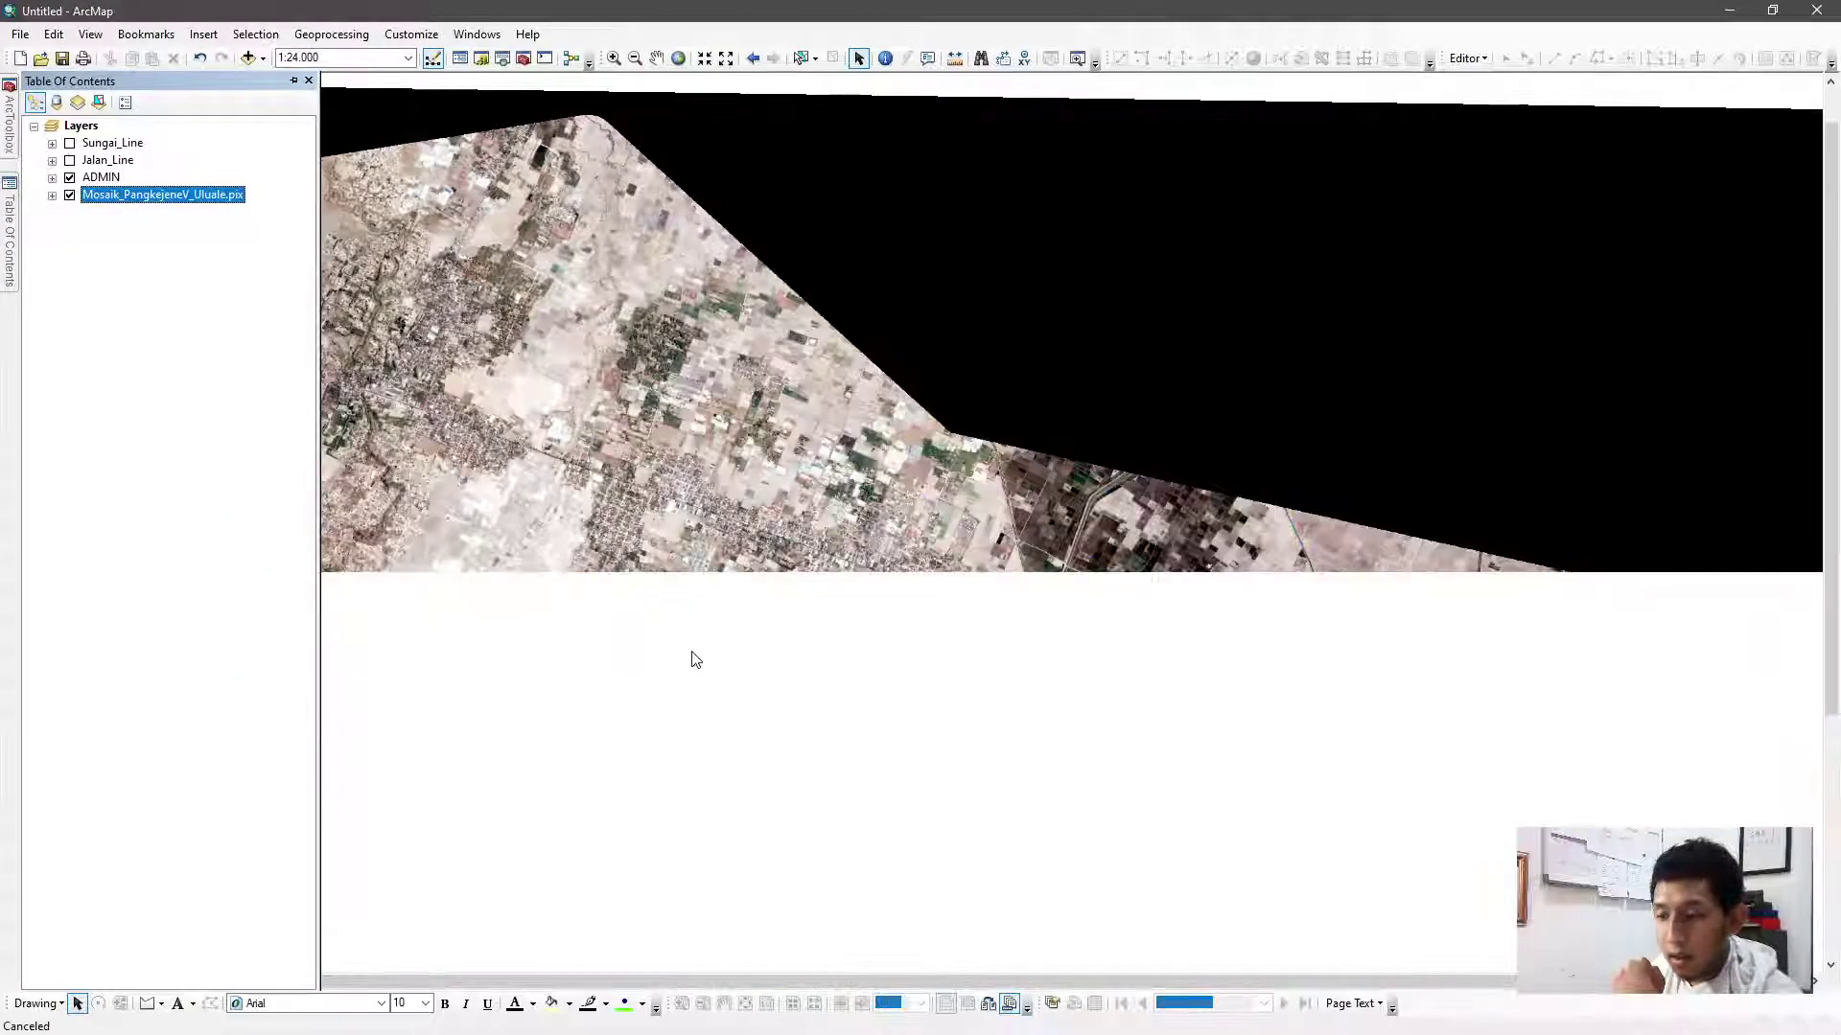
Draw a closed polygon graphic with a perimeter of about 5.8 km across the boundary between Kelurahan Arawa and Kelurahan Batulappa
scroll(686, 659, down, 5)
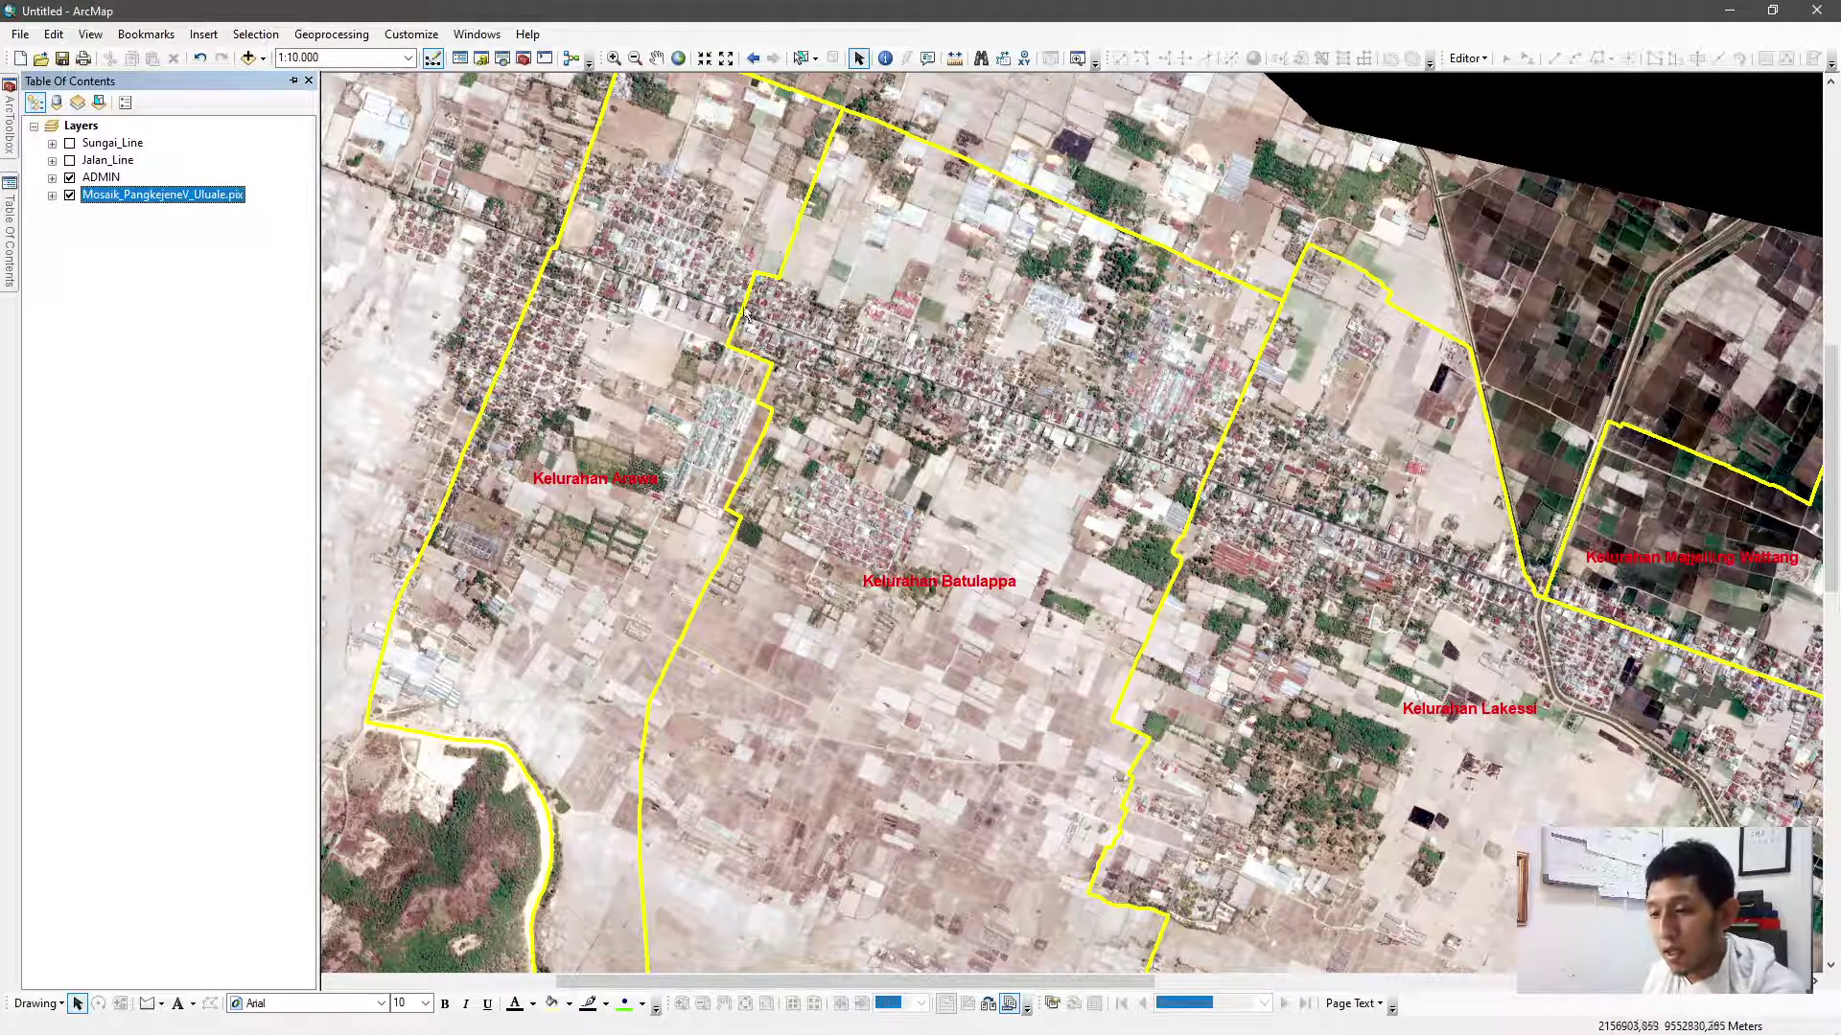
click(146, 1002)
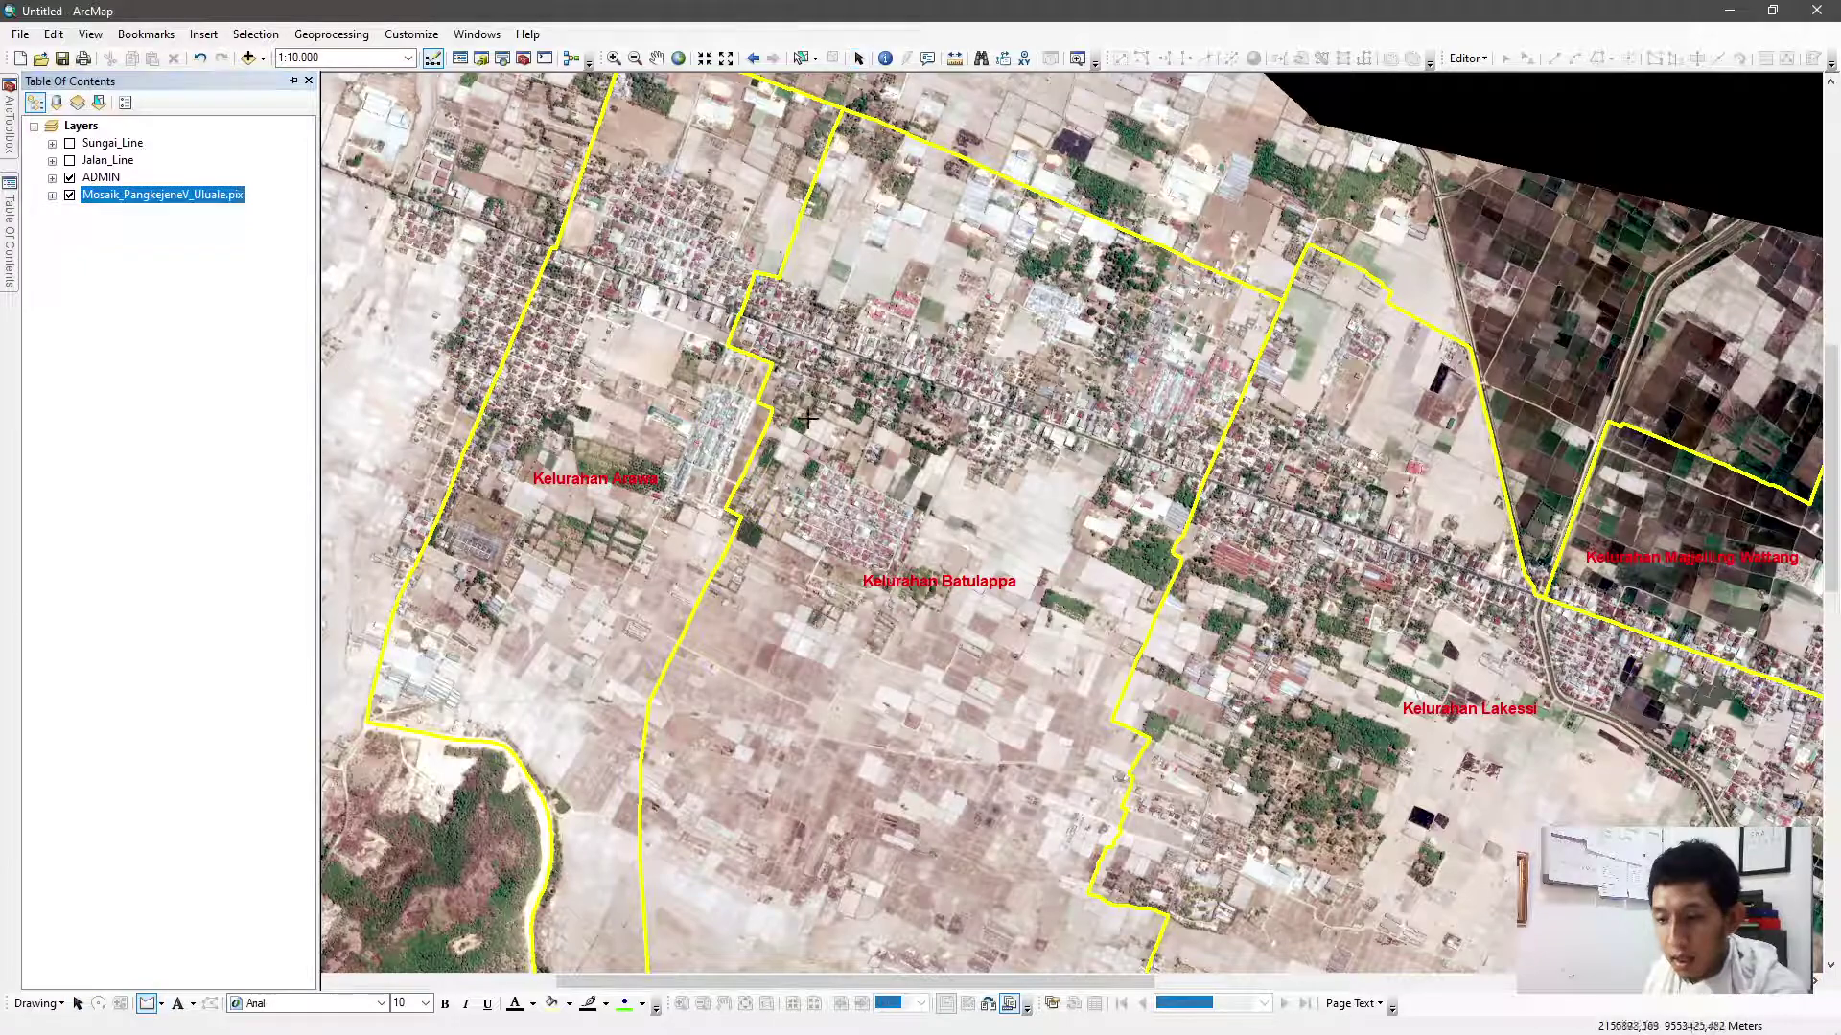
click(1048, 142)
click(671, 177)
click(540, 681)
click(583, 830)
click(686, 848)
click(798, 841)
click(900, 769)
click(988, 484)
click(1096, 284)
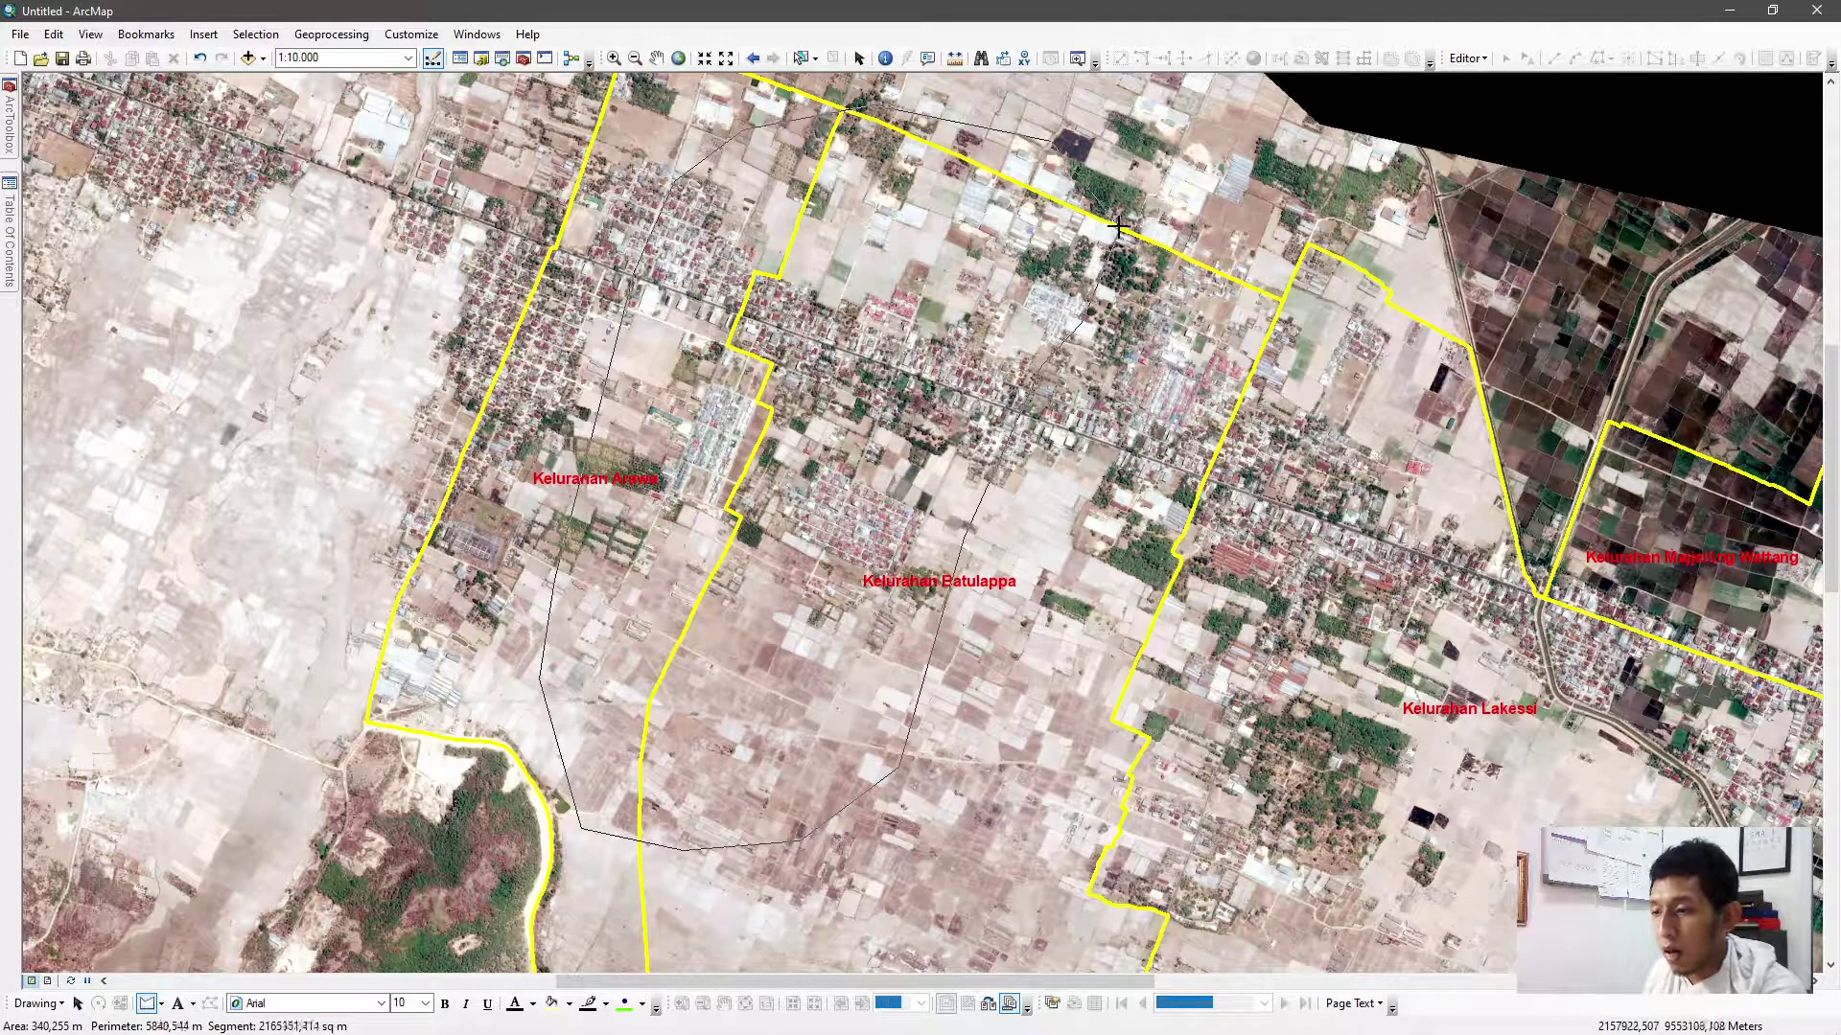
double_click(1117, 227)
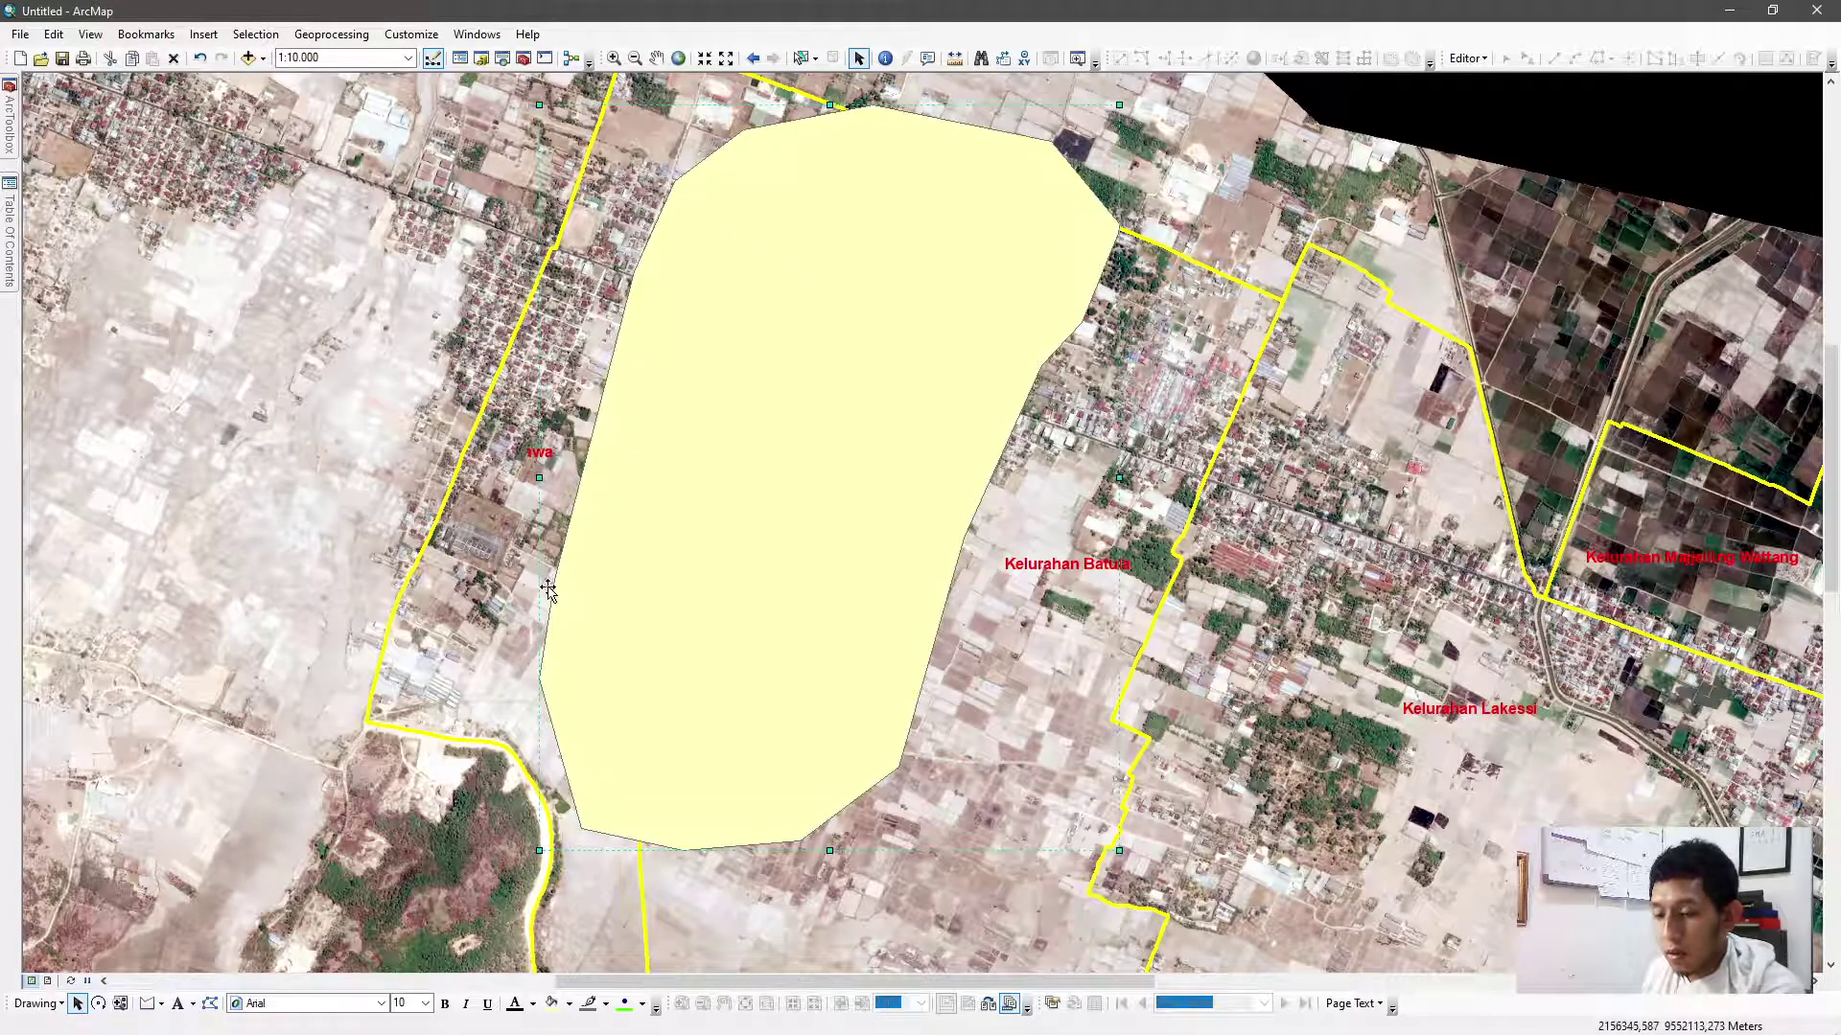
Give the polygon across the Arawa–Batulappa boundary no fill colour and a thicker red outline
right_click(611, 600)
click(661, 930)
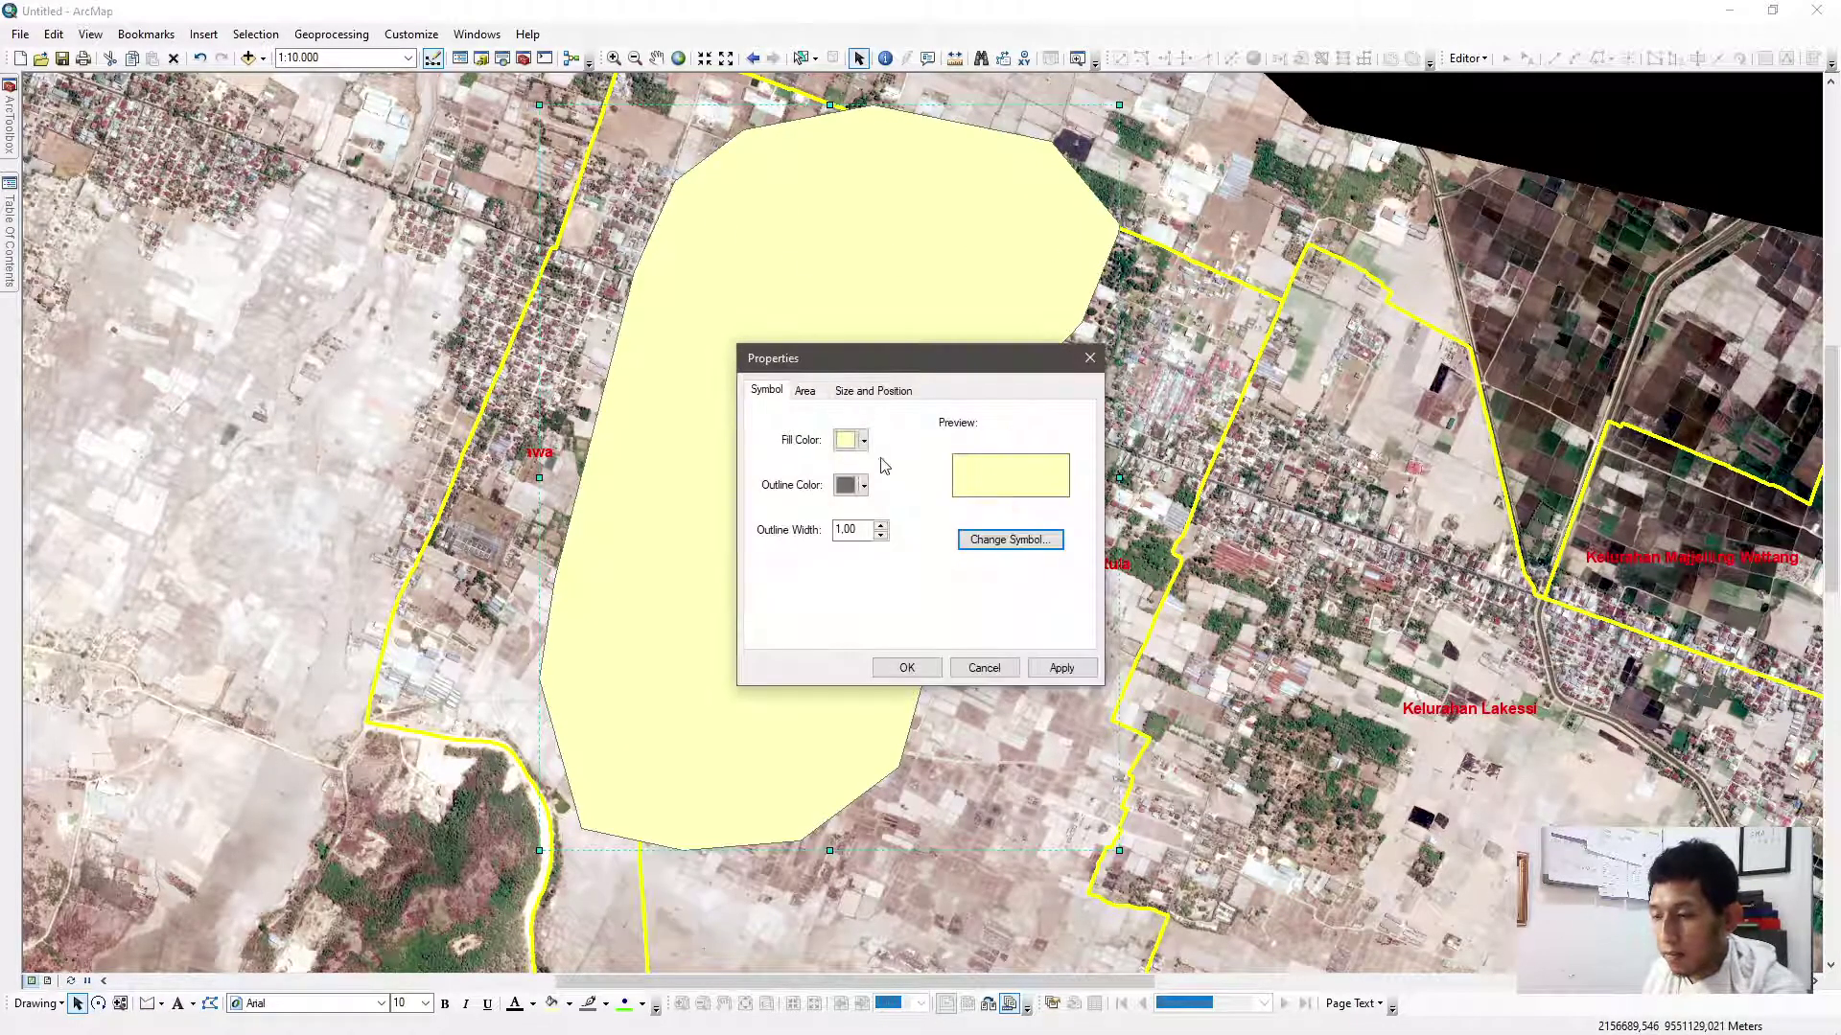
click(864, 440)
click(882, 468)
click(864, 486)
click(860, 571)
click(880, 526)
click(880, 525)
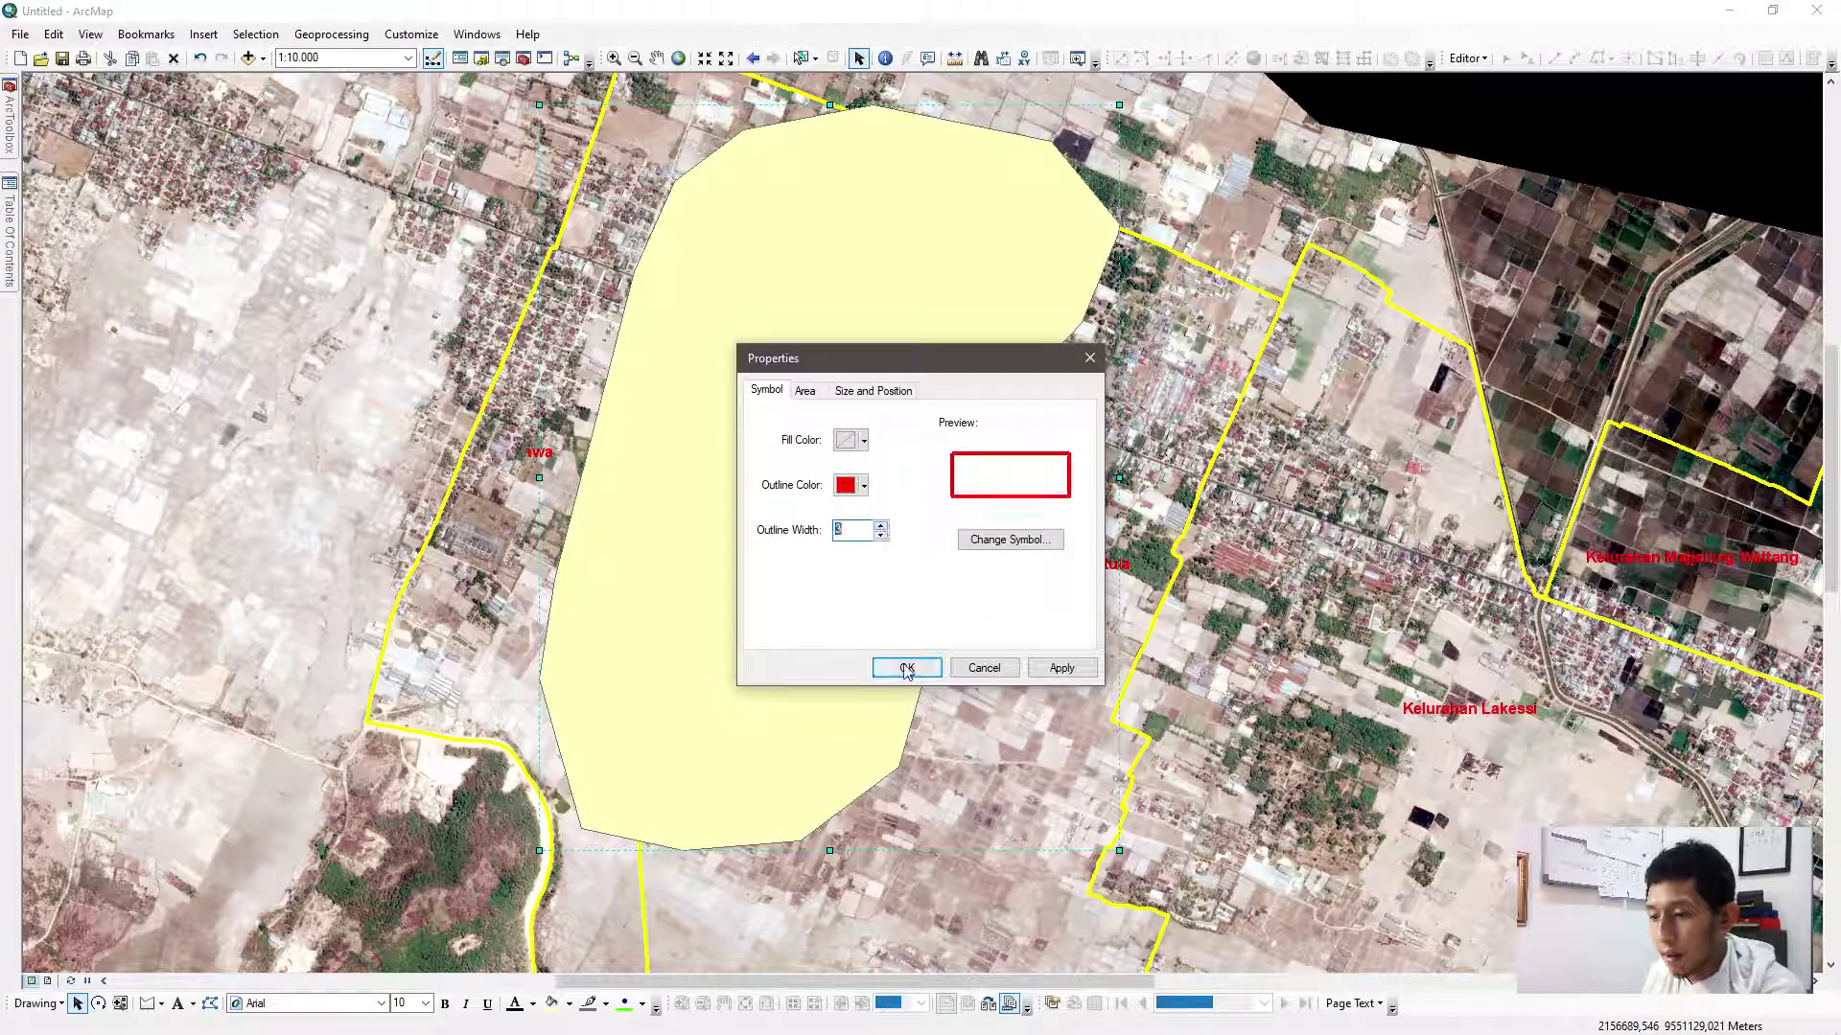
click(906, 668)
Draw a line graphic about 3.3 km long around the western side of Kelurahan Arawa, ending at the red polygon's lower-left corner
click(160, 1003)
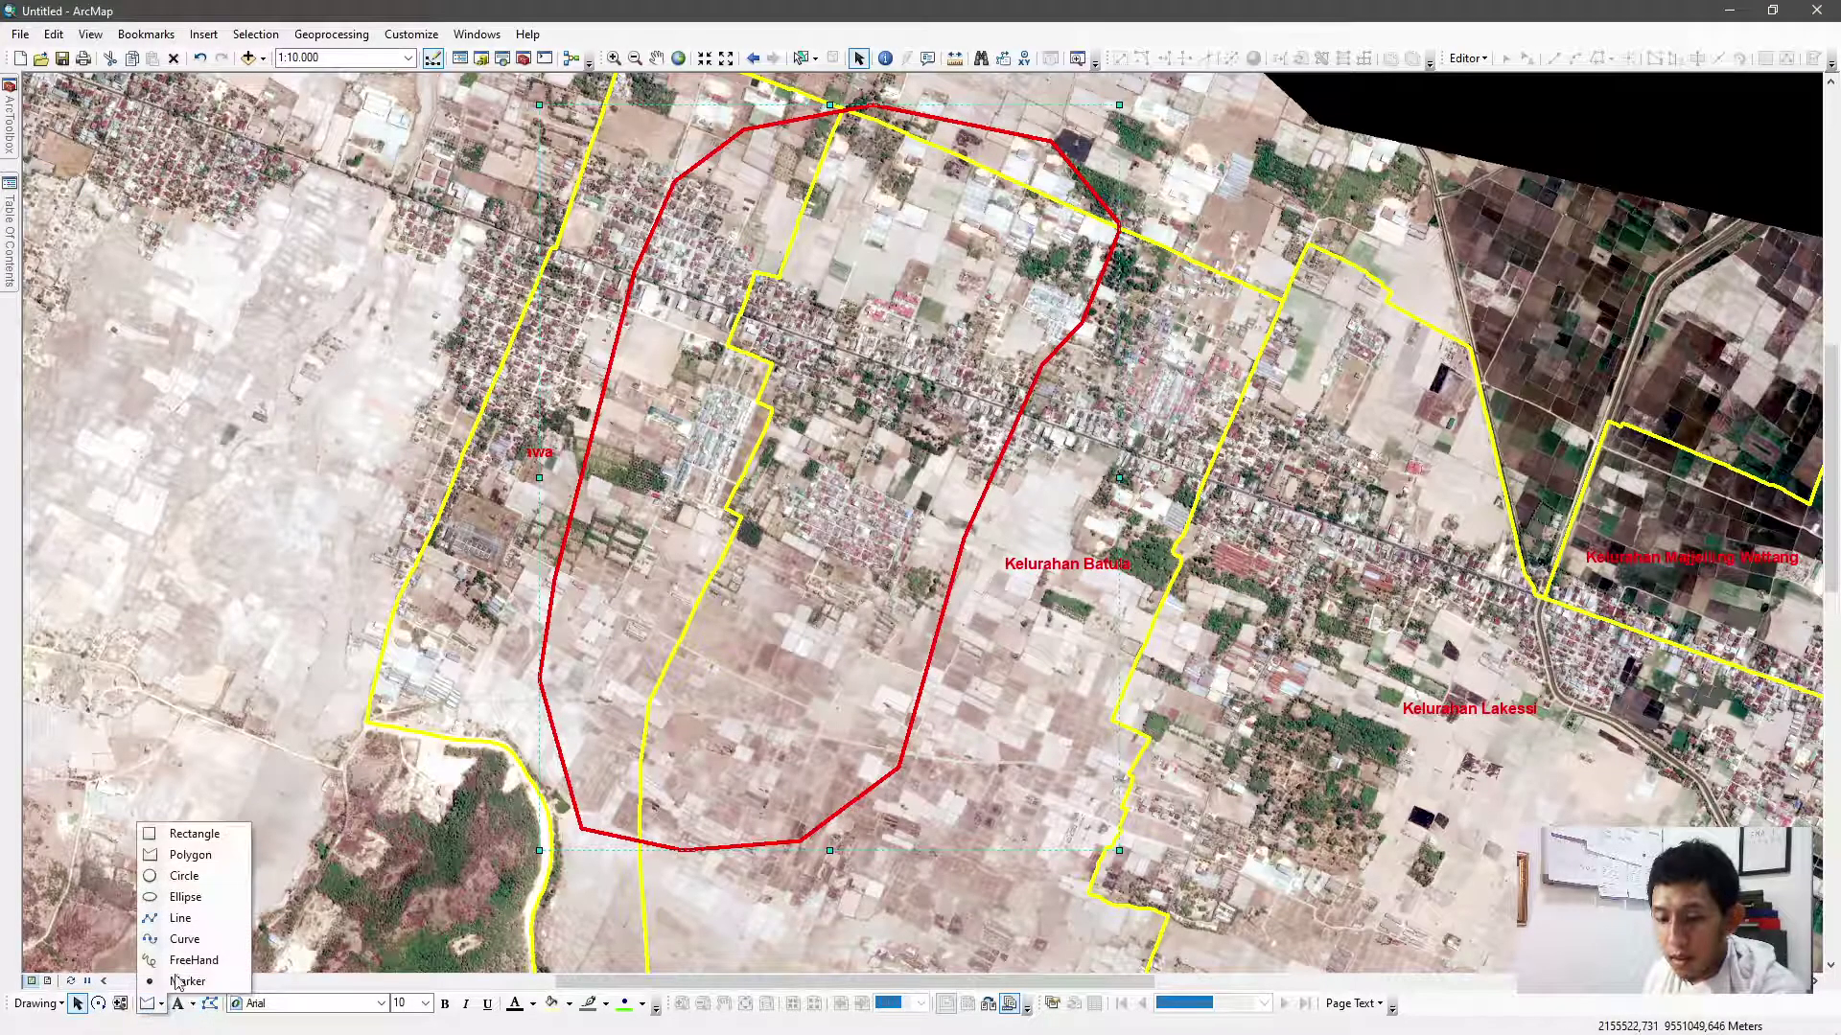
click(180, 919)
click(726, 123)
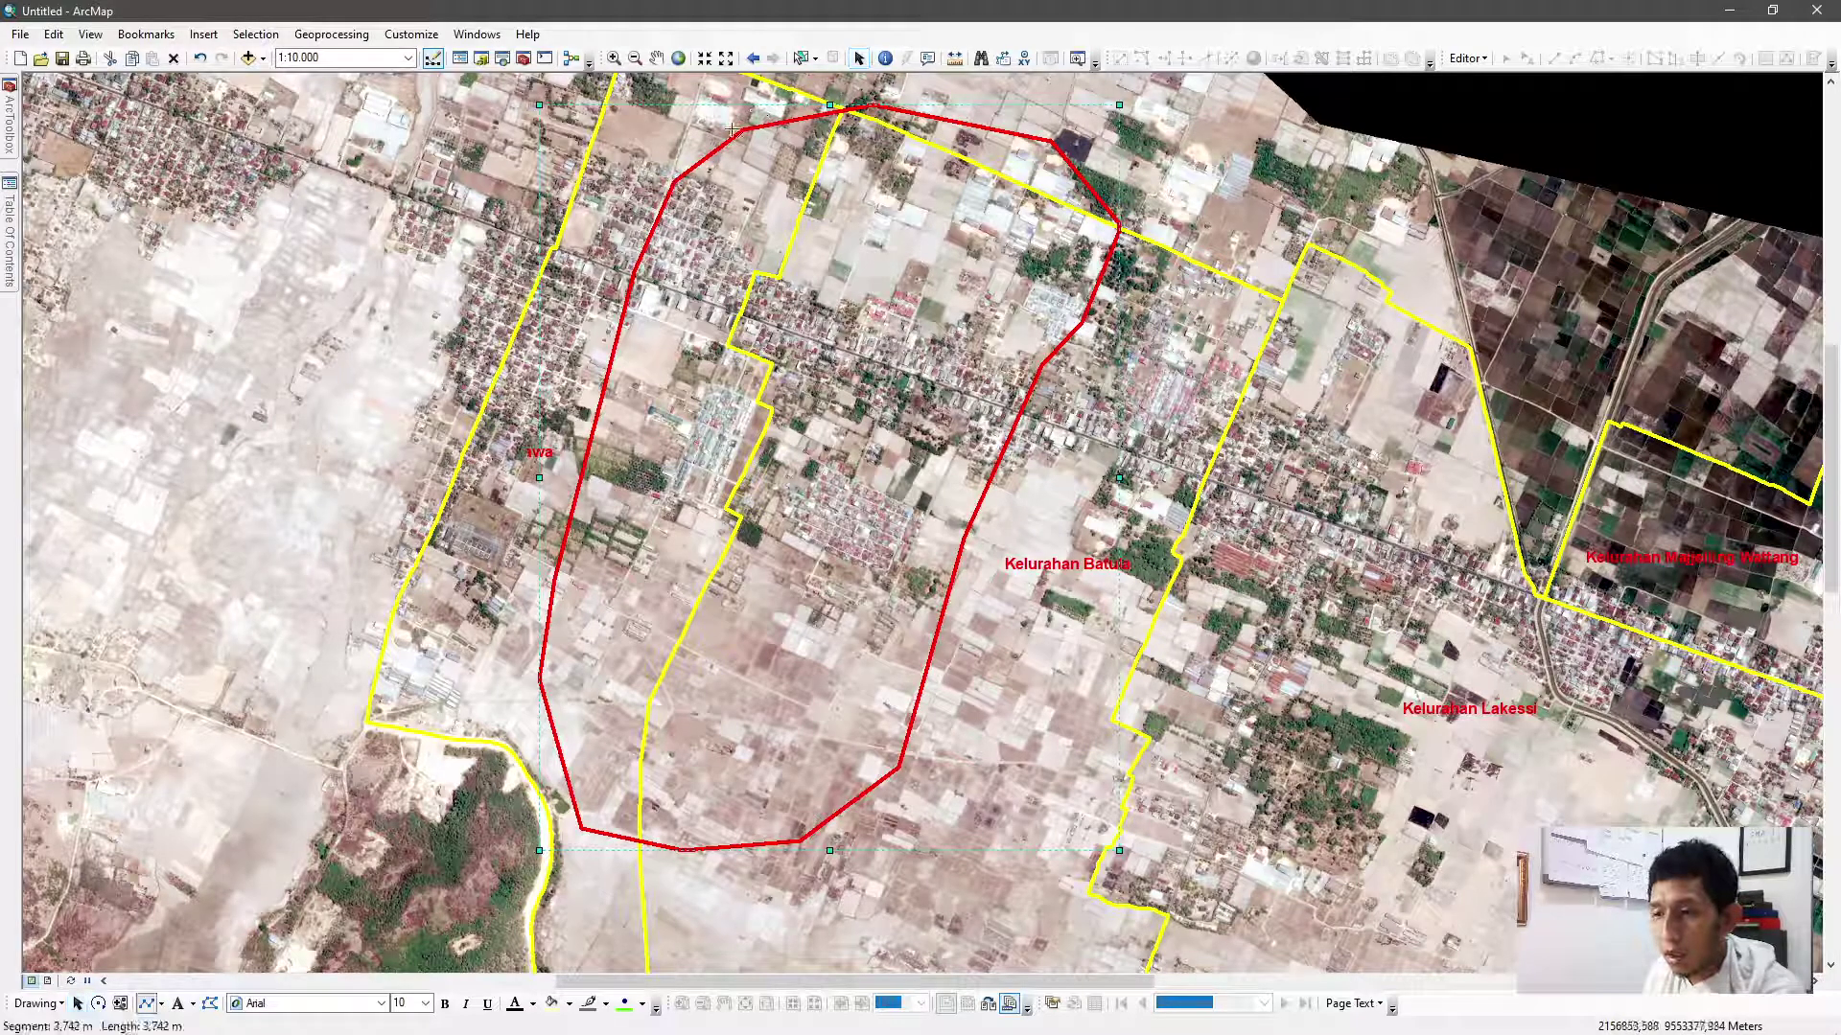
click(539, 104)
click(364, 362)
click(308, 498)
click(293, 608)
click(306, 714)
click(343, 767)
click(412, 798)
click(498, 792)
click(542, 810)
double_click(560, 820)
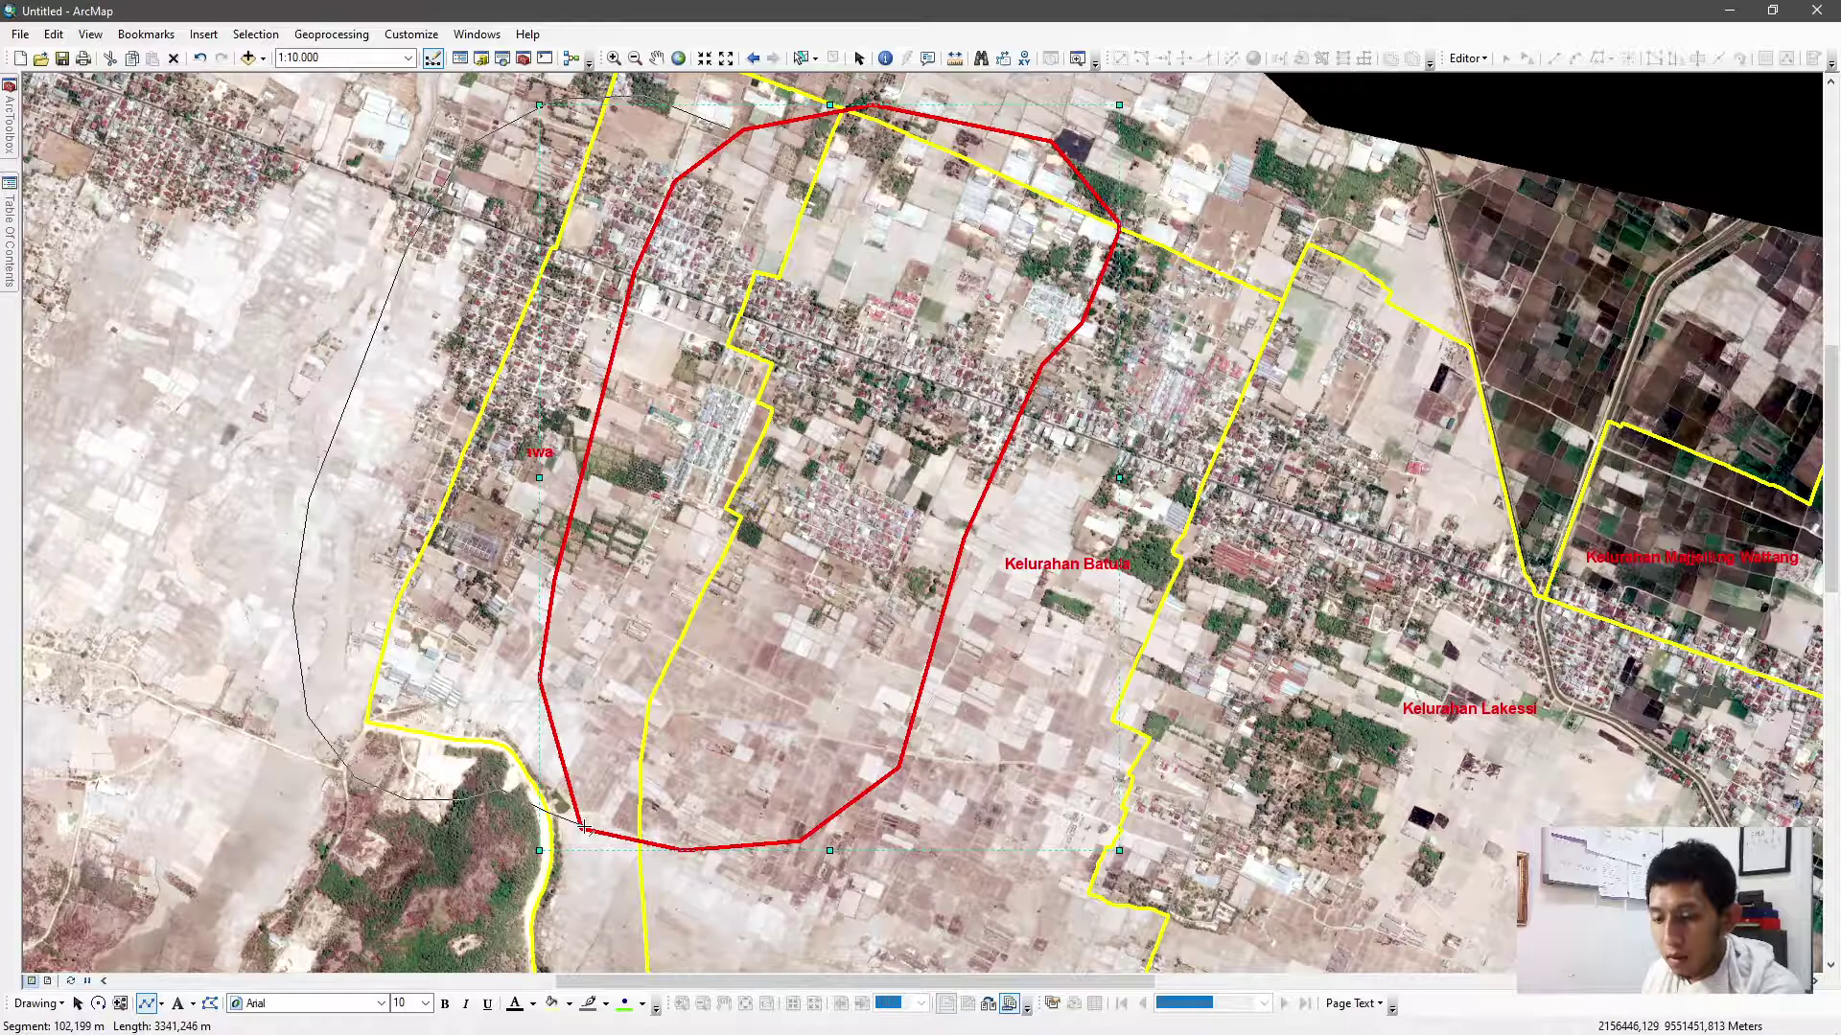
right_click(468, 813)
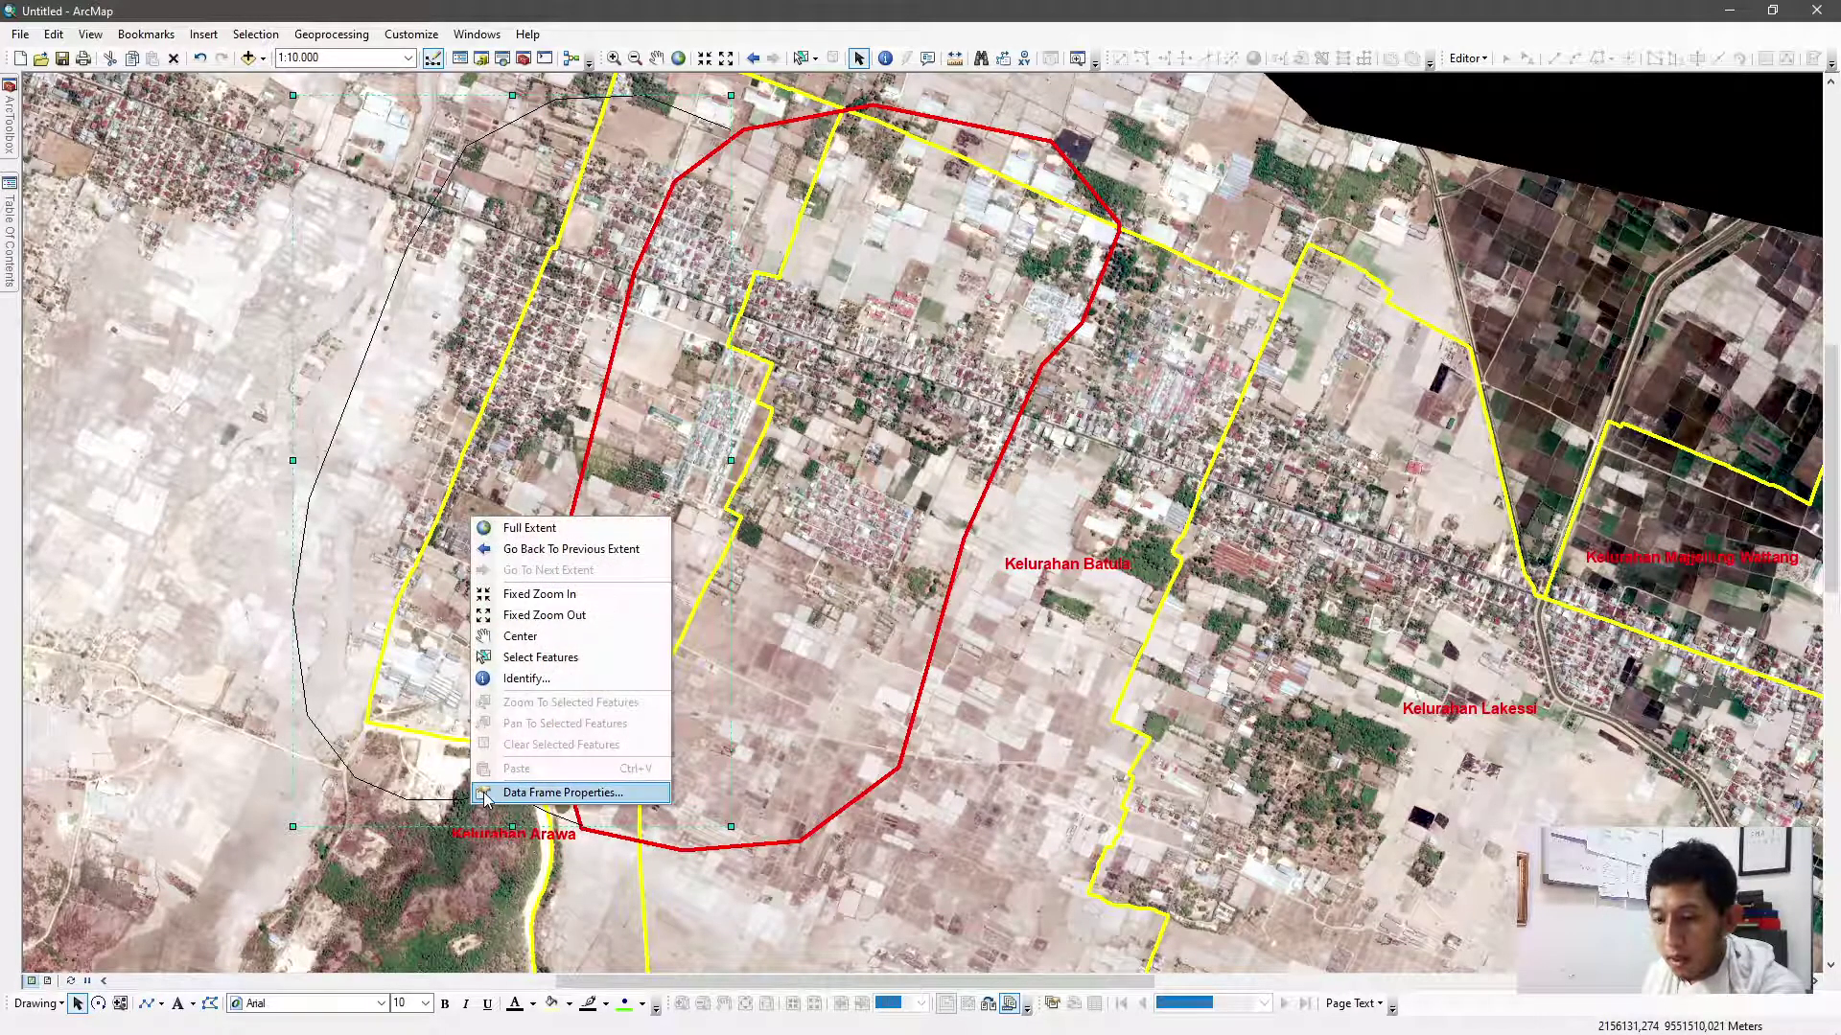
click(493, 791)
click(1135, 216)
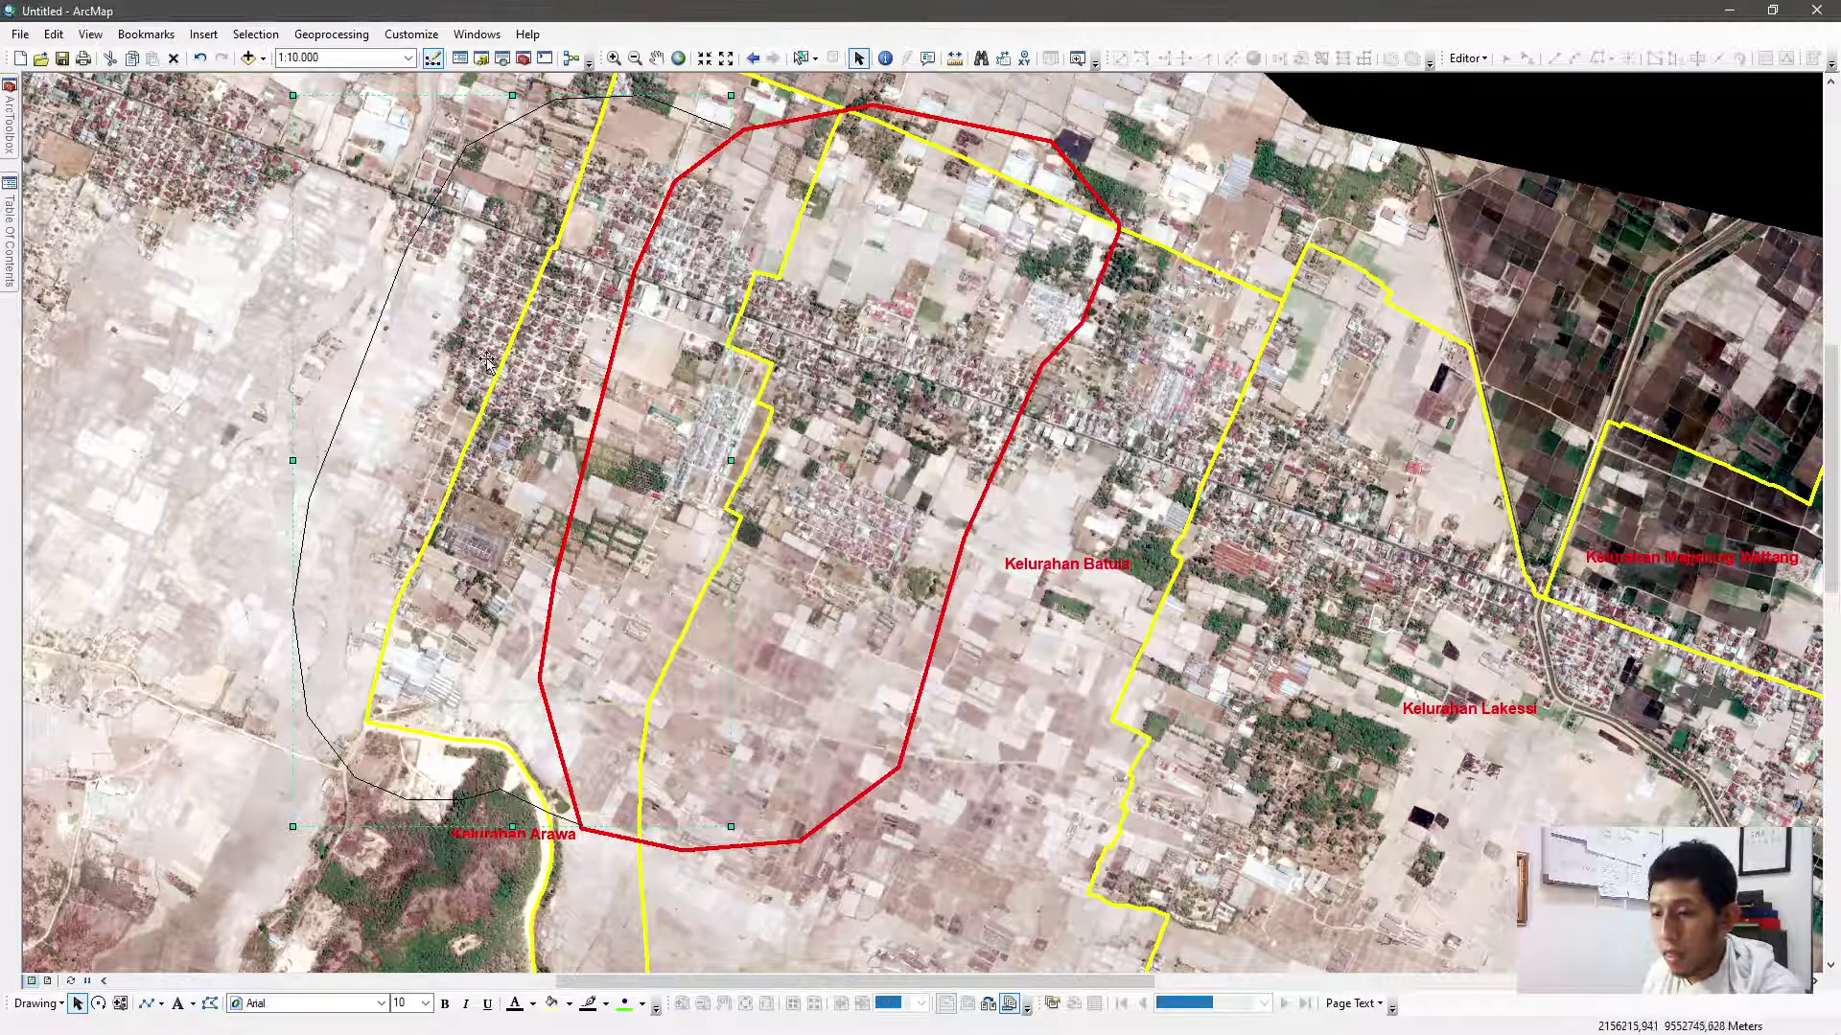
Thicken the black line graphic around the western side of Kelurahan Arawa
right_click(355, 385)
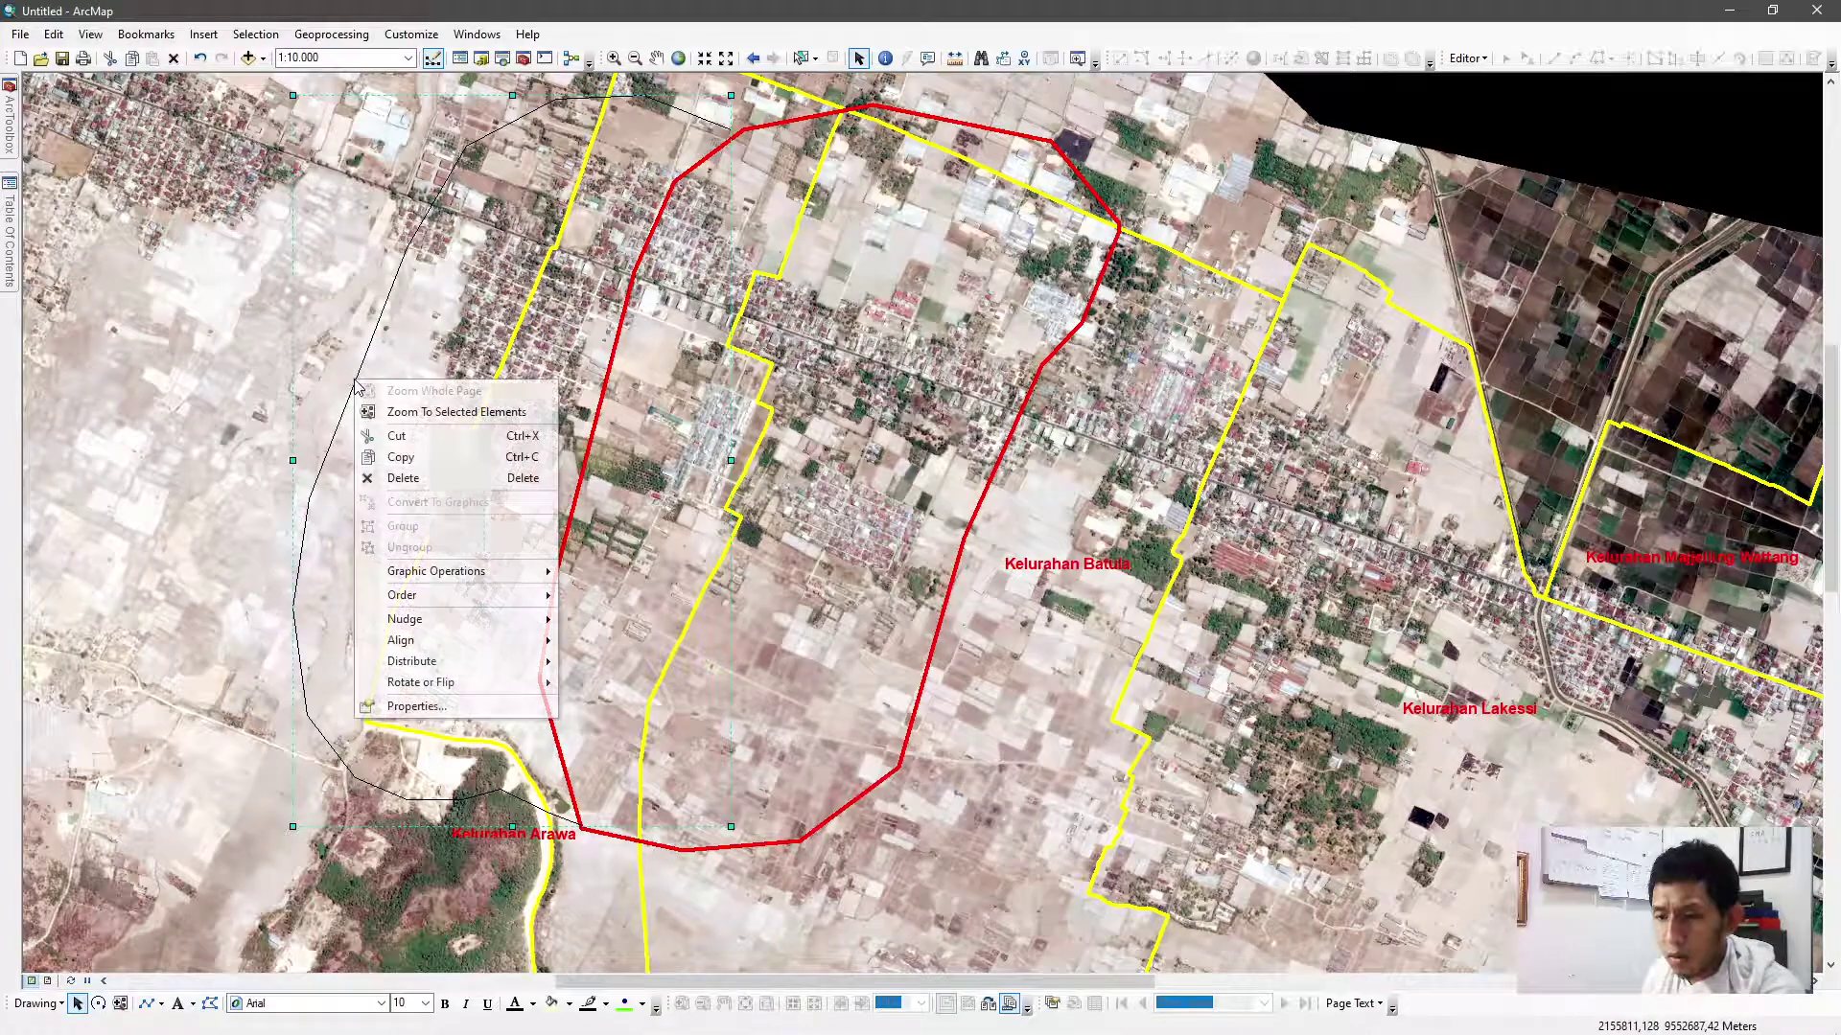
click(416, 706)
click(864, 492)
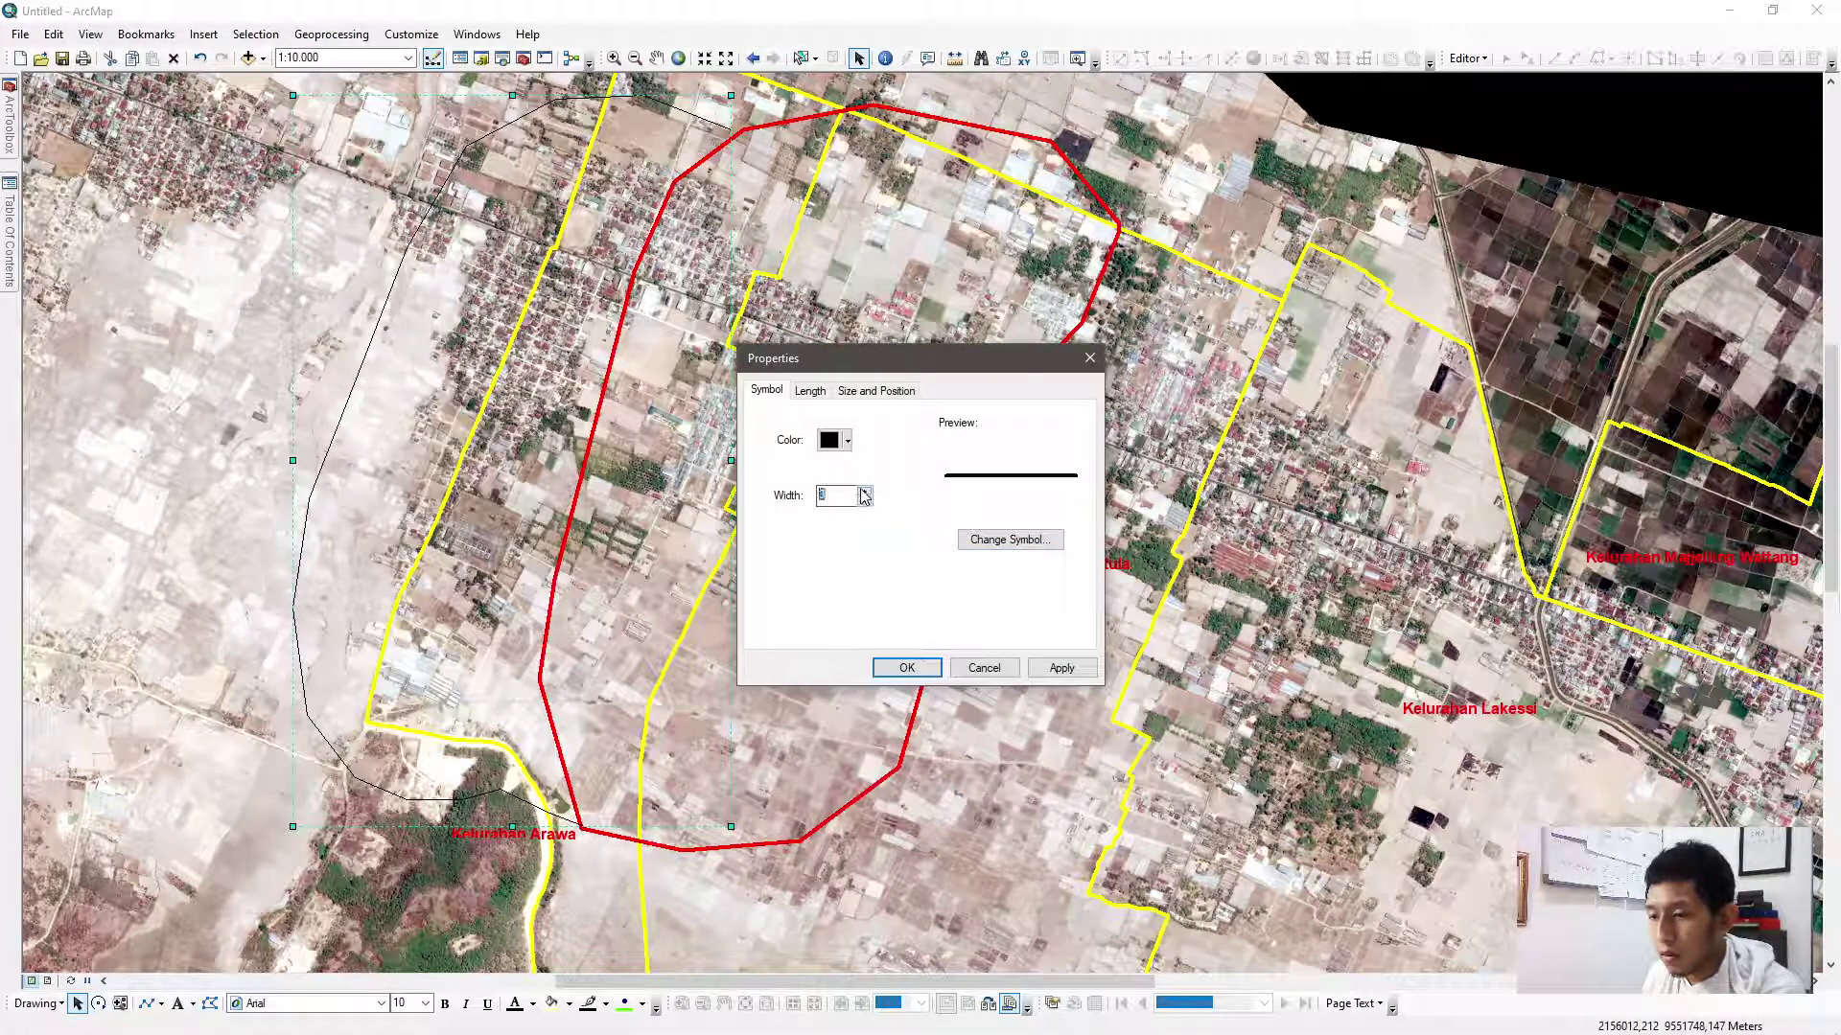
click(908, 667)
Draw a line graphic following the Arawa–Batulappa boundary, from the black line's northern end to its southern end
drag(684, 306, 658, 420)
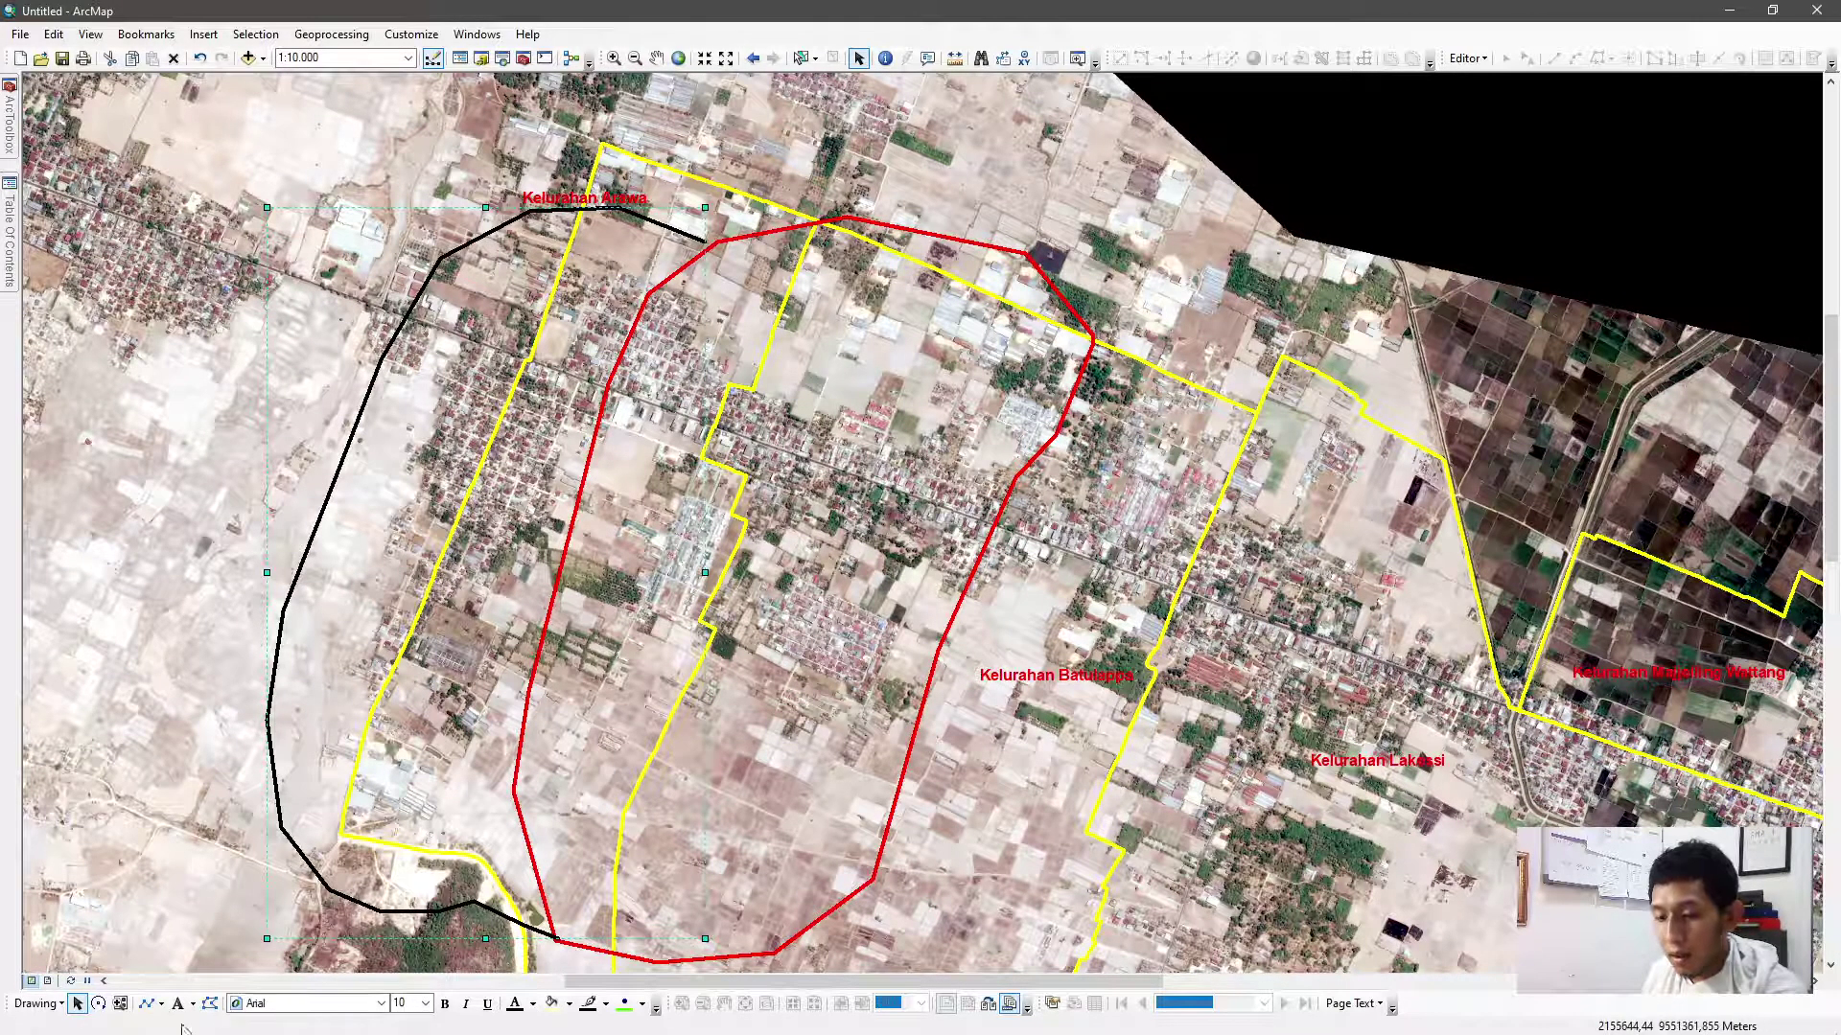
click(145, 1003)
mouse_move(709, 242)
mouse_down()
mouse_move(757, 321)
mouse_move(708, 431)
mouse_move(736, 500)
mouse_move(608, 867)
mouse_move(558, 940)
mouse_up()
Thicken the line graphic along the Arawa–Batulappa boundary, colour it bright green, and delete it
right_click(592, 901)
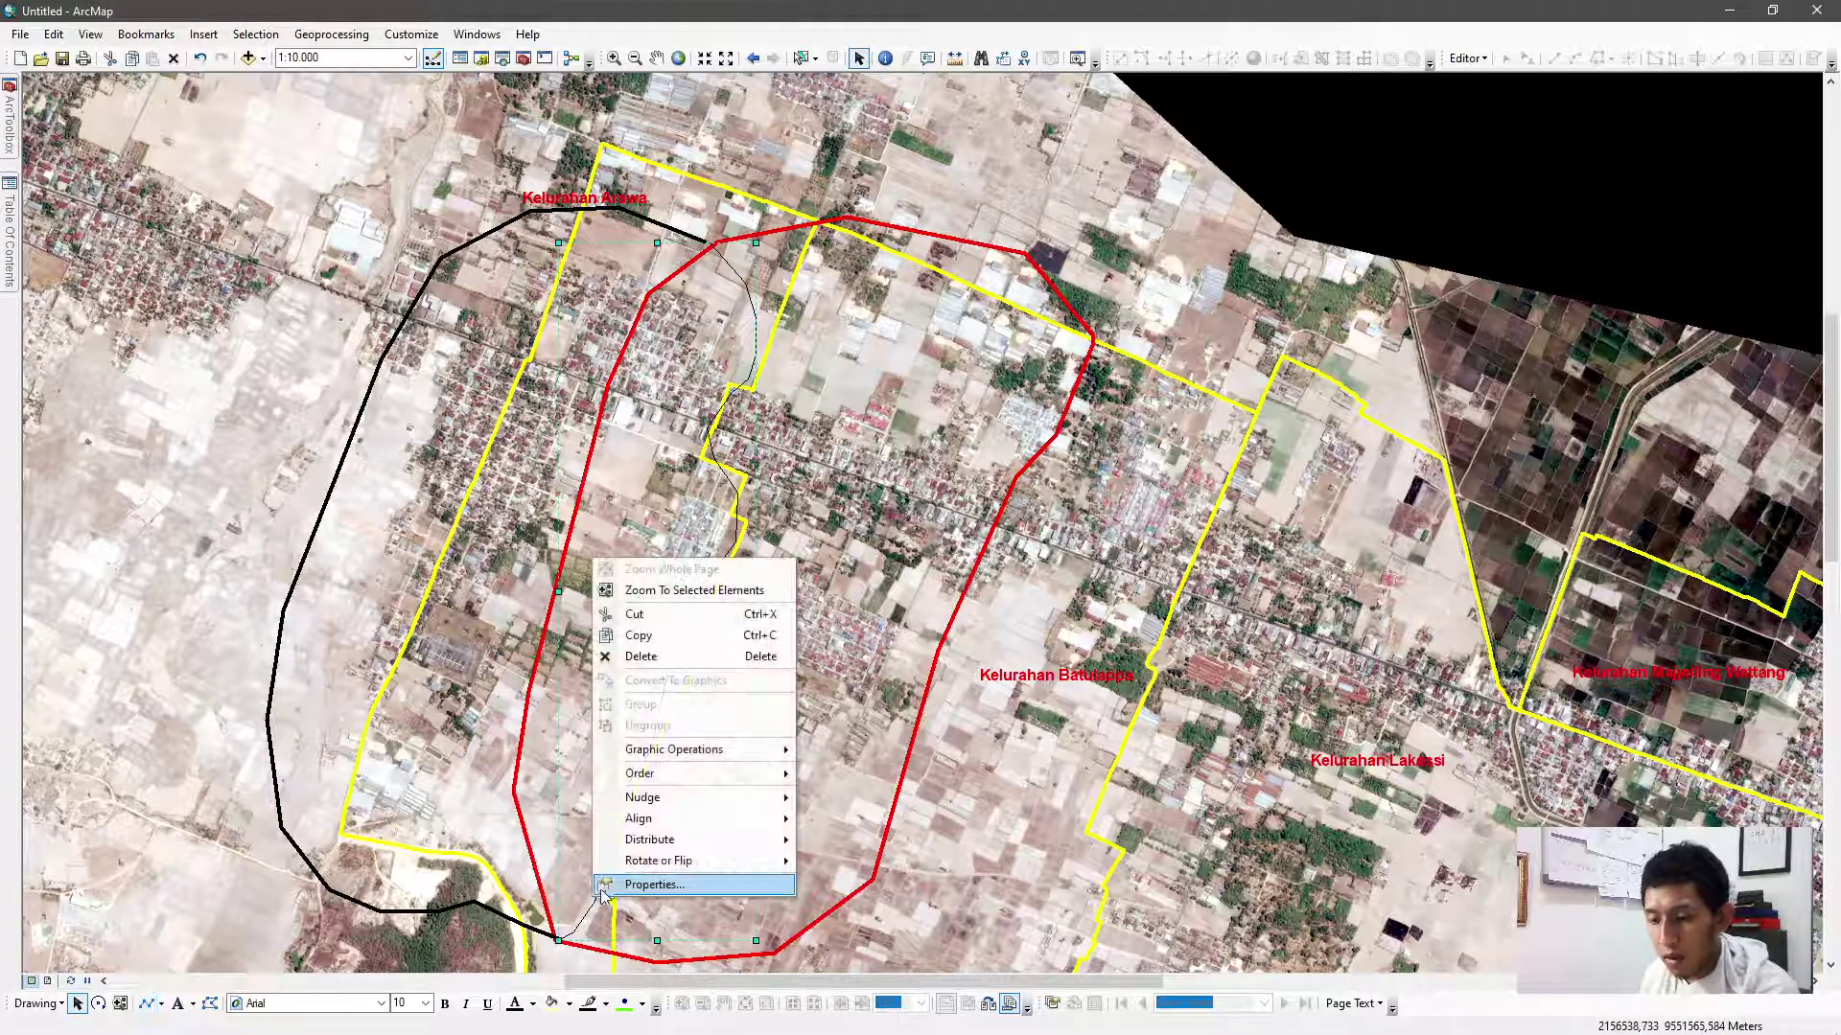
click(652, 883)
click(864, 491)
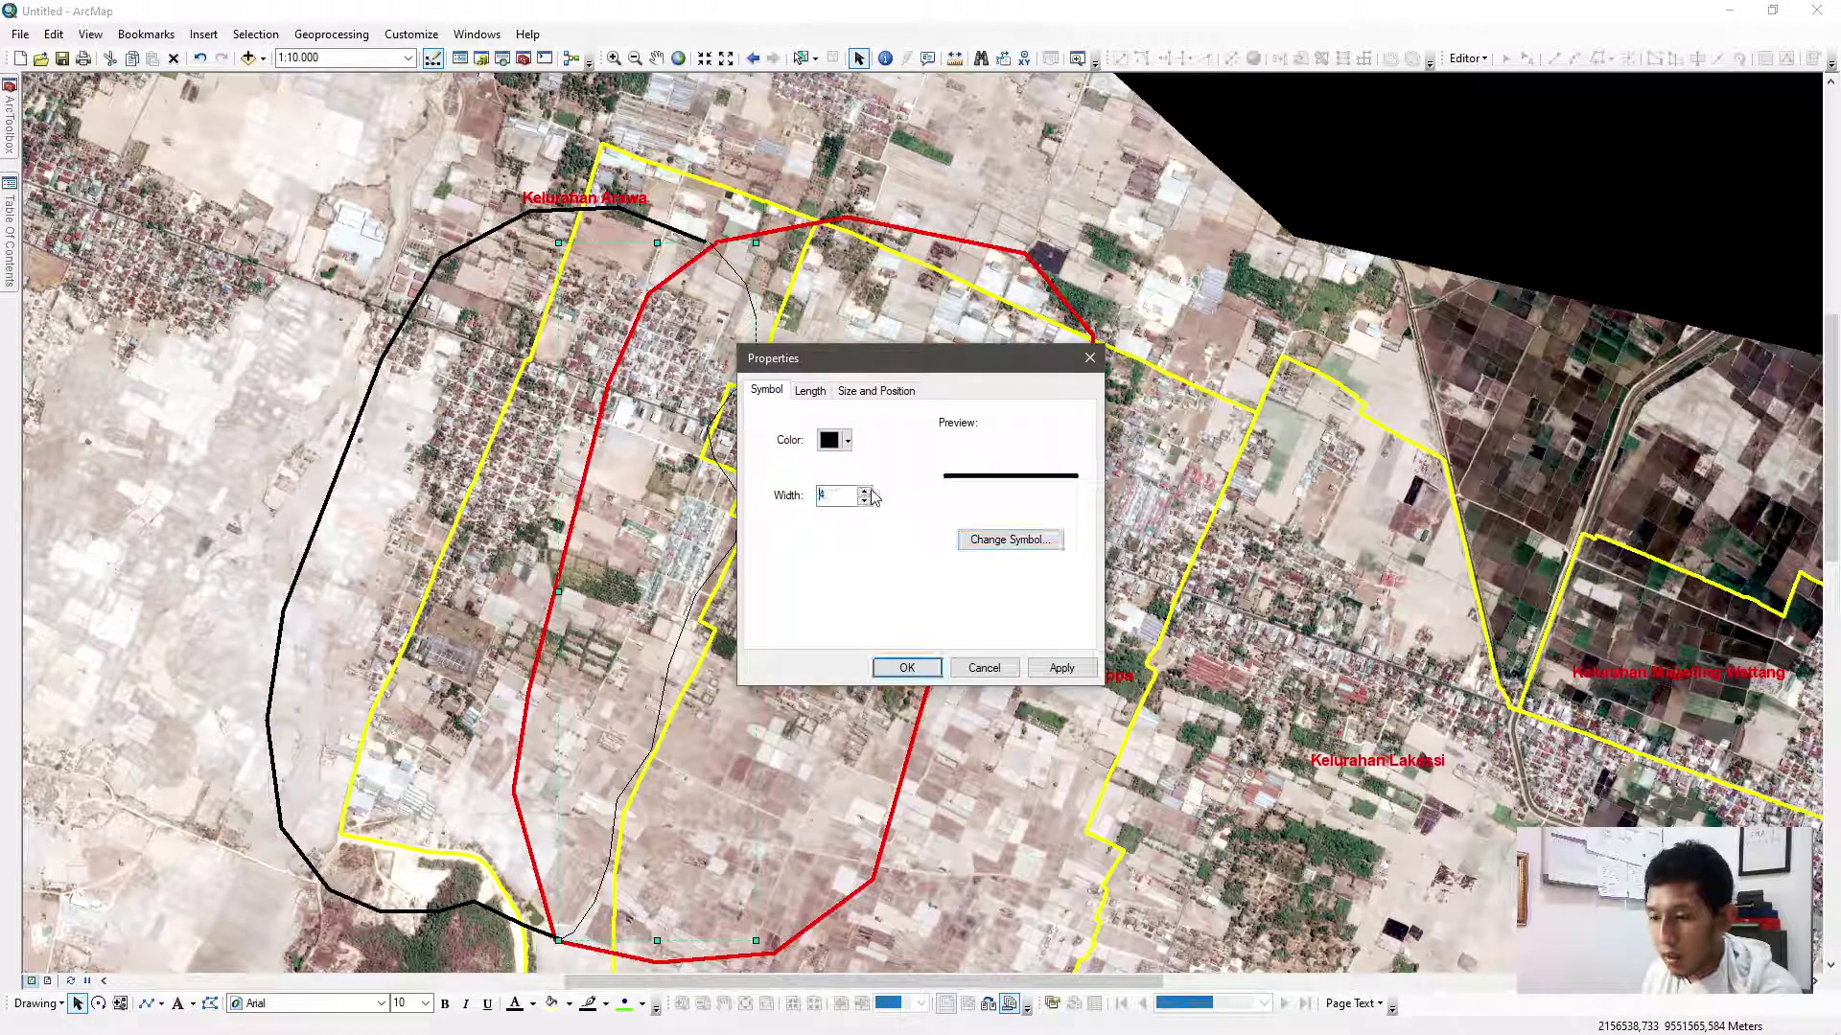
click(848, 440)
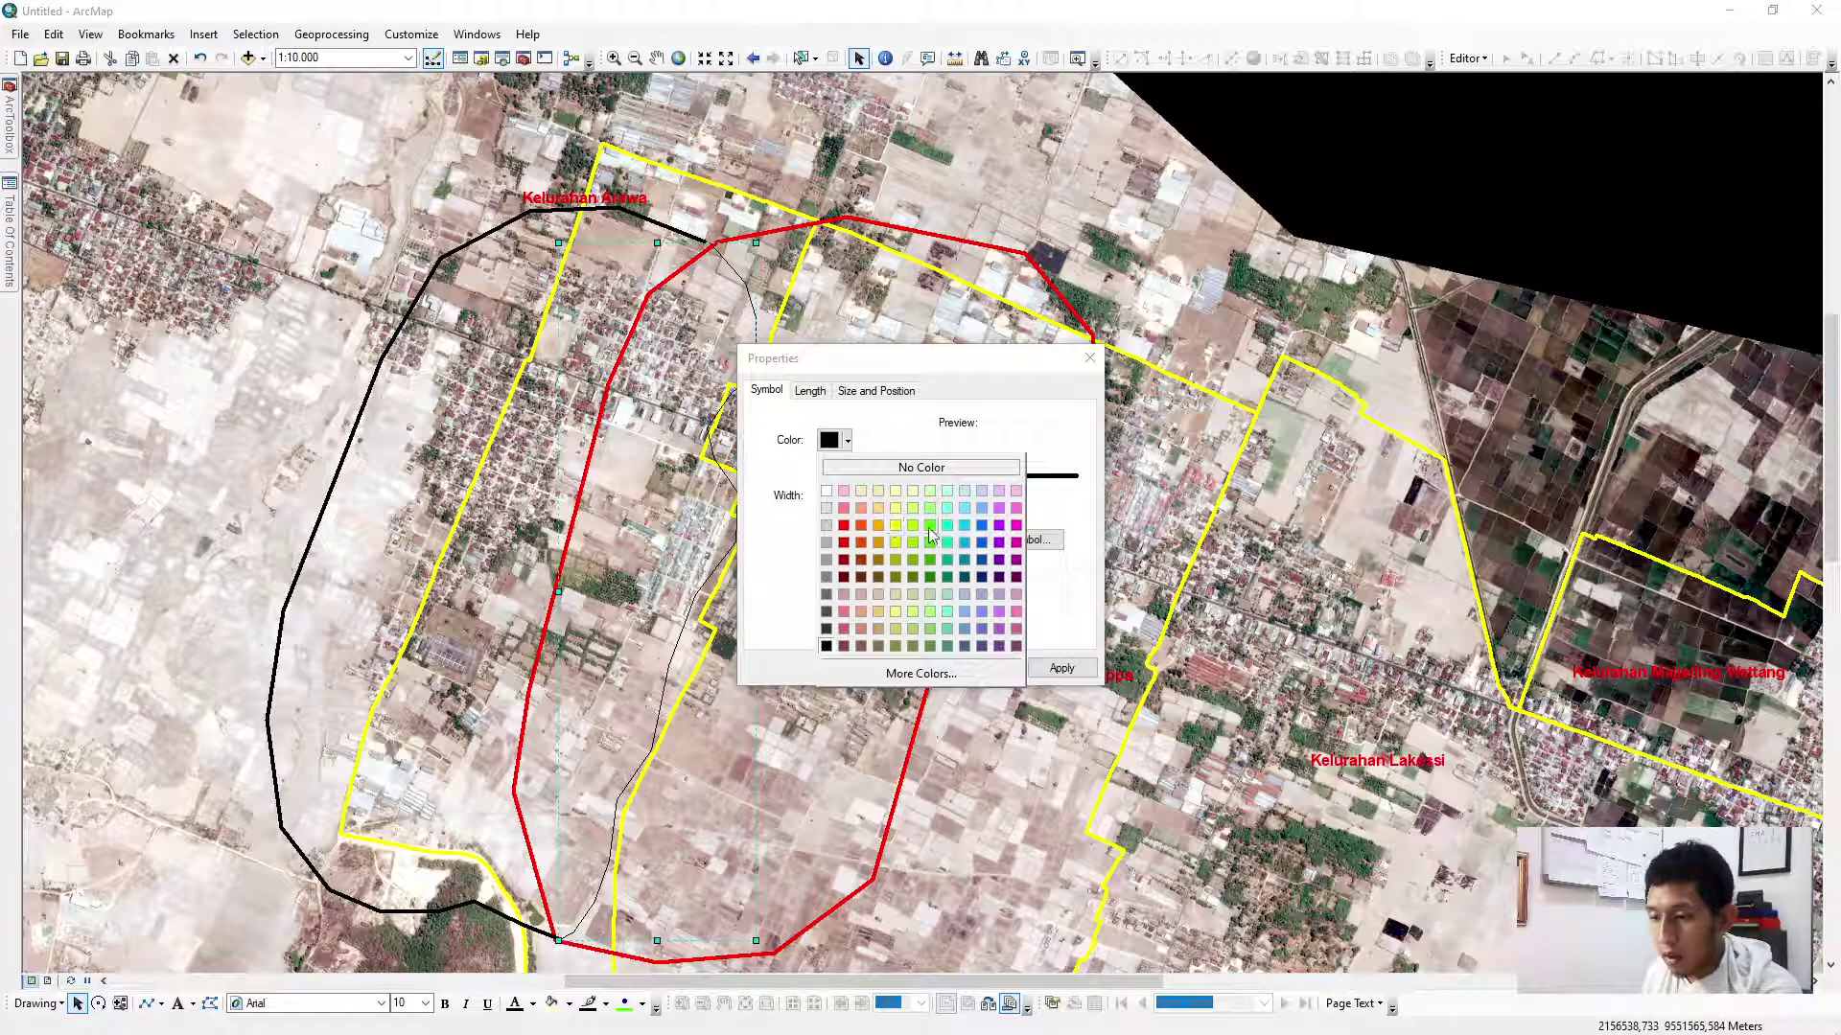
click(930, 526)
click(906, 669)
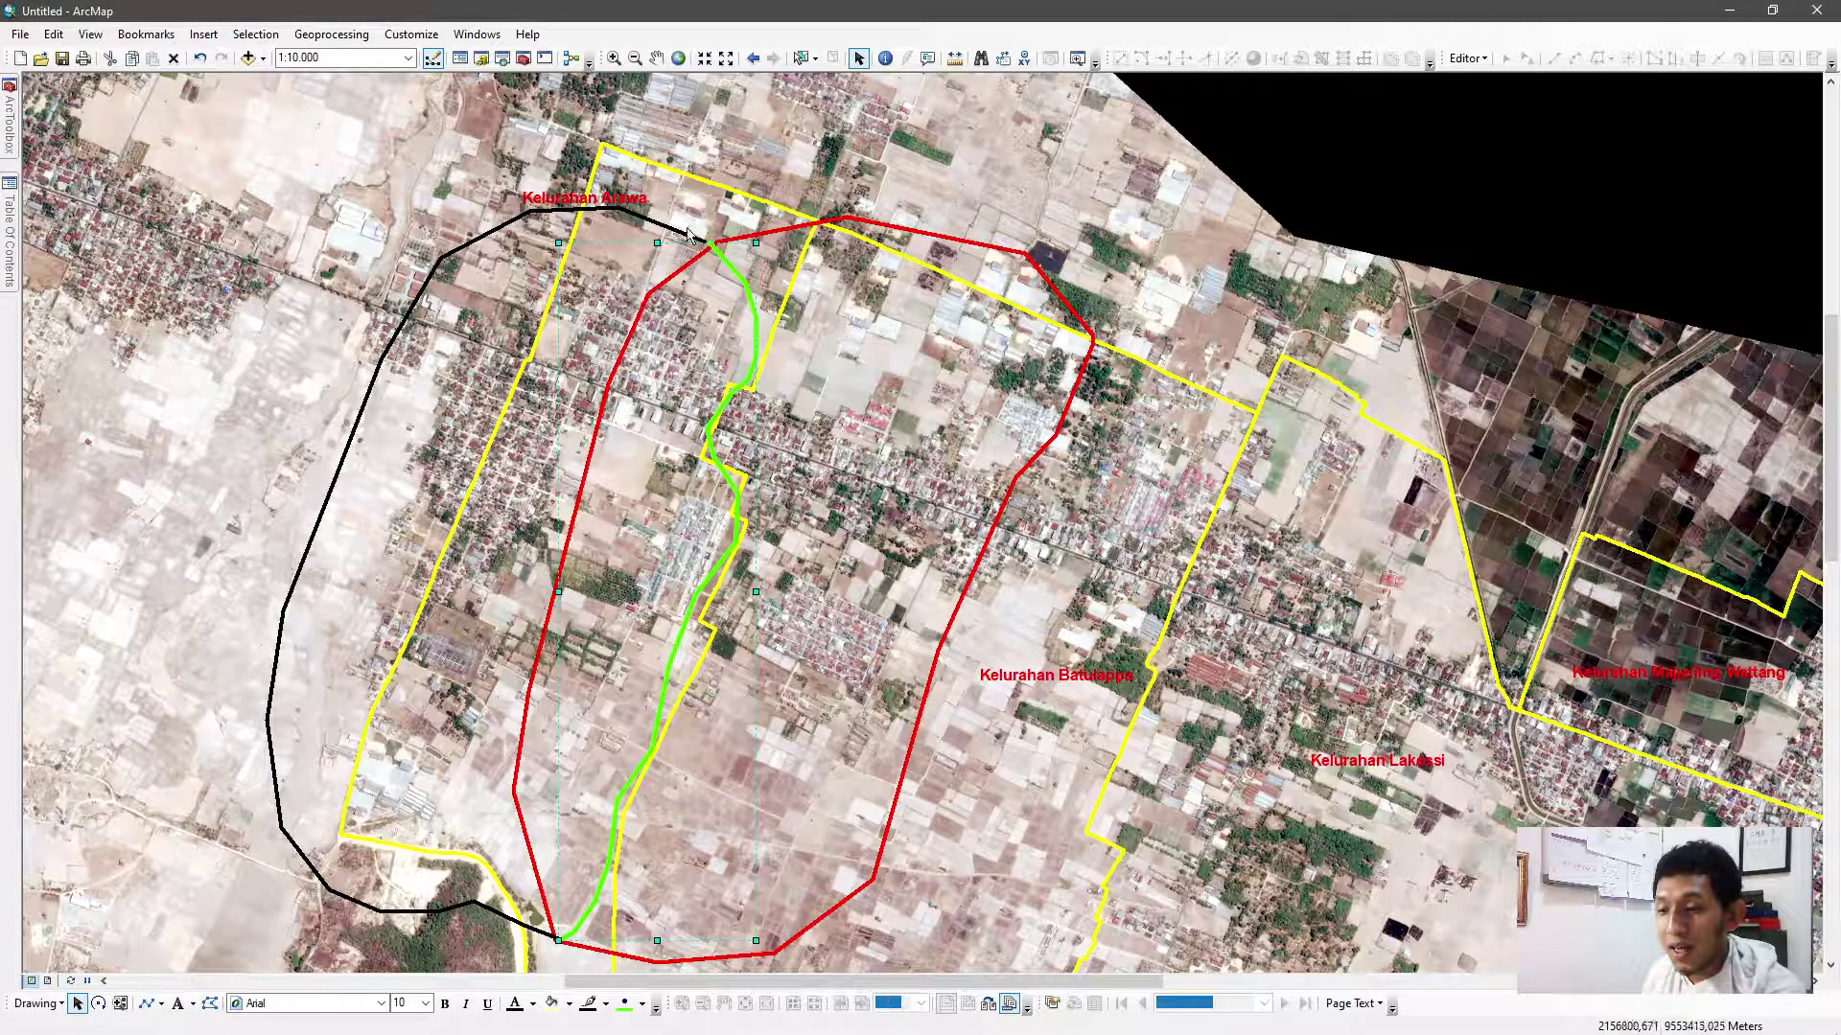
key(Delete)
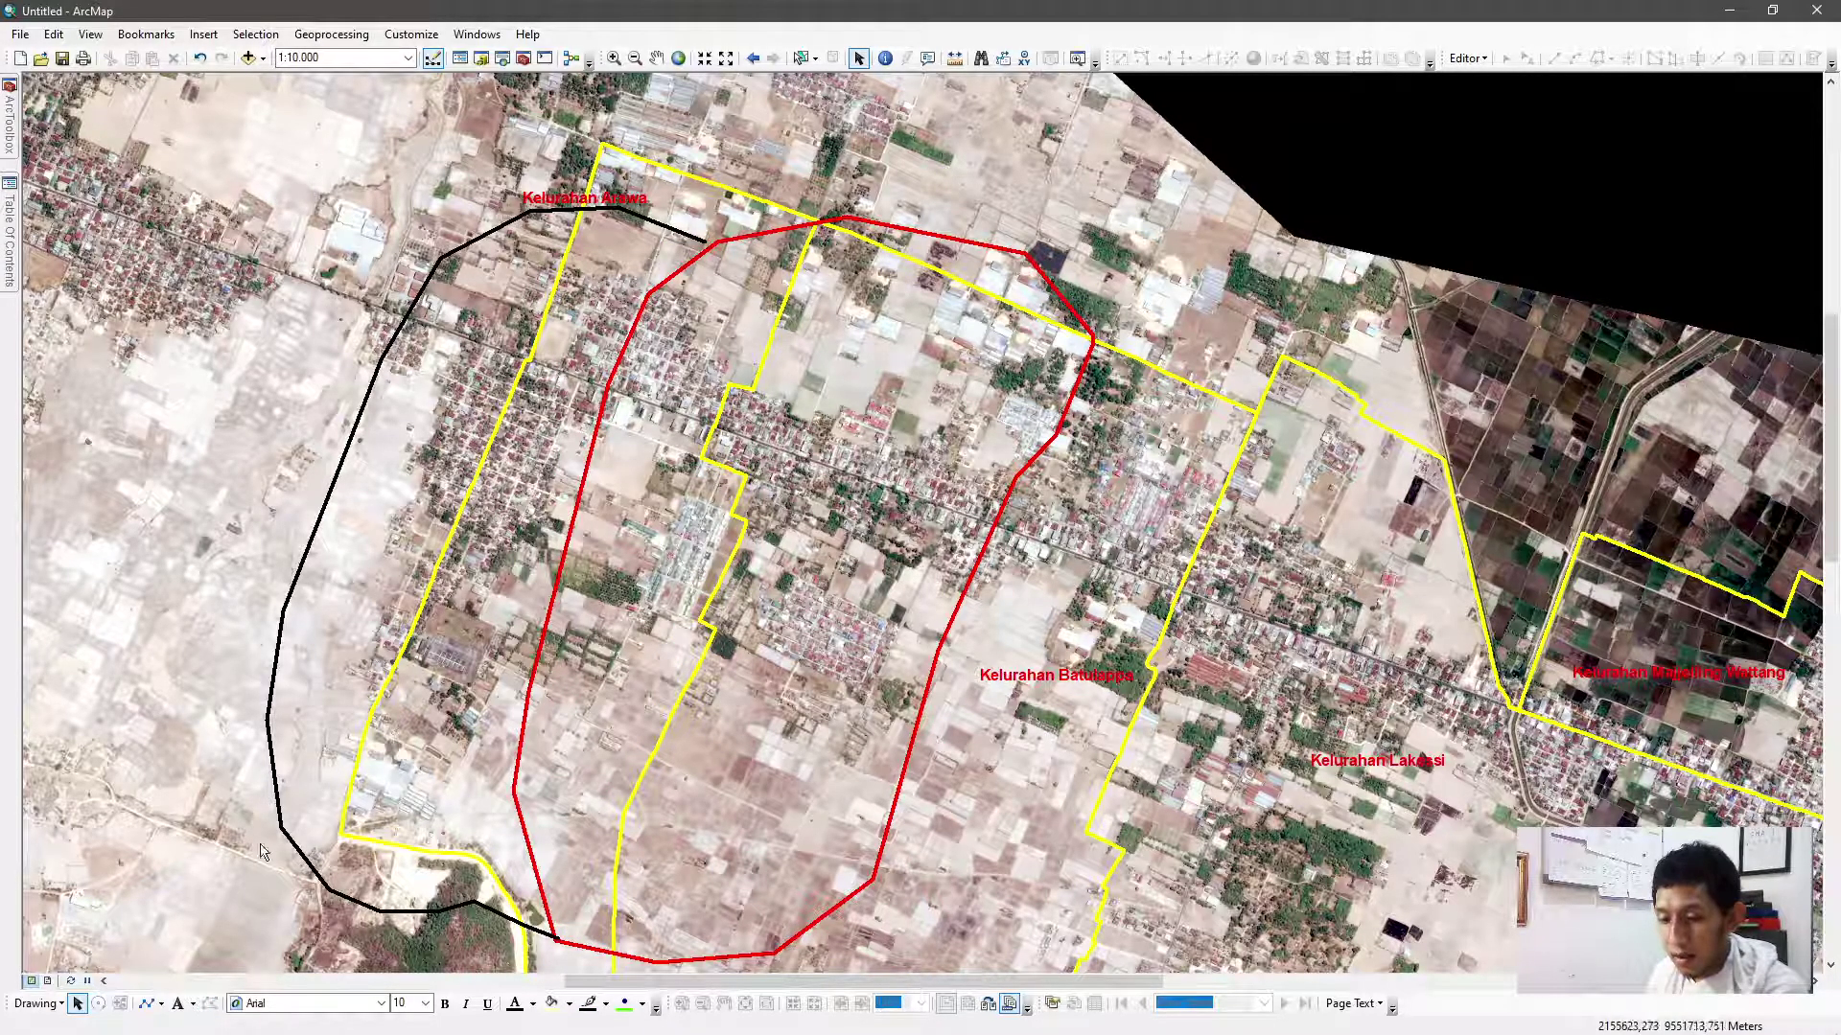
Draw a line graphic about 2.7 km long tracing the Arawa–Batulappa boundary, joining both ends of the black line
click(146, 1003)
click(721, 243)
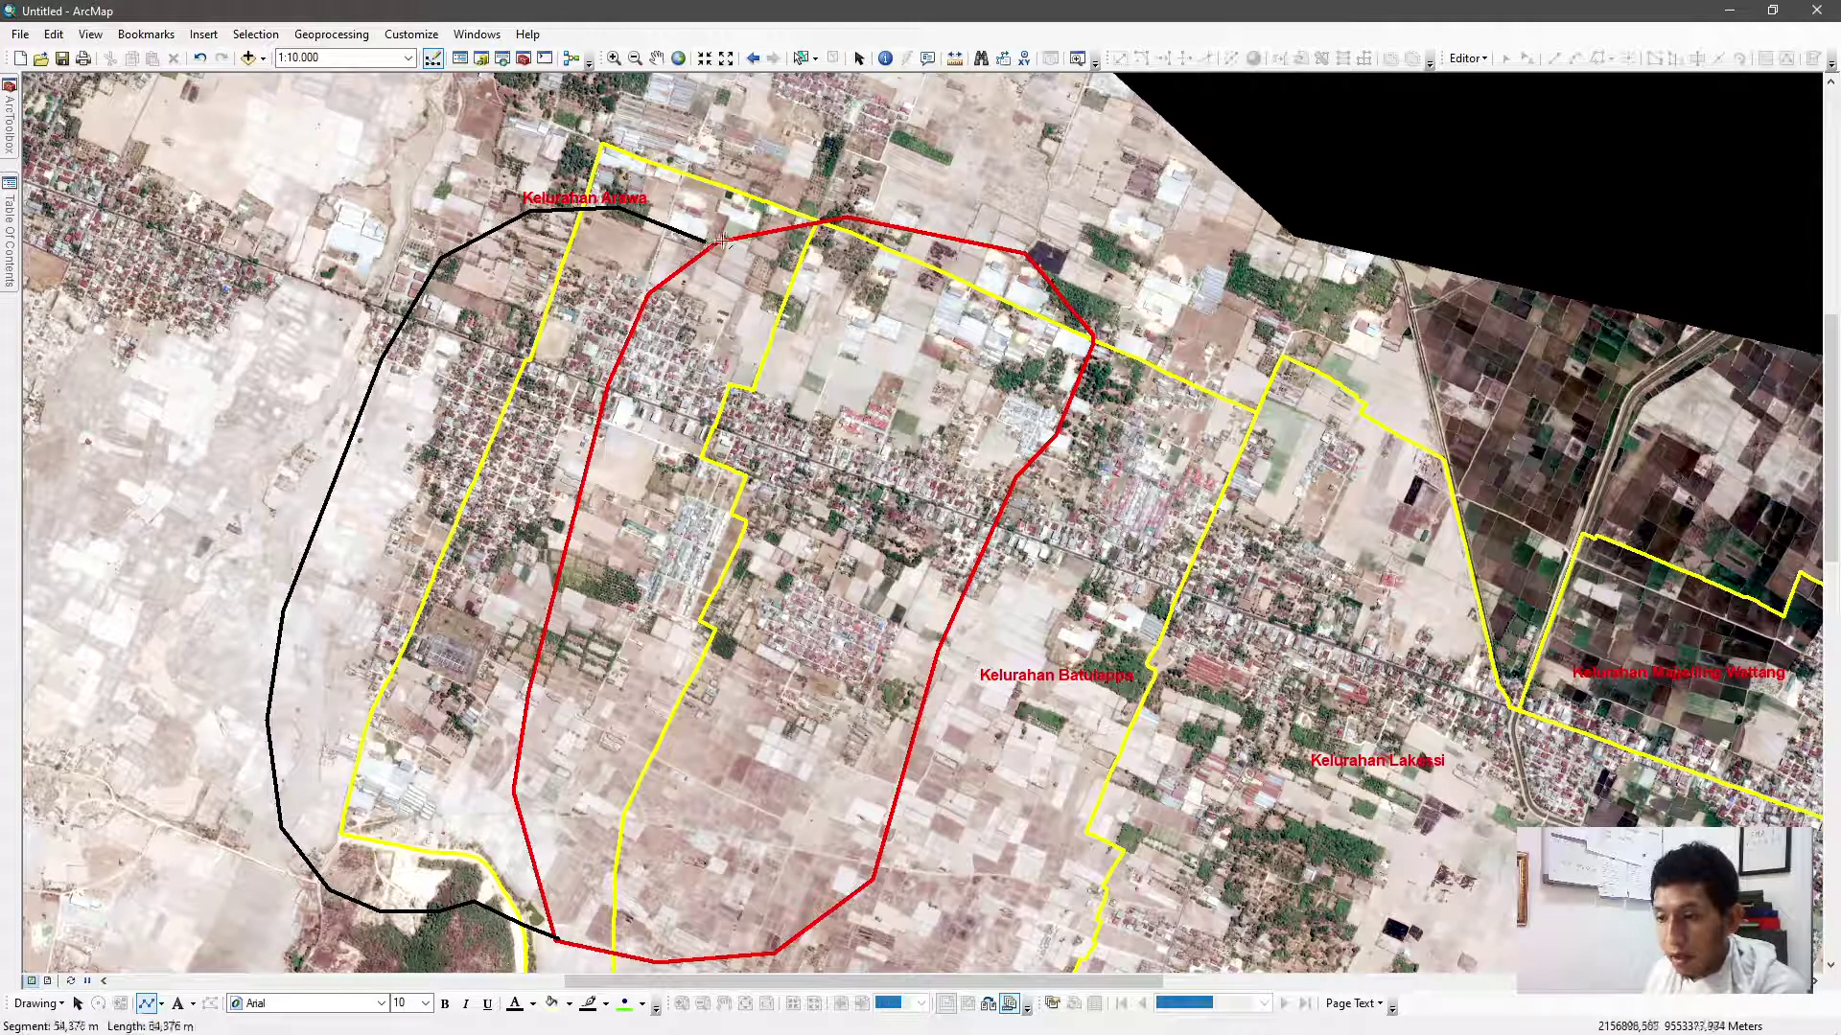
click(813, 220)
click(734, 389)
click(716, 422)
click(705, 458)
click(745, 476)
click(742, 506)
click(743, 526)
click(705, 621)
click(715, 630)
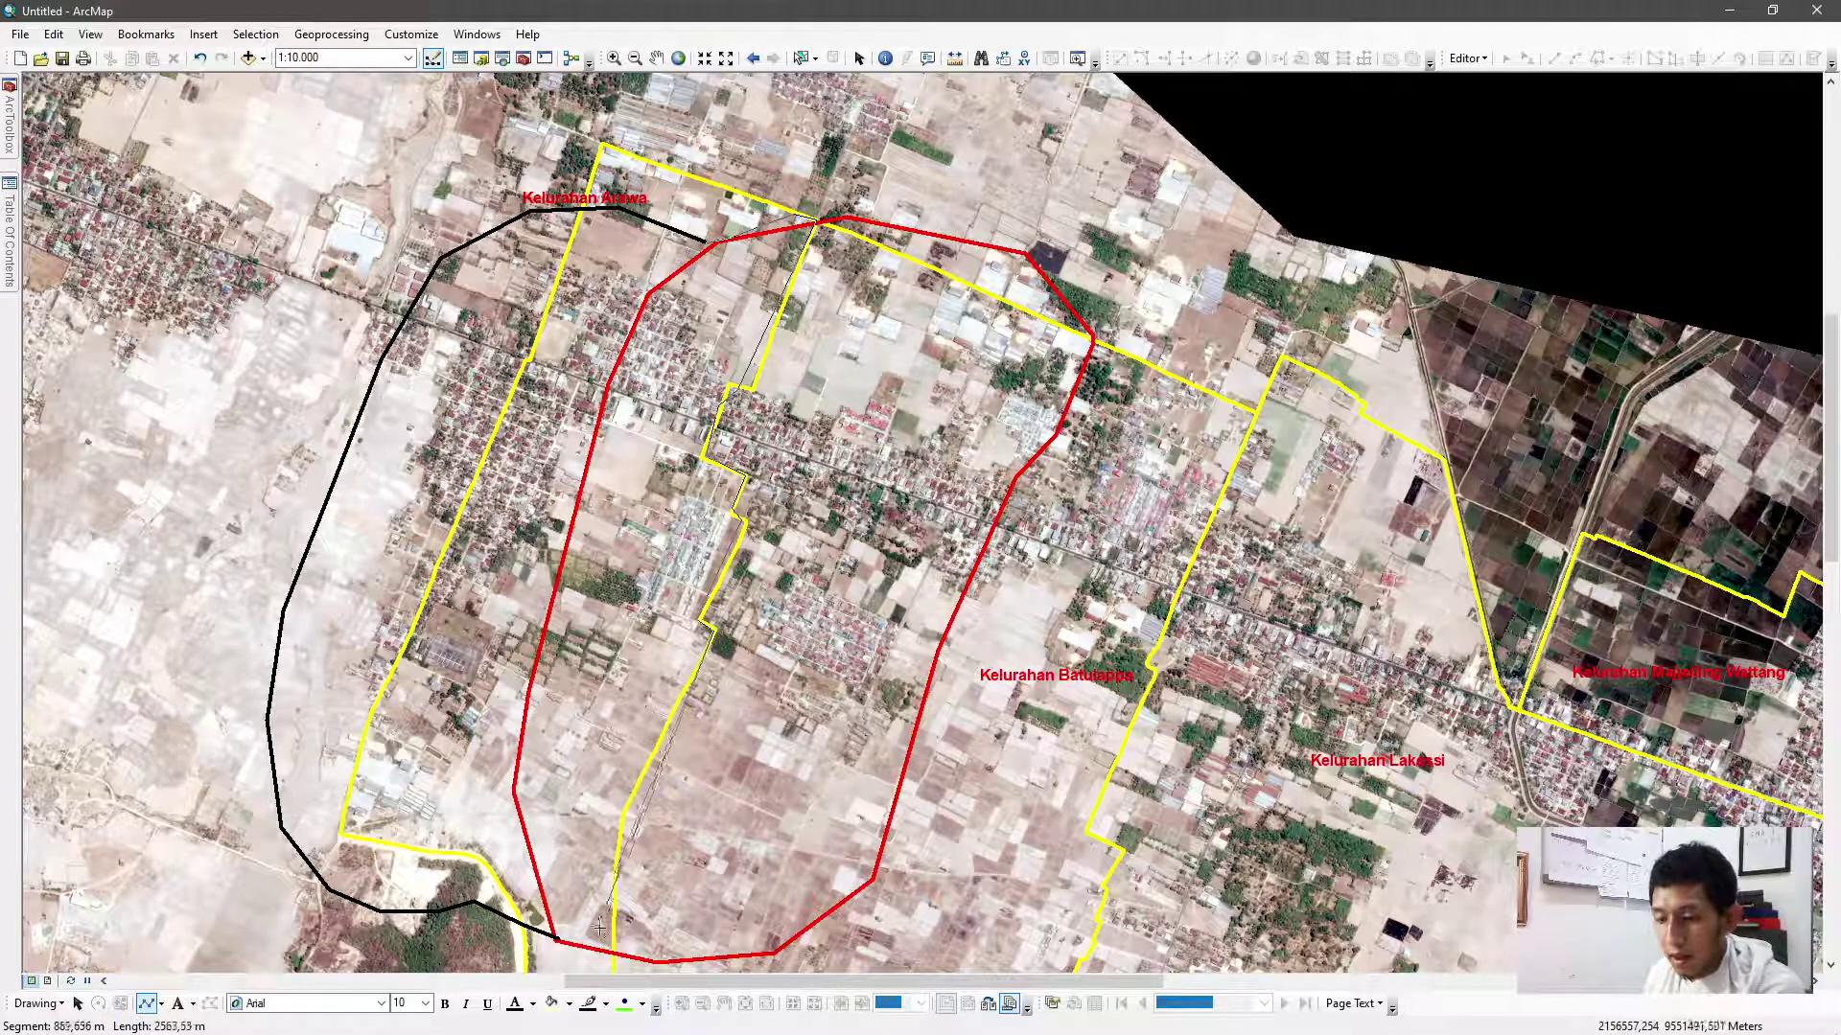
double_click(557, 944)
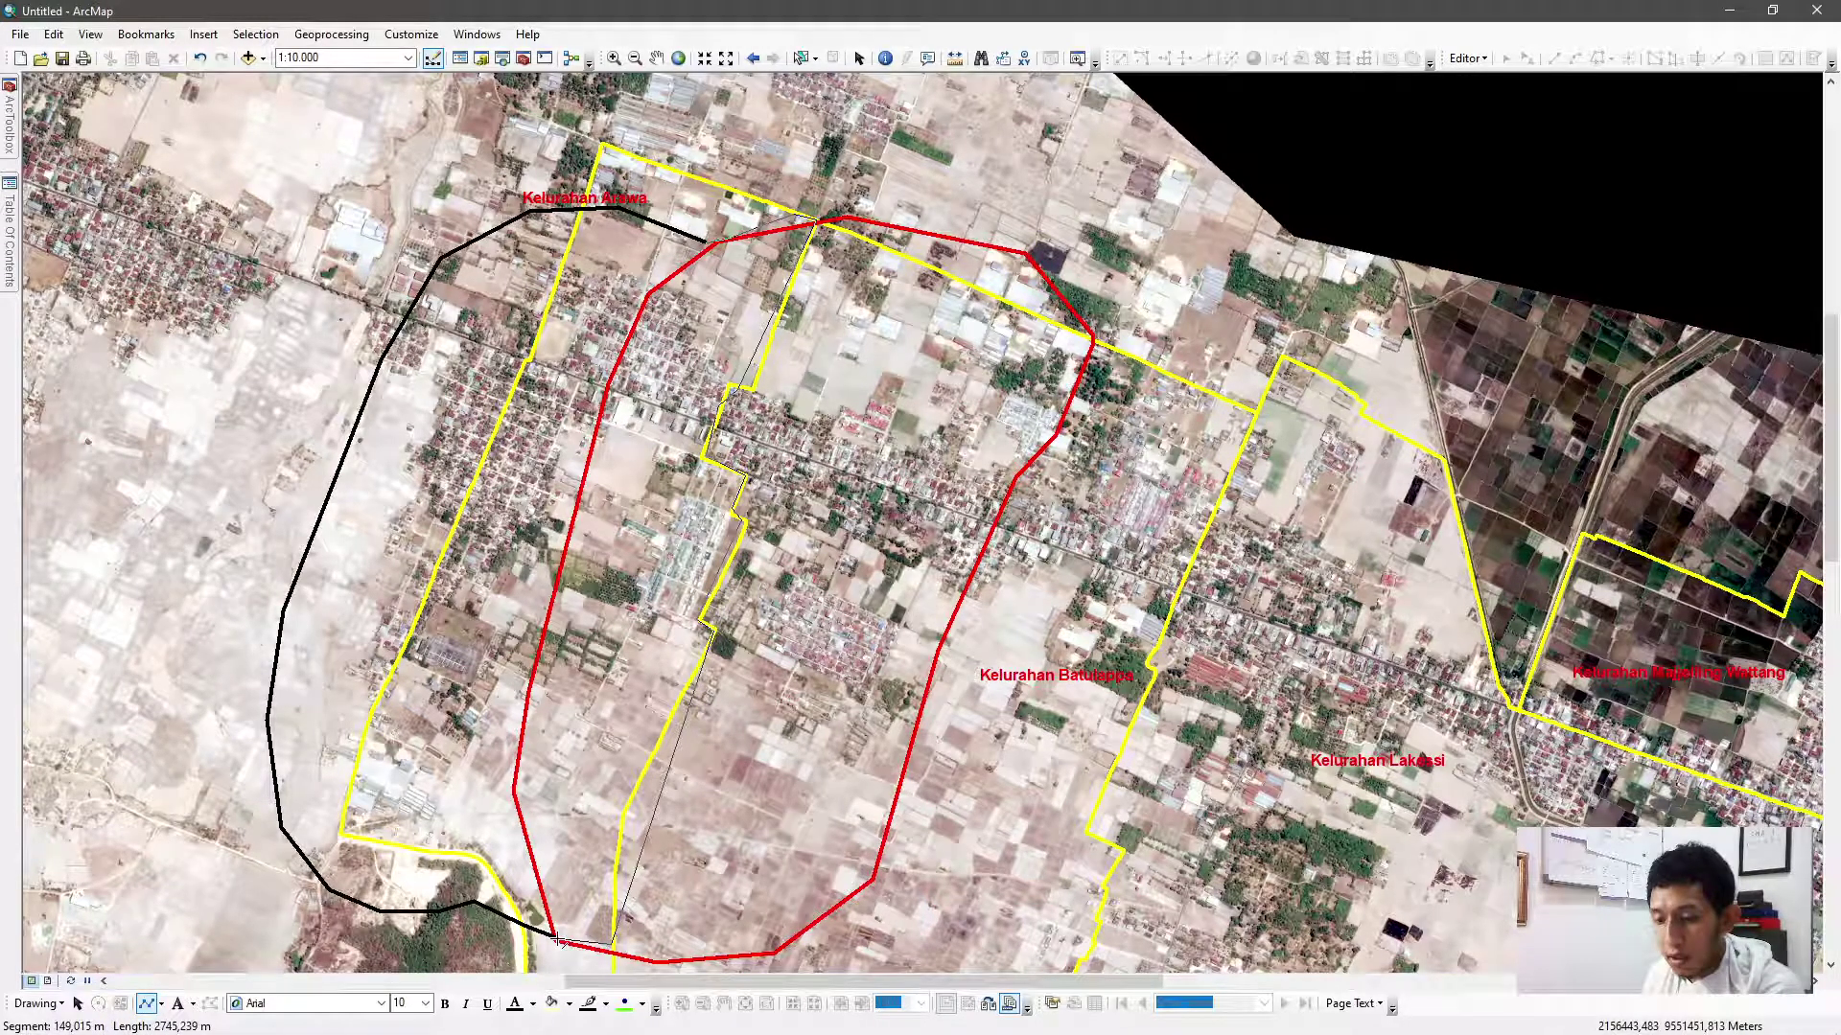
Thicken the black line graphic traced along the Arawa–Batulappa boundary
right_click(606, 899)
click(671, 880)
click(864, 490)
click(907, 667)
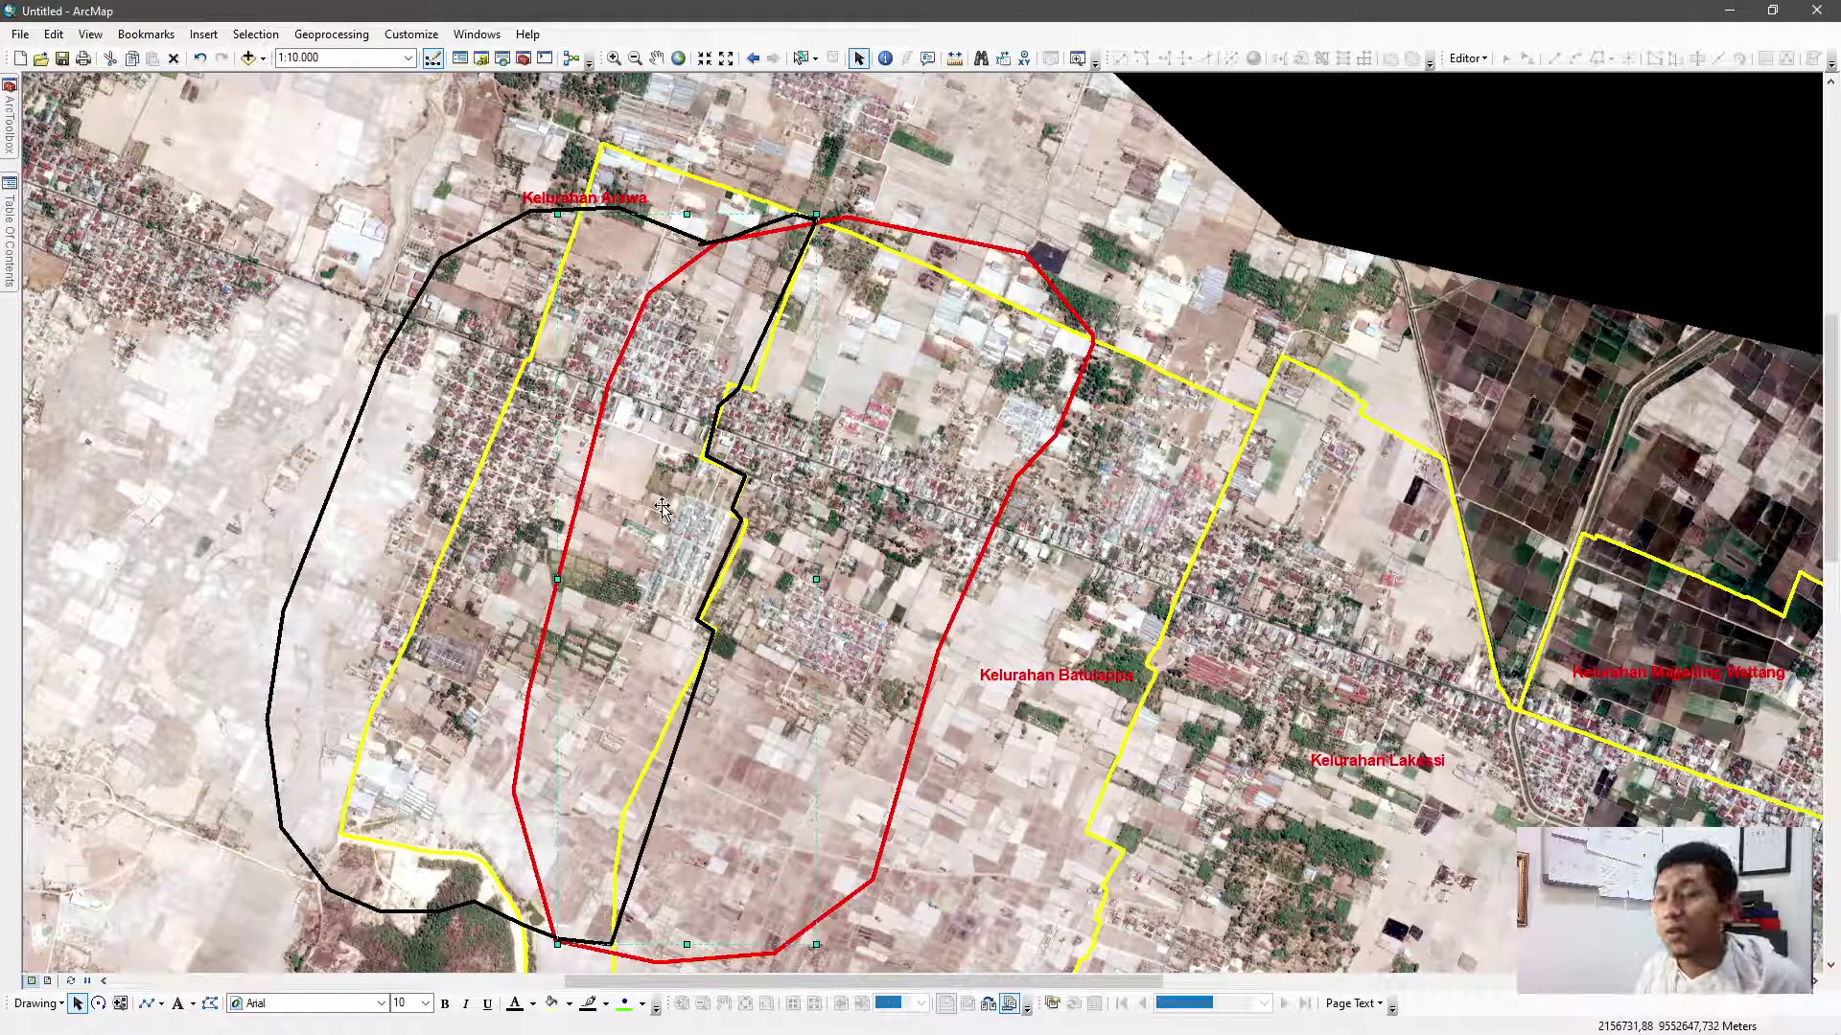
Delete the red polygon graphic and the black line graphics around Kelurahan Arawa
click(413, 198)
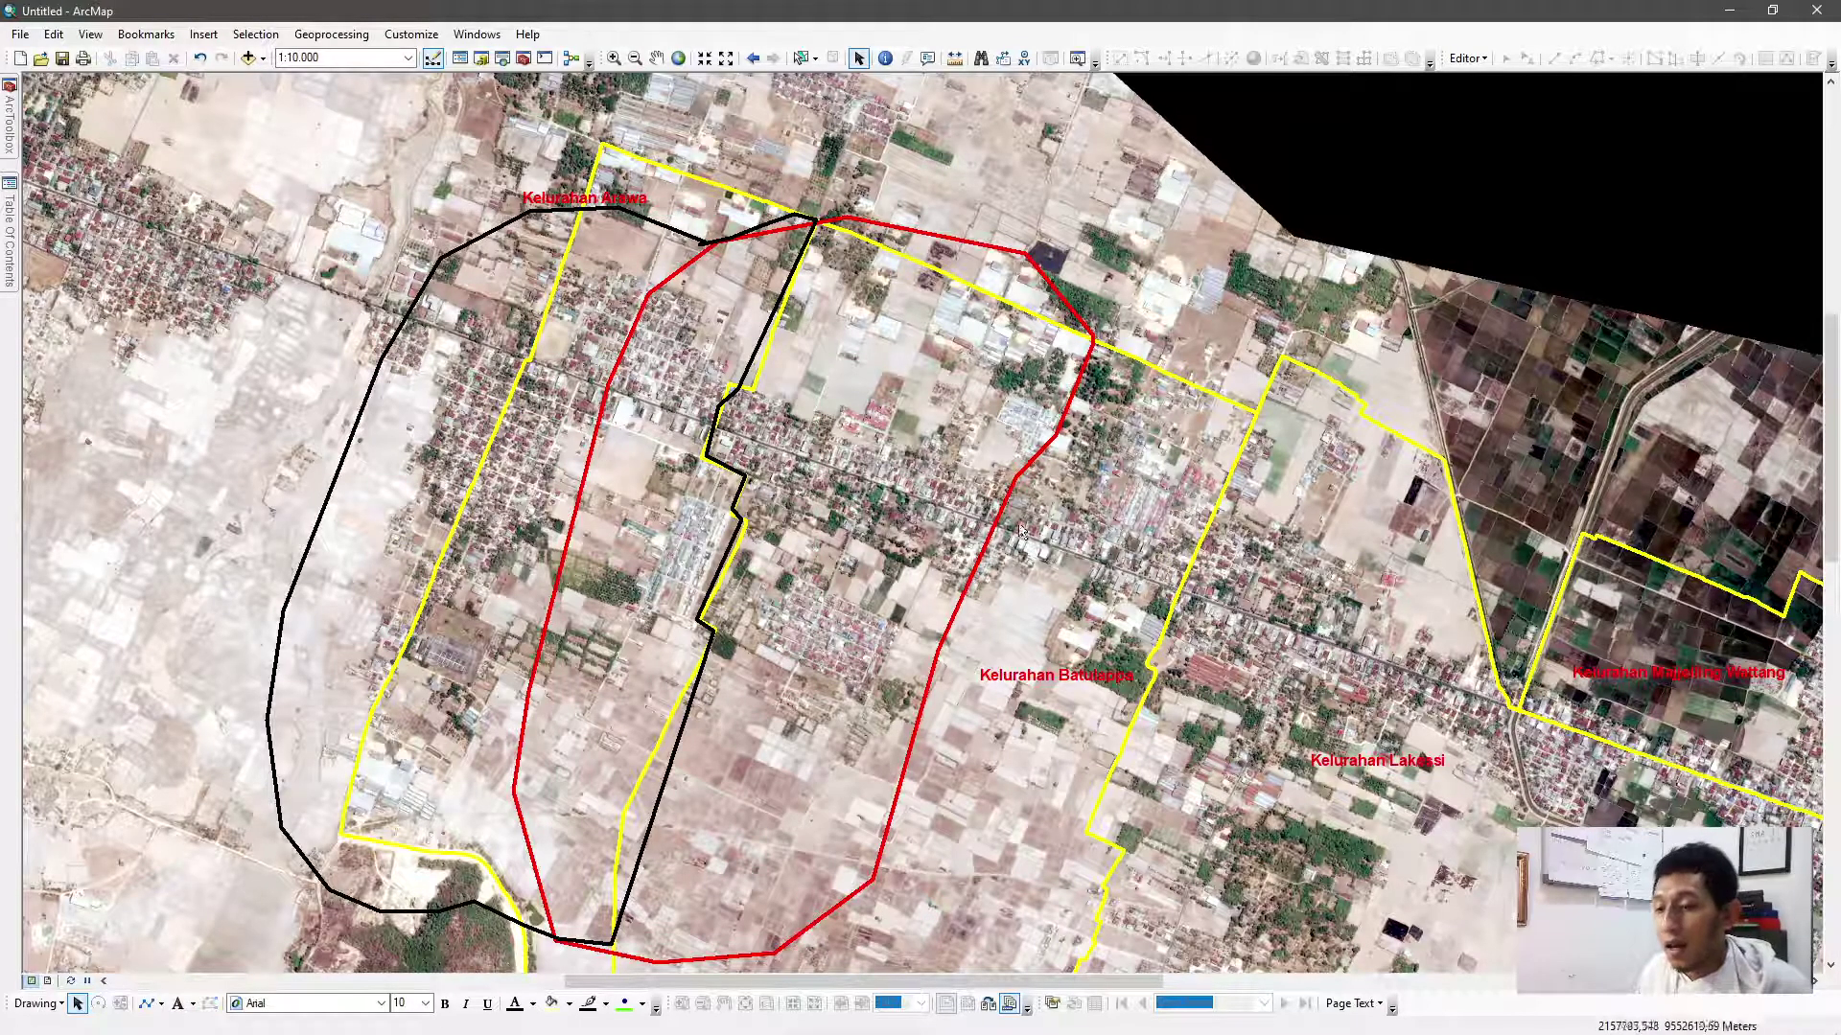
click(964, 592)
key(Delete)
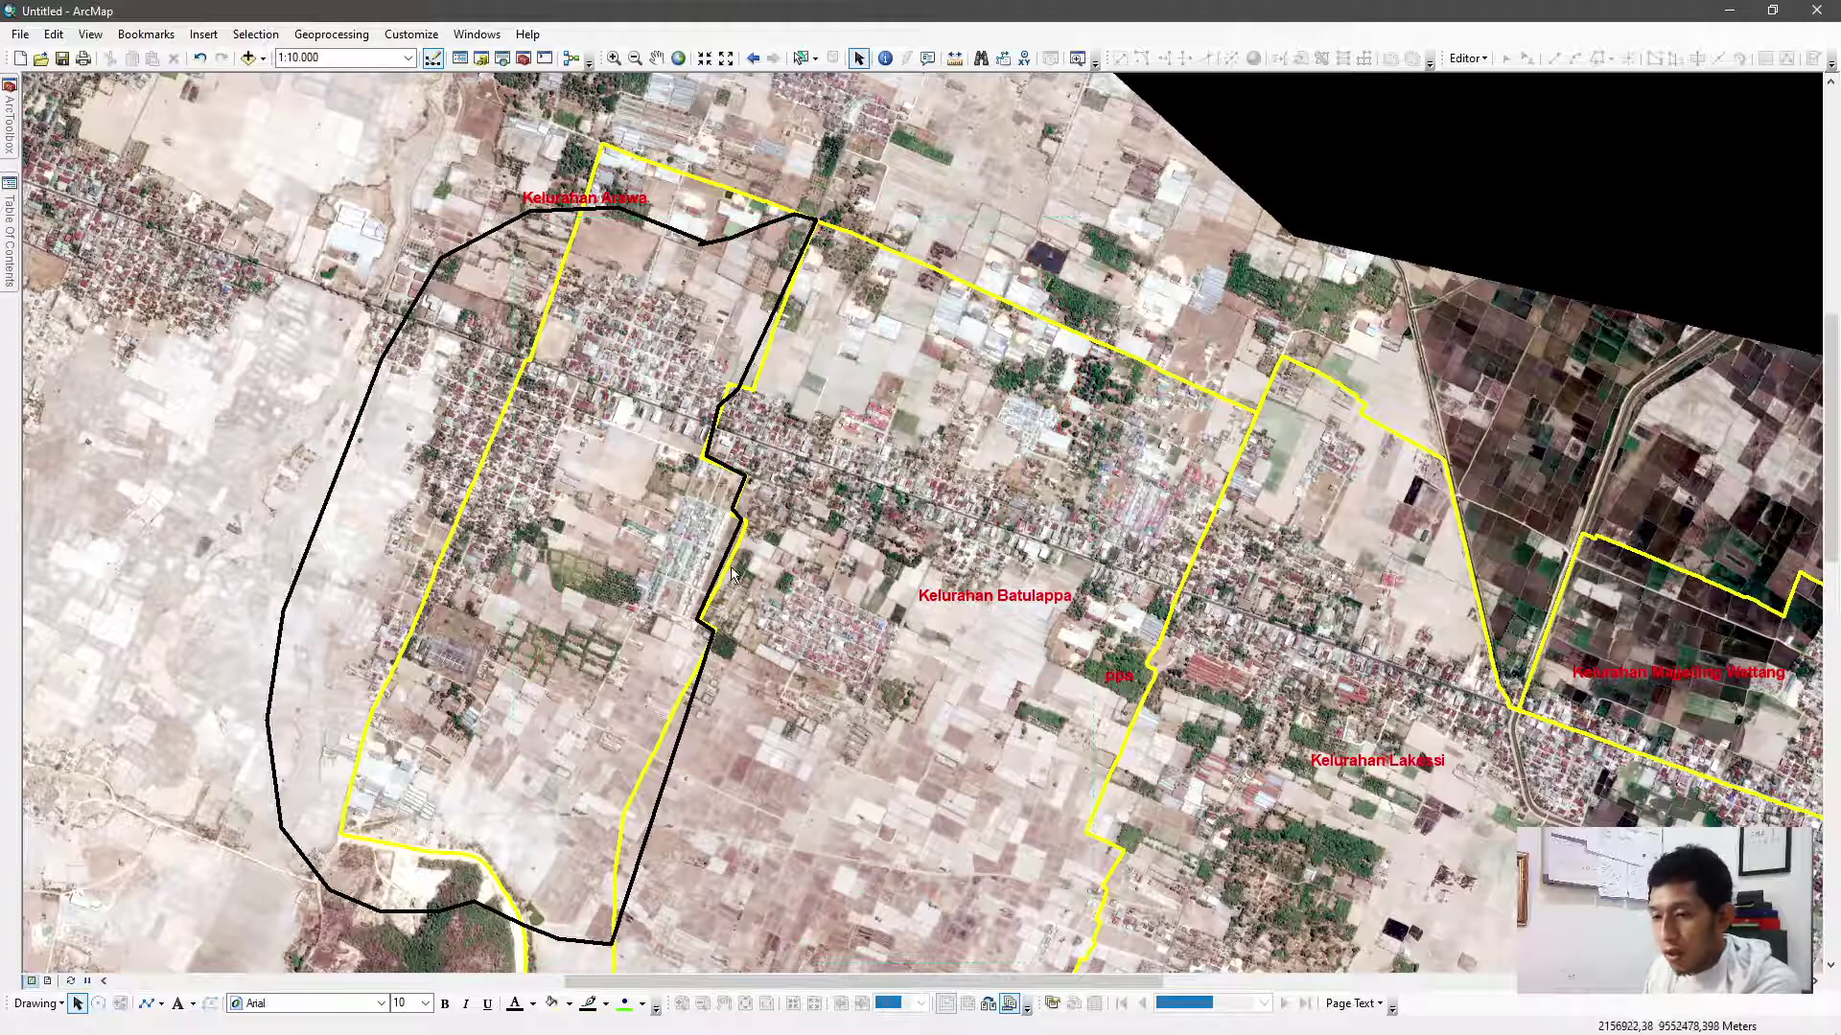
click(324, 513)
key(Delete)
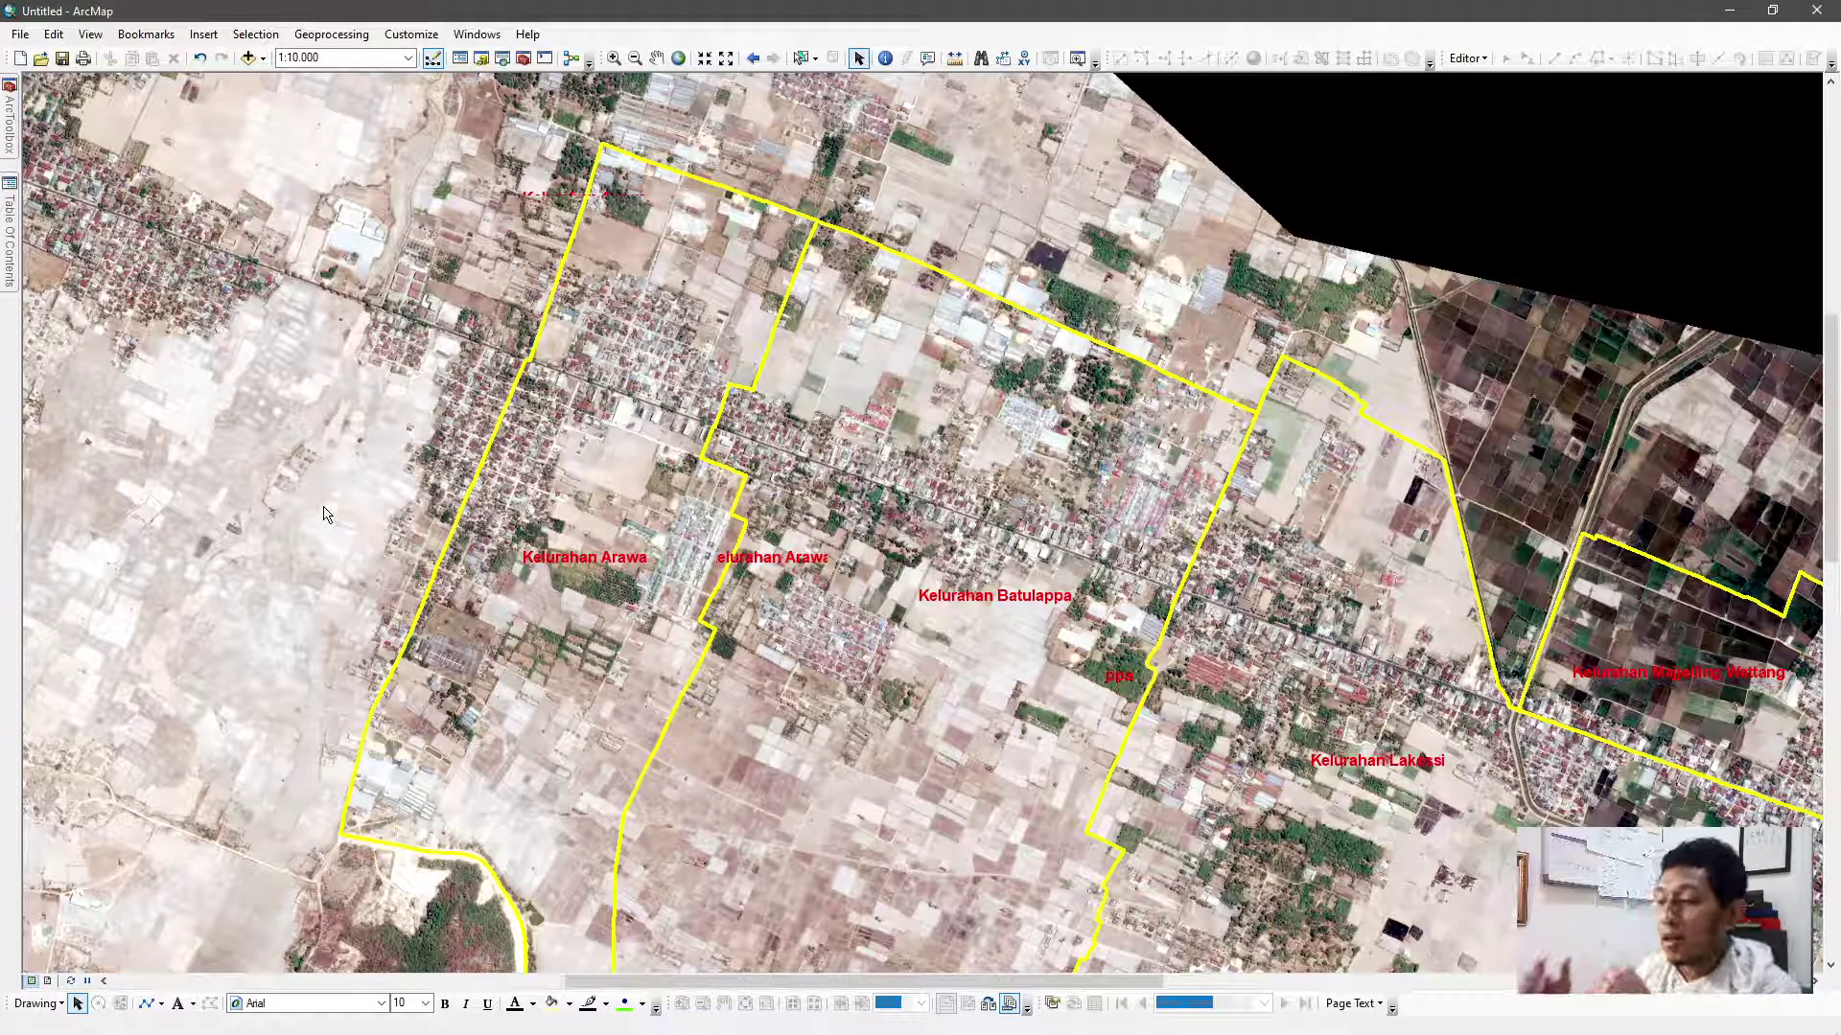
Examine the Kelurahan Lakessi boundaries with Batulappa and Majjelling Wattang against the roads and river in the imagery
click(656, 58)
drag(1561, 703, 798, 705)
drag(1068, 679, 969, 617)
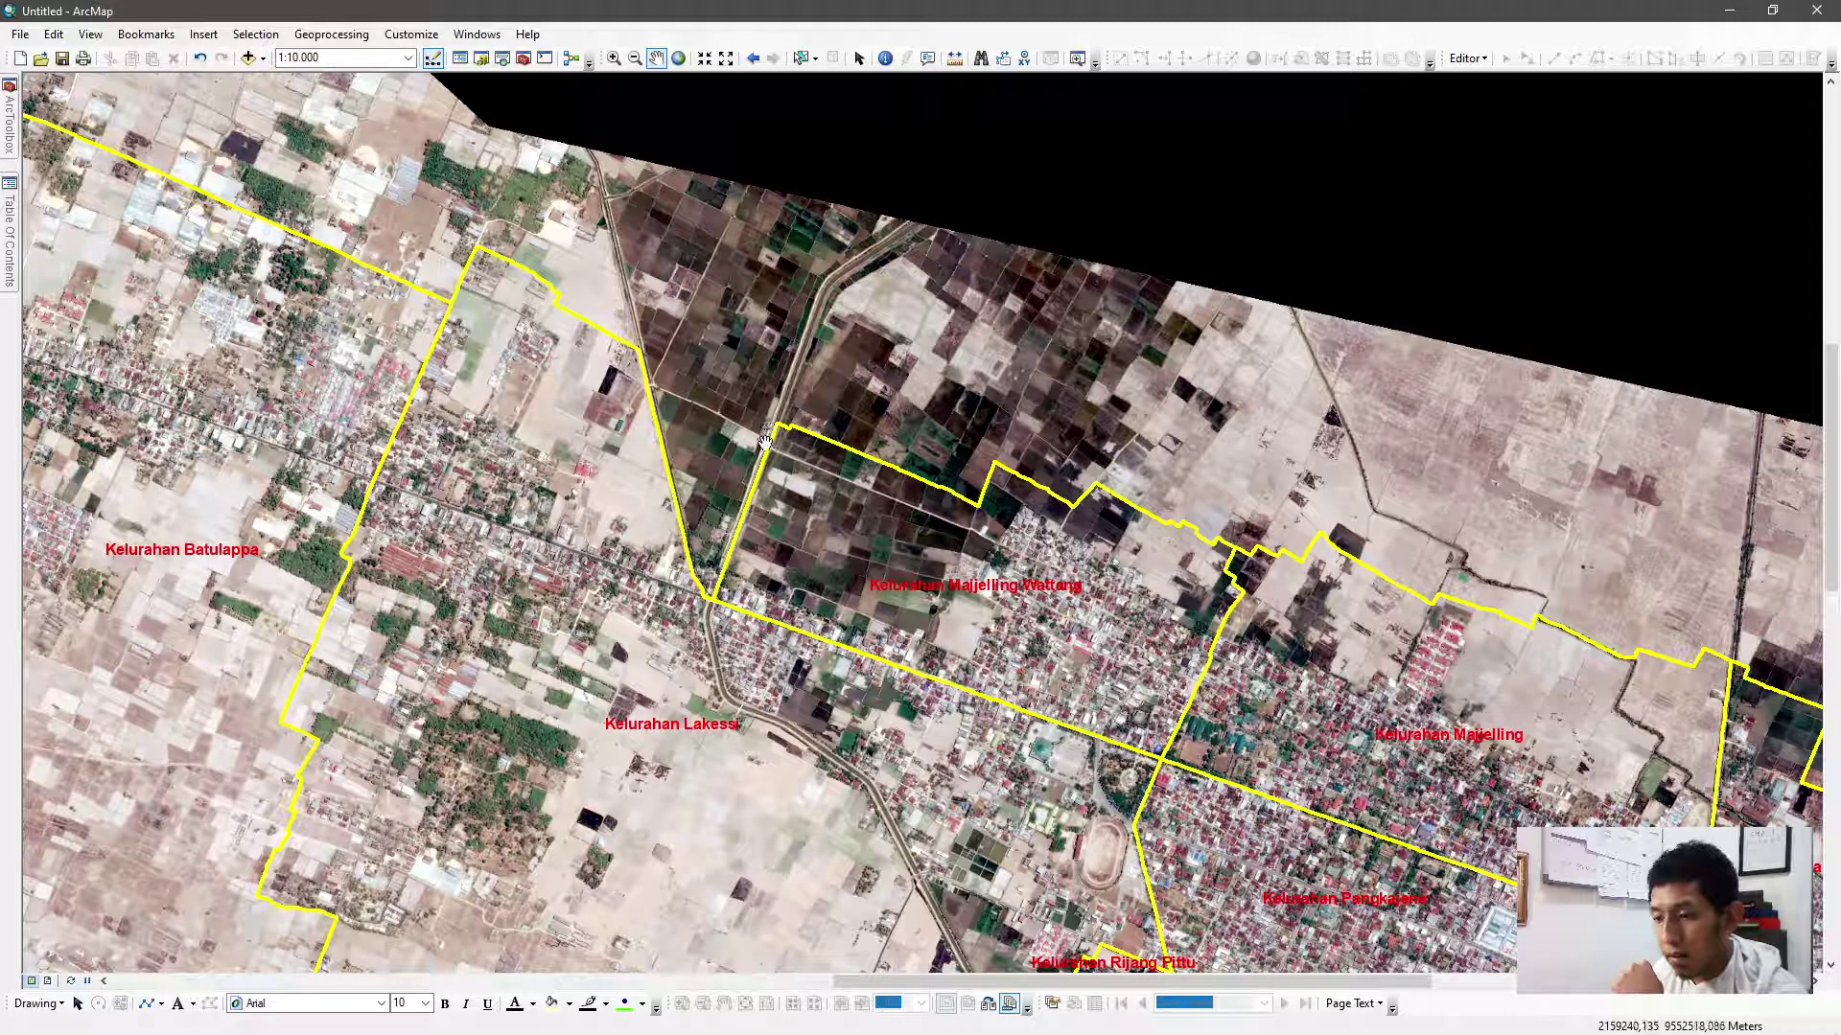
scroll(686, 403, up, 3)
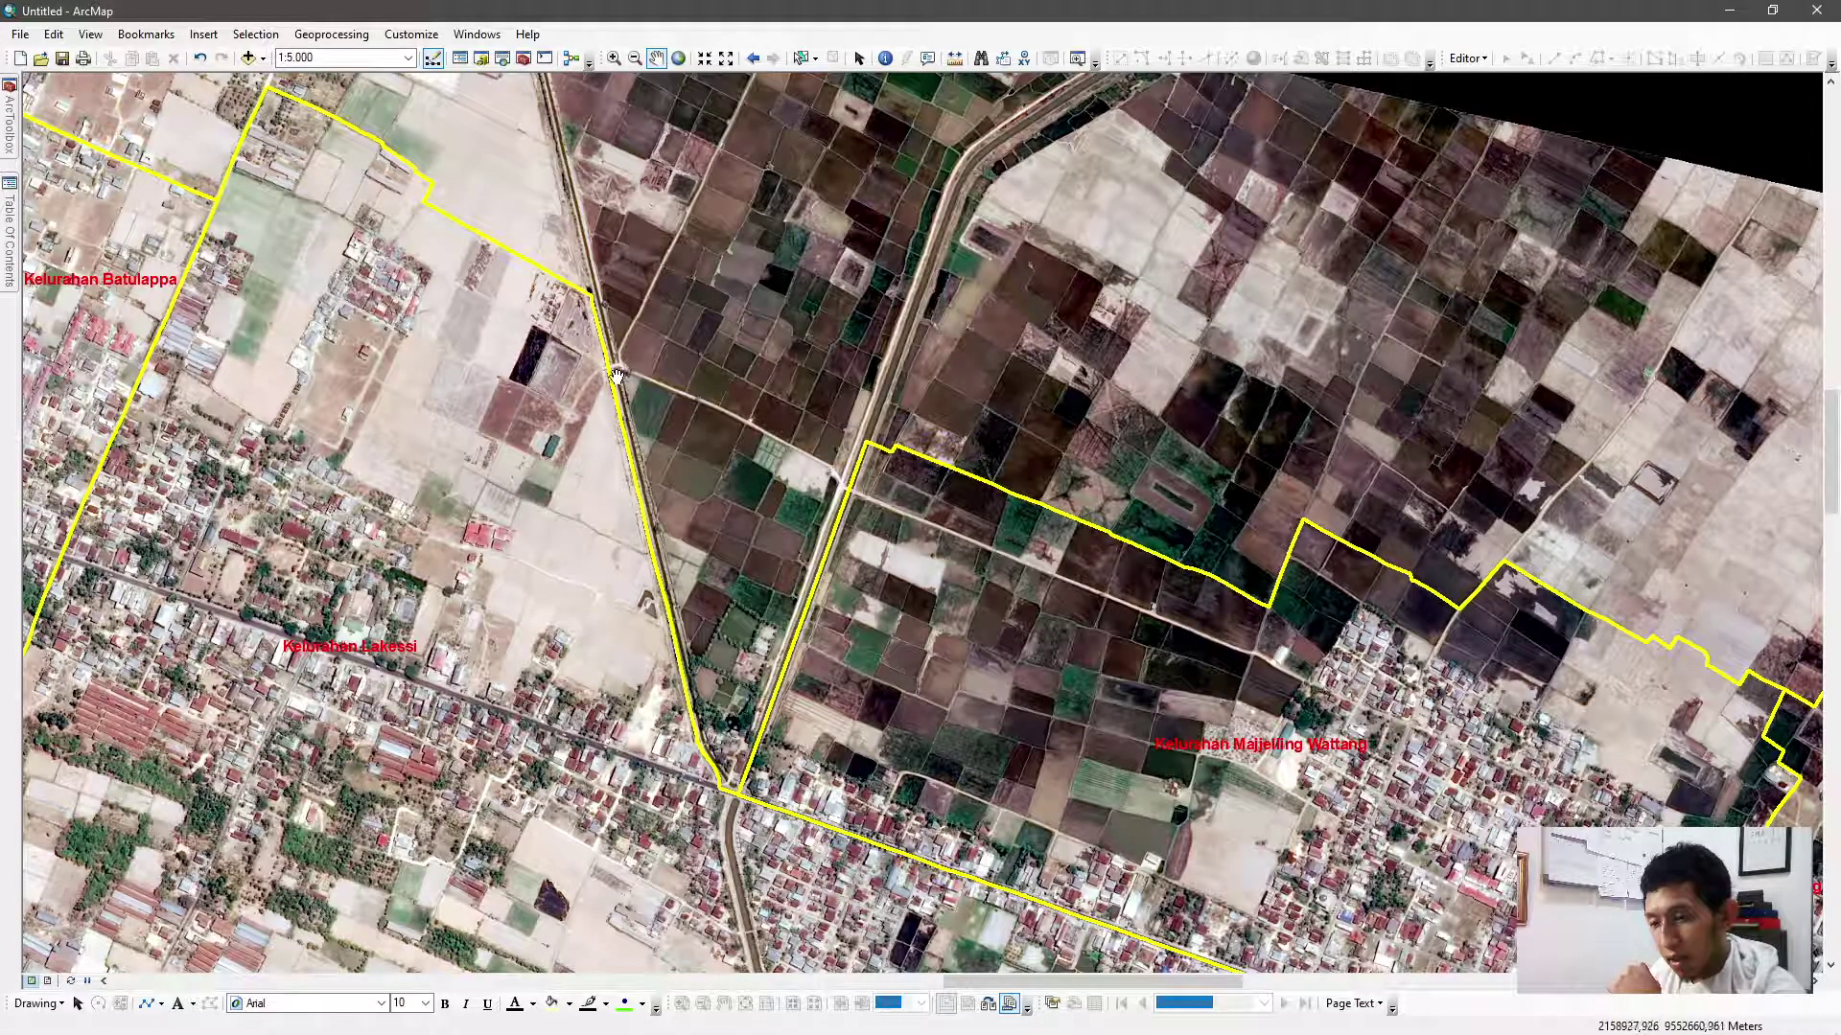
drag(284, 594, 583, 376)
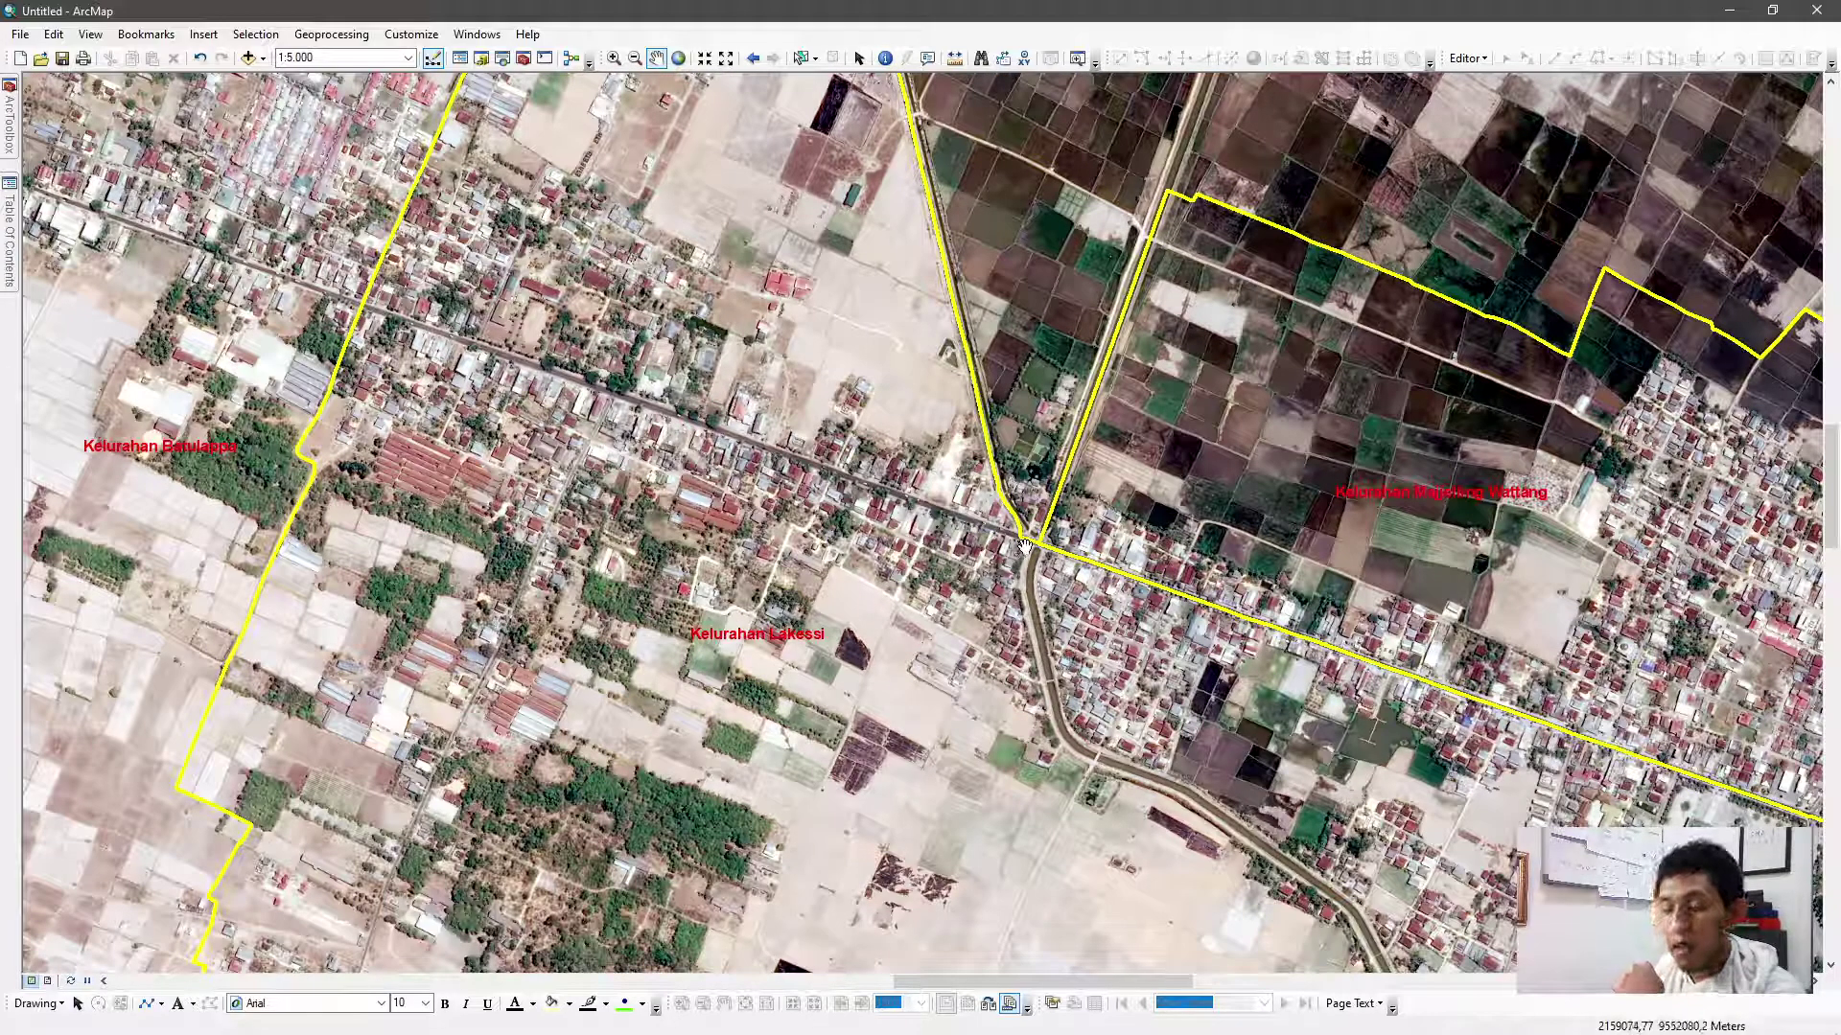
scroll(1020, 539, up, 3)
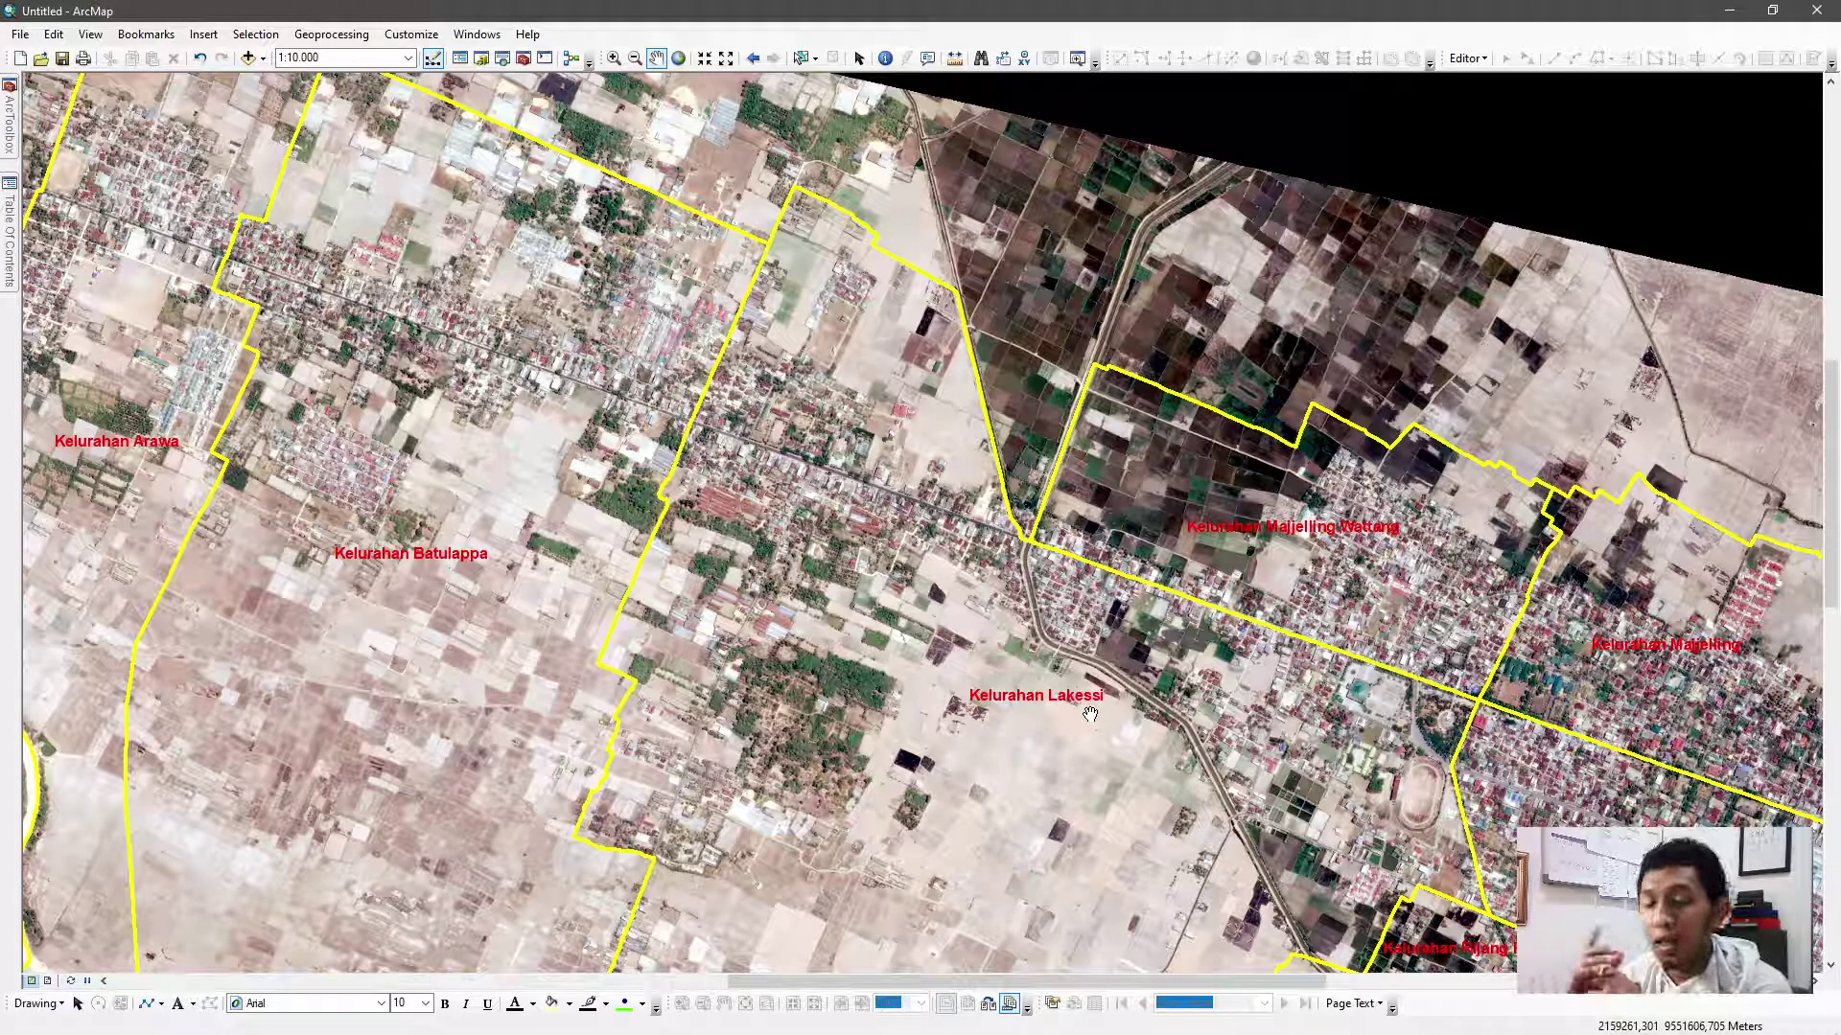
Display the Jalan_Line and Sungai_Line layers, and select the Kelurahan Lakessi polygon before clearing the selection
click(801, 57)
mouse_move(8, 233)
click(112, 196)
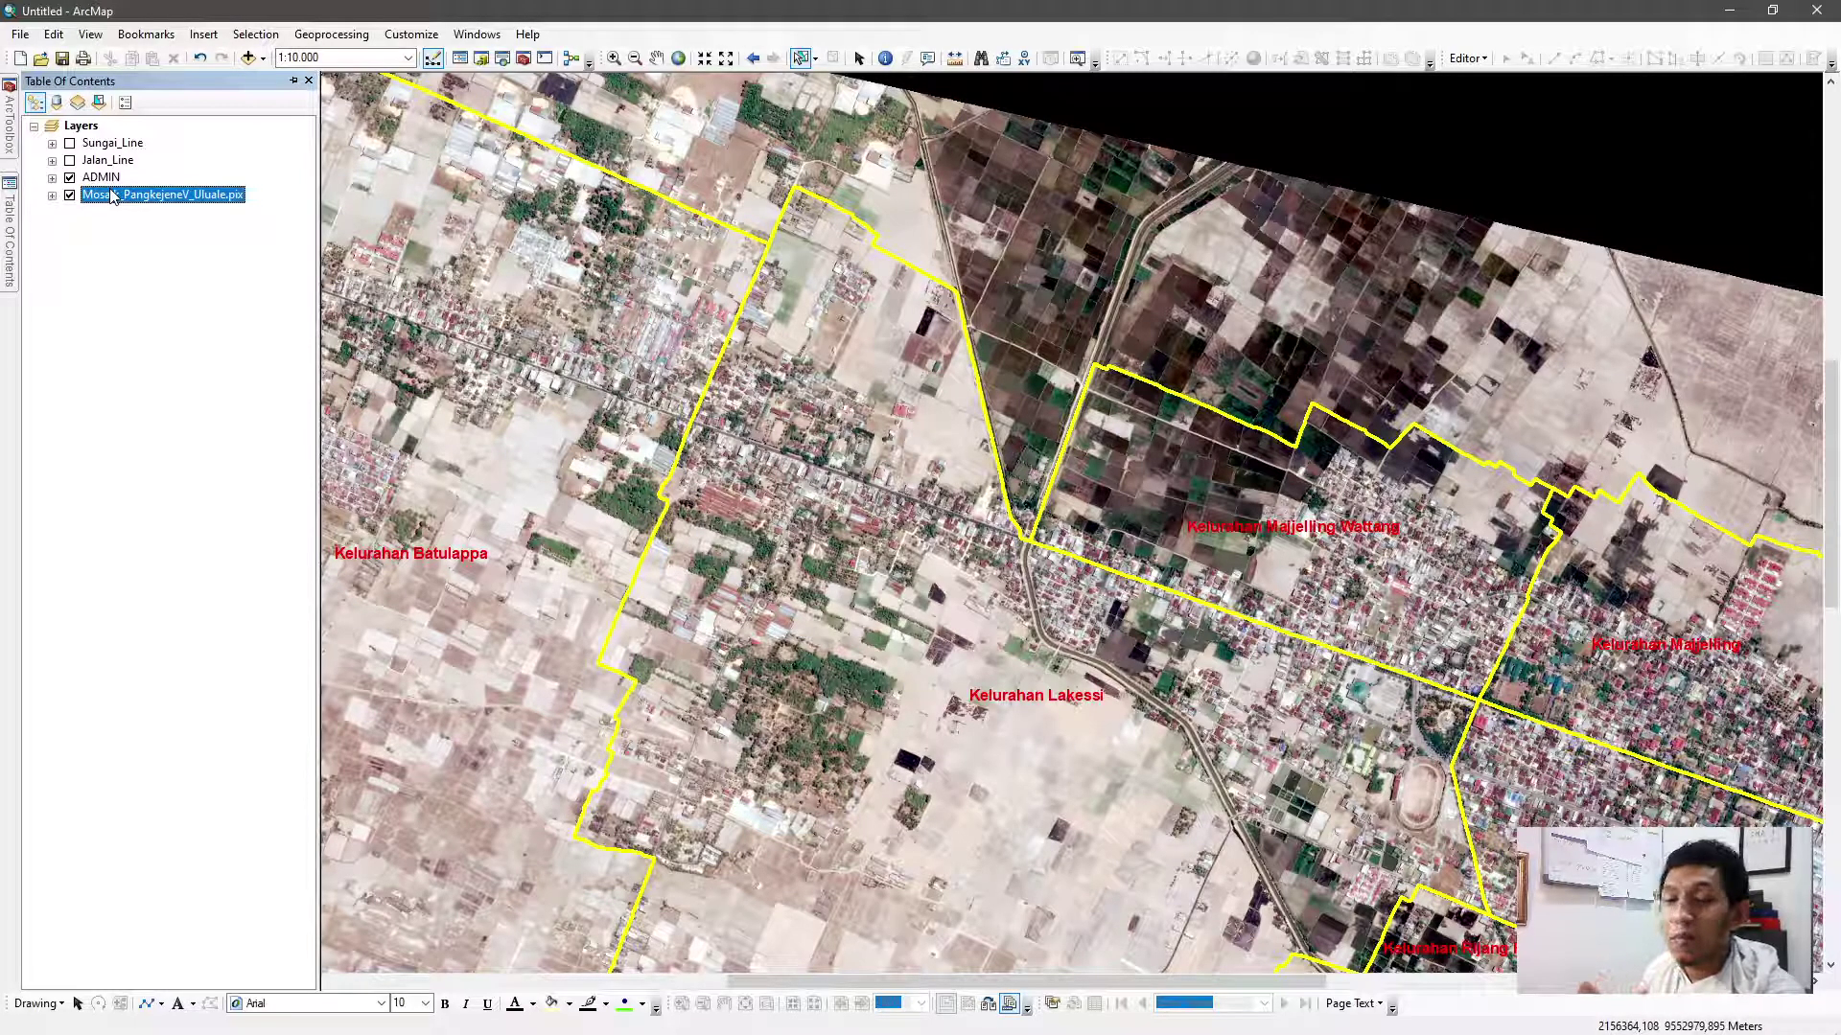
click(69, 160)
click(69, 143)
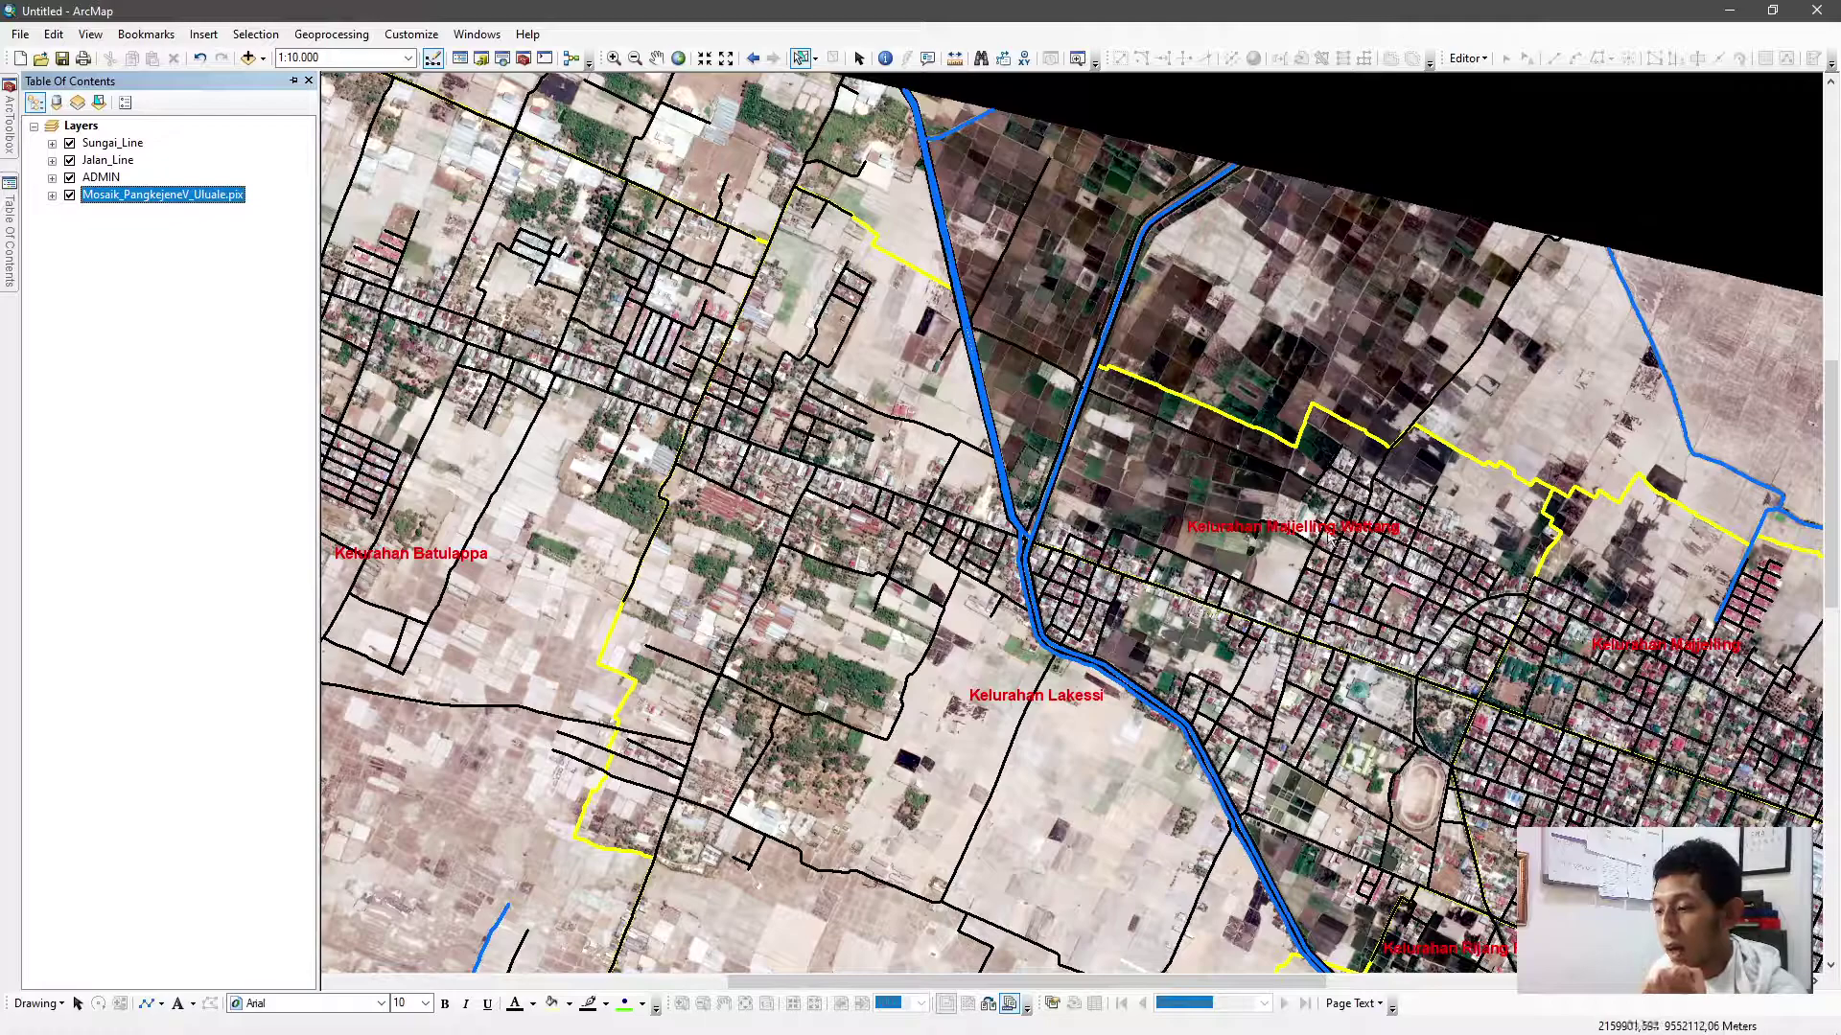
click(956, 401)
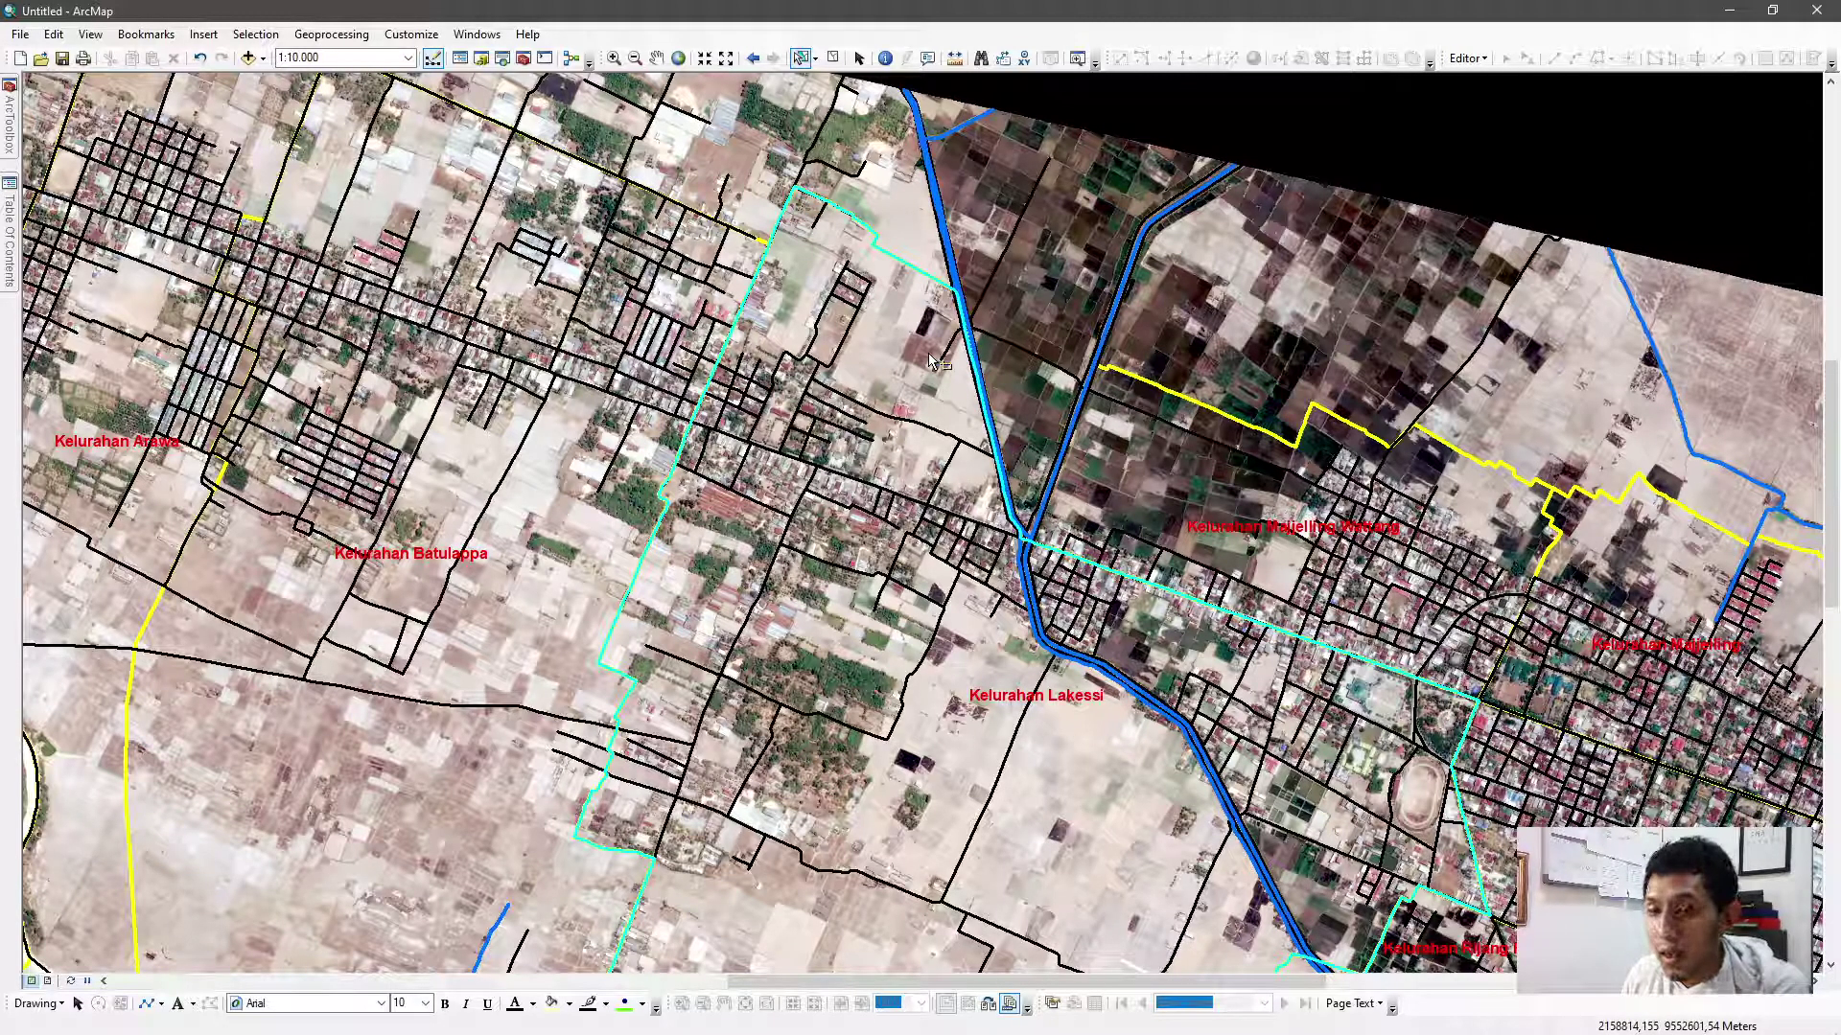
click(832, 58)
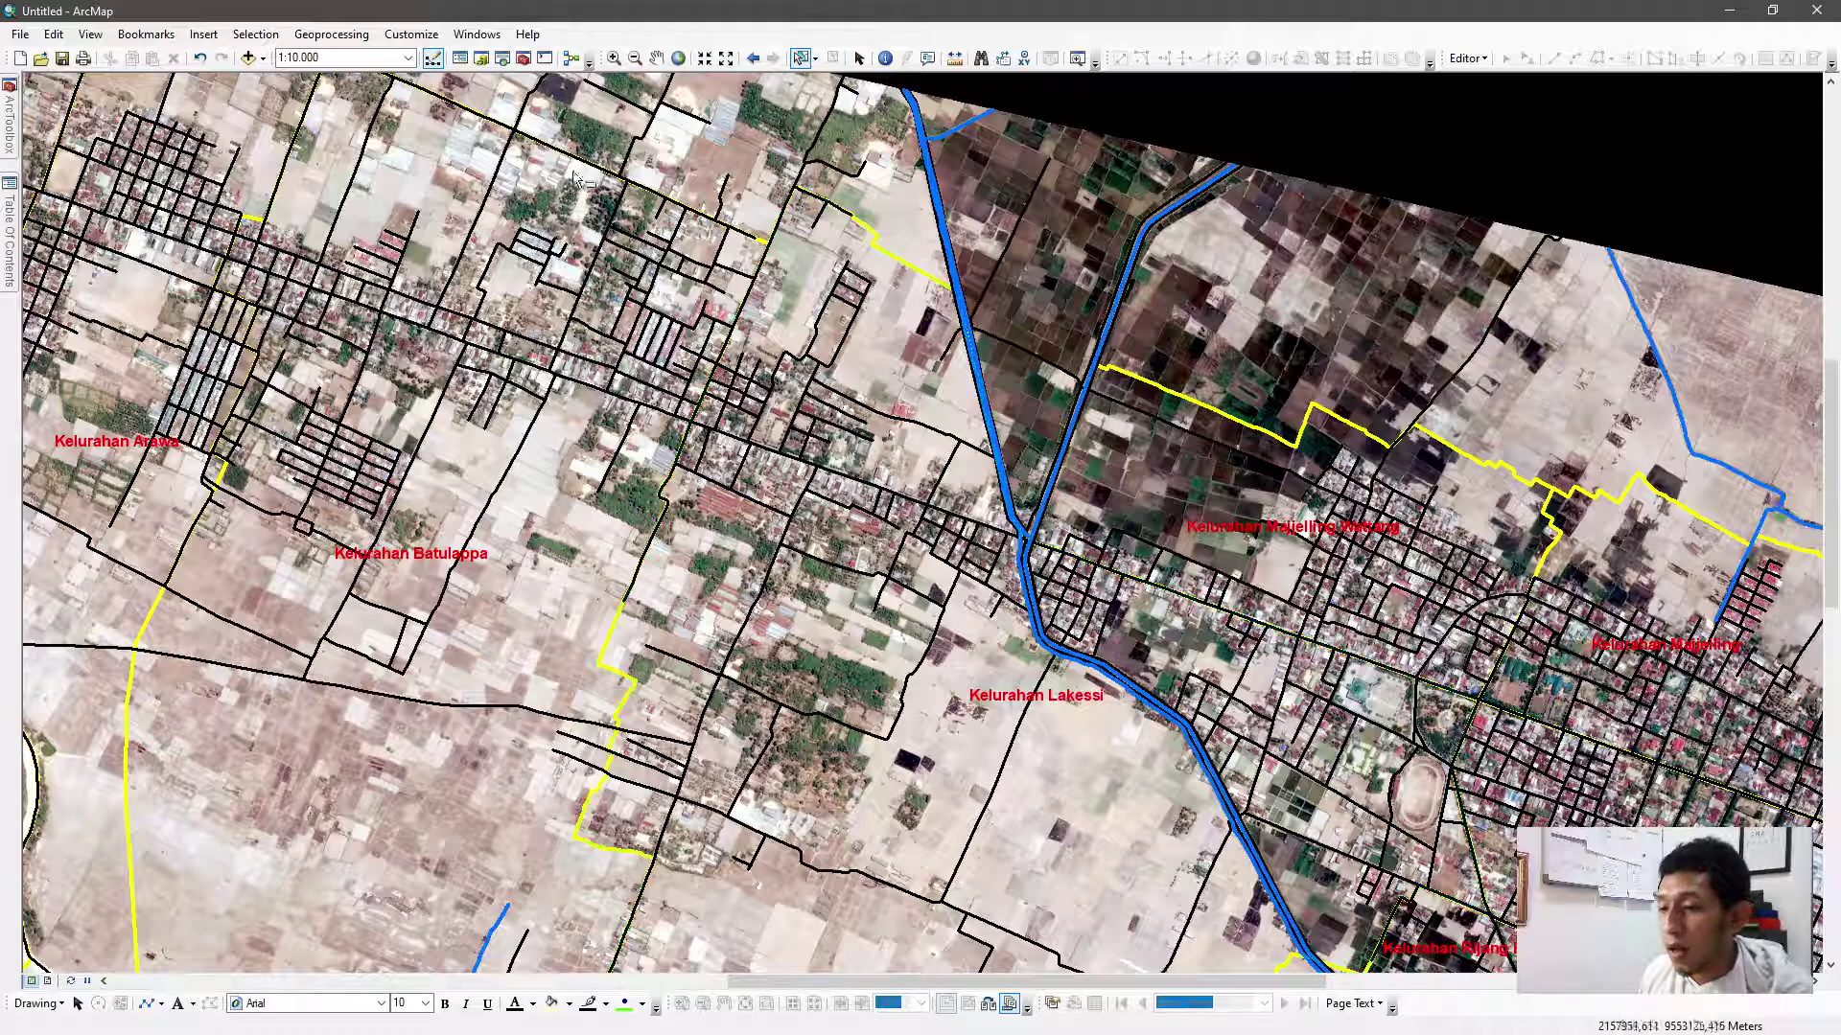
Start an edit session on the ADMIN layer, continuing past the spatial reference warnings
mouse_move(8, 260)
right_click(117, 178)
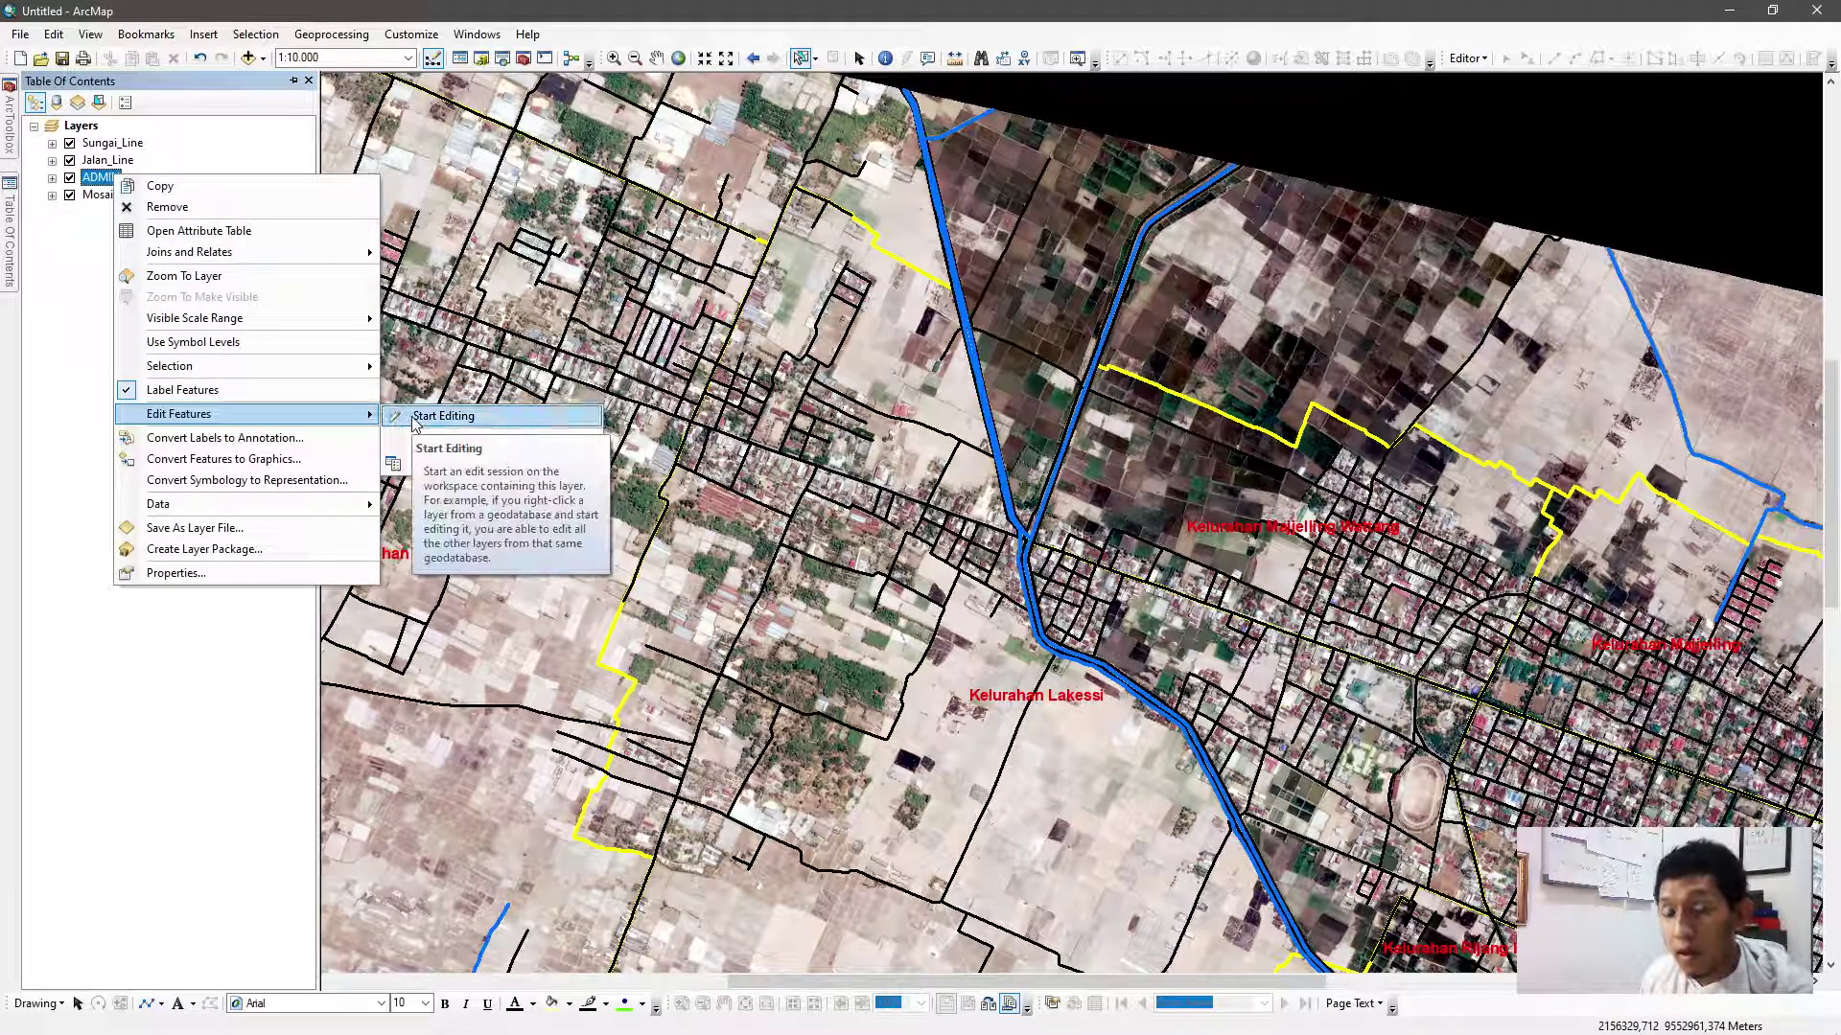
click(421, 416)
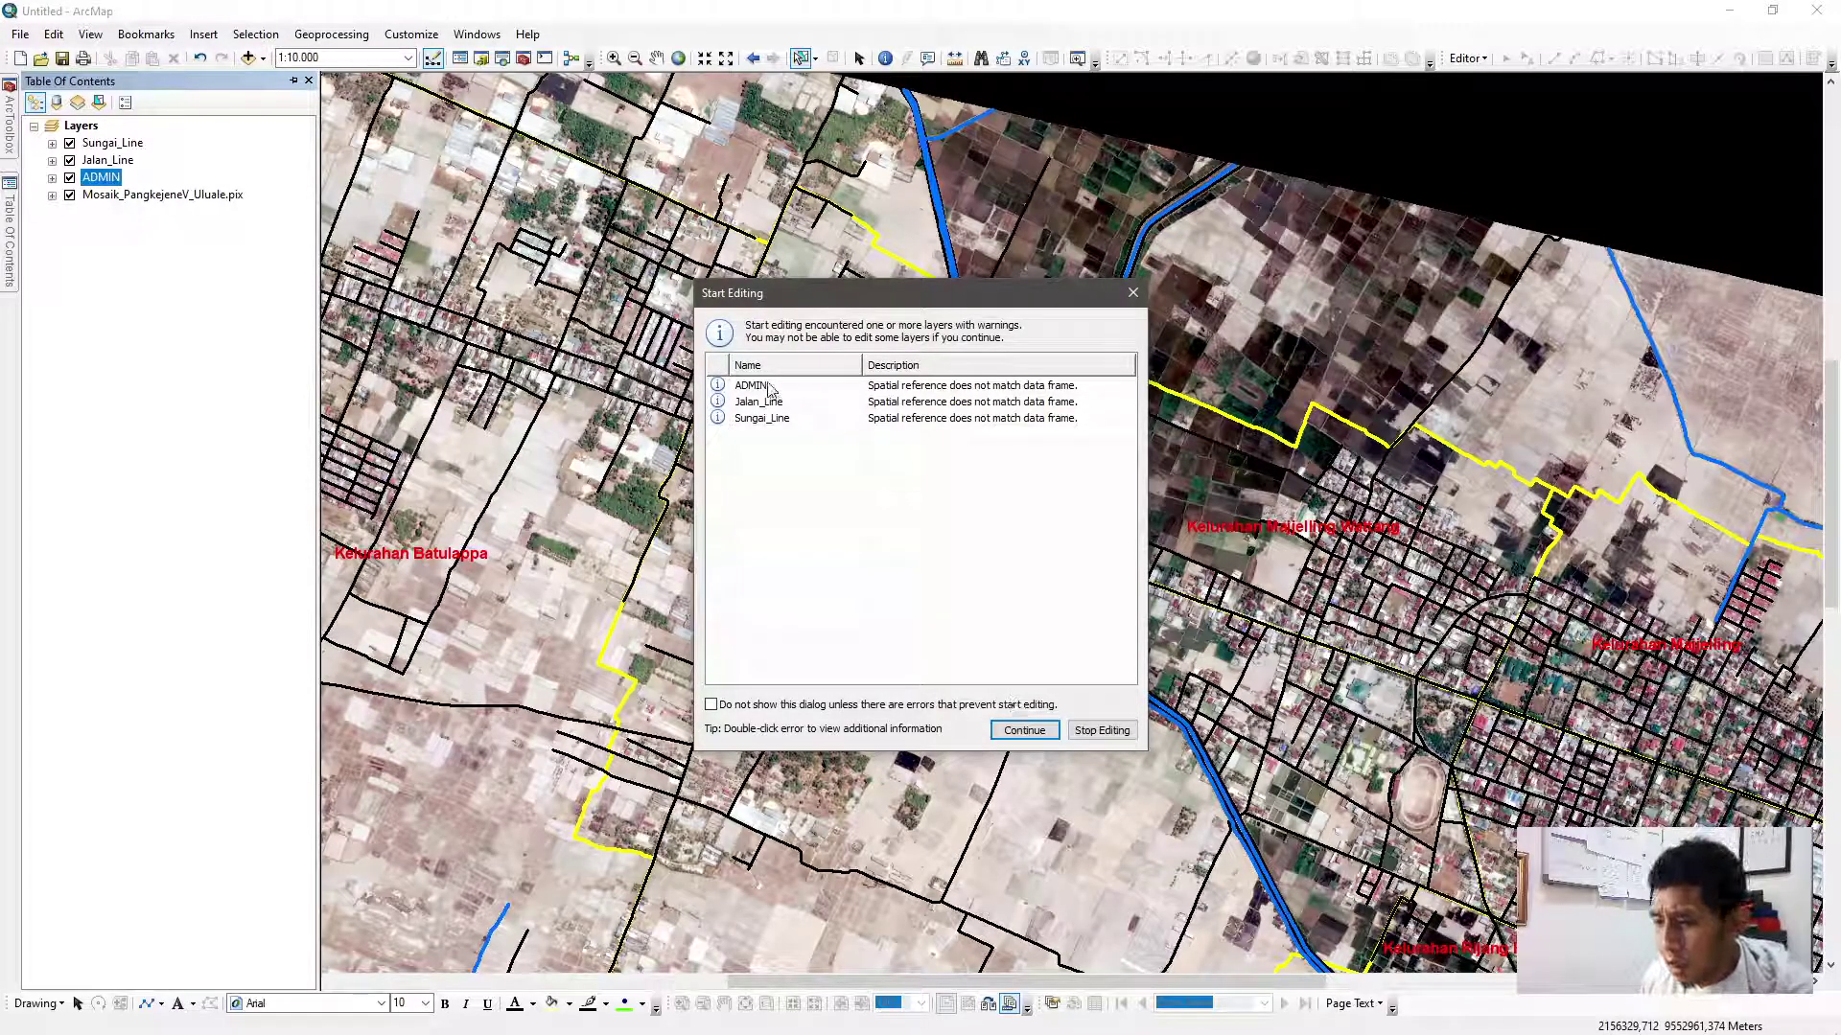
click(1024, 731)
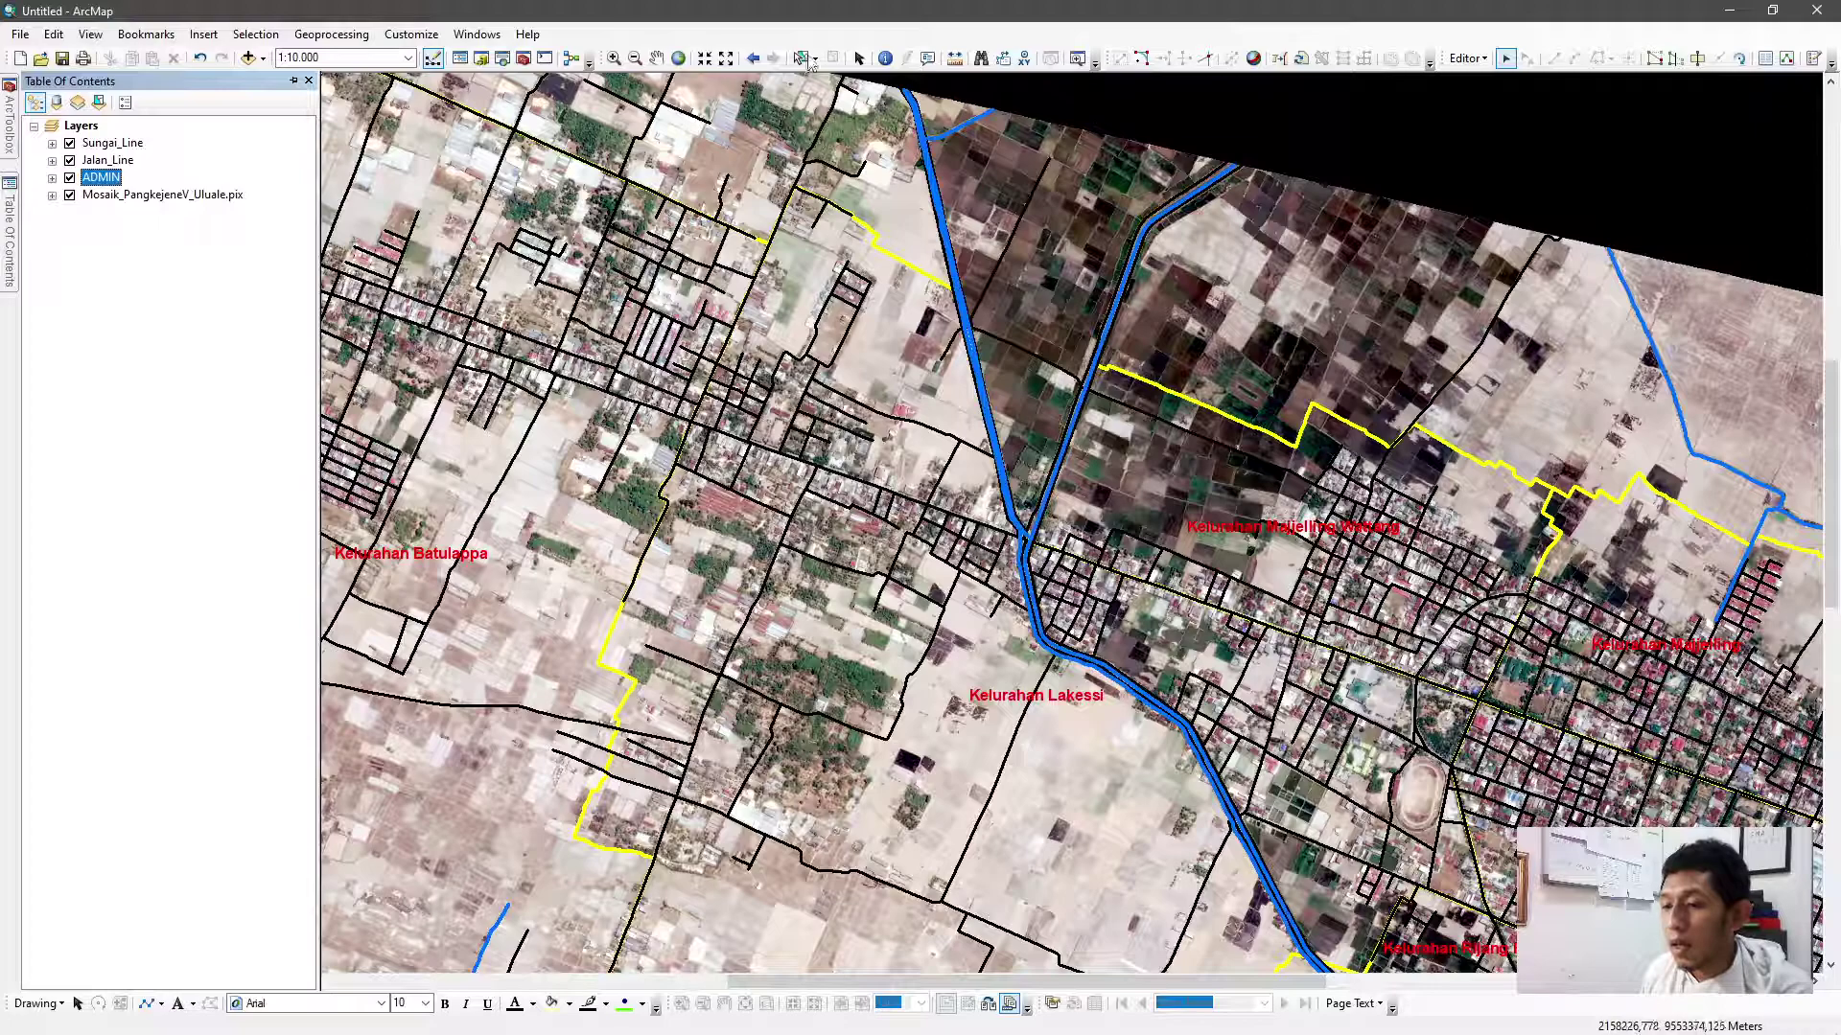
Hide the Jalan_Line and Sungai_Line layers and select the Kelurahan Lakessi polygon in ADMIN
click(797, 59)
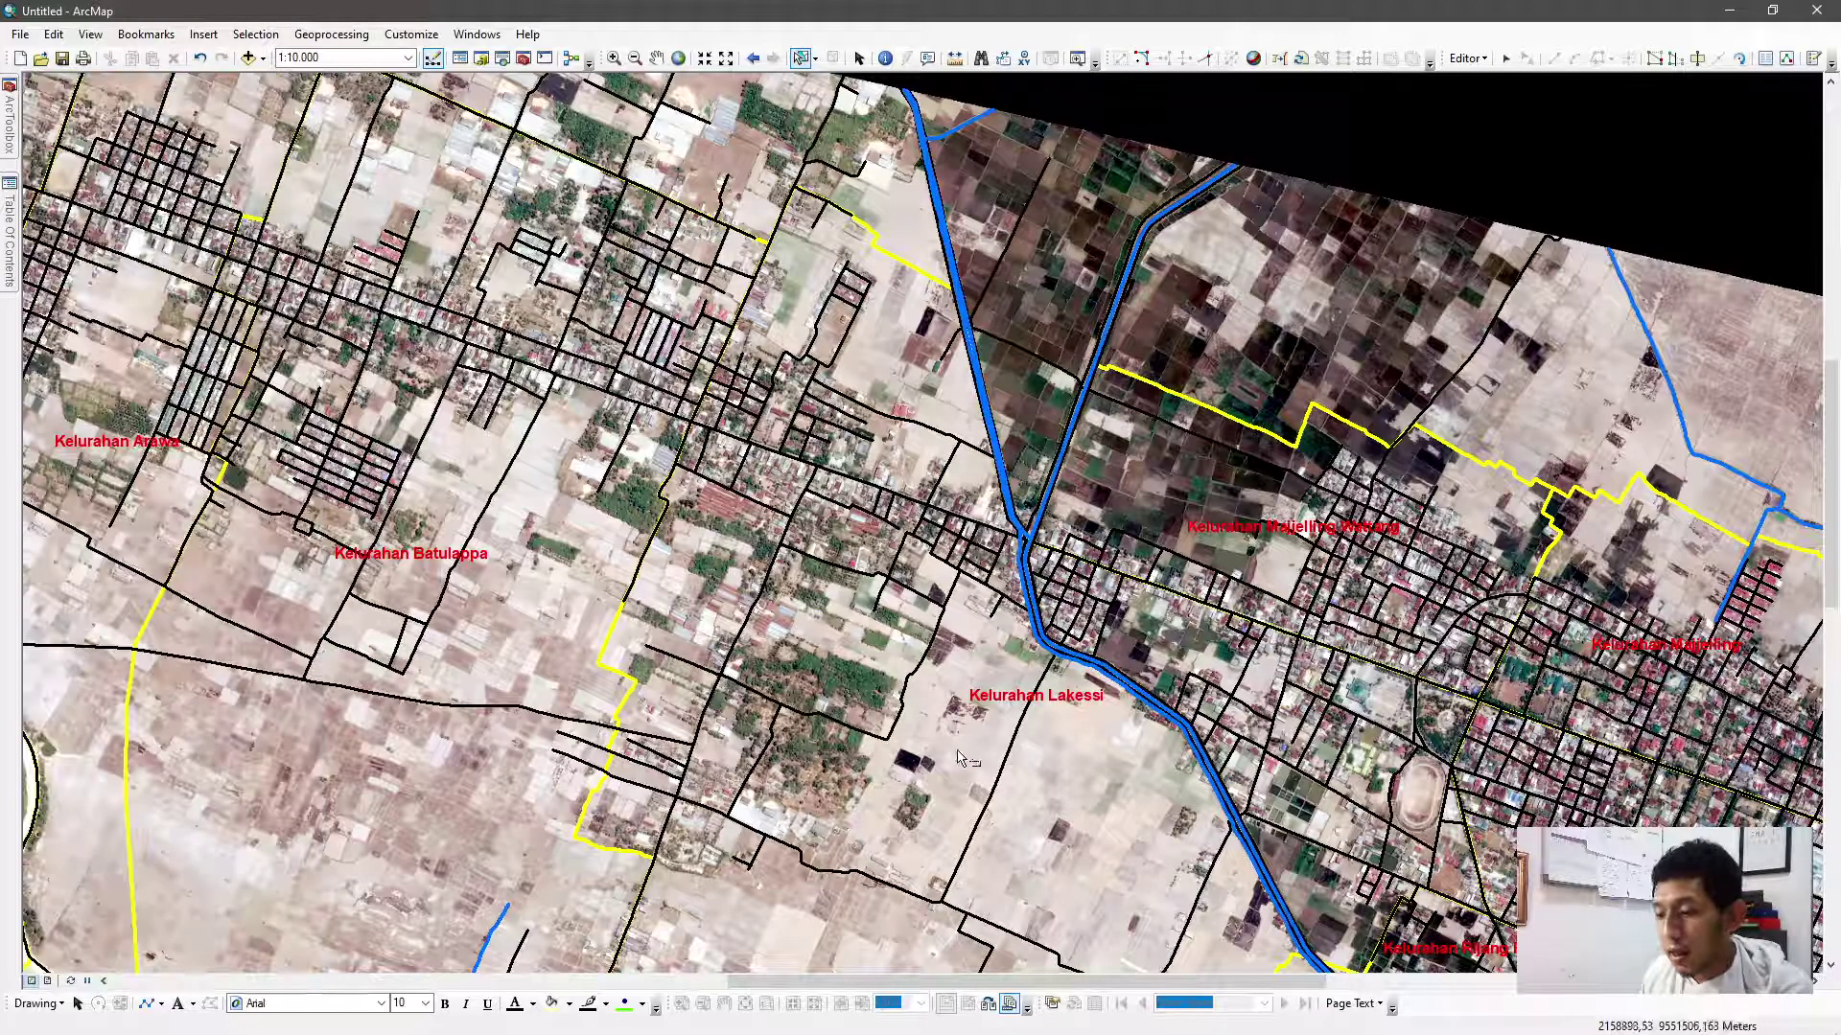
mouse_move(8, 292)
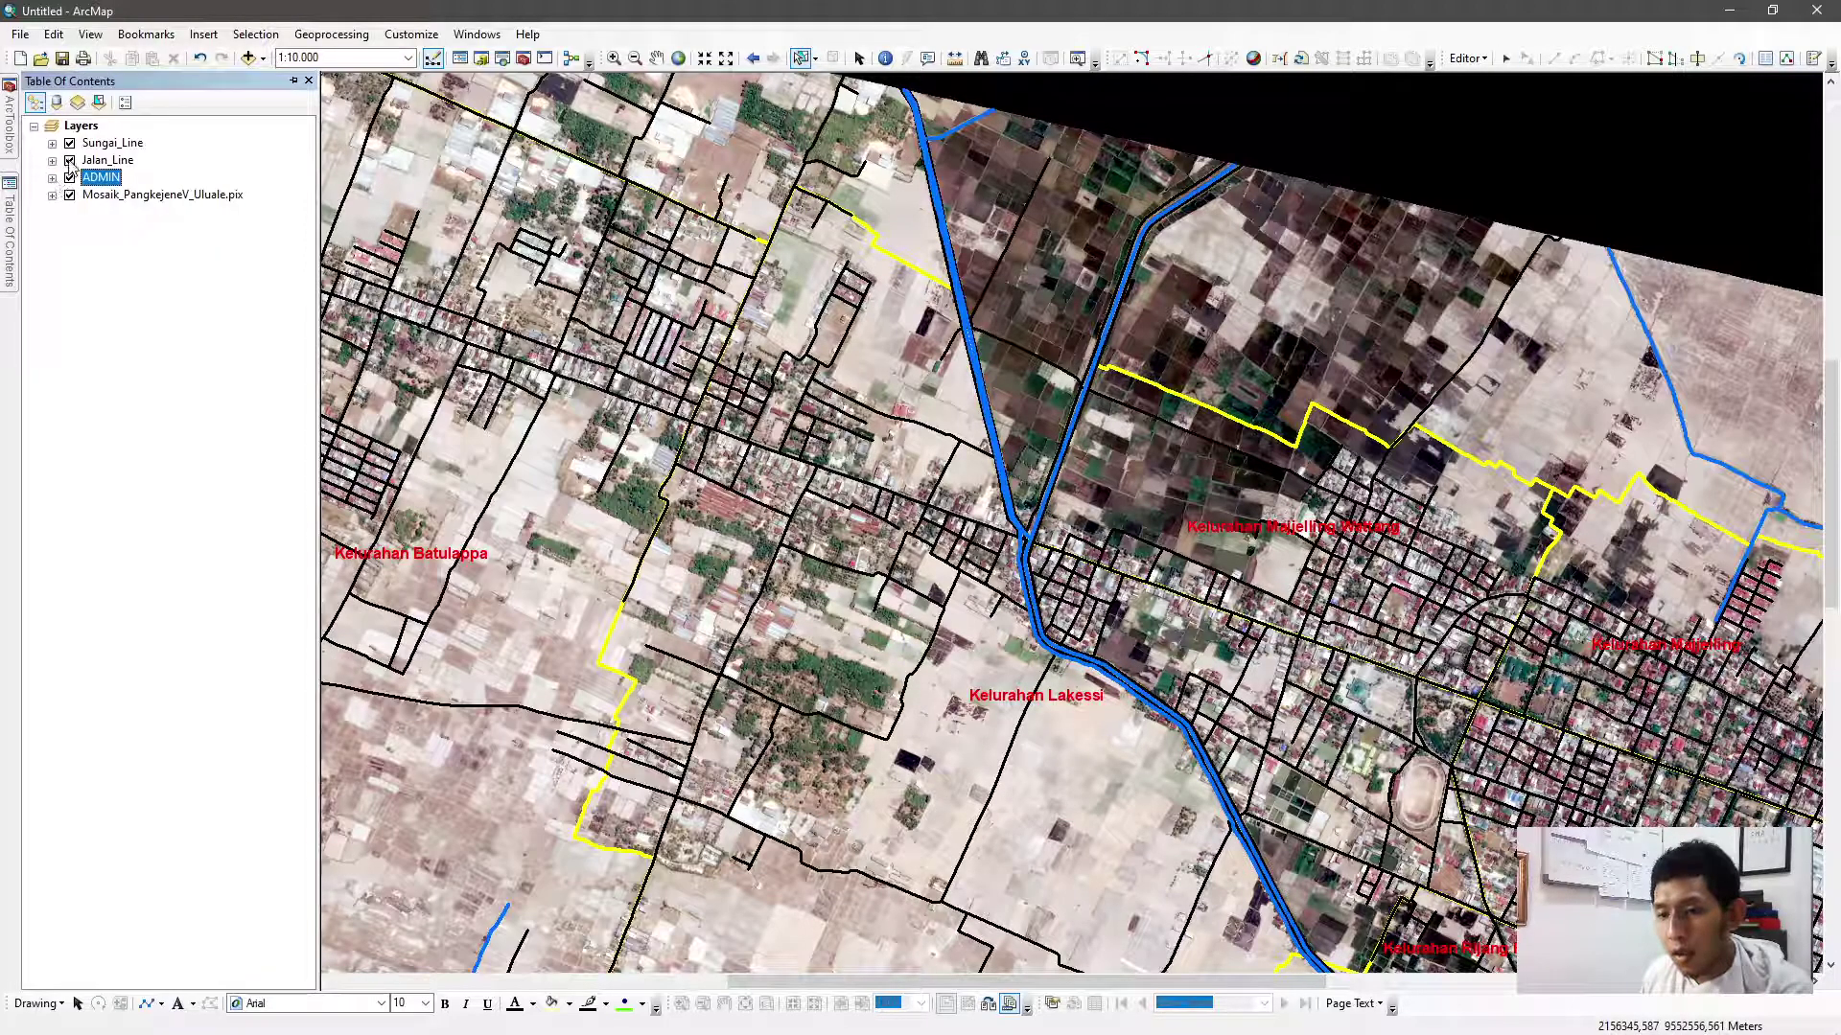
click(69, 160)
click(69, 143)
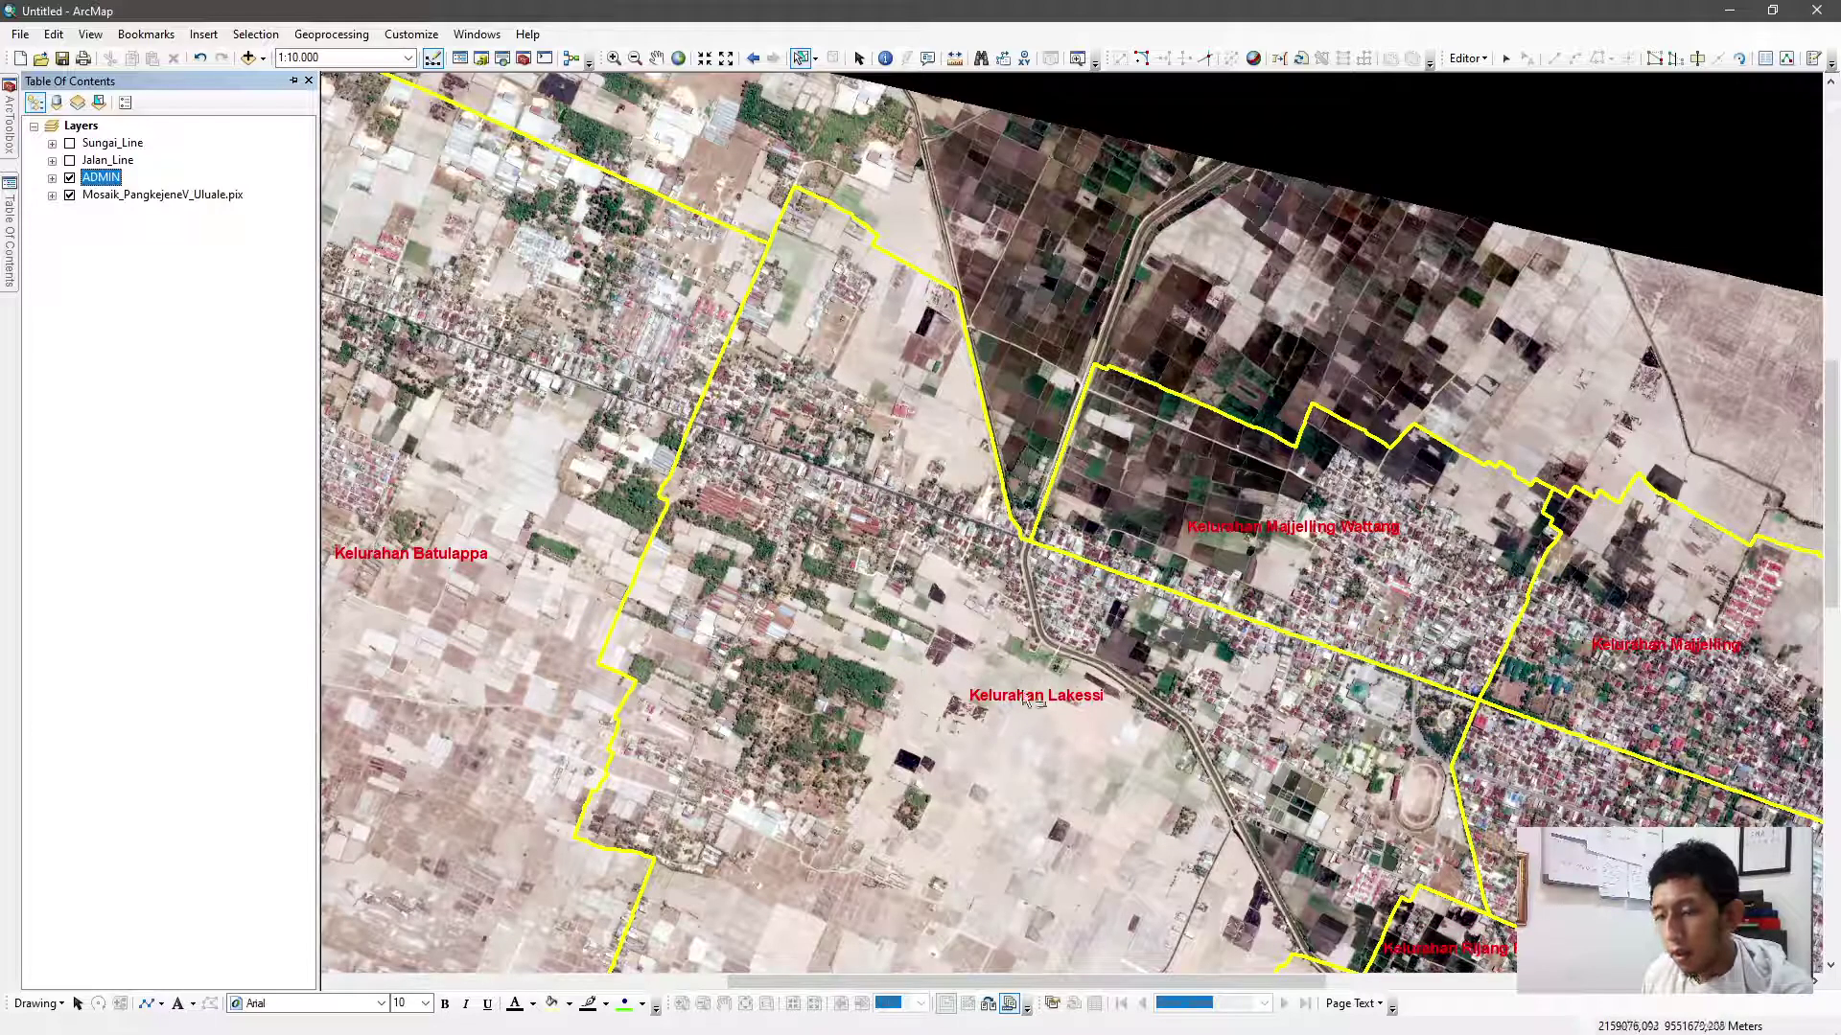
click(1012, 706)
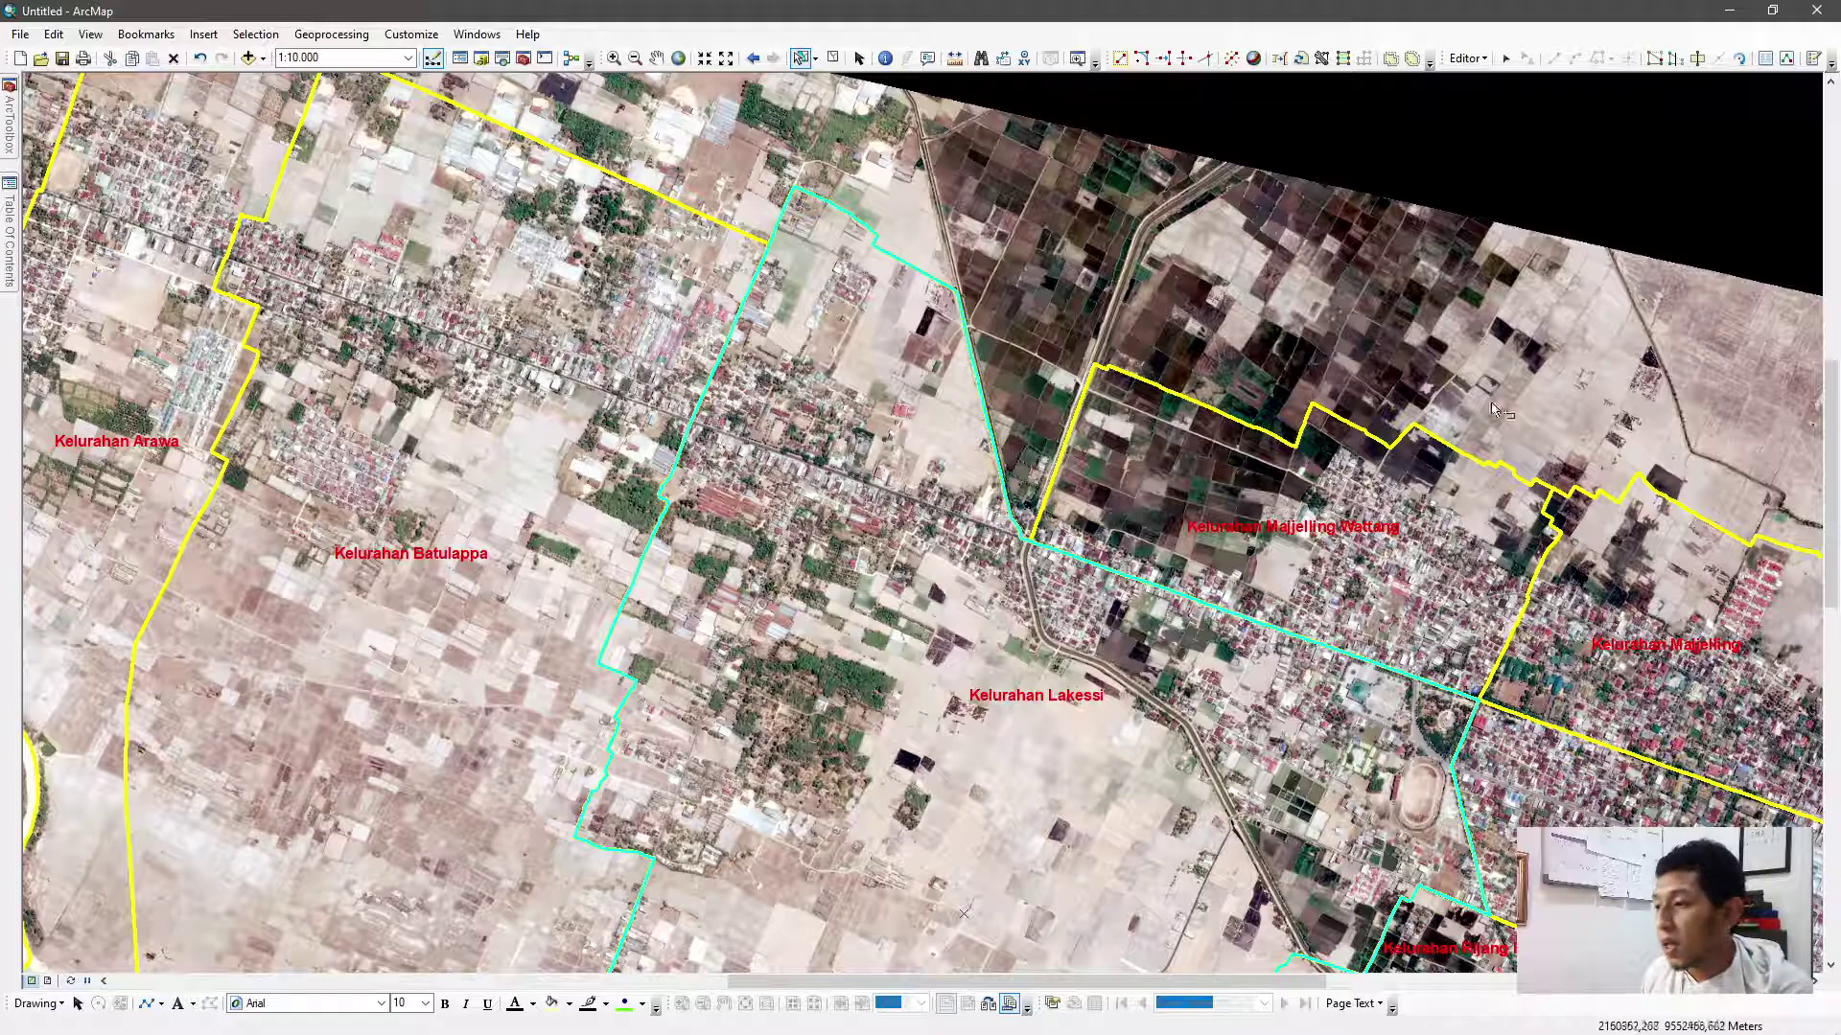
Start Cut Polygons on the selected Kelurahan Lakessi polygon and display the Jalan_Line layer over the imagery
click(1697, 60)
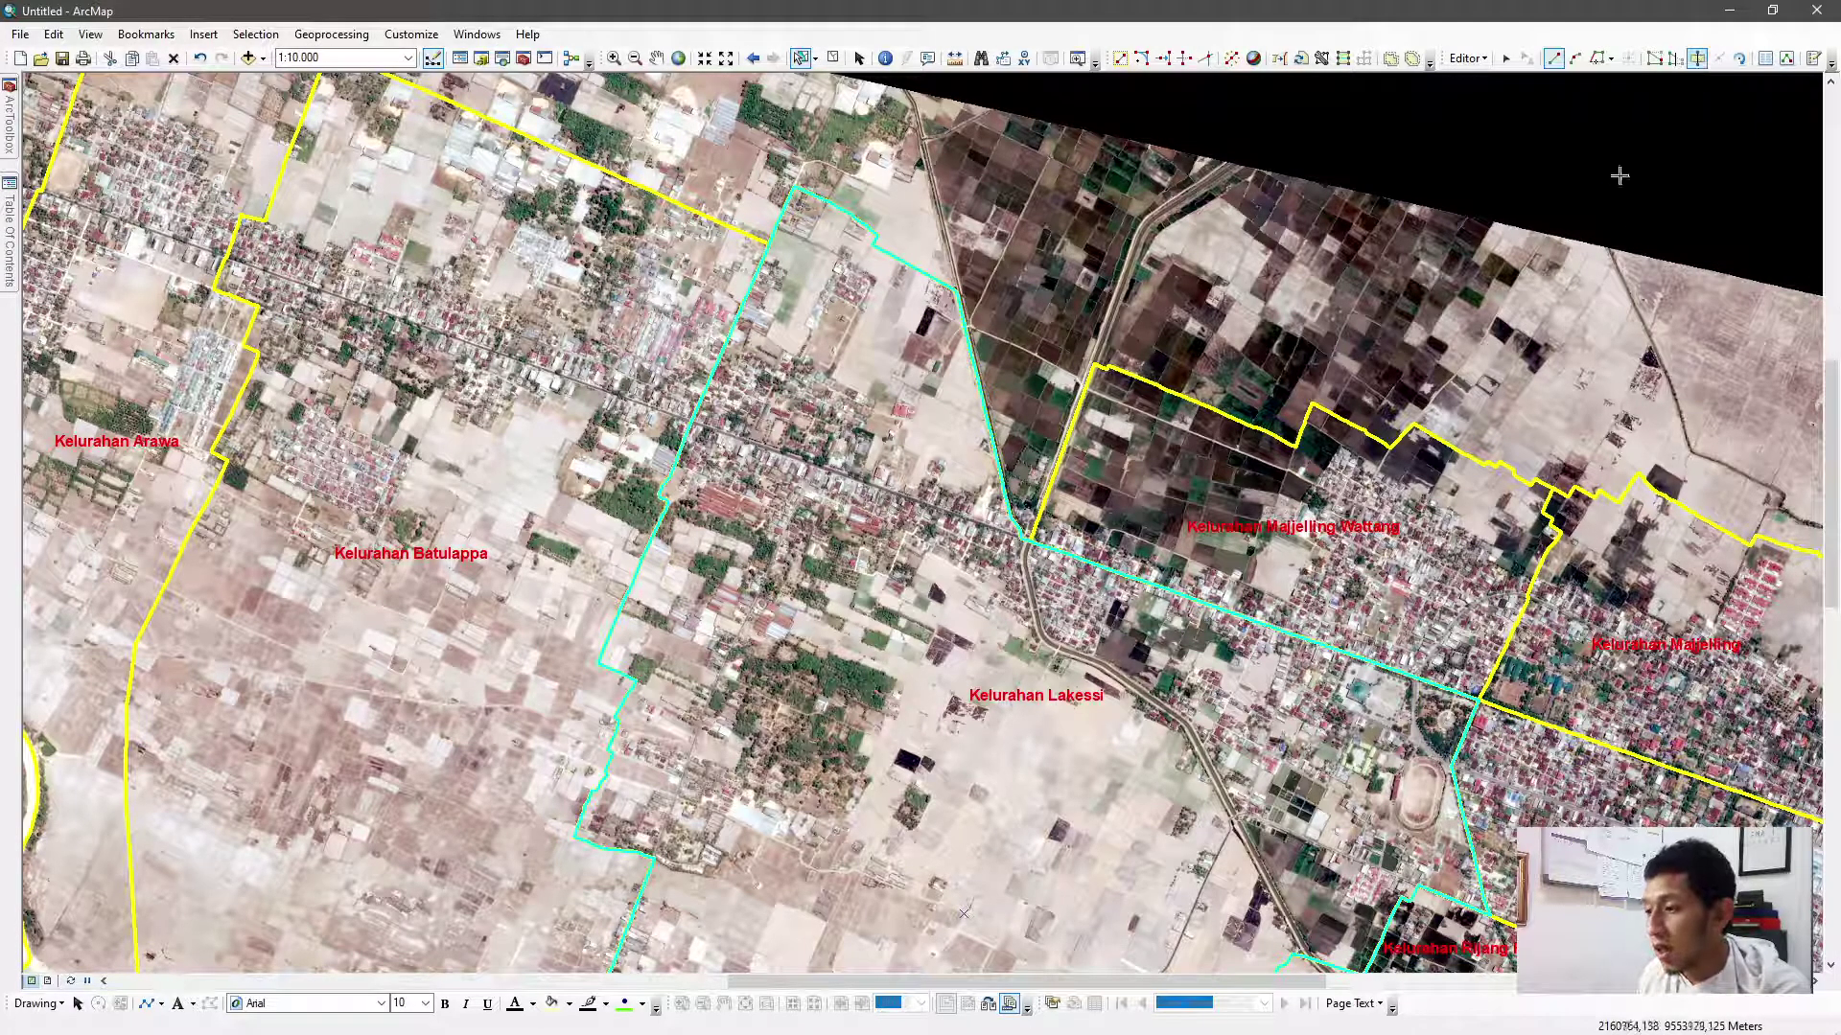
click(9, 235)
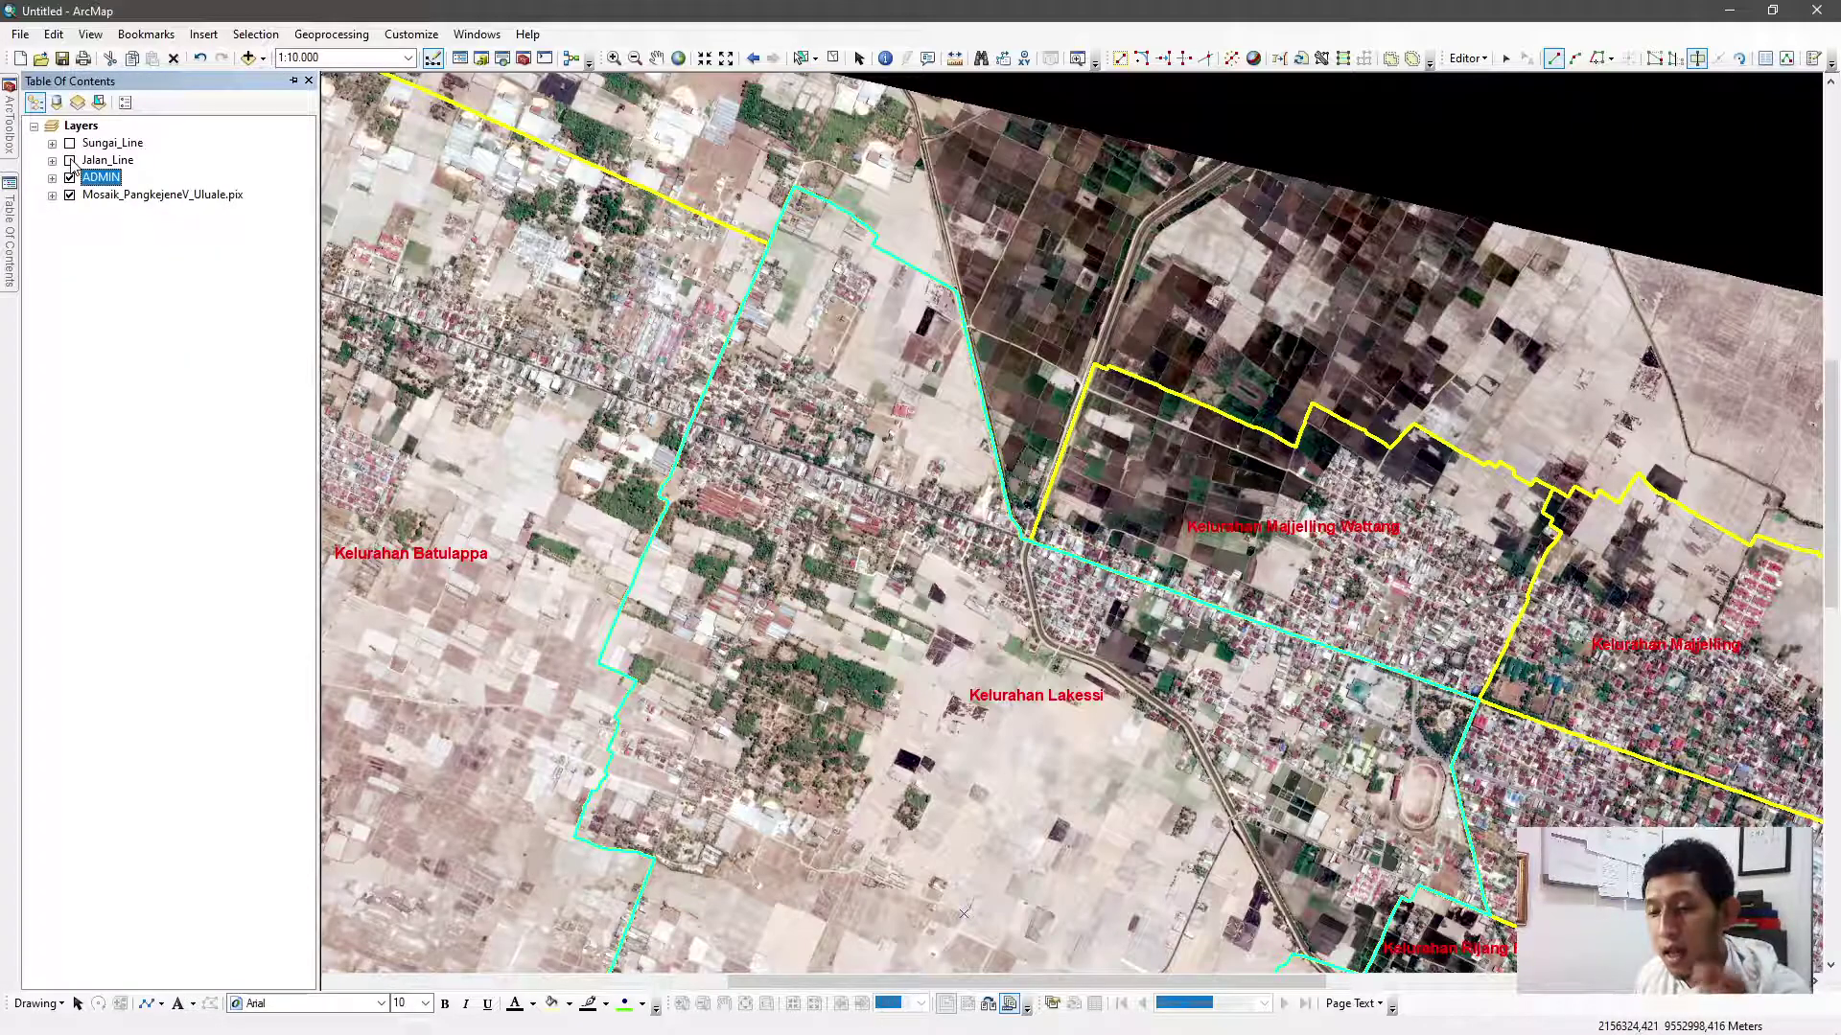
click(69, 160)
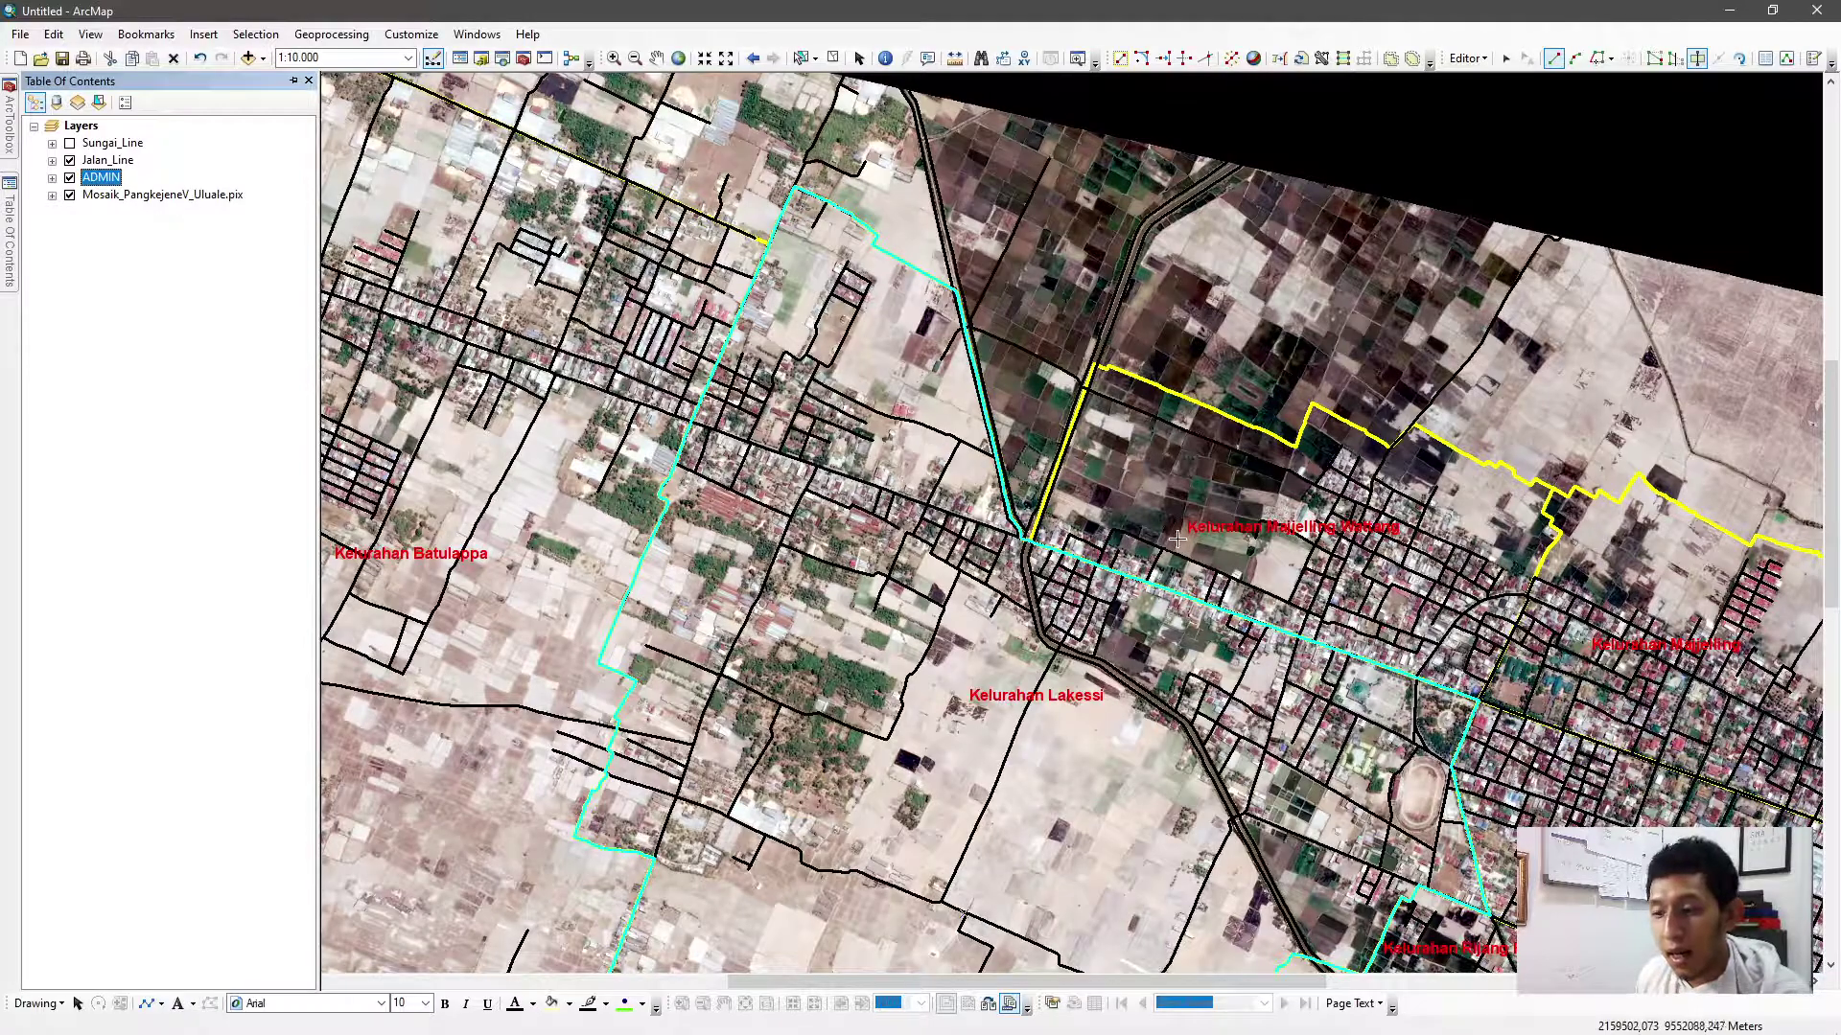
scroll(926, 444, up, 3)
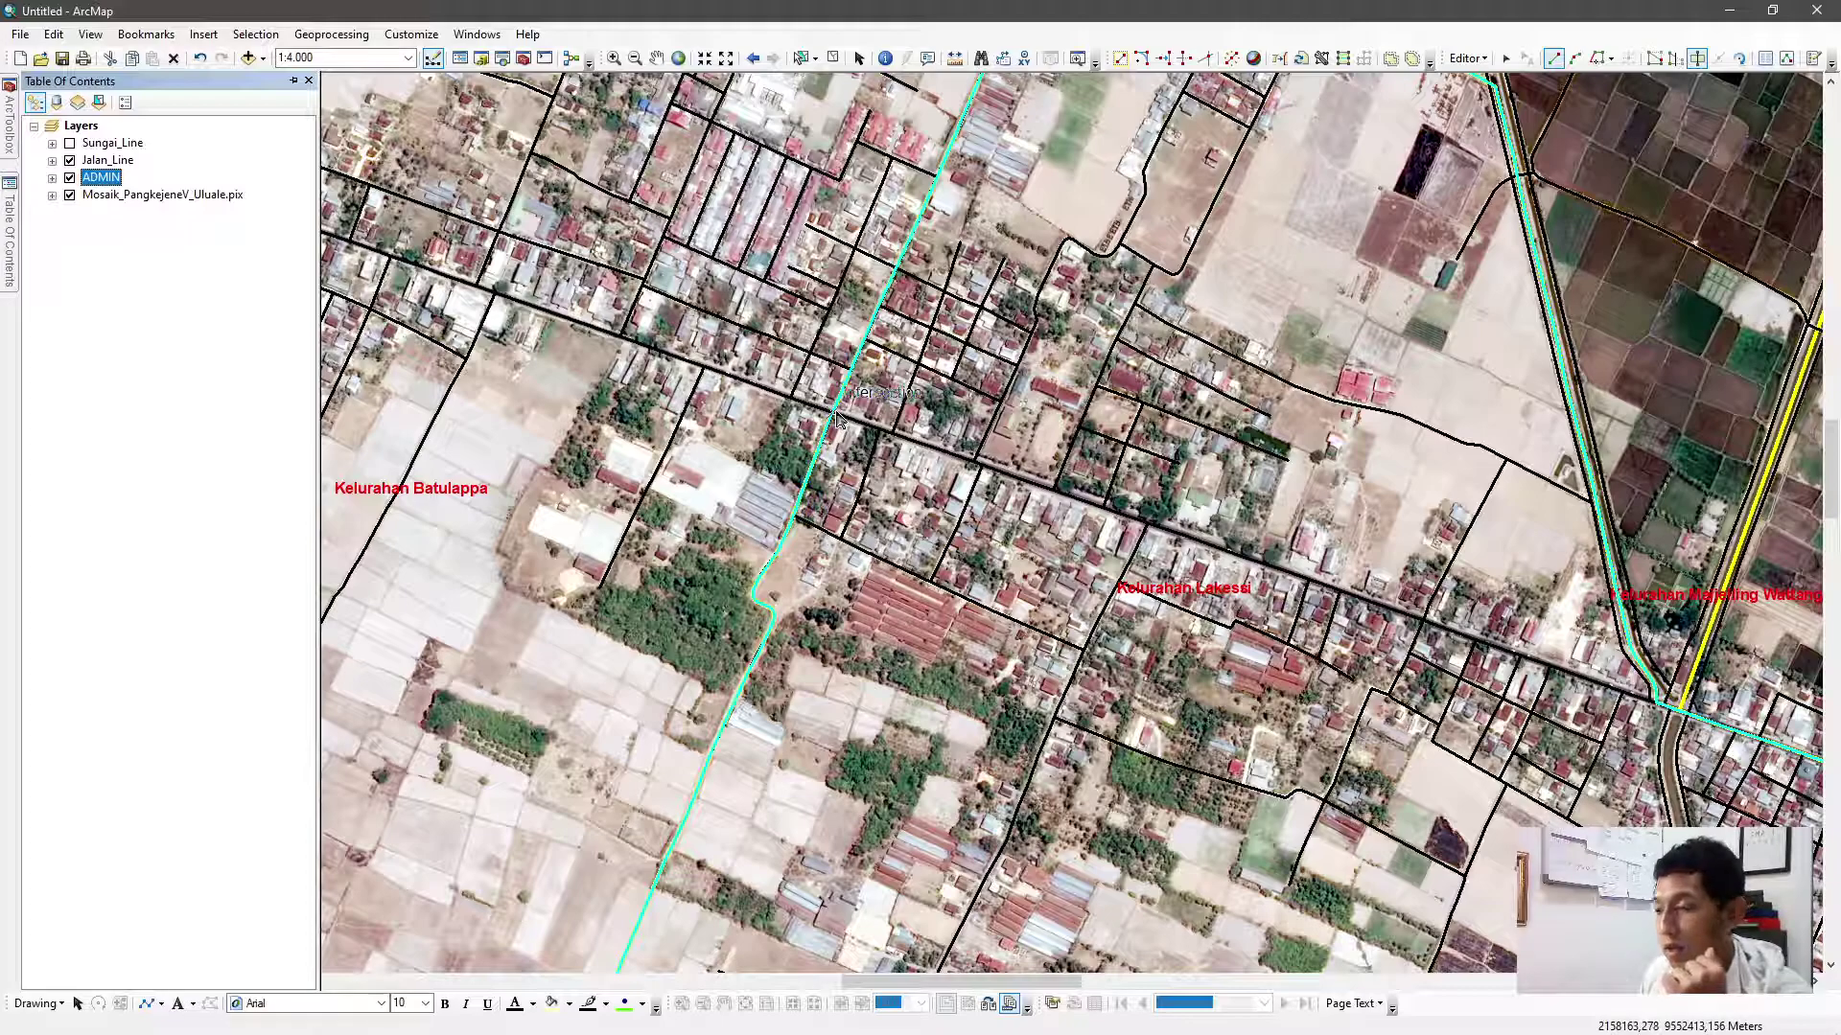
Cut the Kelurahan Lakessi polygon by tracing the main road from the Kelurahan Batulappa boundary to the river junction near Majjelling Wattang
click(1597, 60)
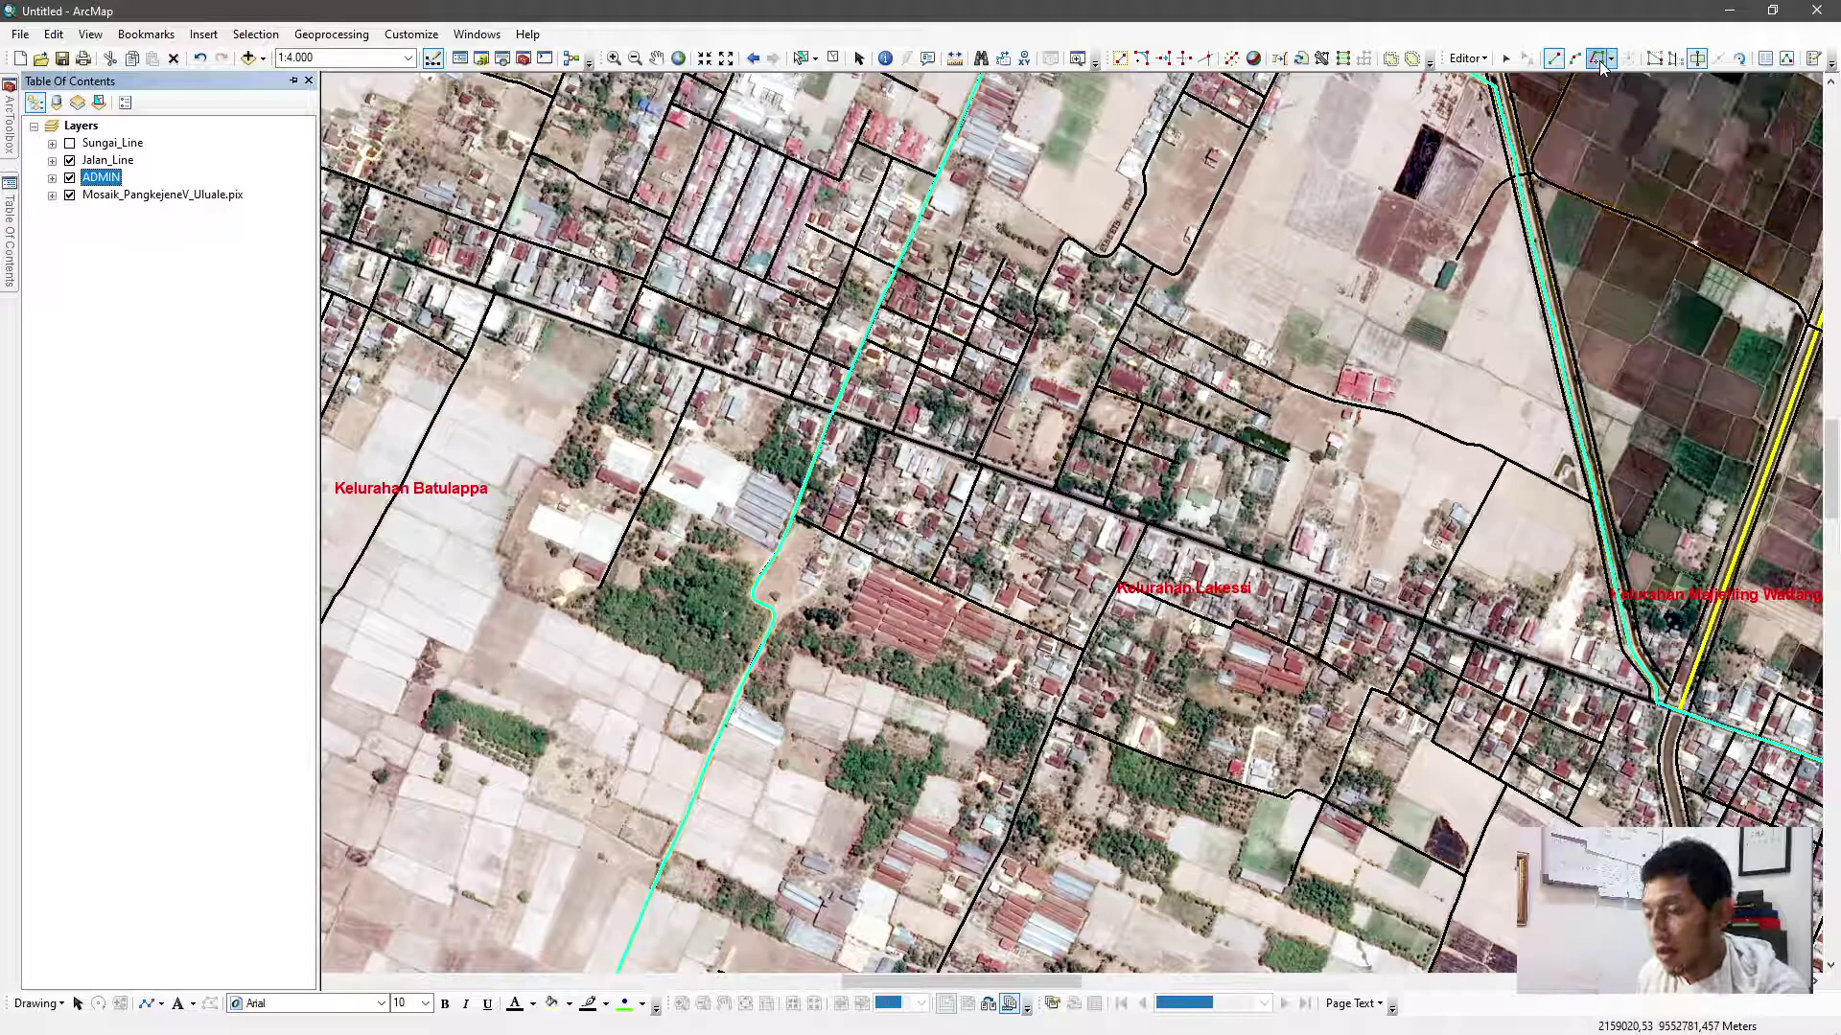
click(801, 405)
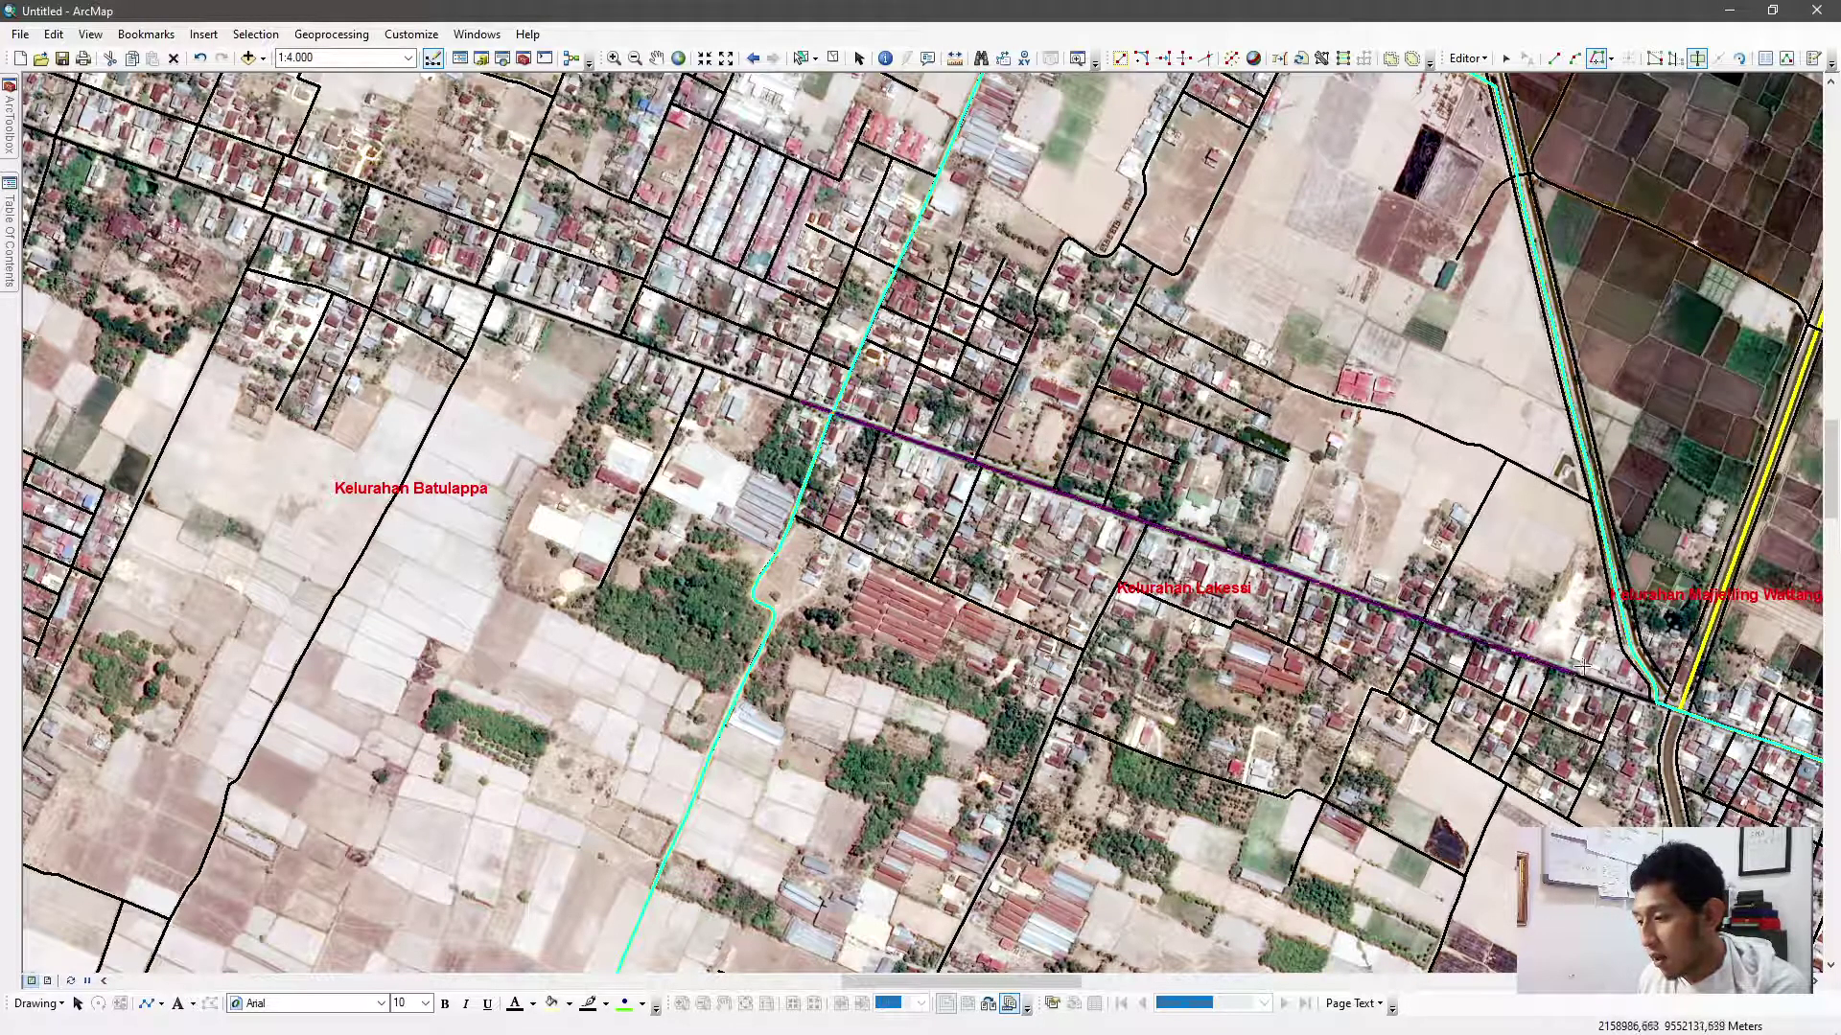
double_click(1673, 708)
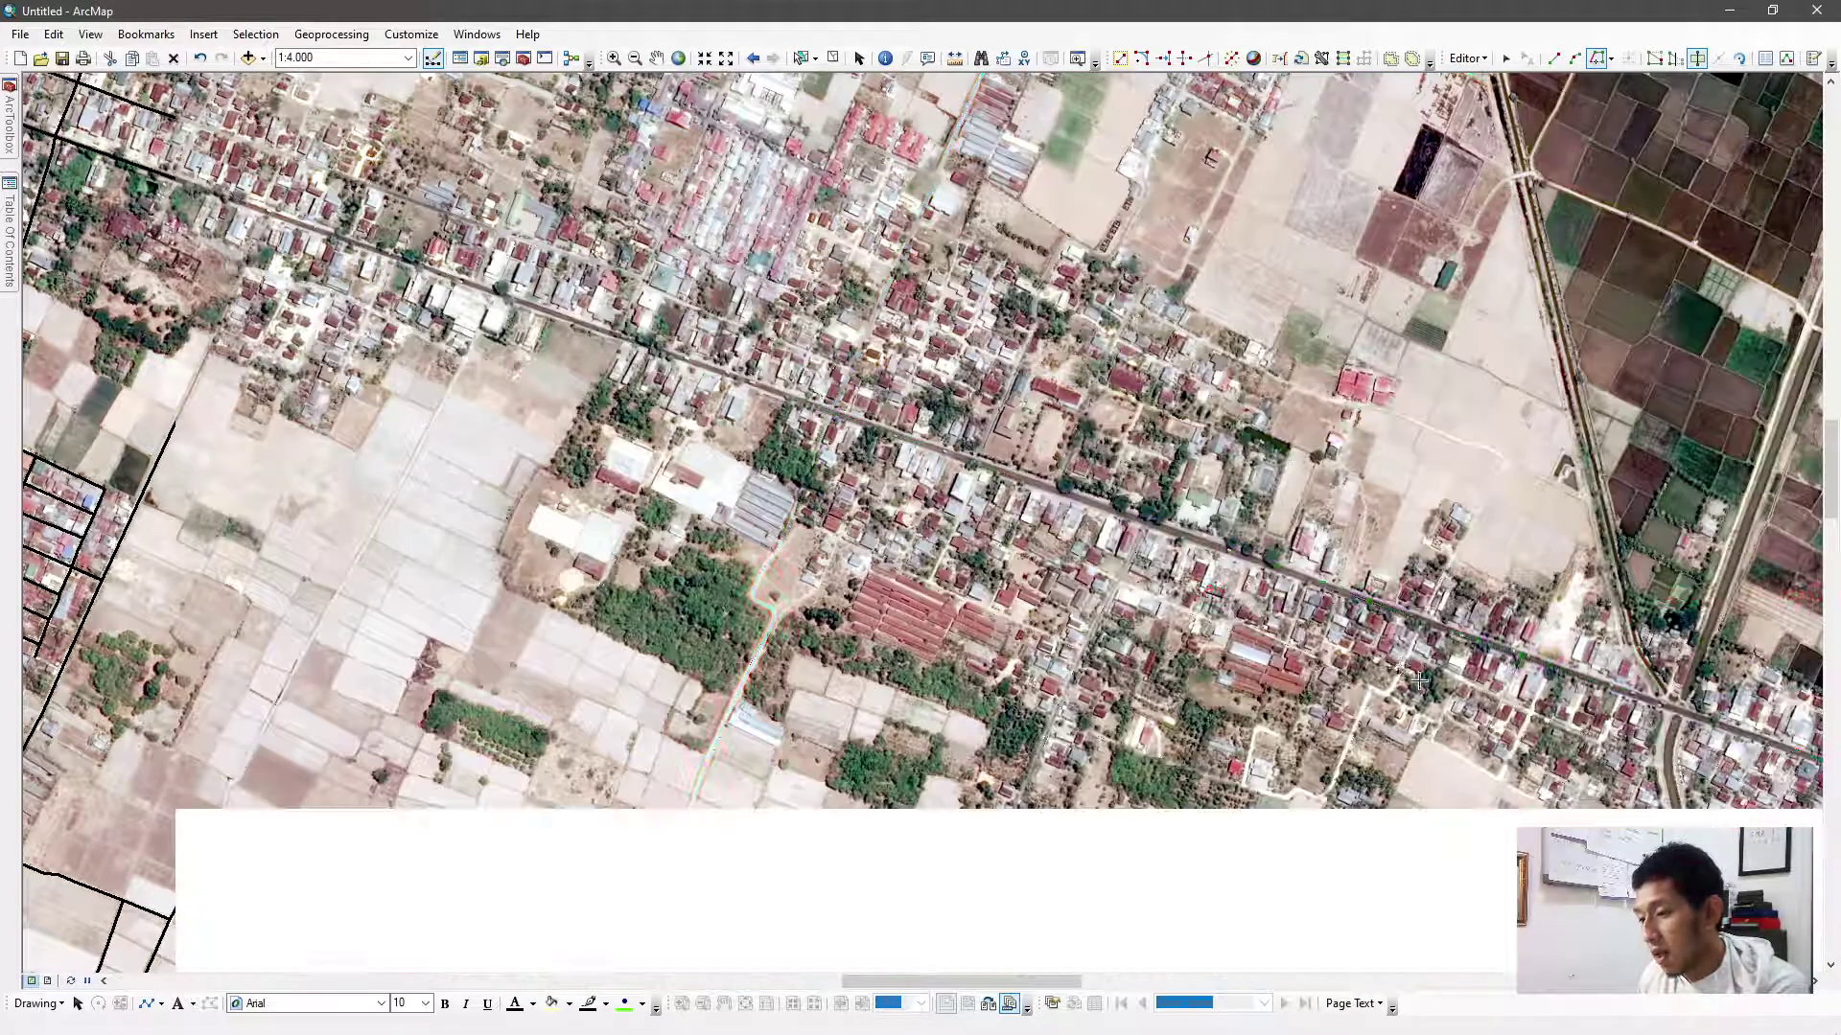
scroll(1428, 685, down, 2)
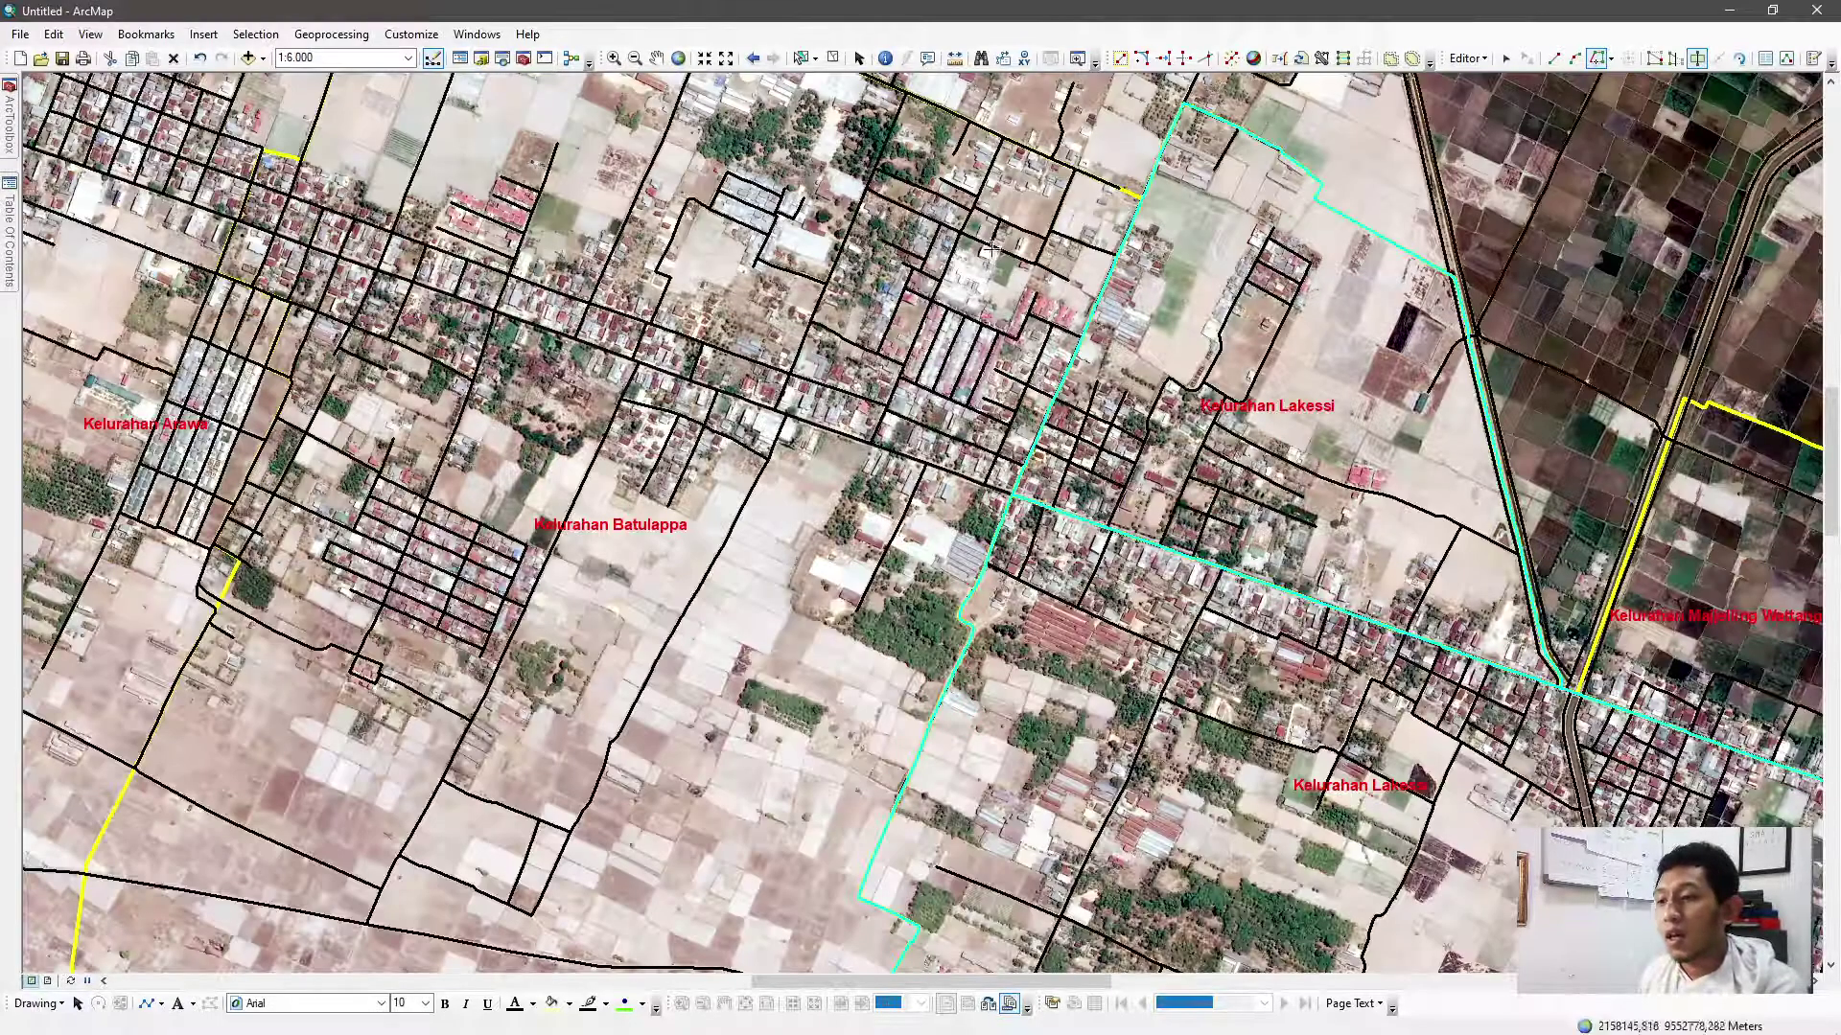
Clear the selection, select the northern part of Kelurahan Lakessi, and undo the traced cut
click(833, 57)
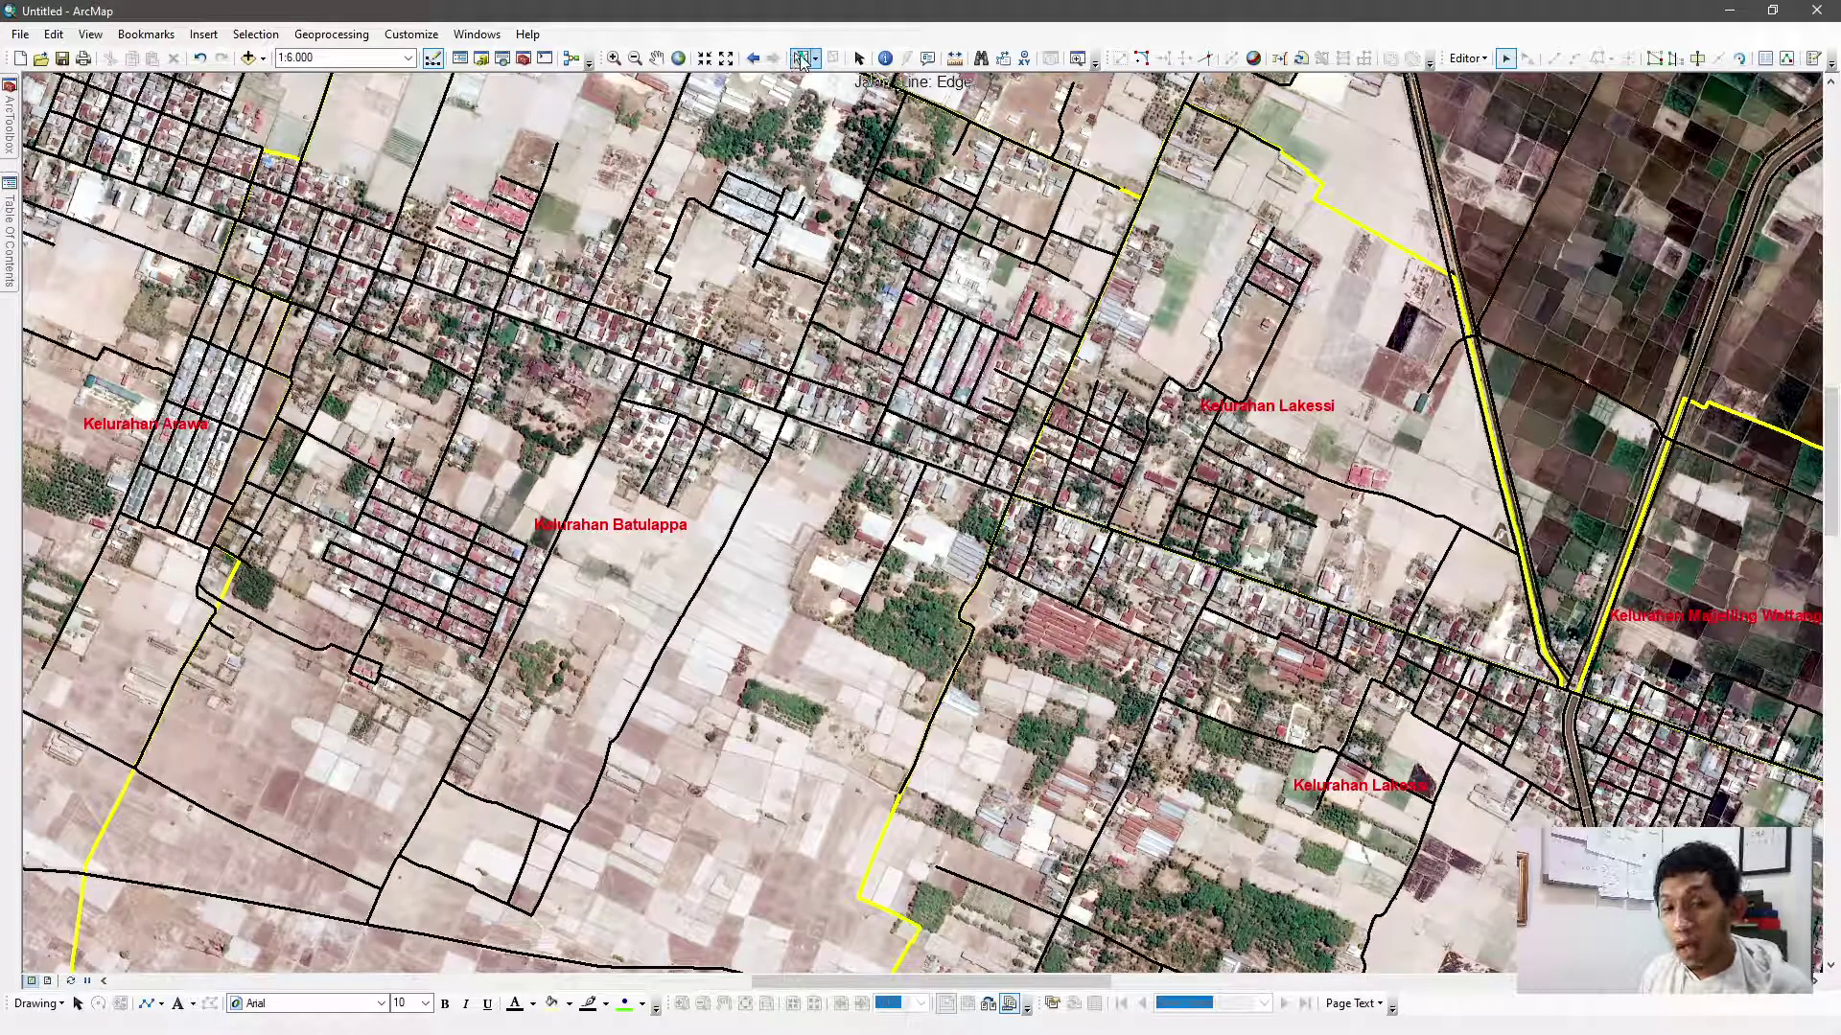
click(801, 60)
click(1409, 474)
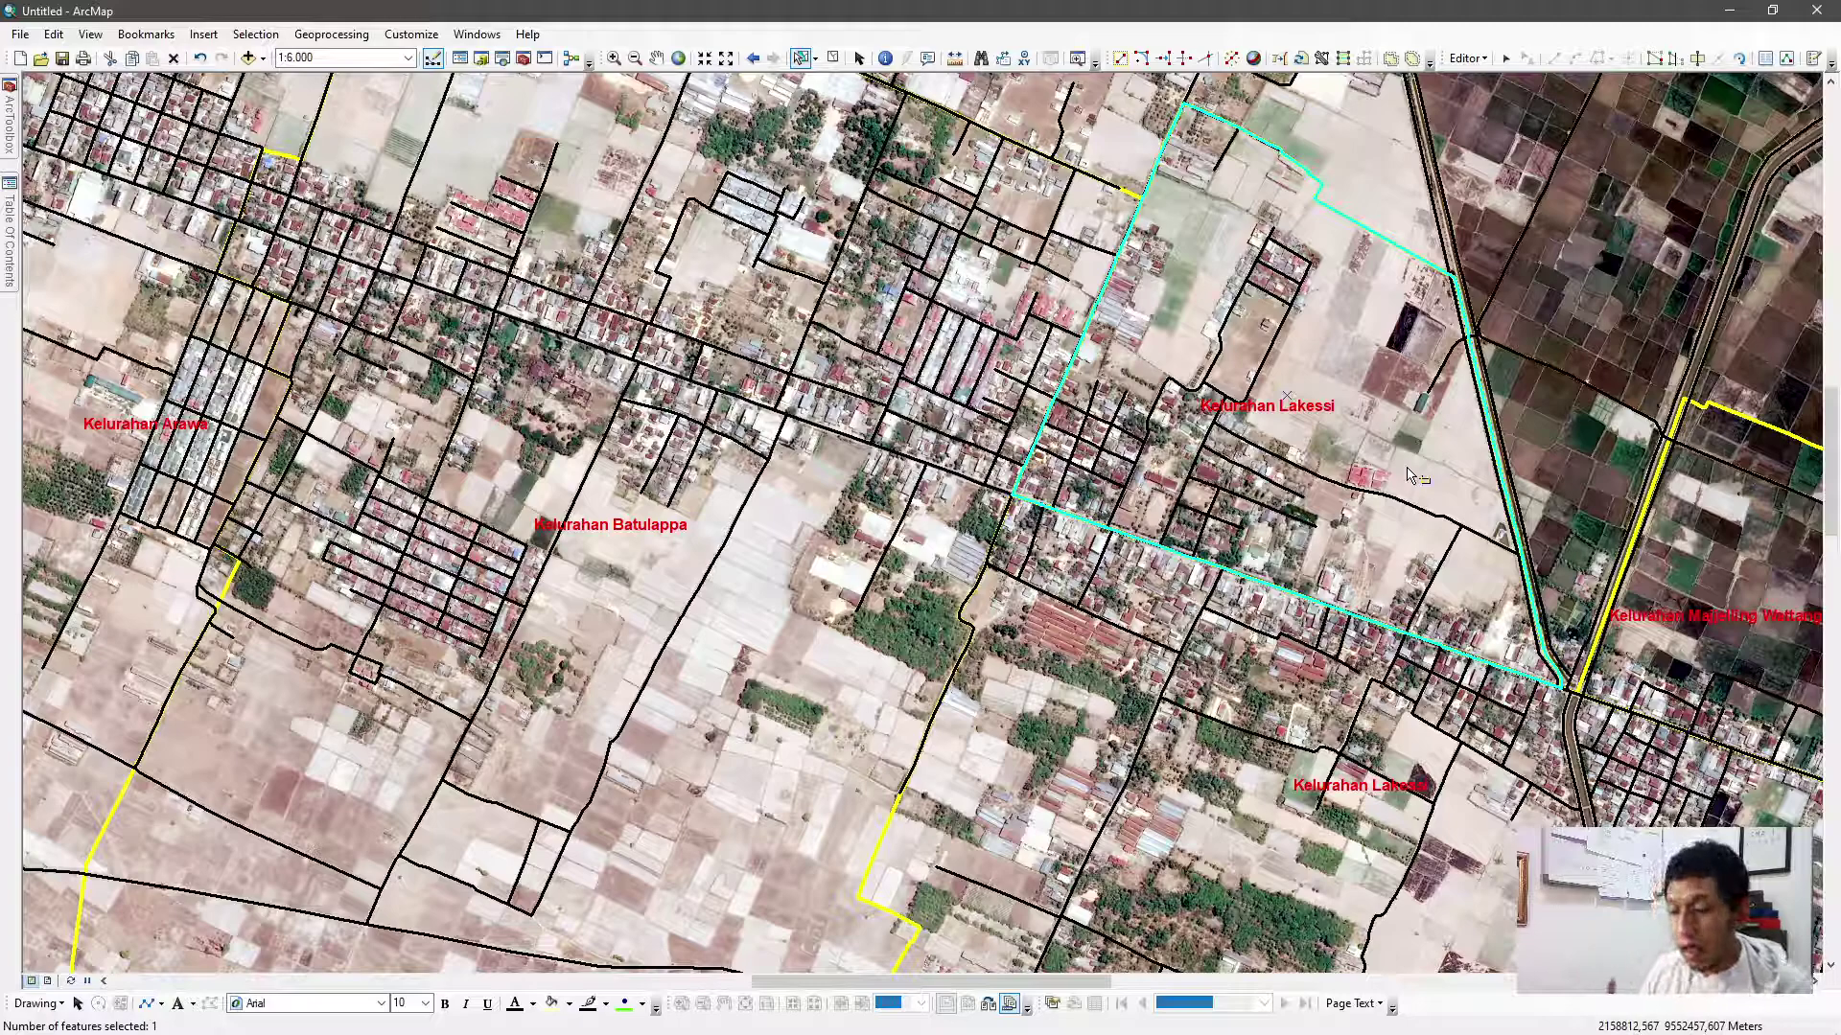
key(Delete)
key(ctrl+z)
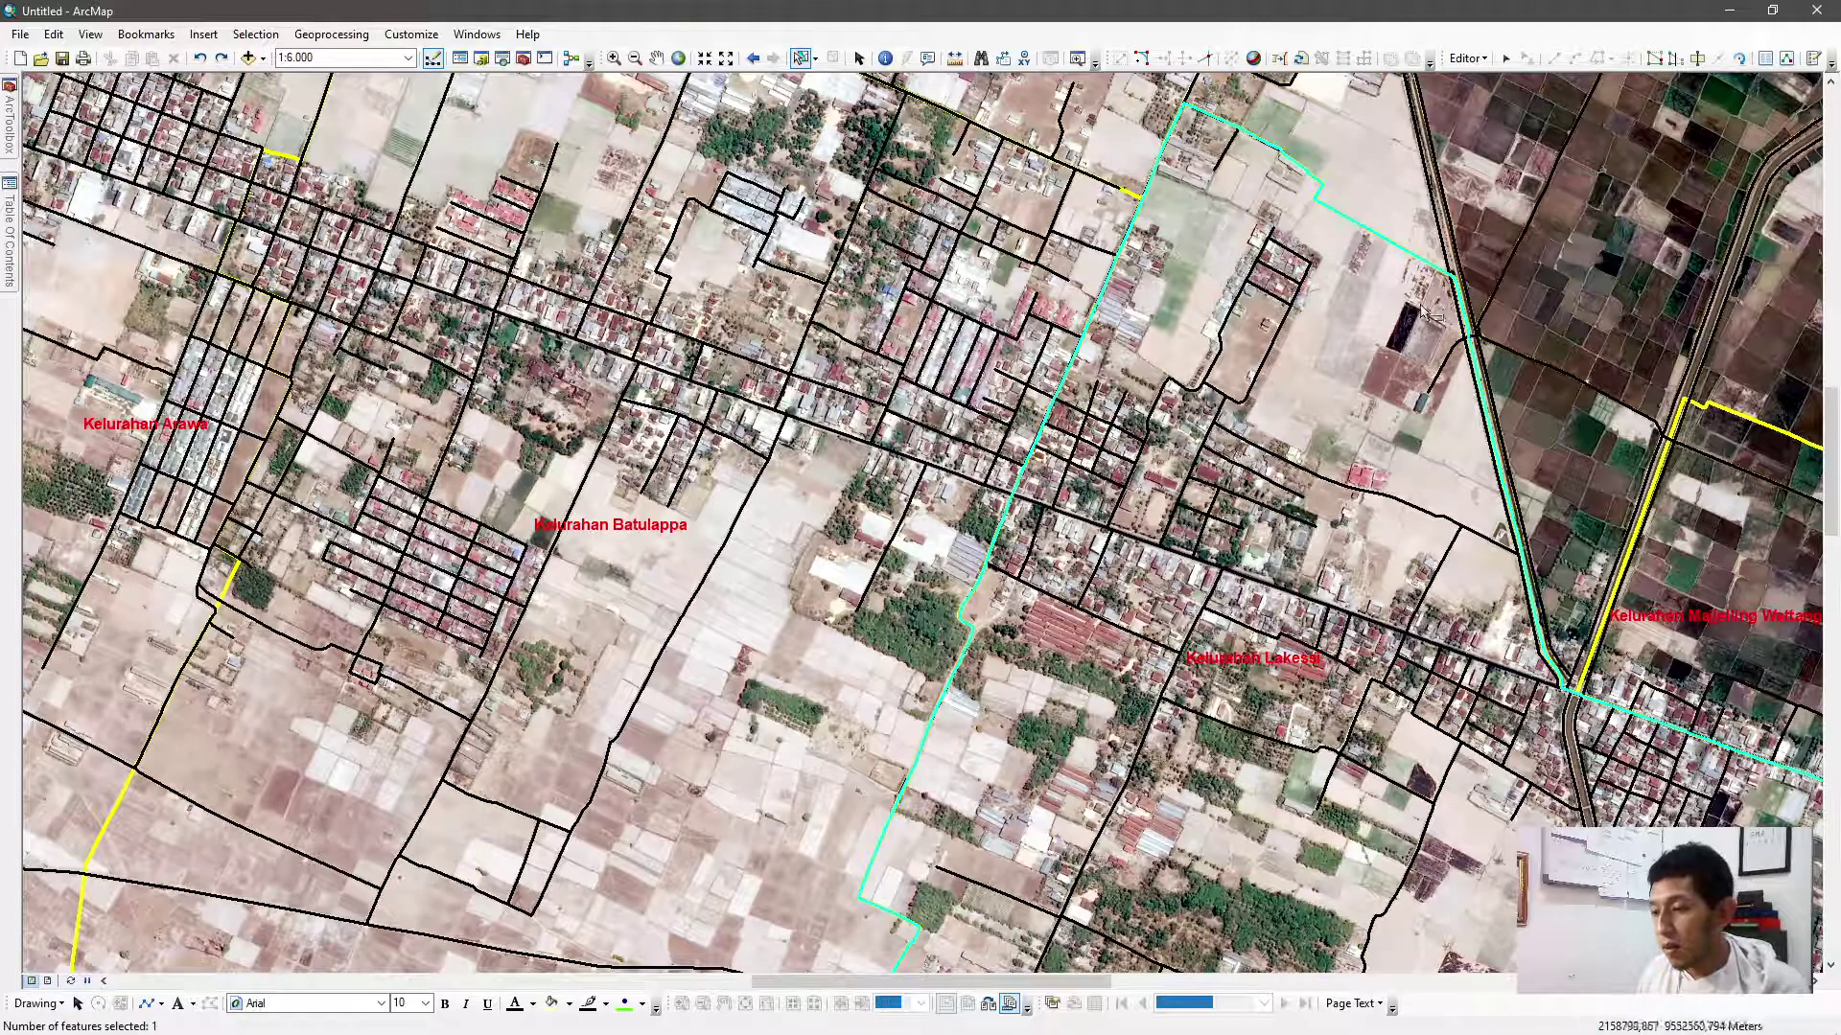
Cut the Kelurahan Lakessi polygon with manually placed straight segments along the main road, from the Batulappa boundary to the river junction
click(1697, 58)
scroll(1035, 539, up, 3)
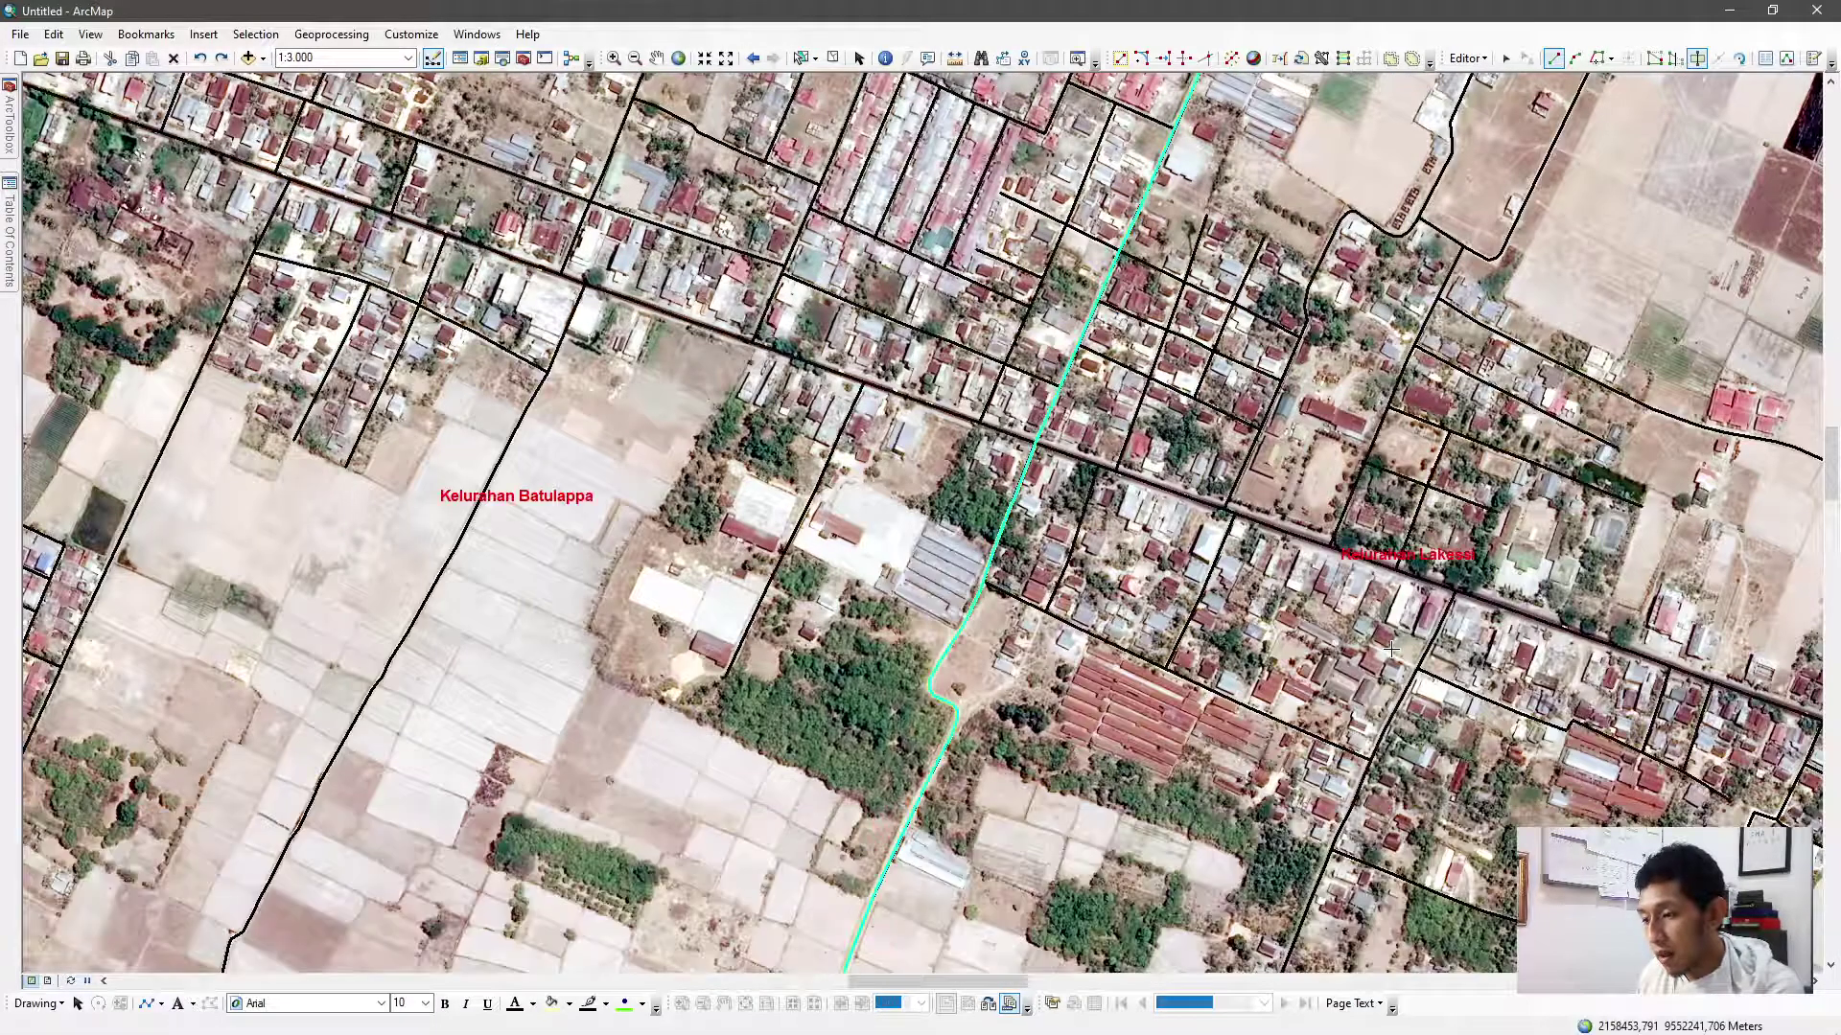
drag(1453, 680, 1030, 537)
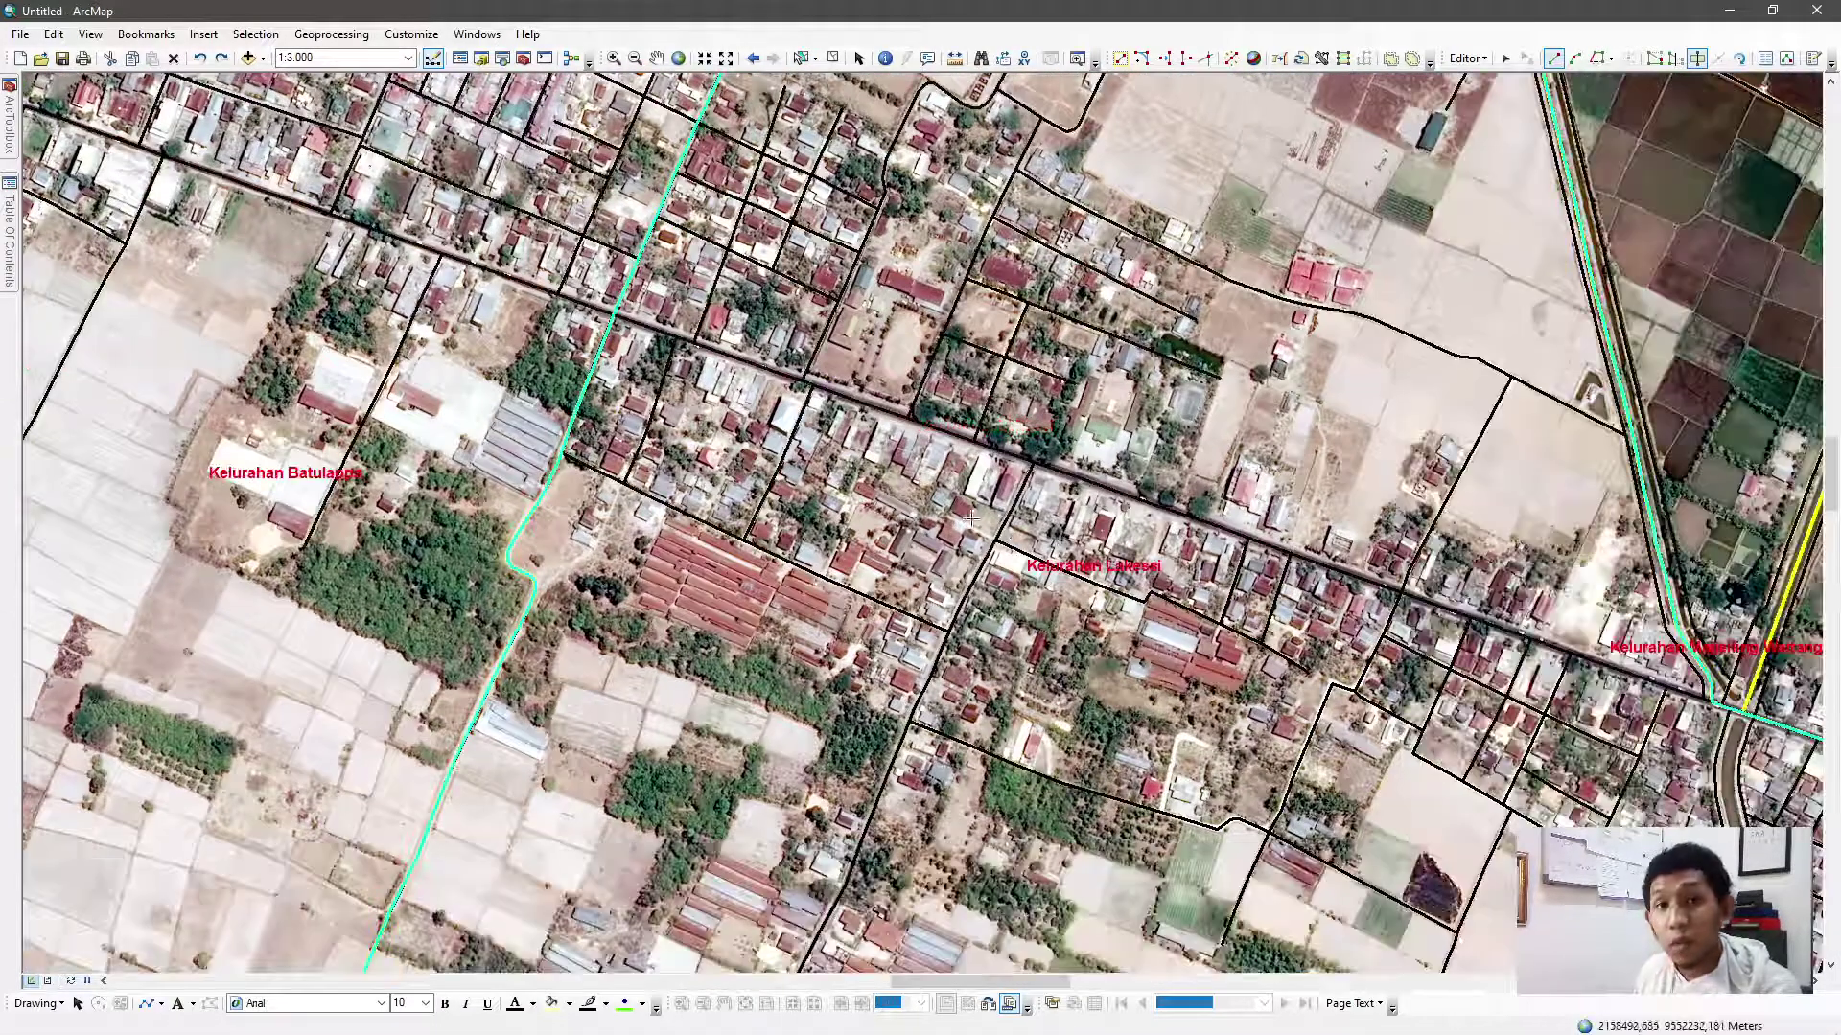
click(595, 308)
click(693, 342)
click(1188, 516)
click(1522, 637)
double_click(1723, 706)
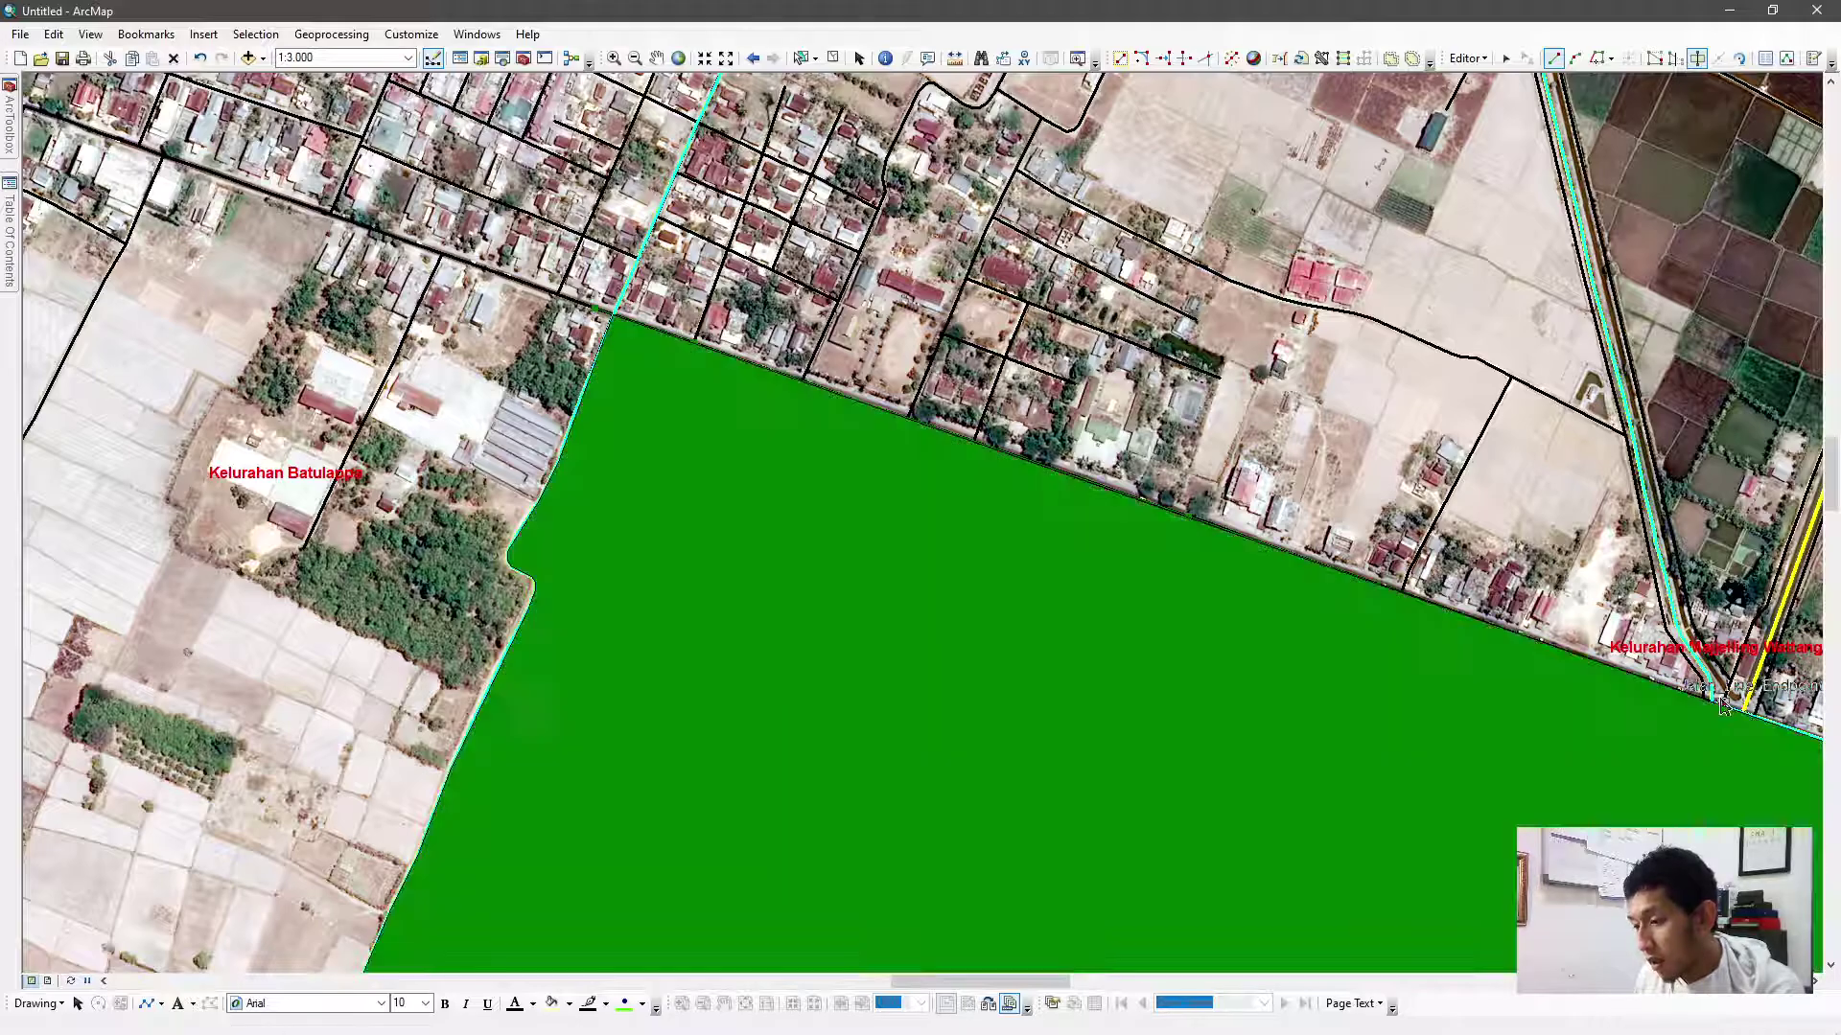
scroll(1247, 585, down, 2)
scroll(1246, 584, down, 2)
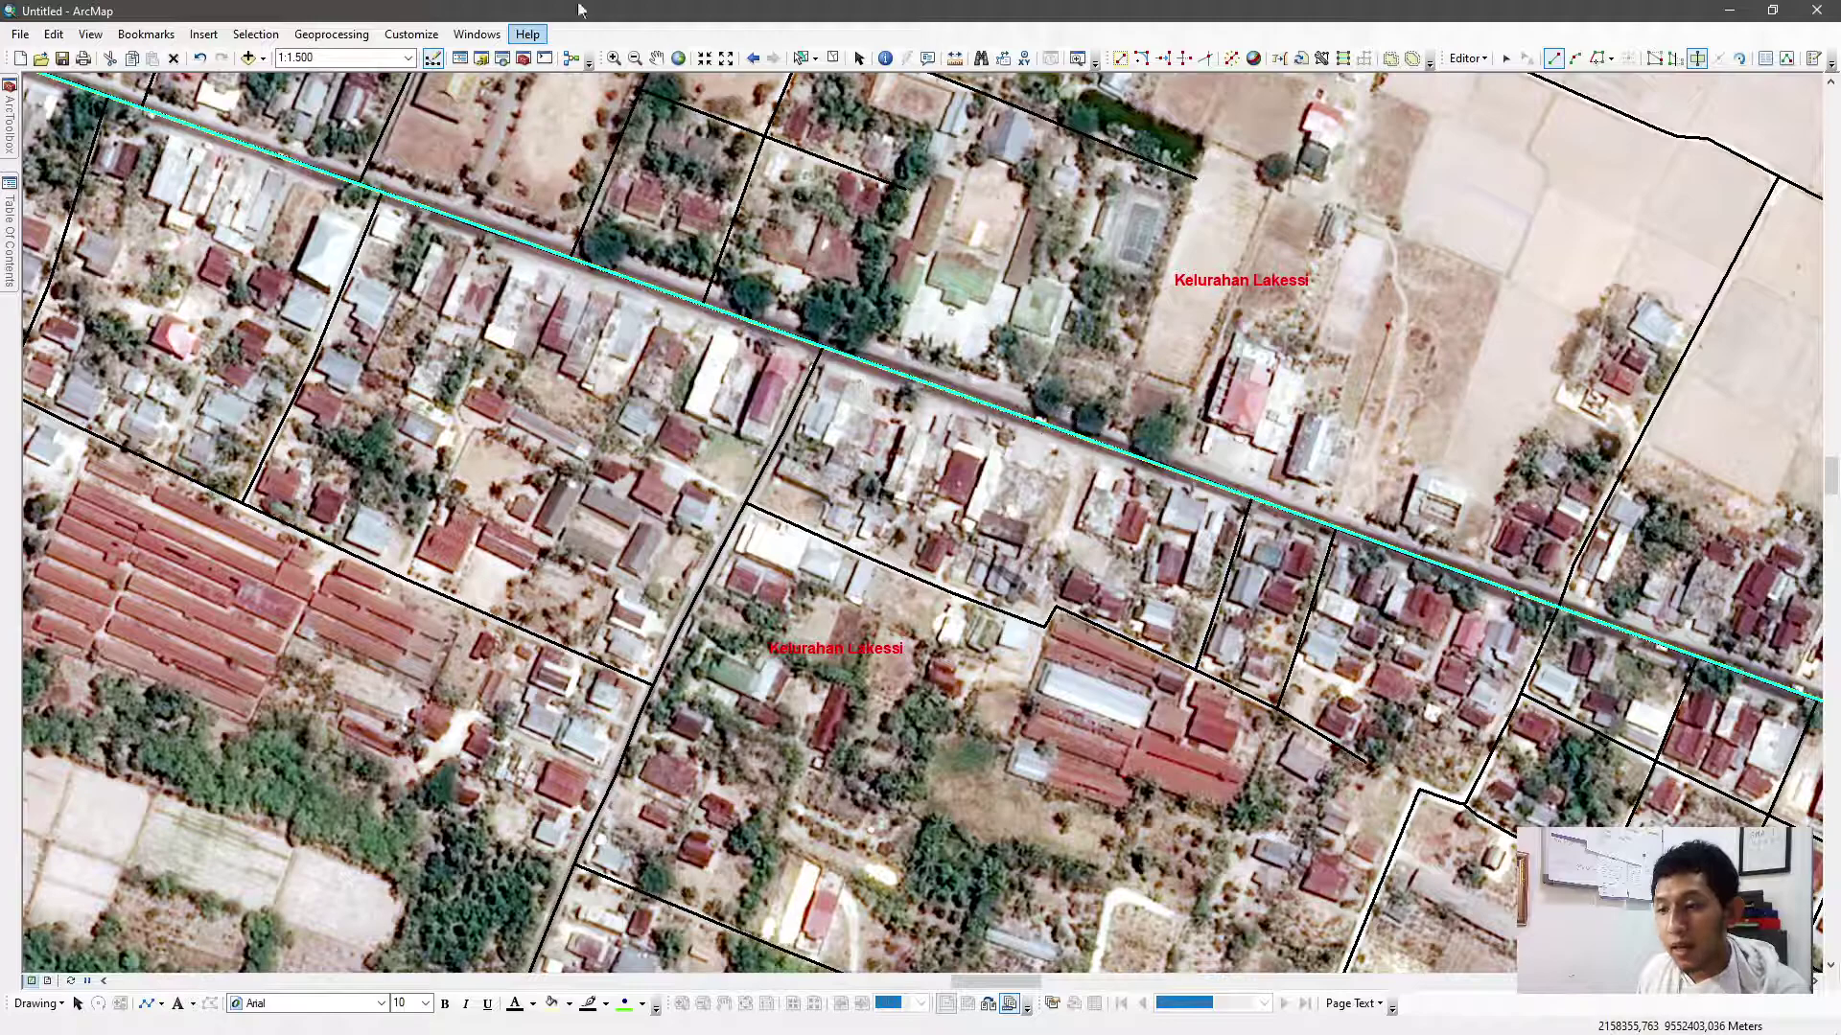
Clear the selection and examine how closely the manually drawn cut line follows the main road in Jalan_Line
click(834, 63)
click(801, 57)
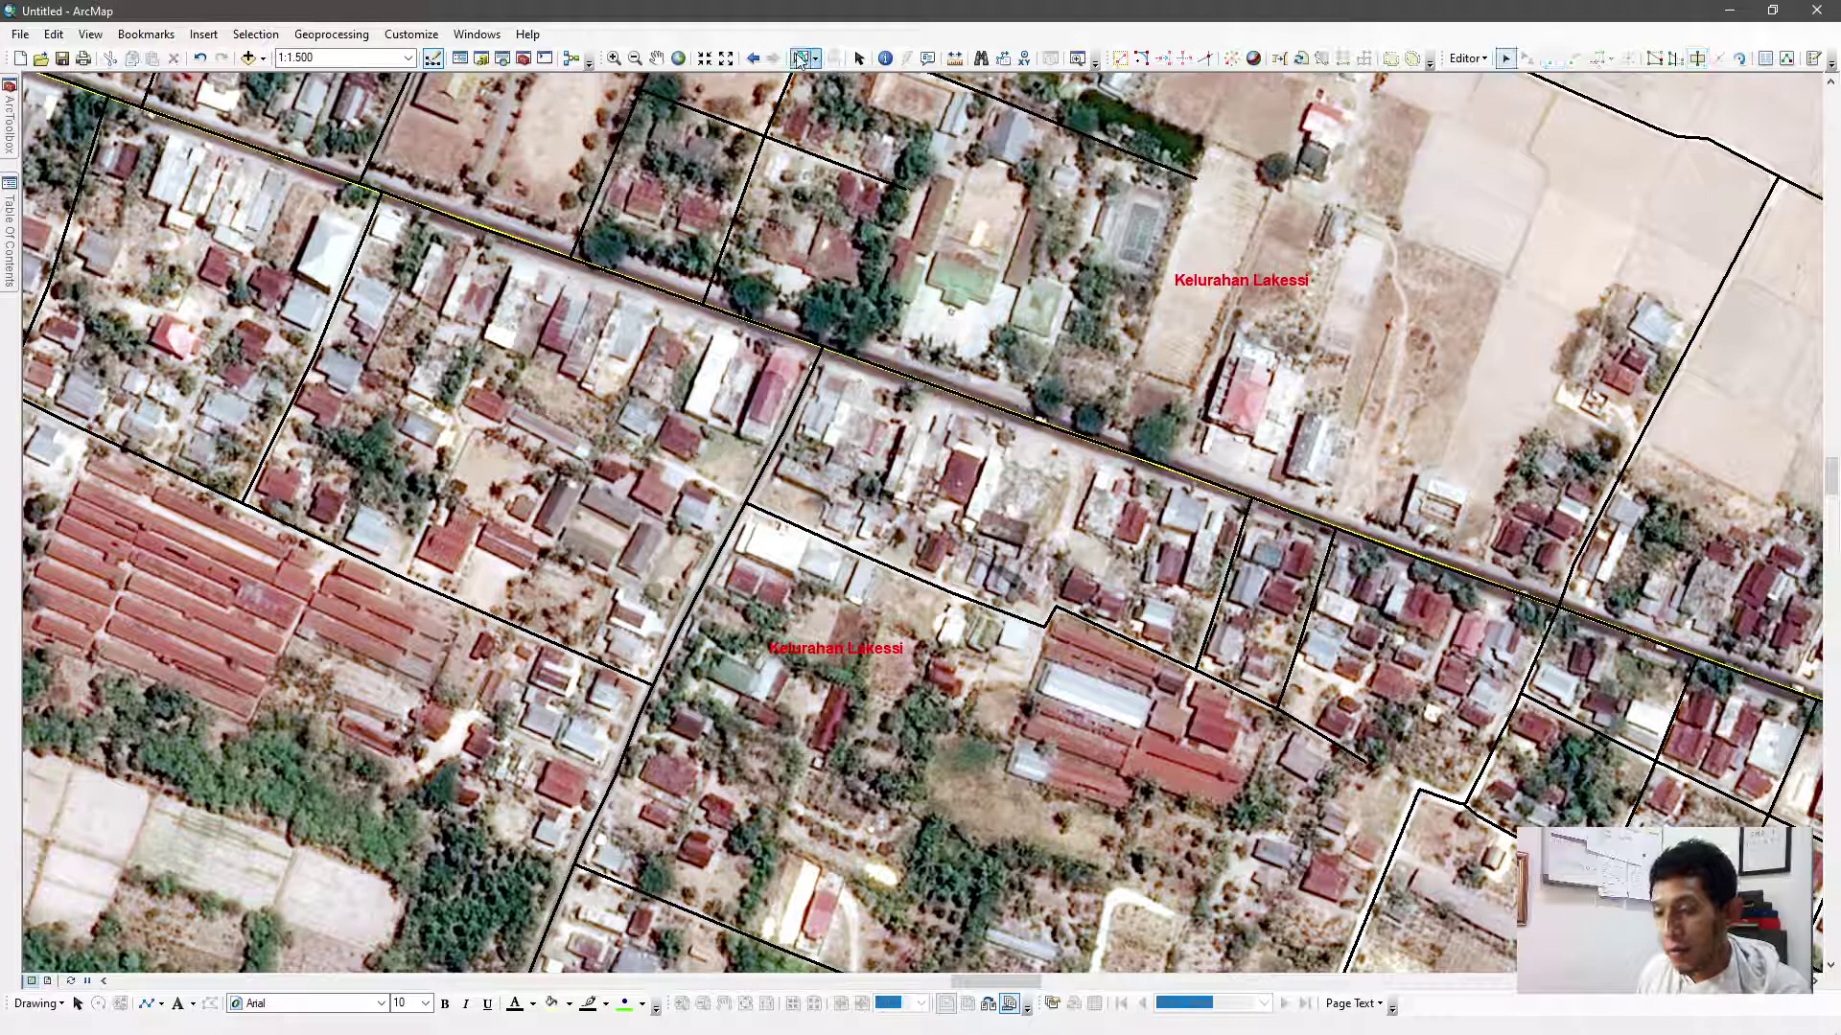
drag(474, 226, 997, 379)
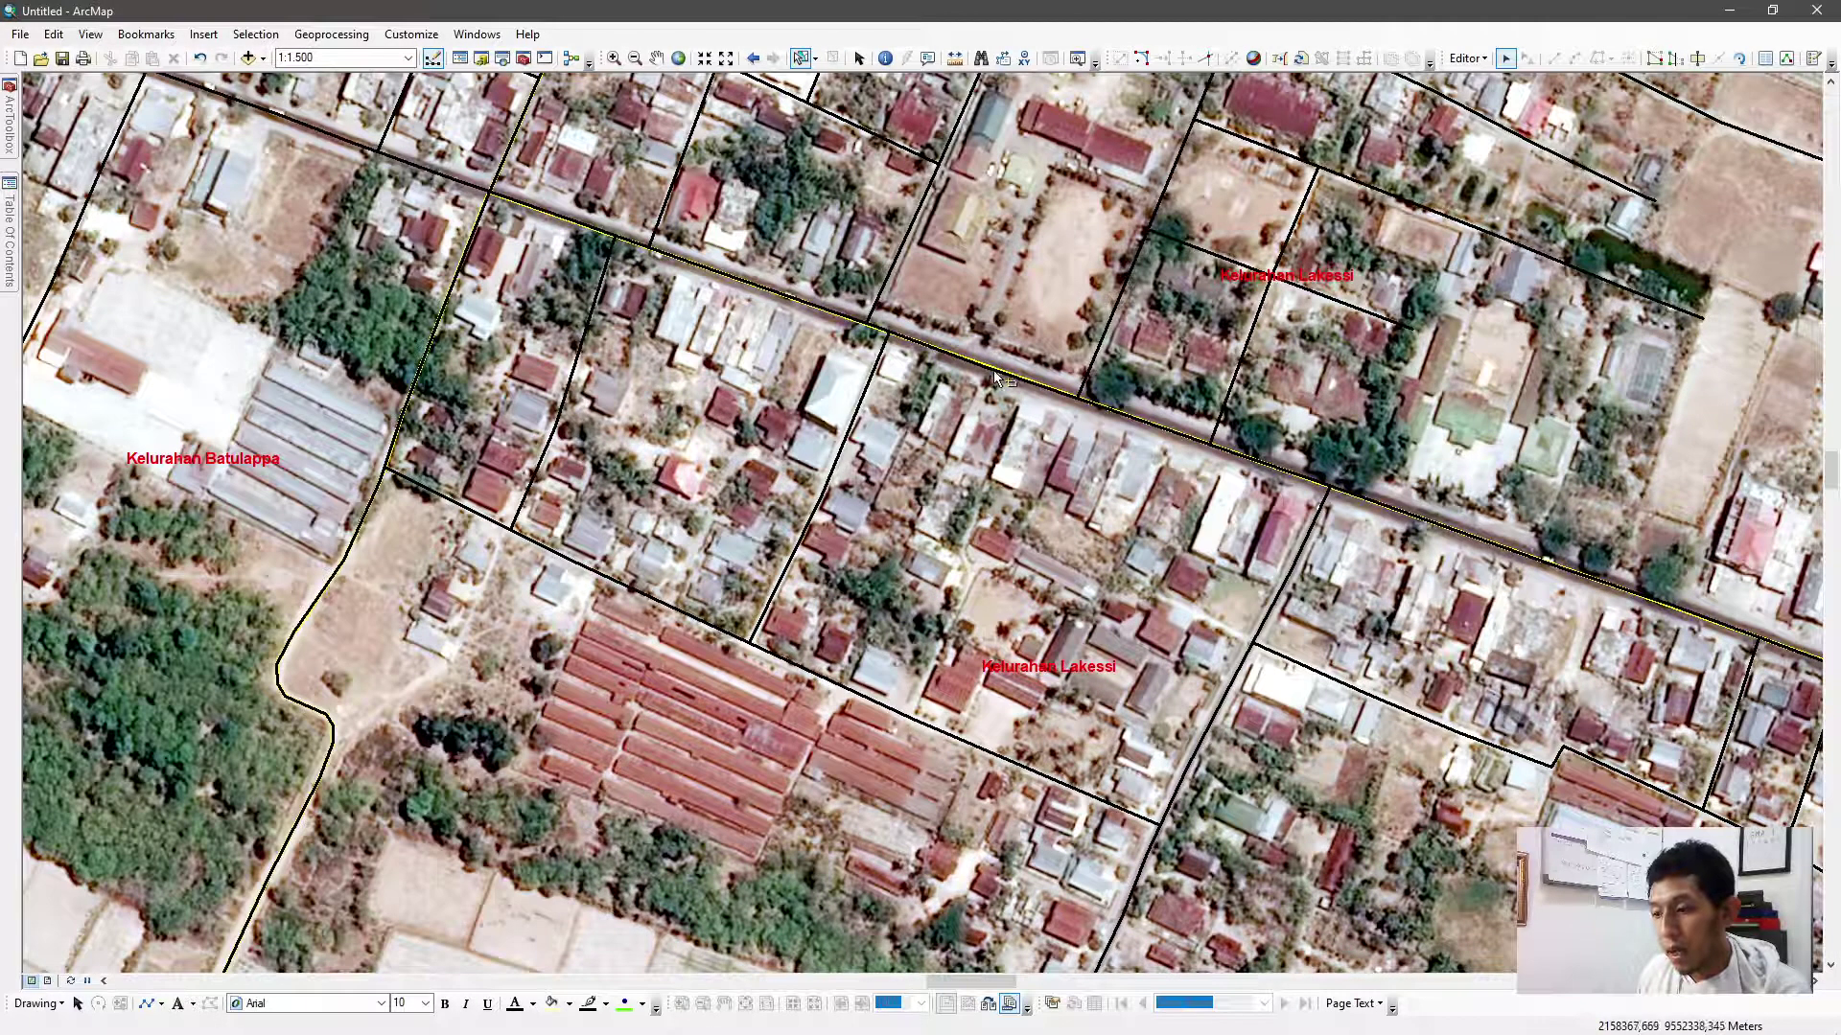
scroll(1001, 369, down, 1)
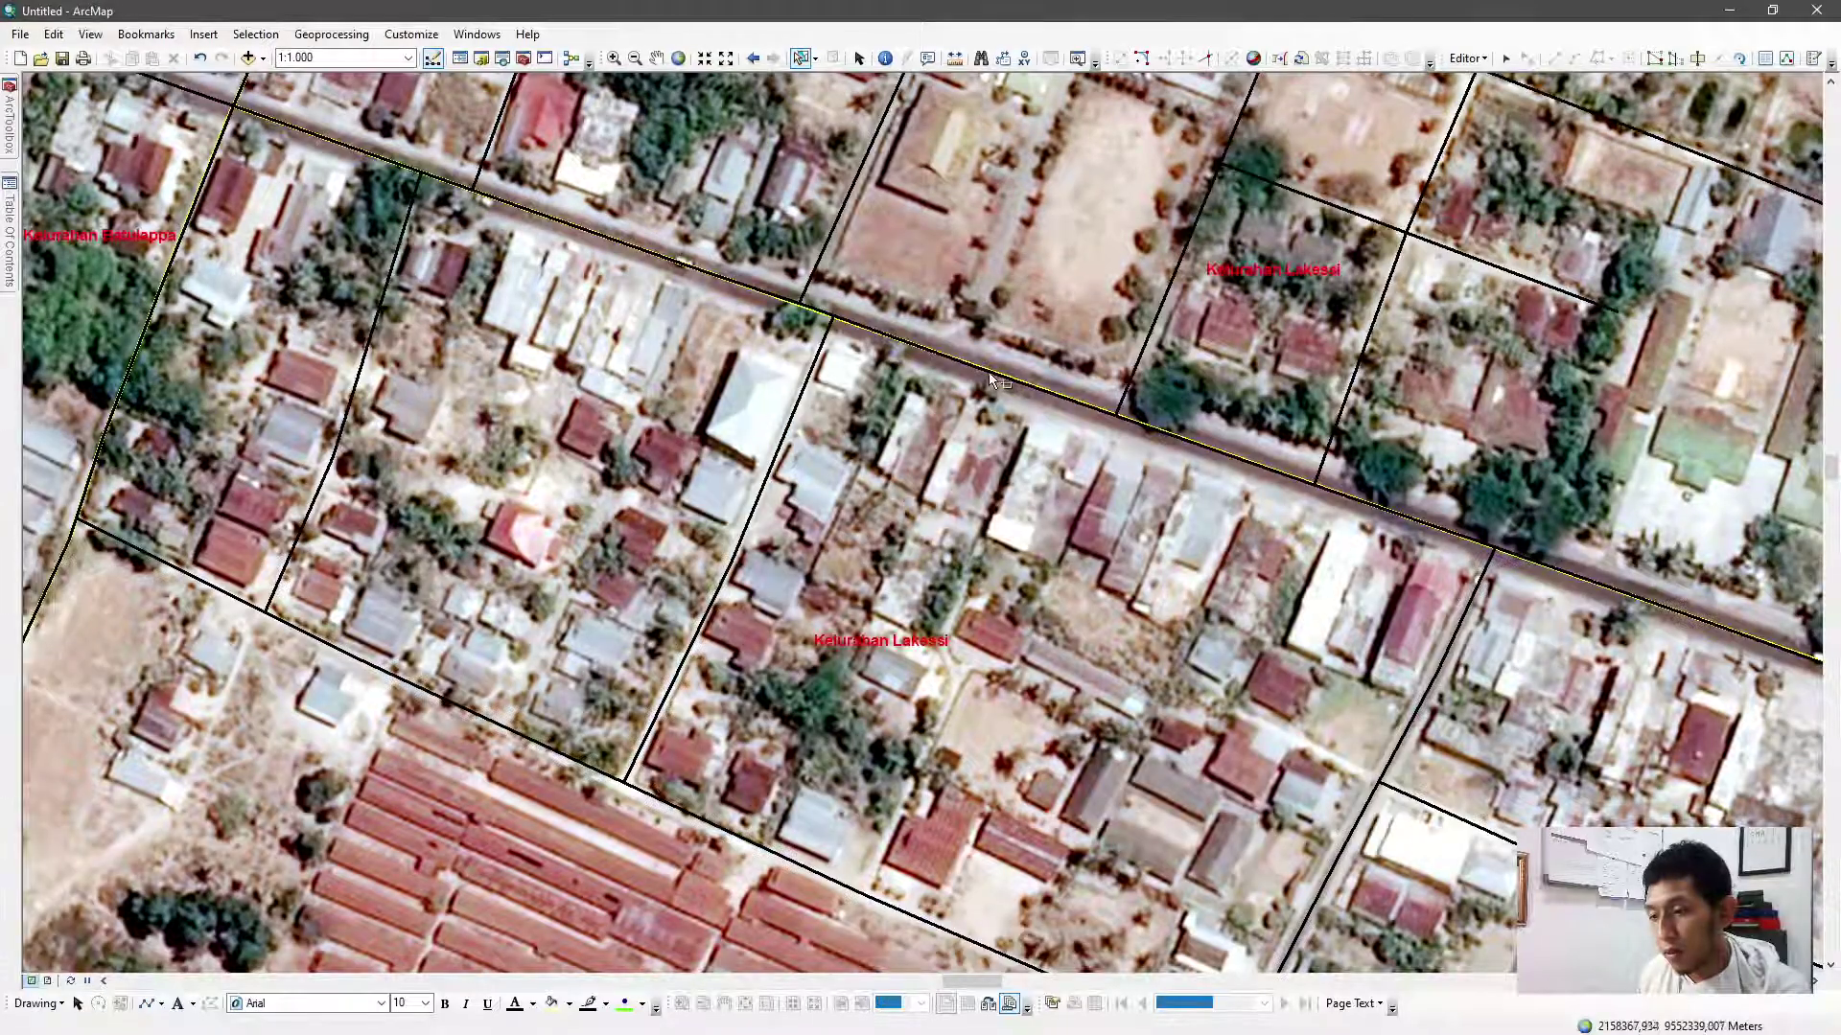
drag(769, 307, 1037, 450)
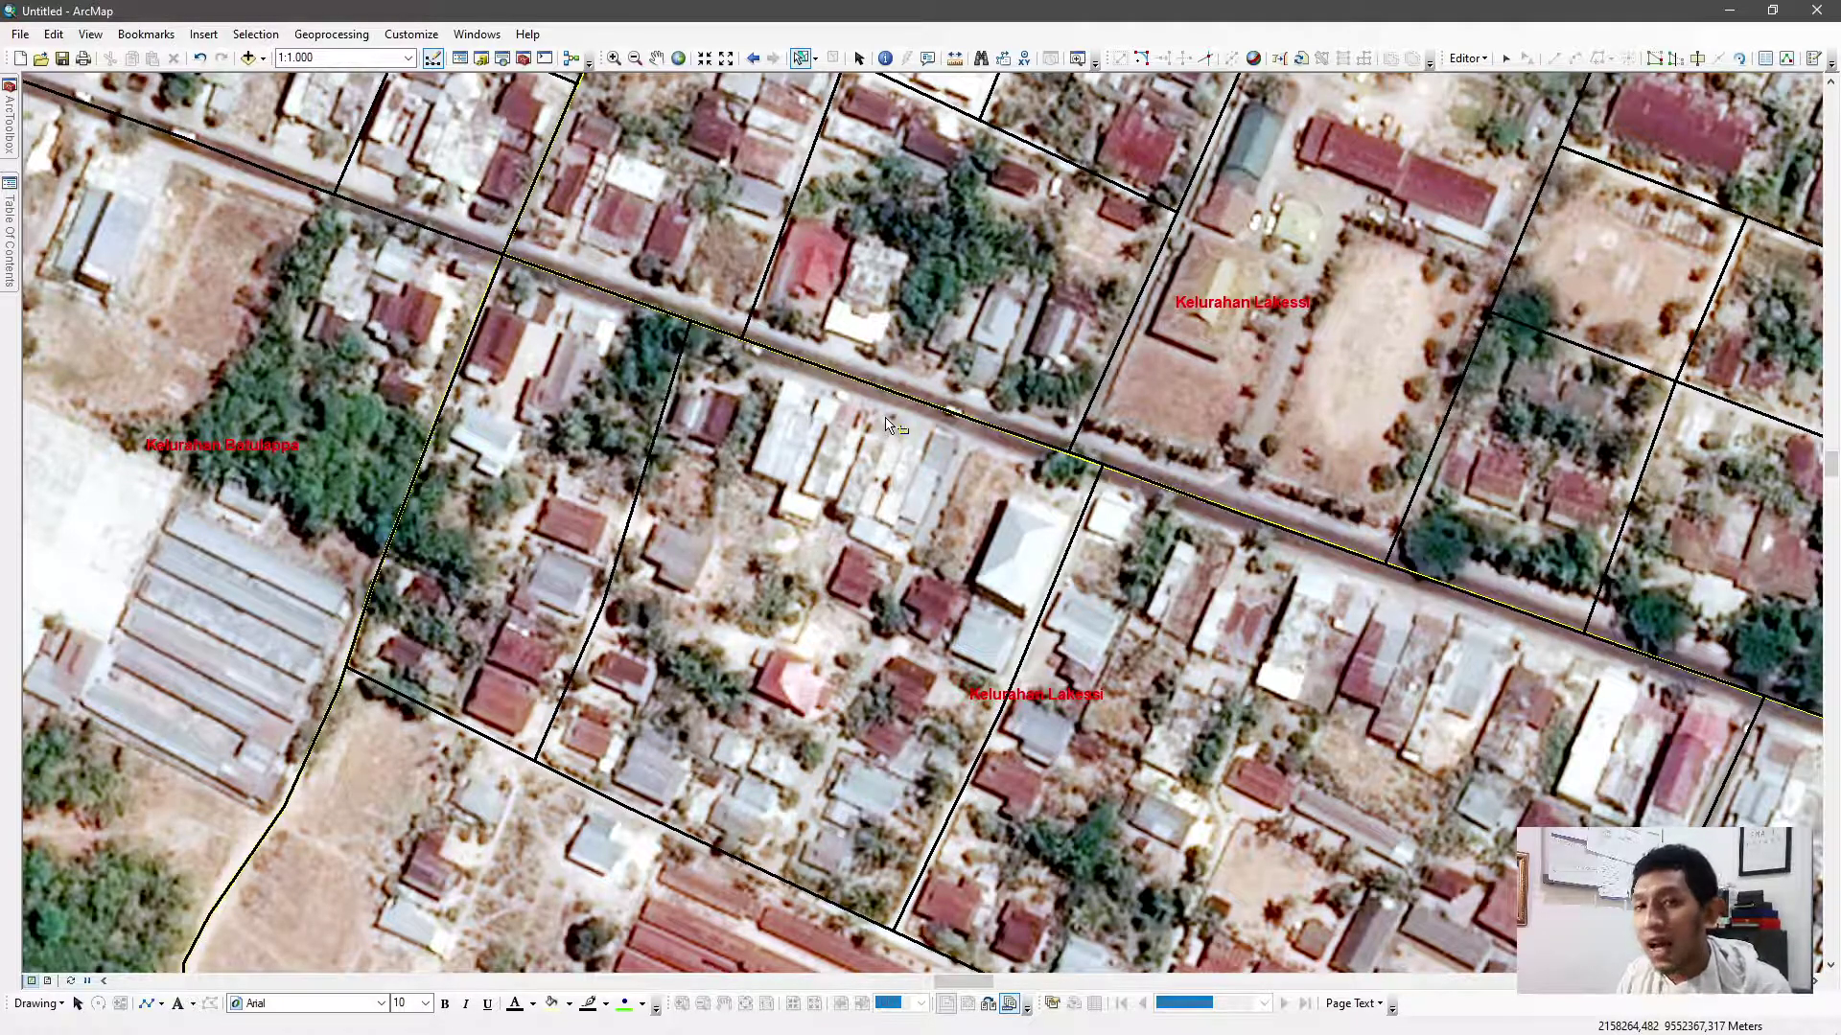
scroll(886, 423, up, 1)
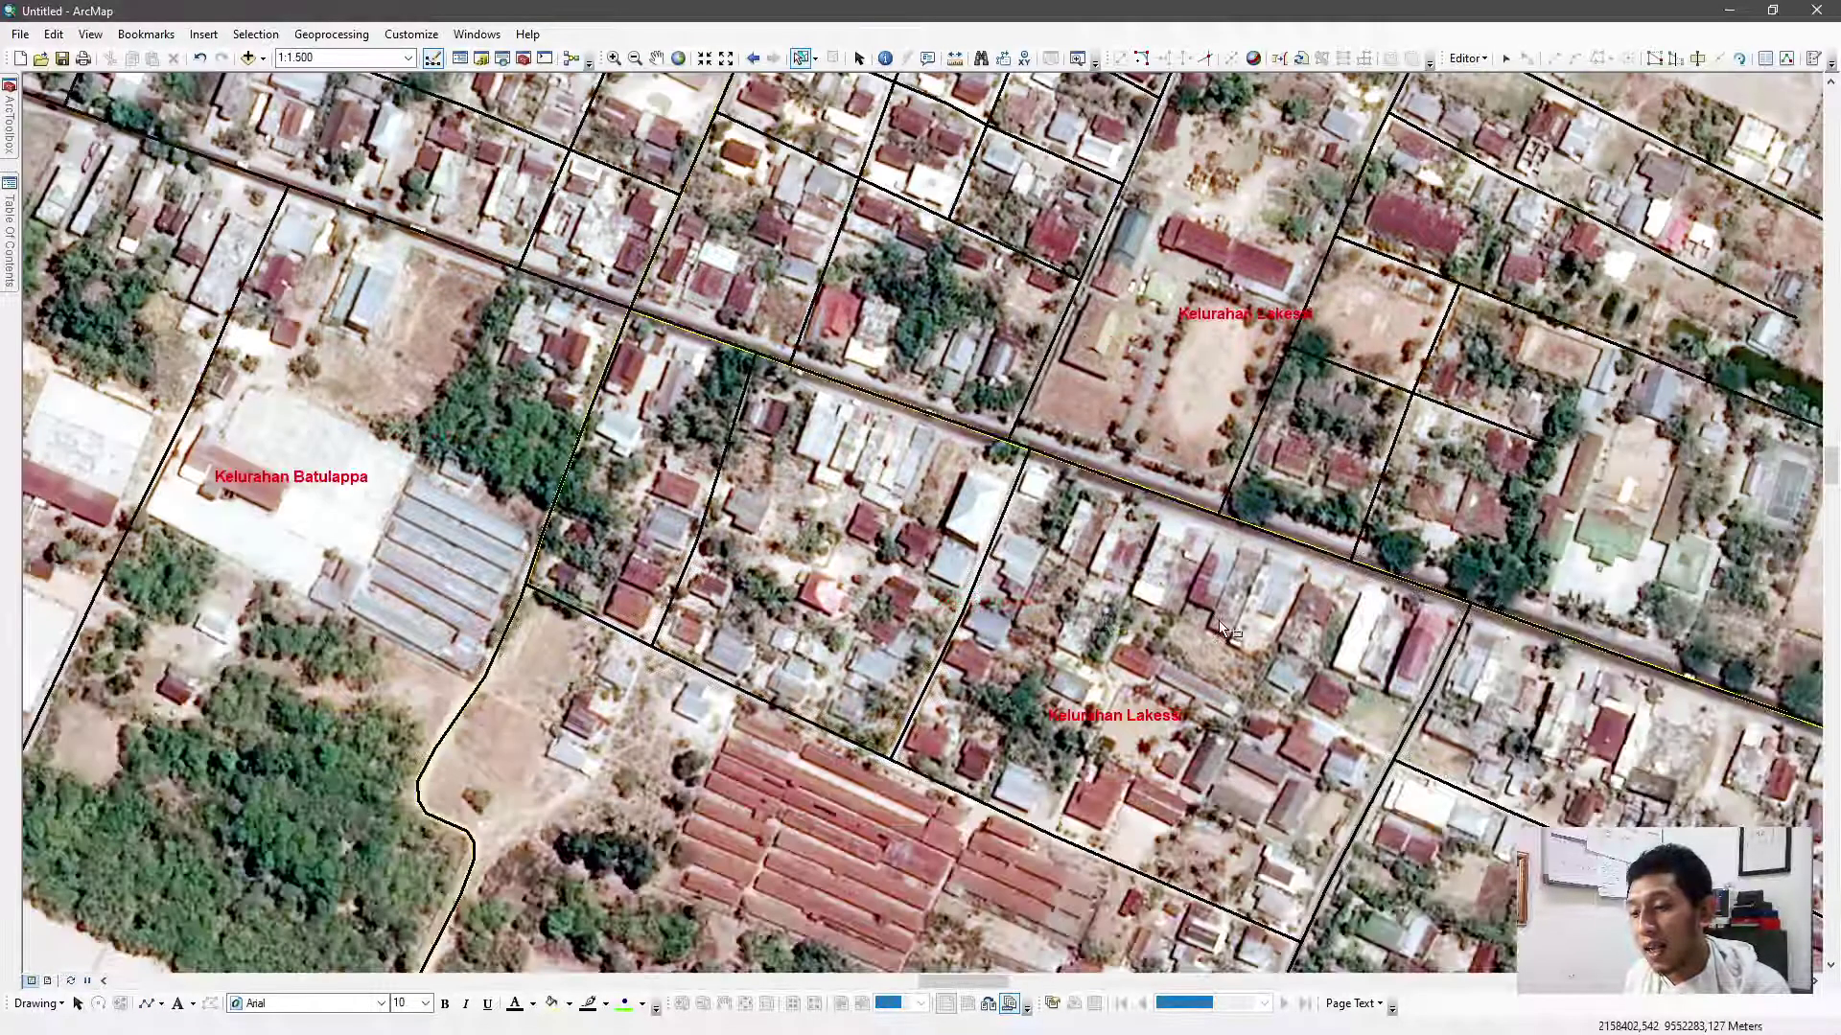
scroll(886, 484, down, 3)
scroll(891, 489, up, 10)
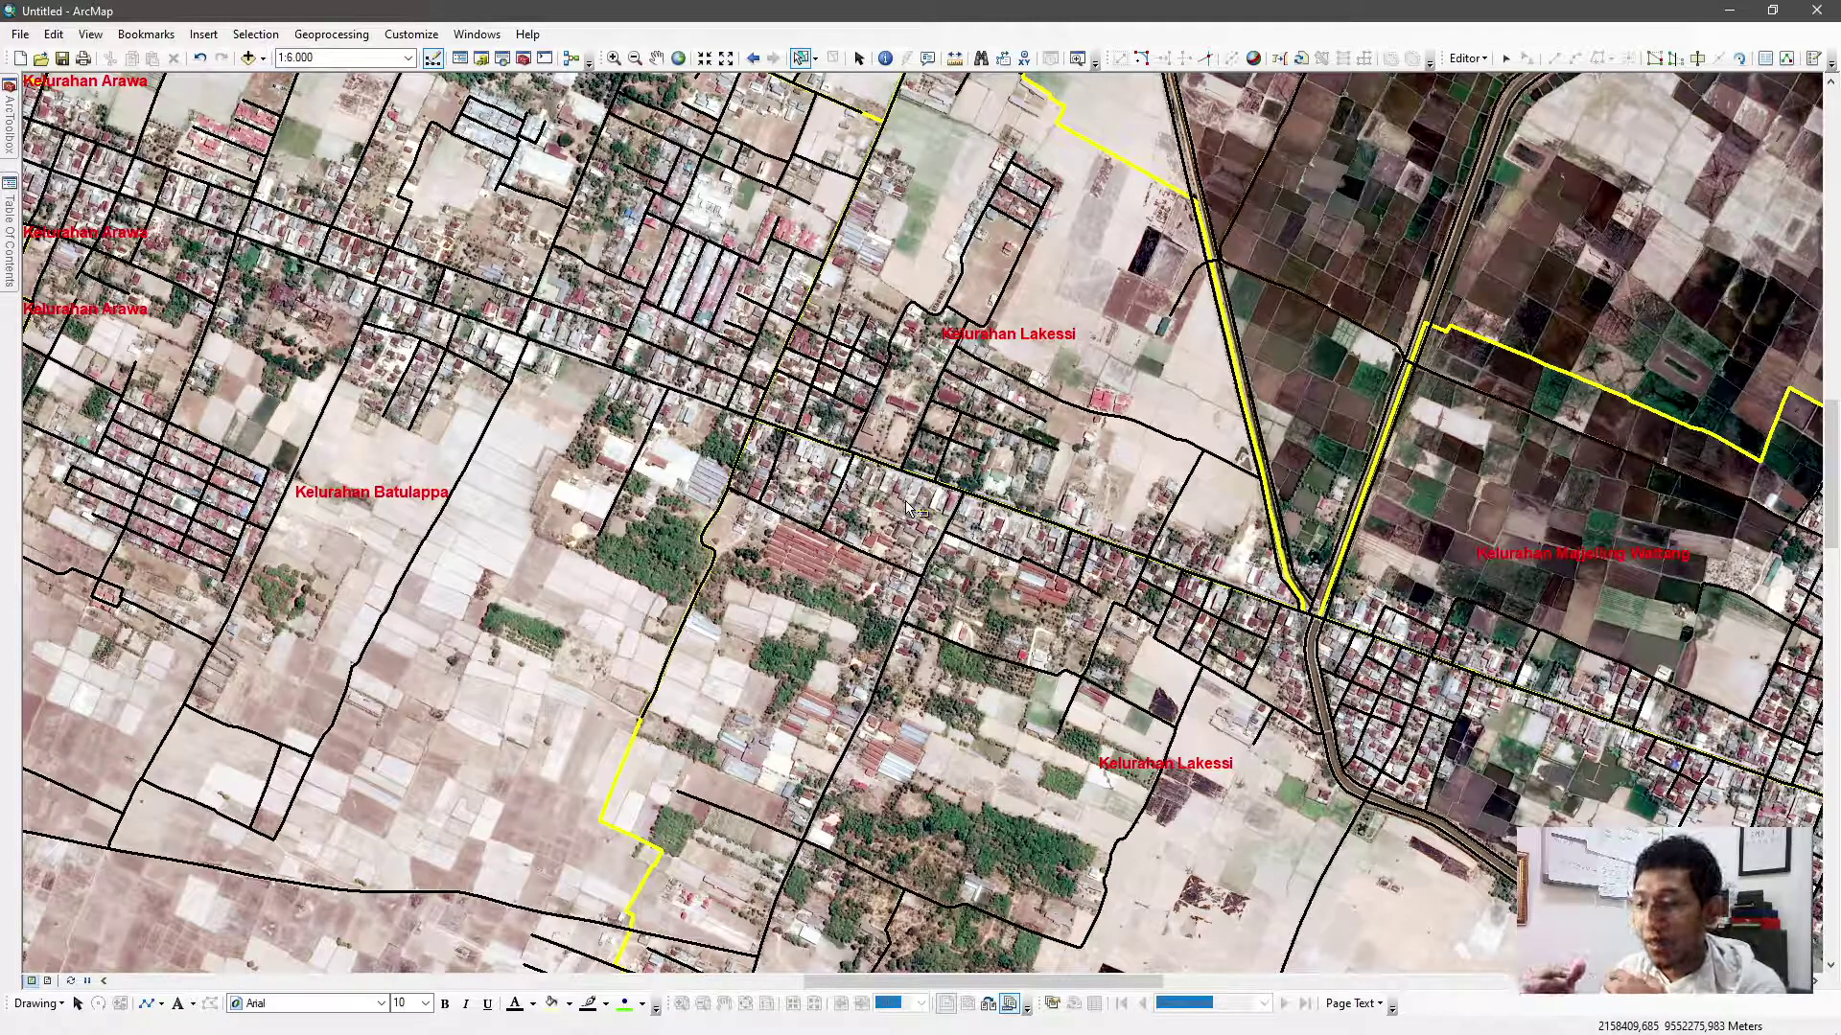
Undo the manual cut and reselect the whole Kelurahan Lakessi polygon
click(1115, 384)
click(1302, 441)
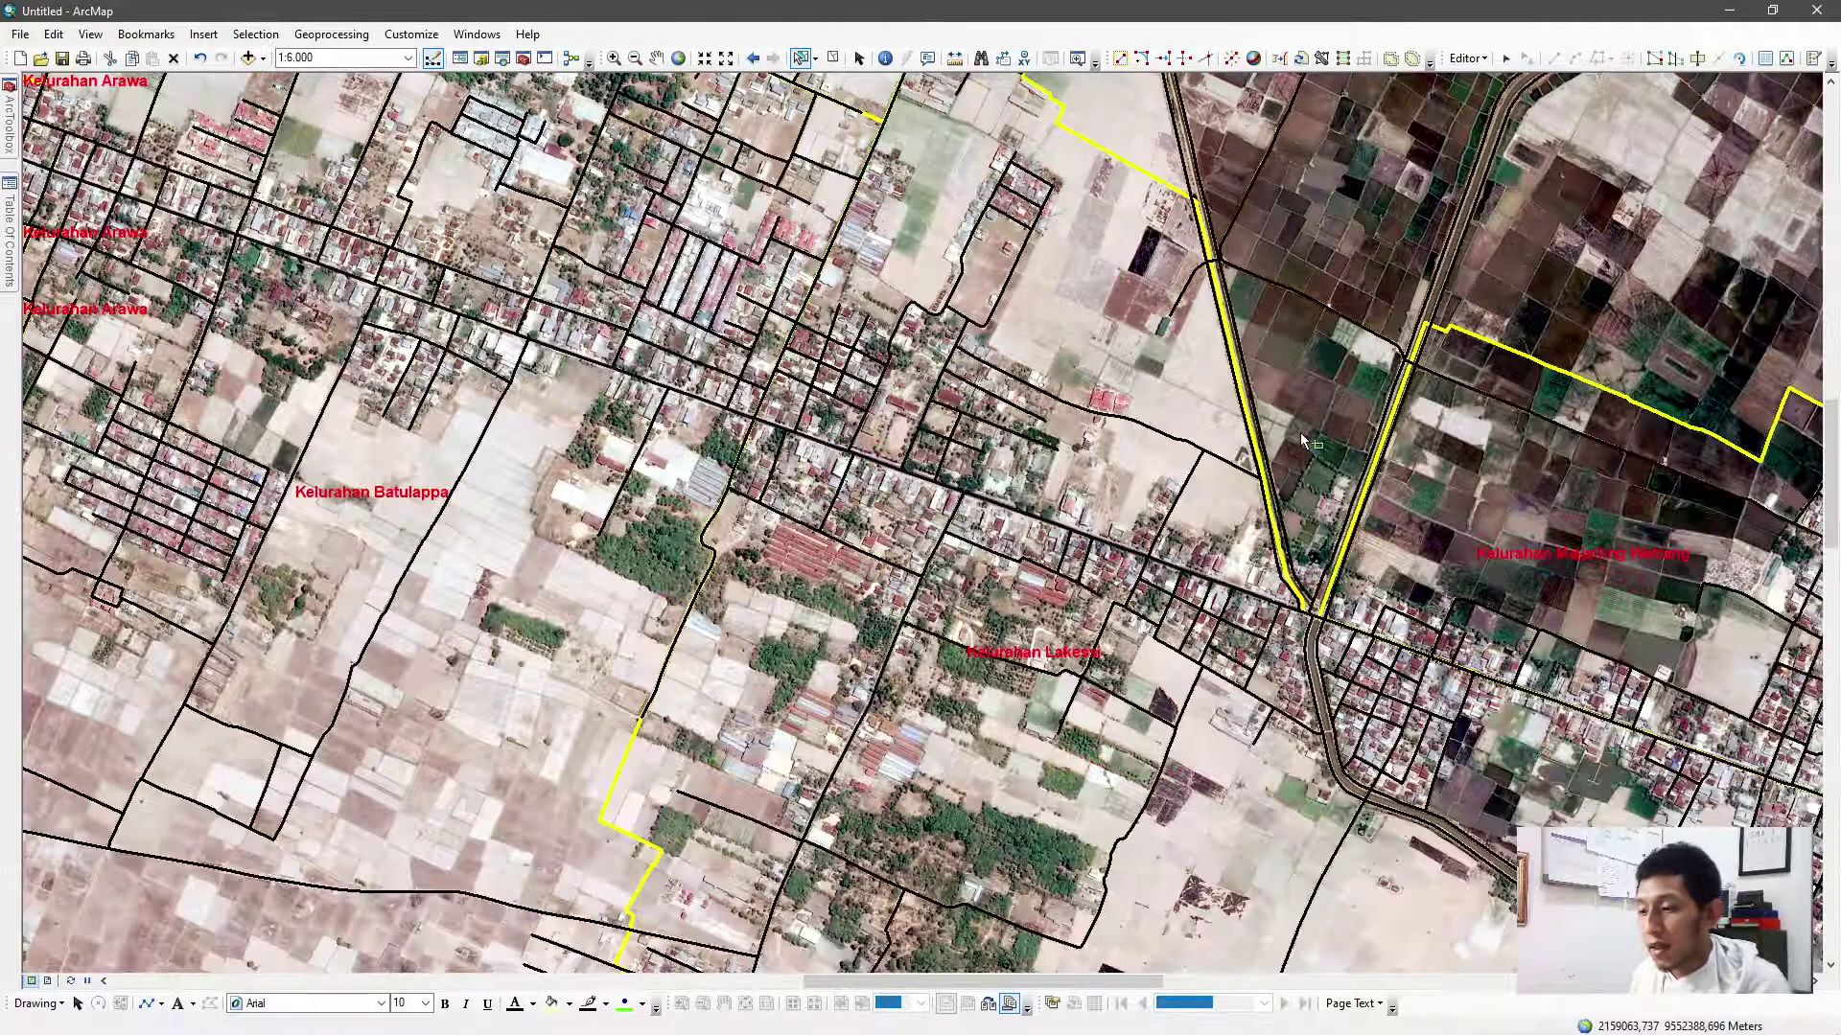
click(1302, 441)
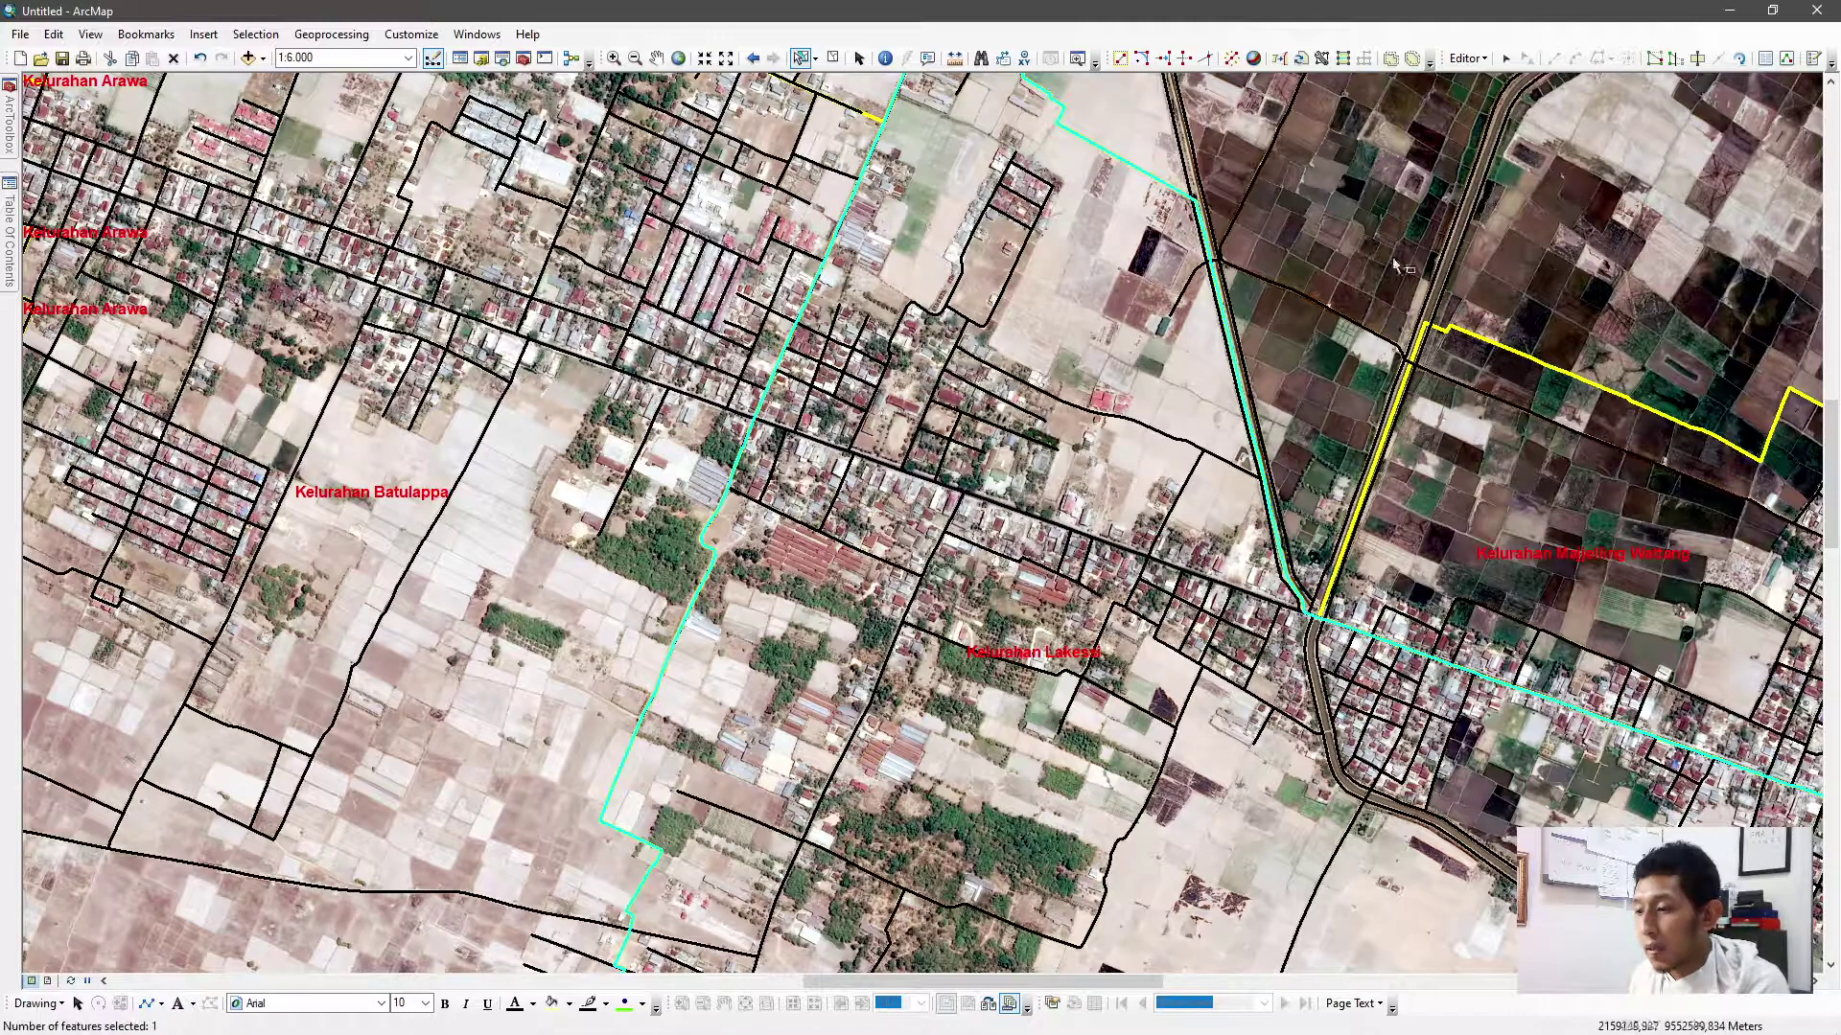
Cut the selected Kelurahan Lakessi polygon with the Trace tool along the main road, from the Batulappa boundary to the river junction
click(1599, 61)
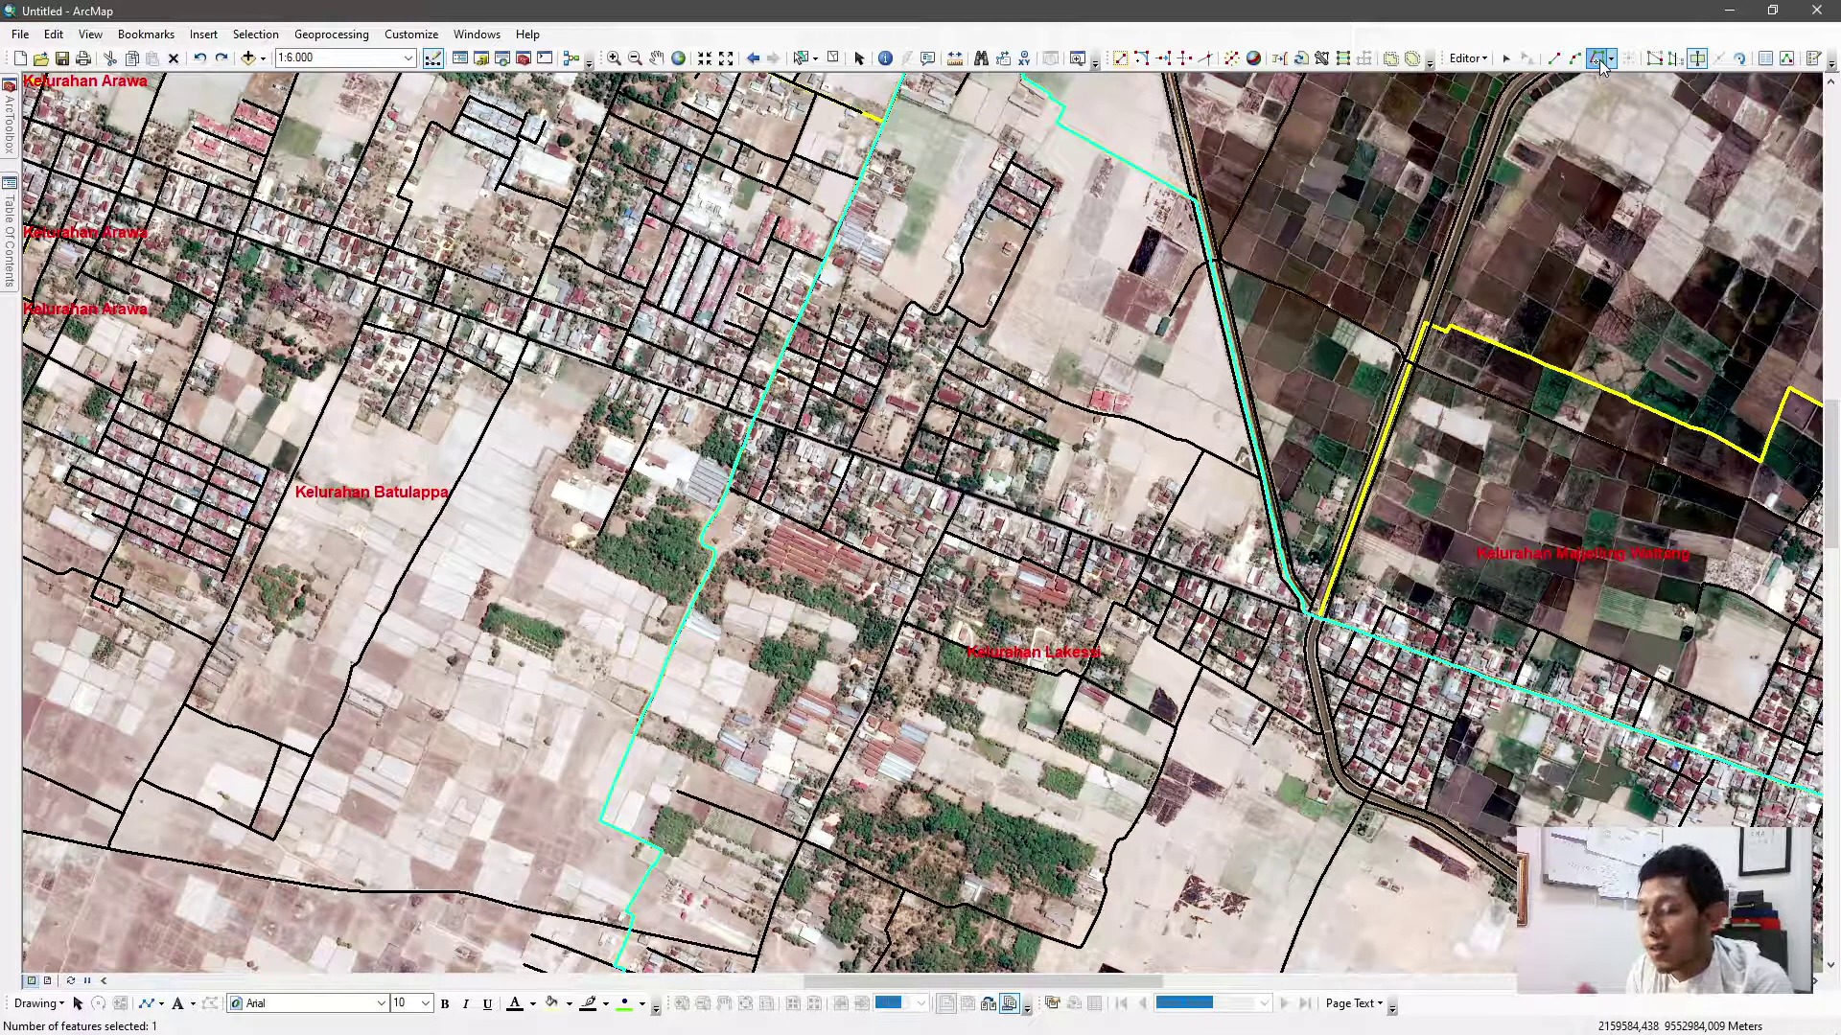
click(1596, 59)
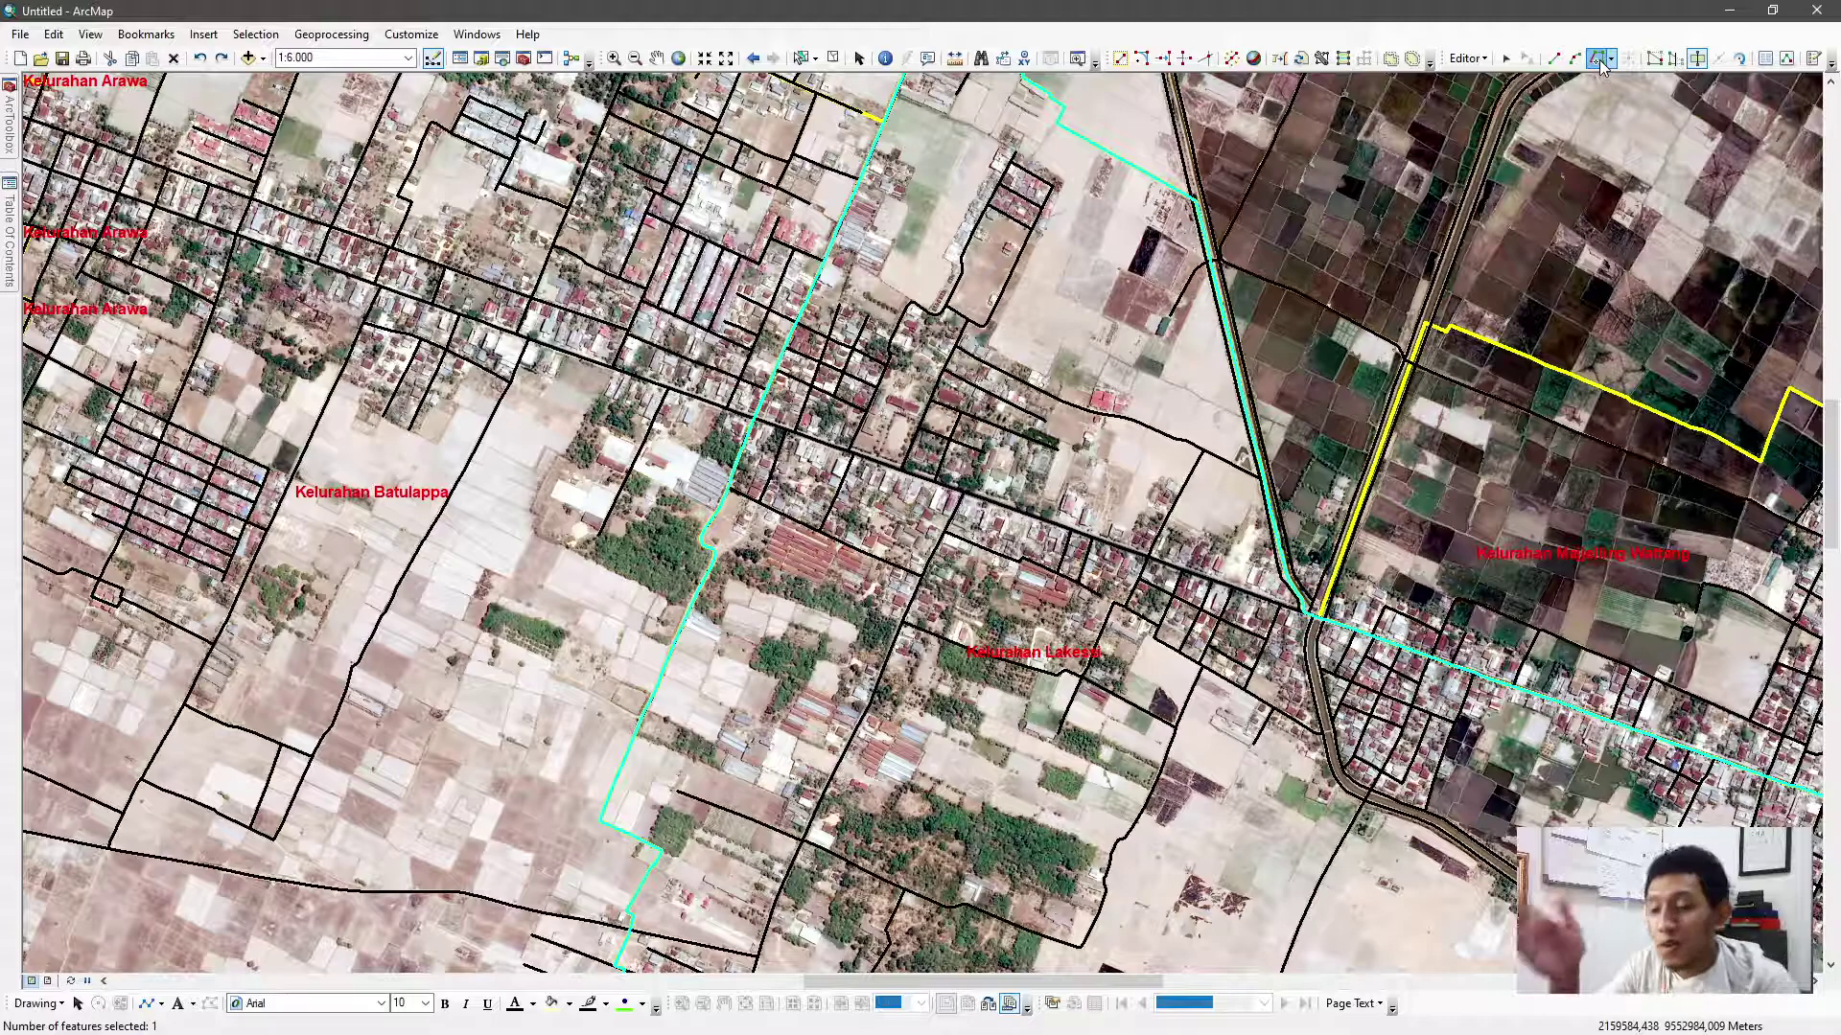
click(733, 412)
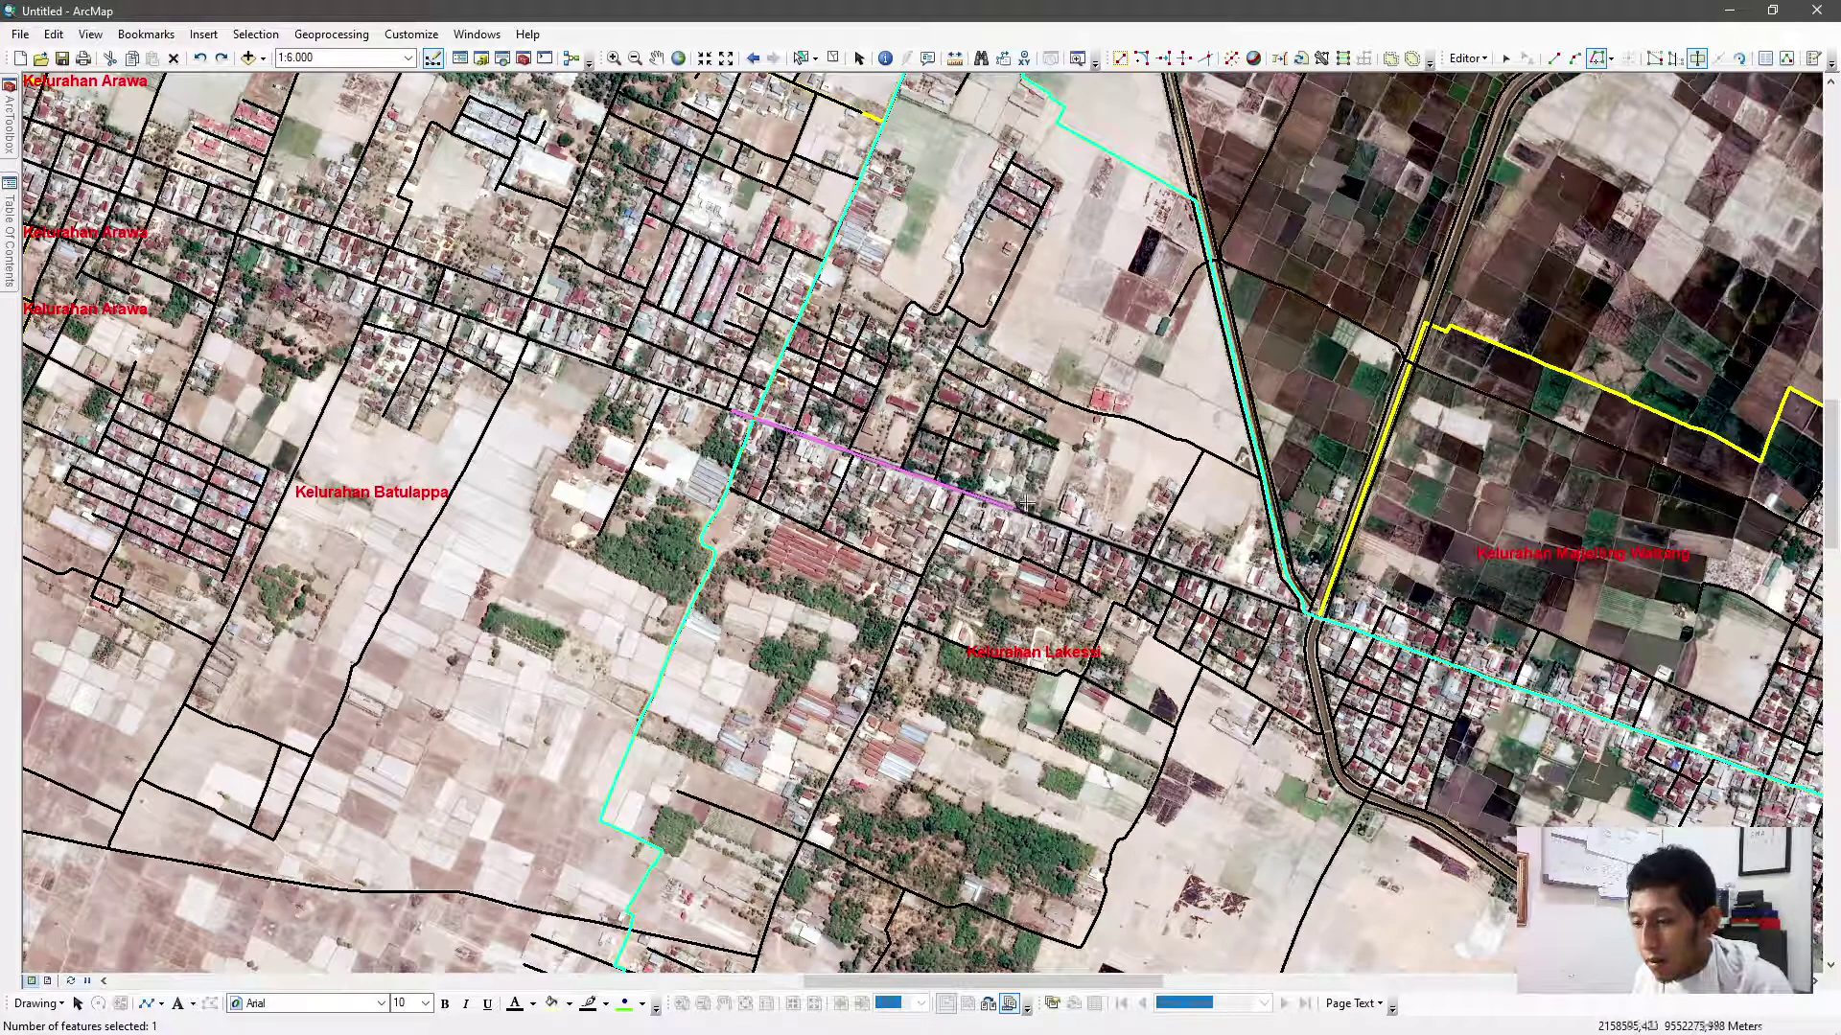
double_click(1279, 591)
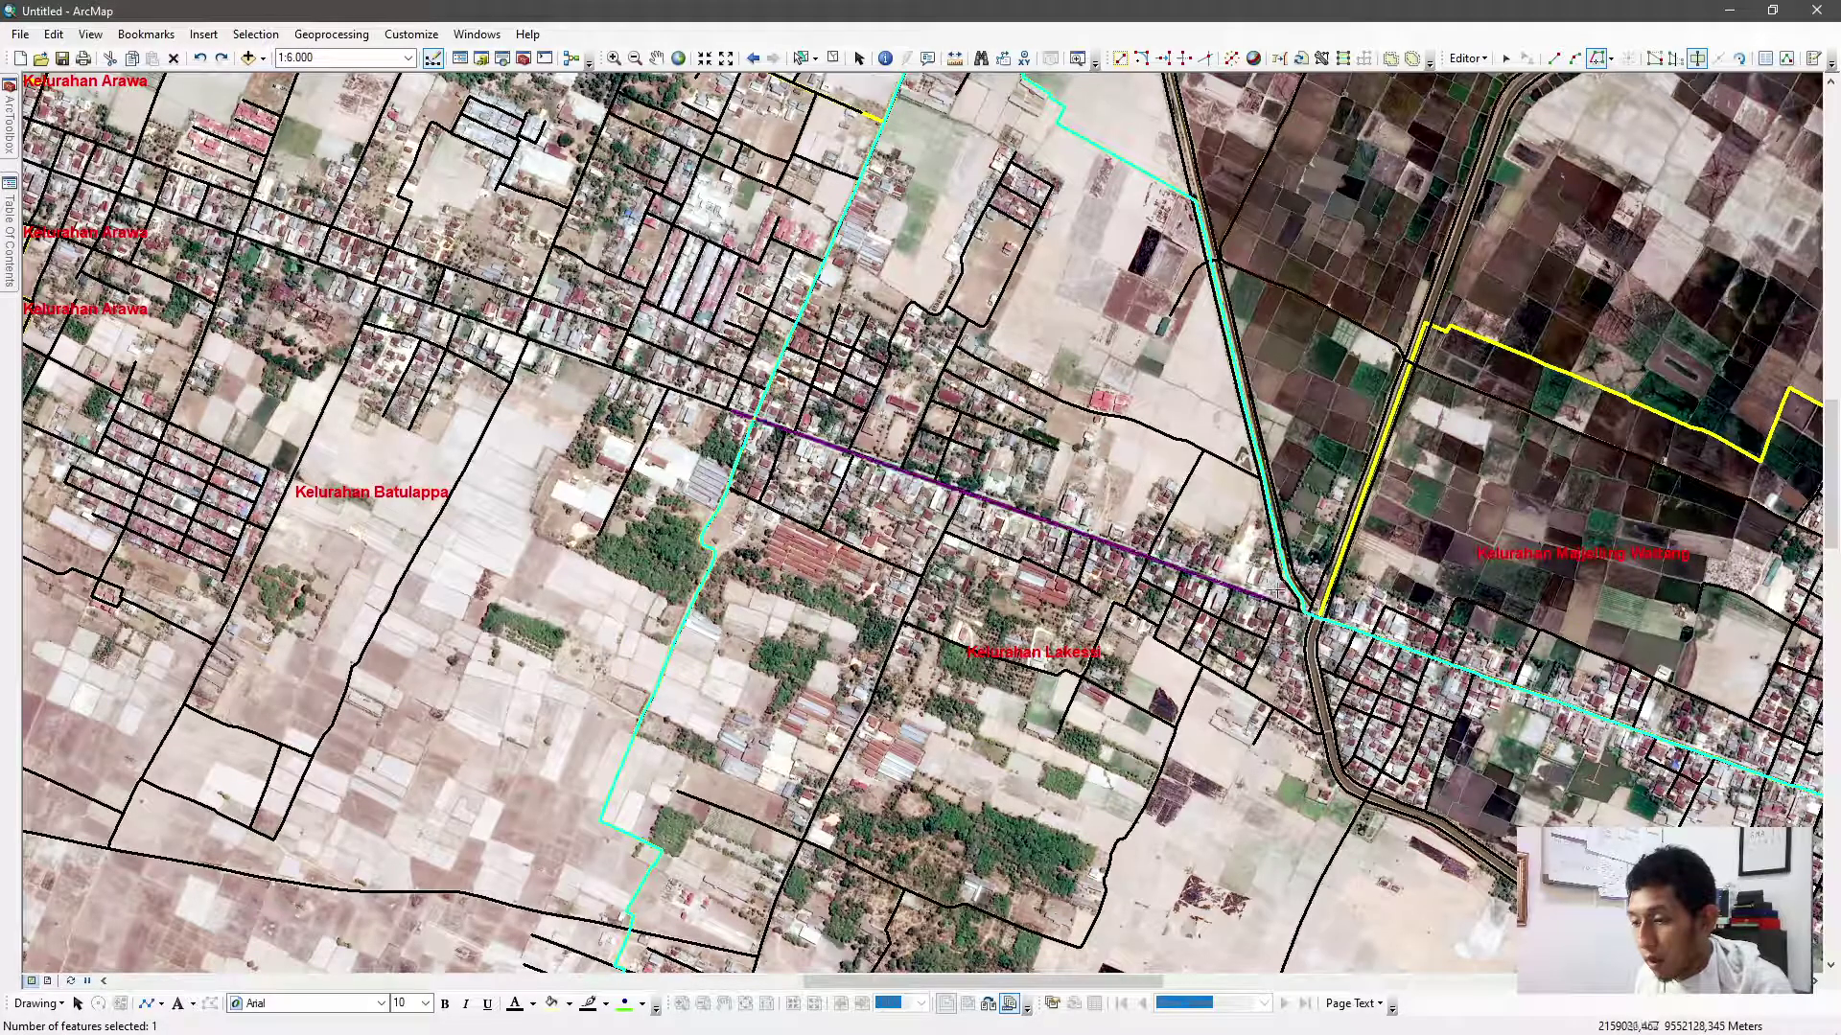
click(1326, 610)
scroll(1496, 652, up, 3)
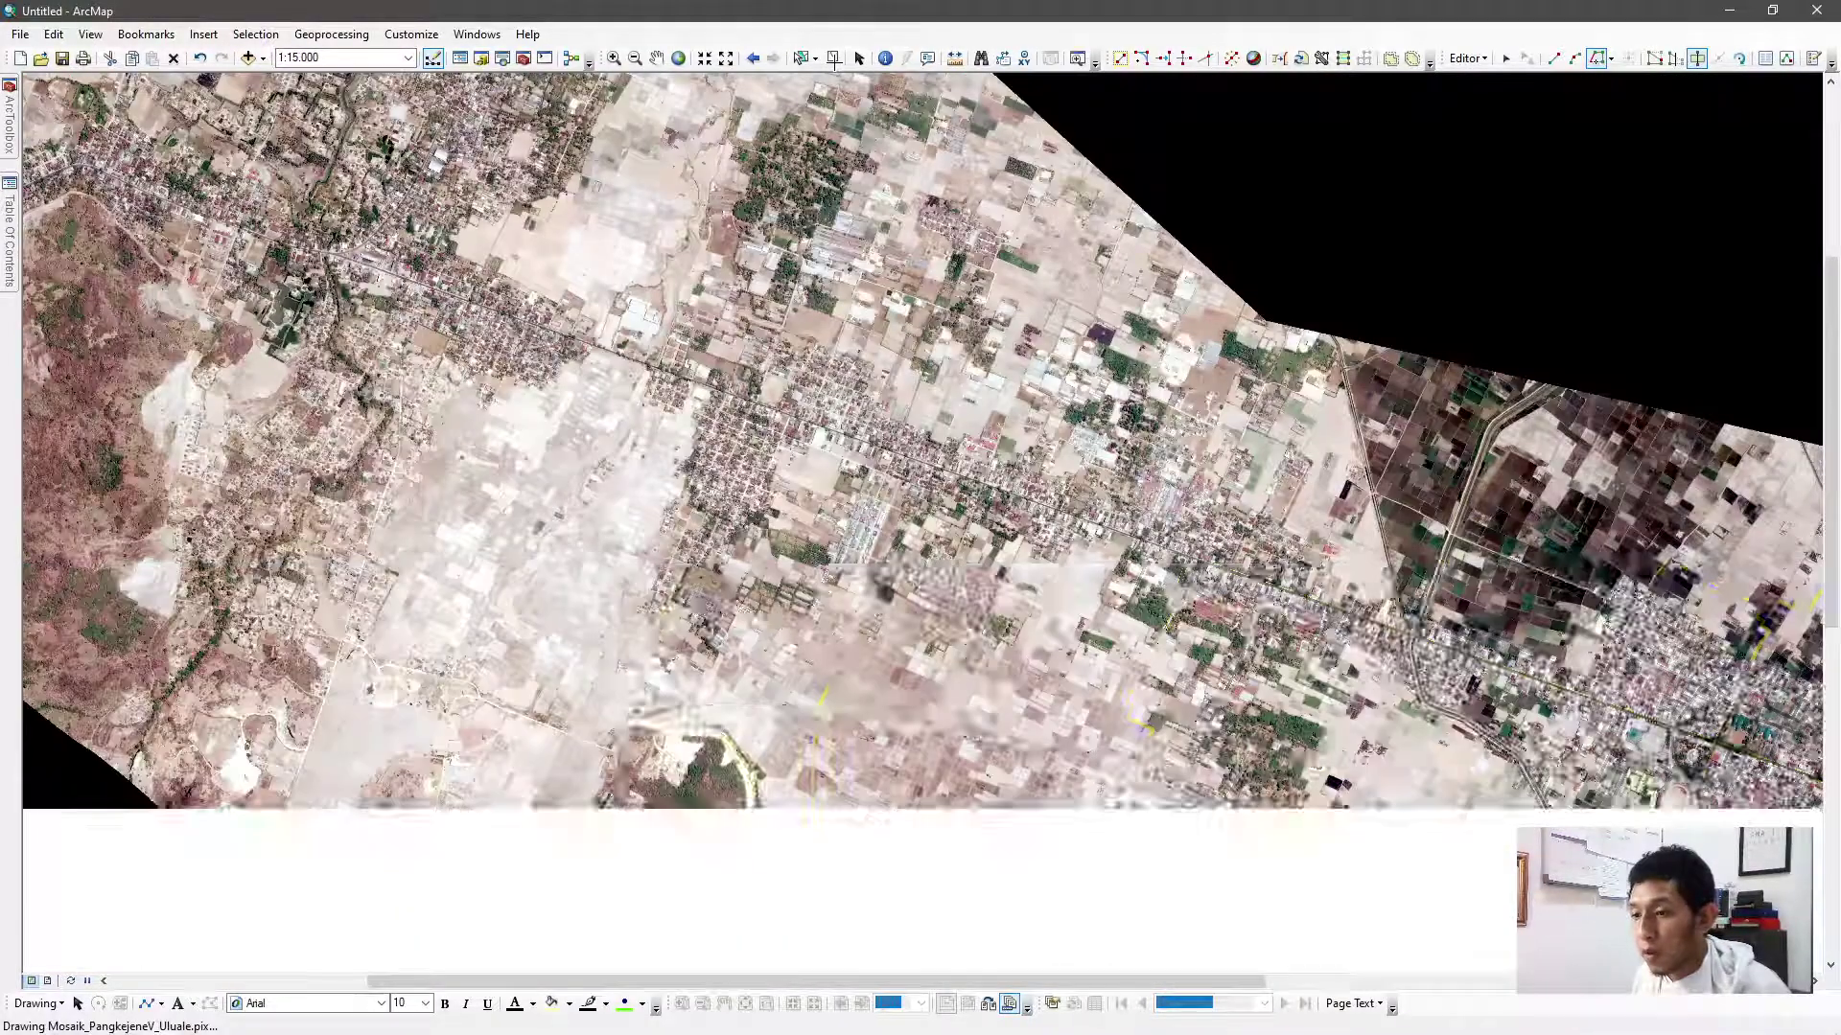
Select the northern part of the cut Kelurahan Lakessi polygon and hide the Jalan_Line layer
click(800, 57)
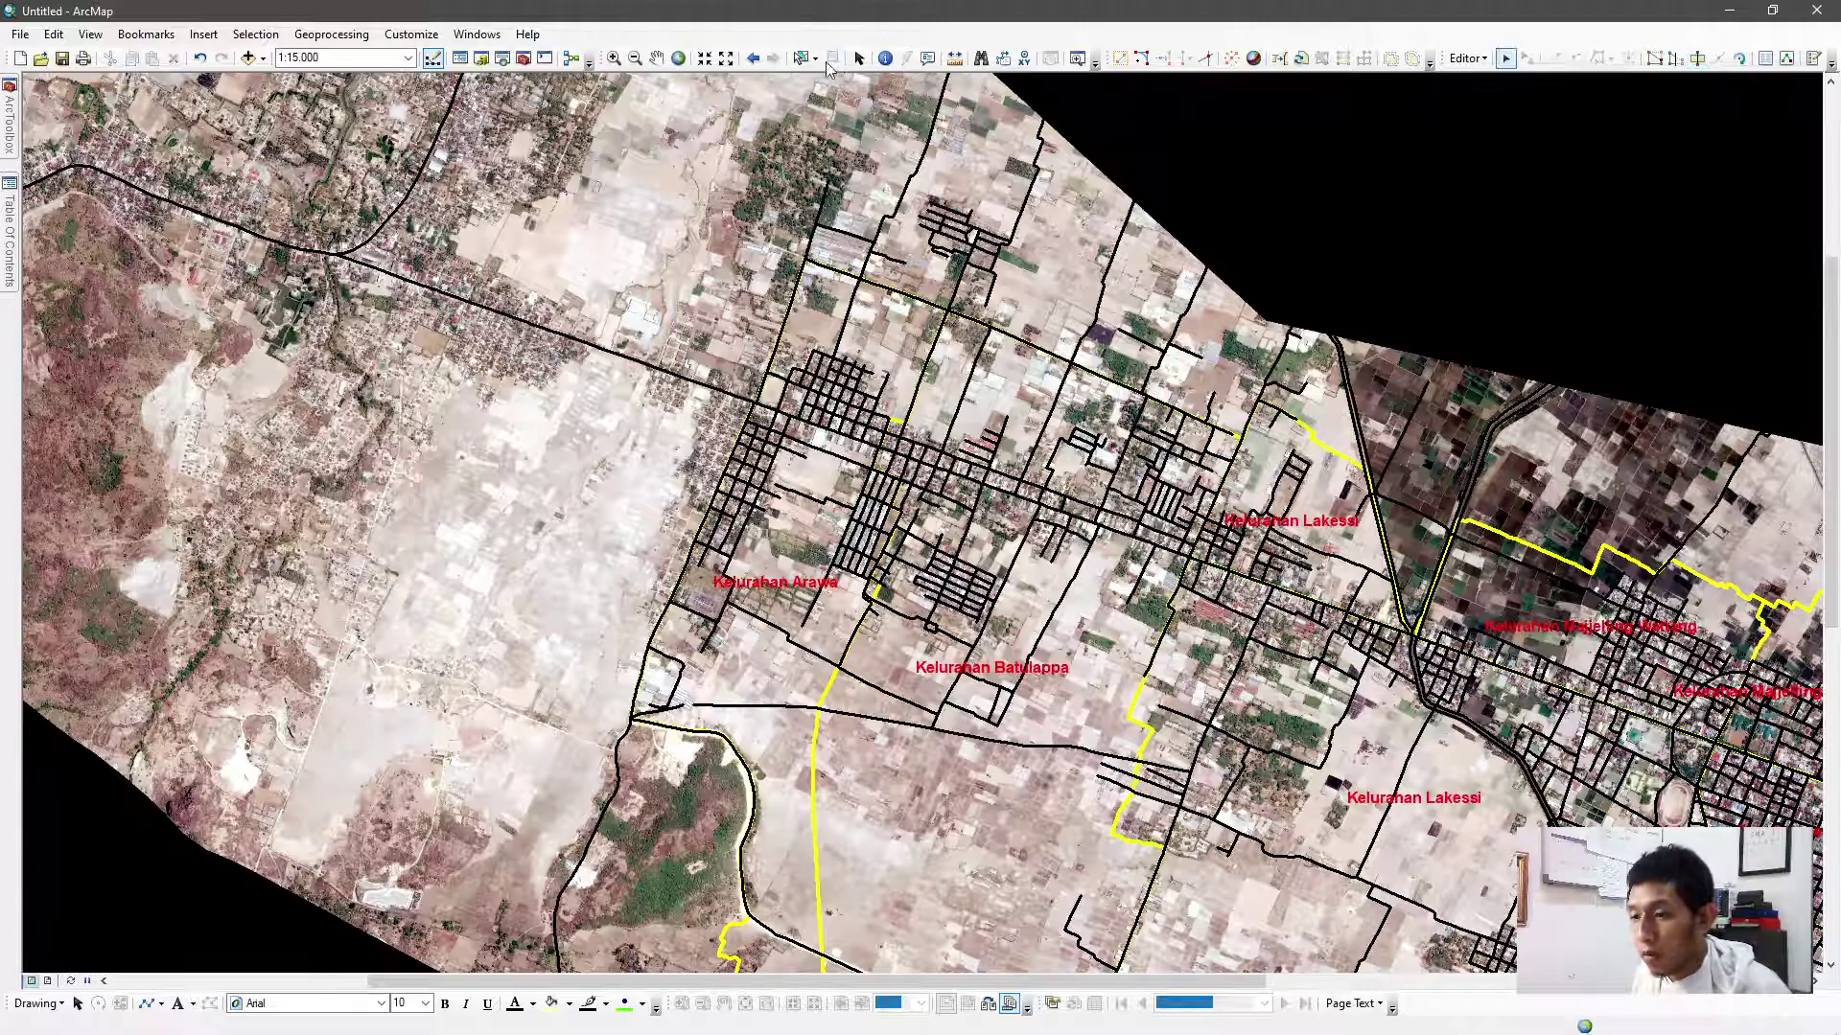
drag(1328, 563, 896, 457)
click(910, 443)
click(958, 591)
click(935, 479)
click(961, 599)
click(957, 506)
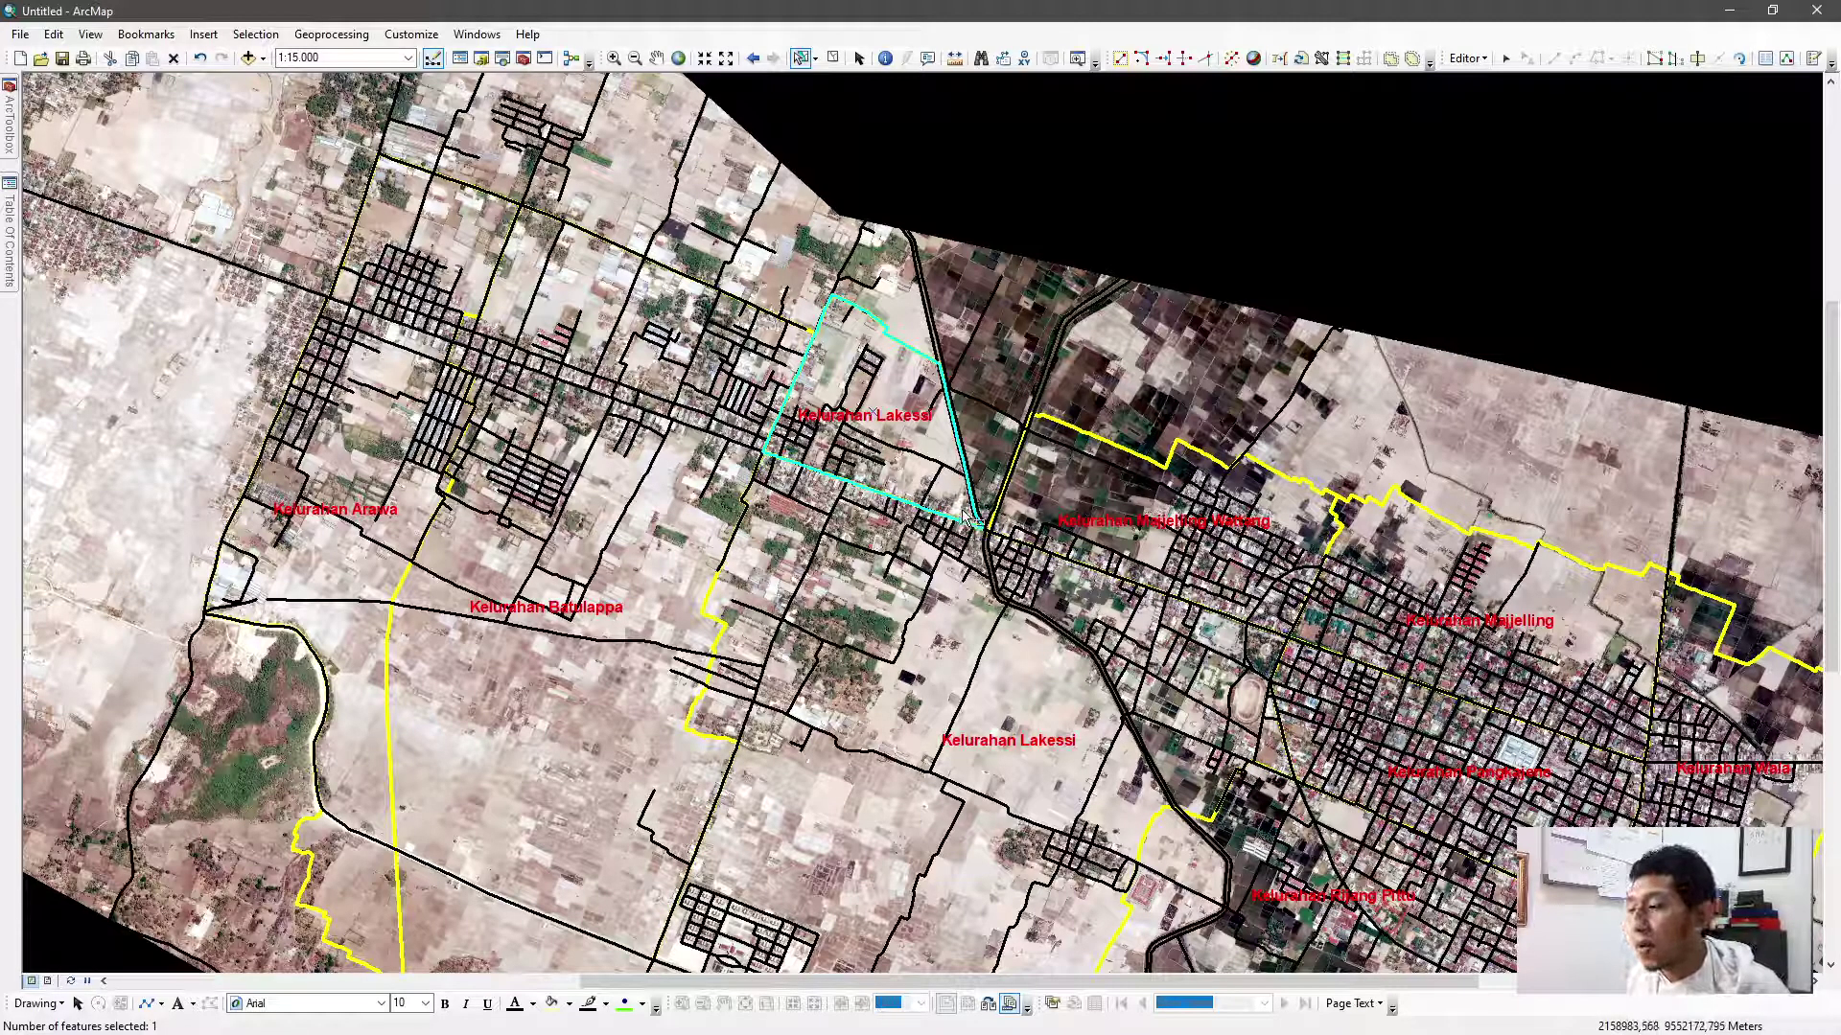
click(5, 191)
click(69, 160)
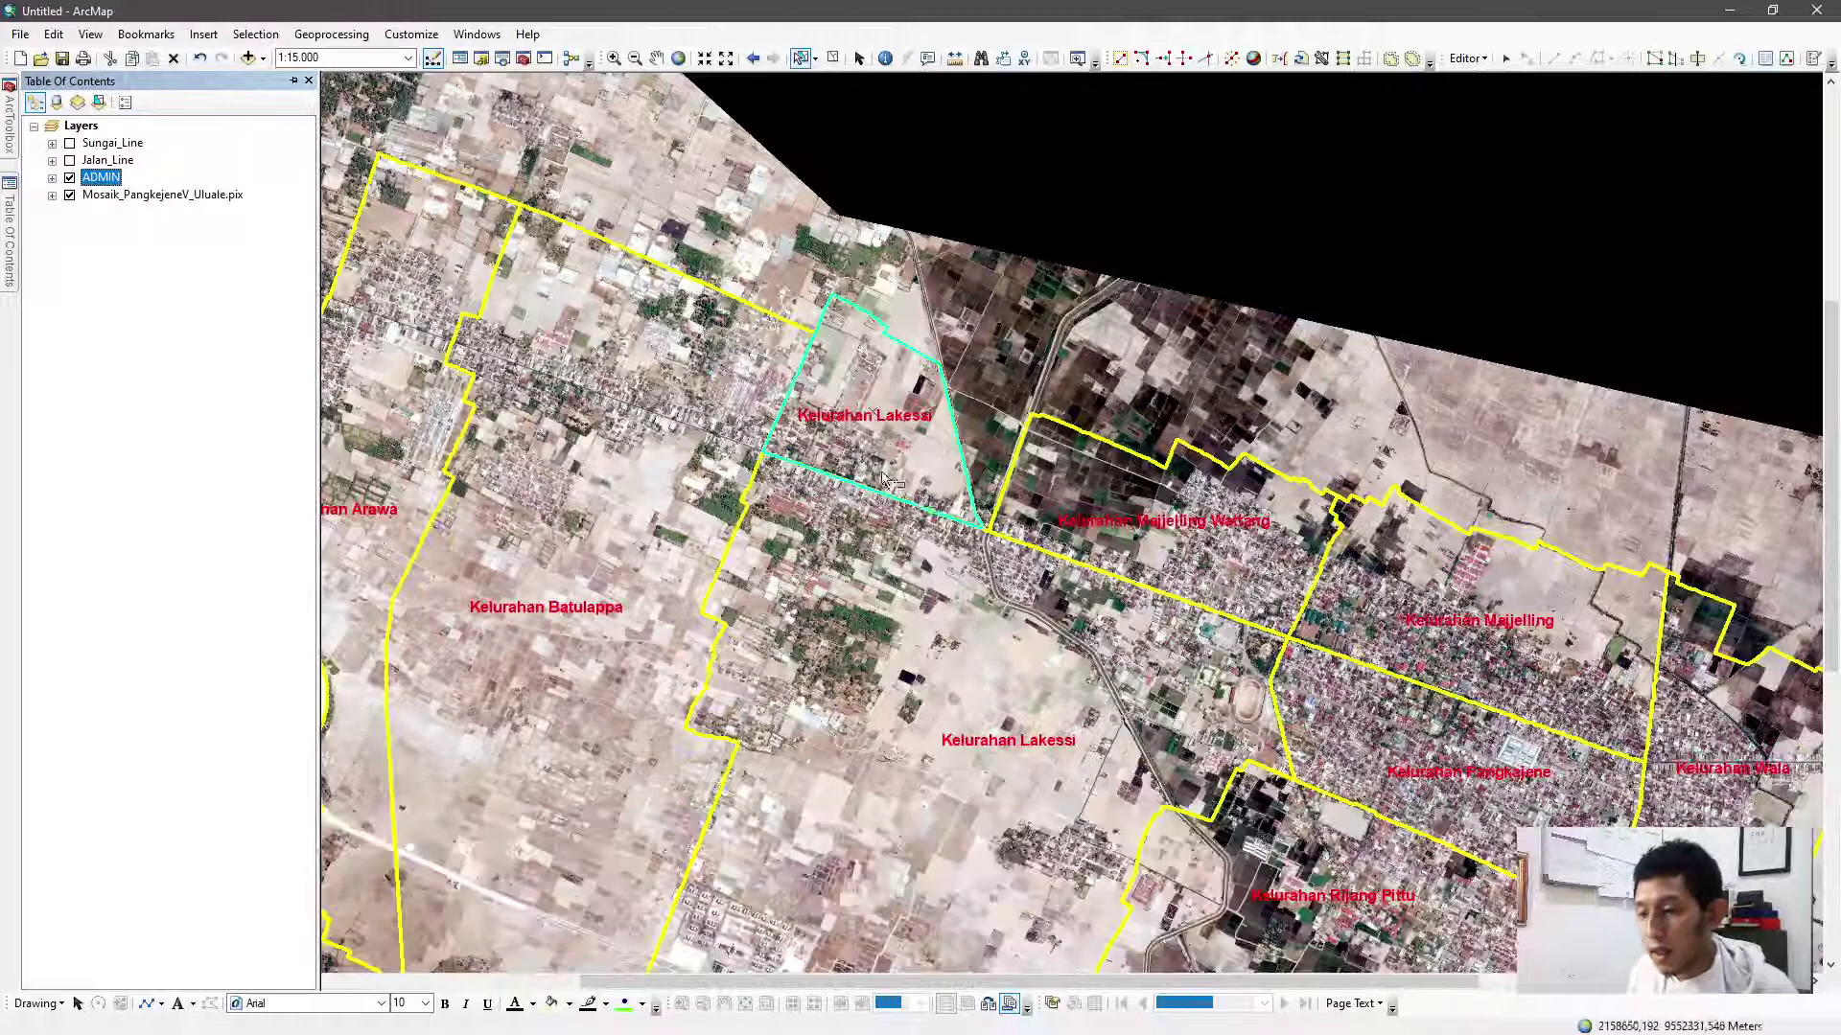
Merge the northern part of Kelurahan Lakessi with Kelurahan Majjelling Wattang, keeping the first Kec. Maritengngae (ADMIN) entry as the target feature
click(833, 59)
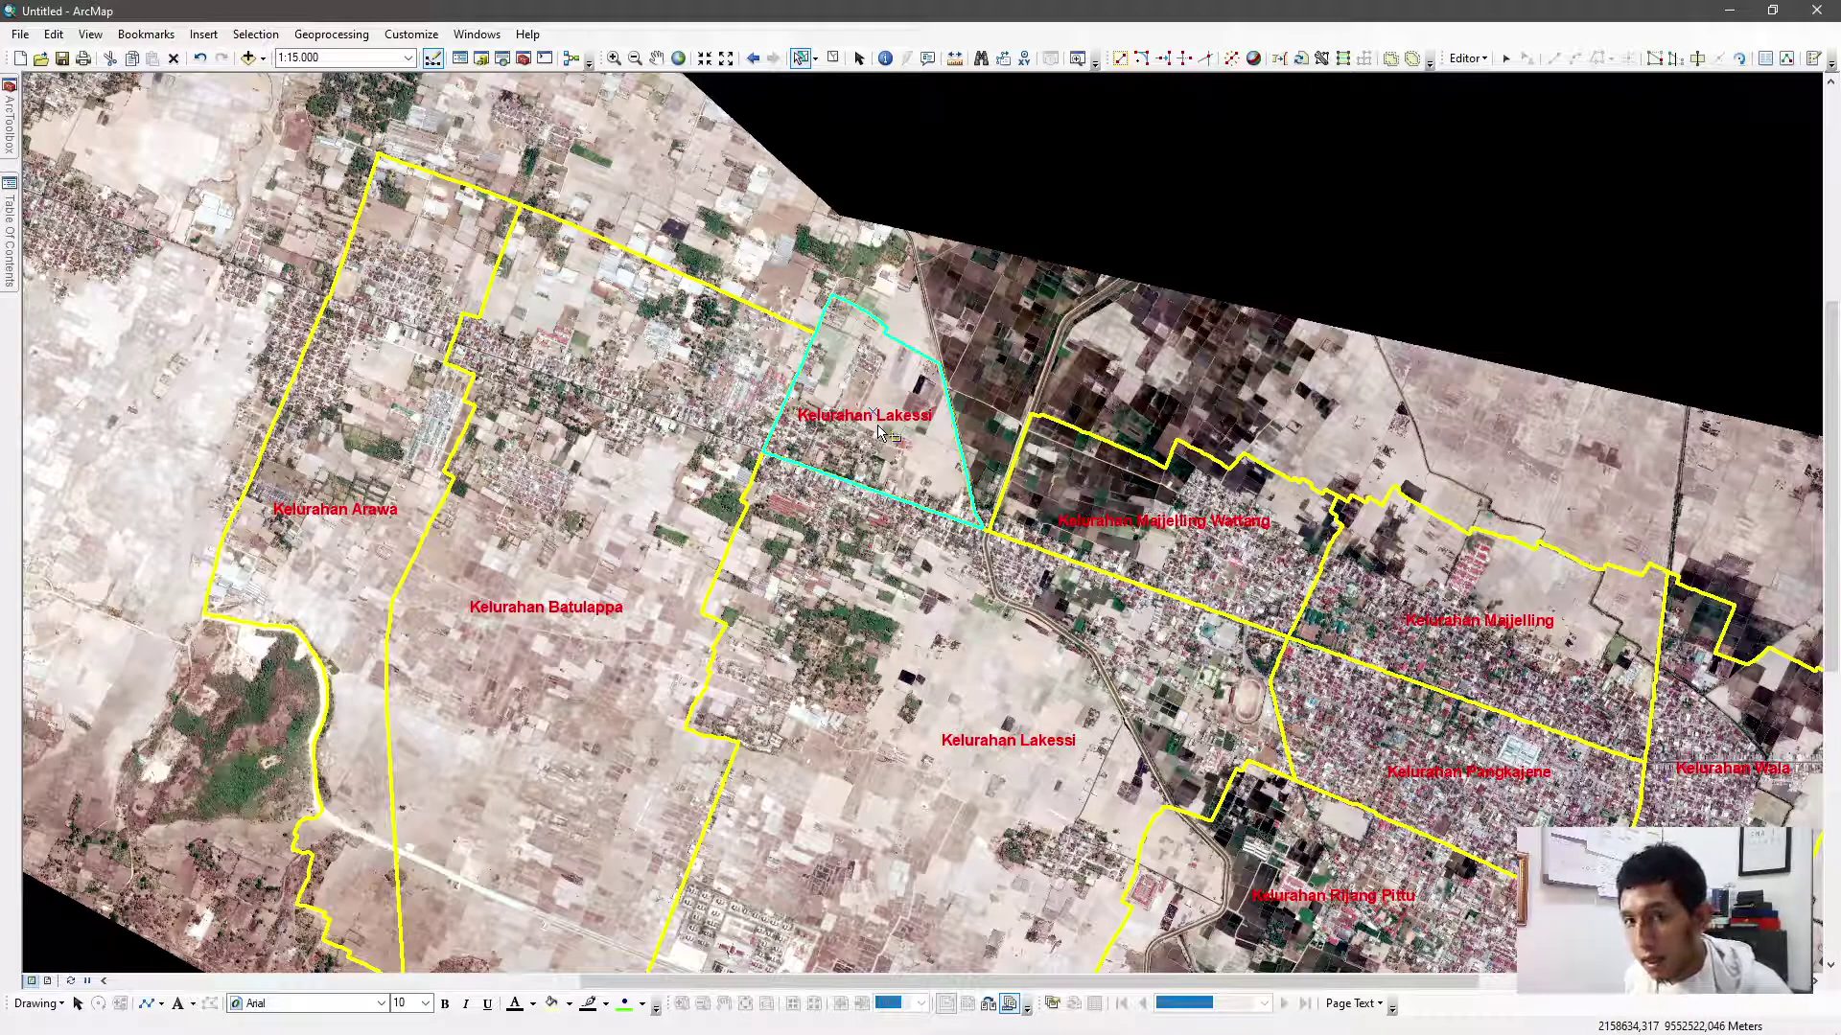
shift+click(1186, 544)
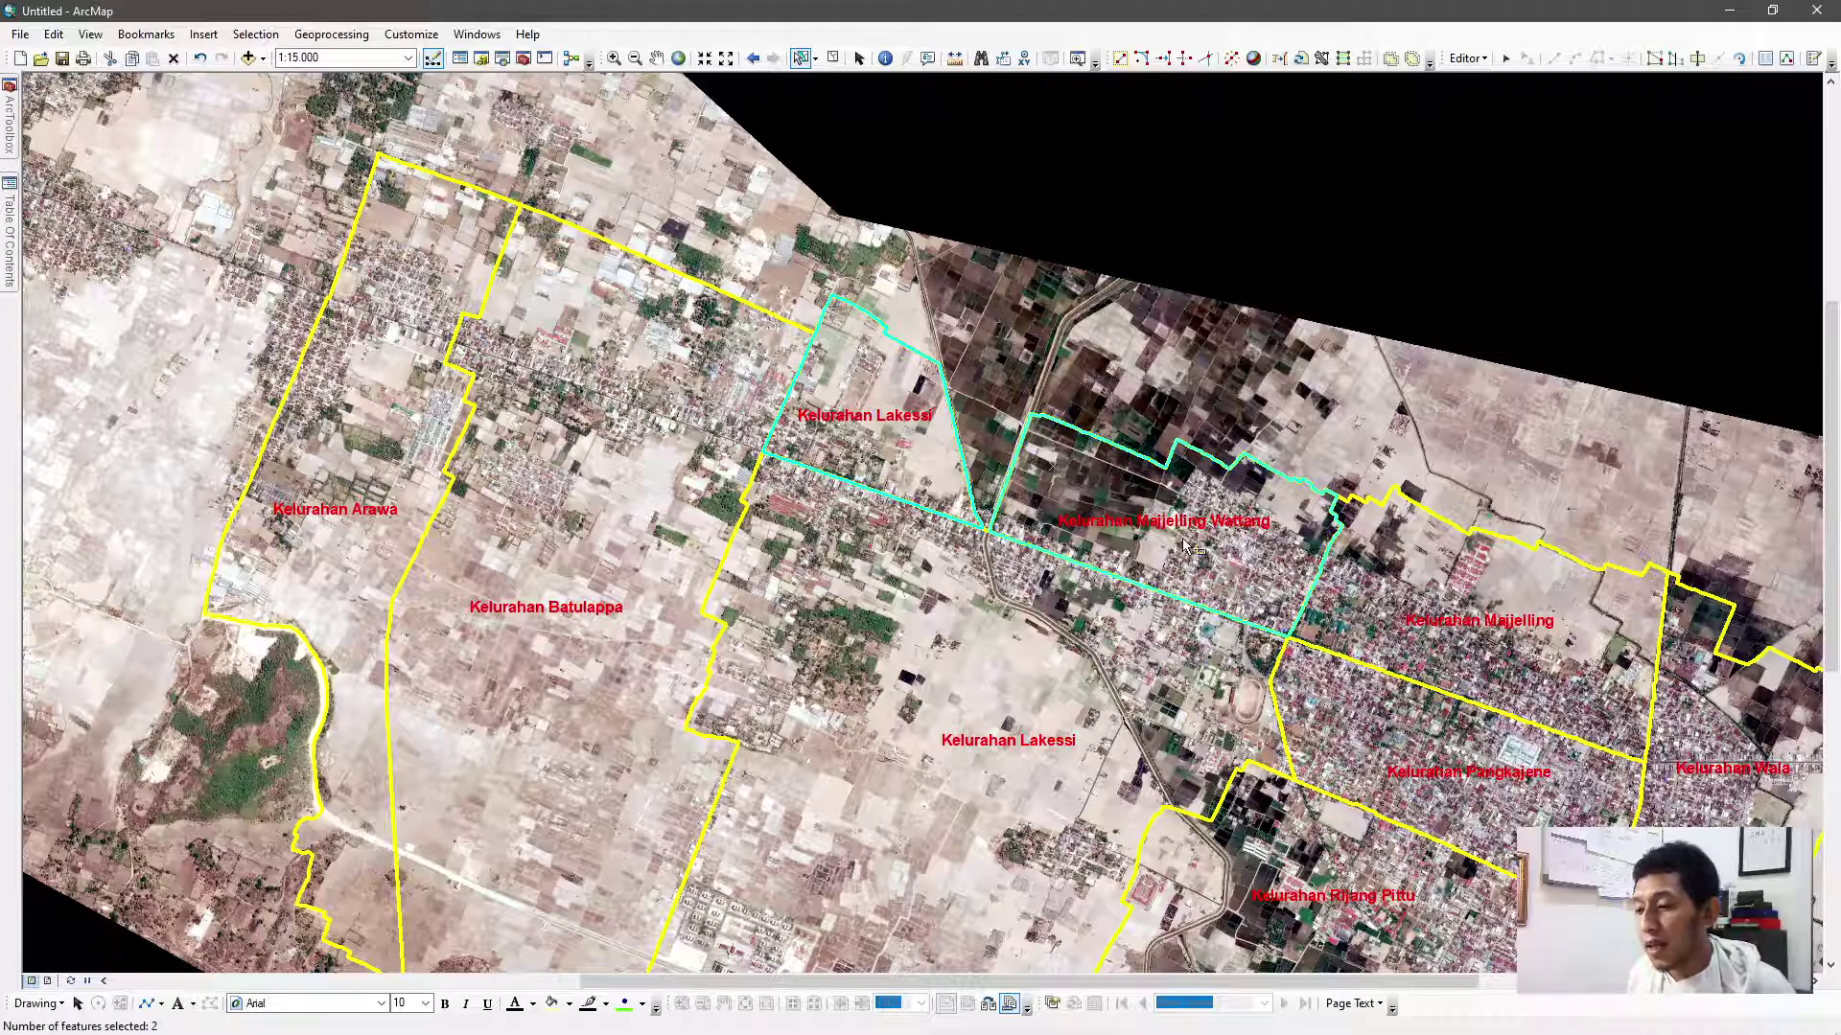
click(1467, 58)
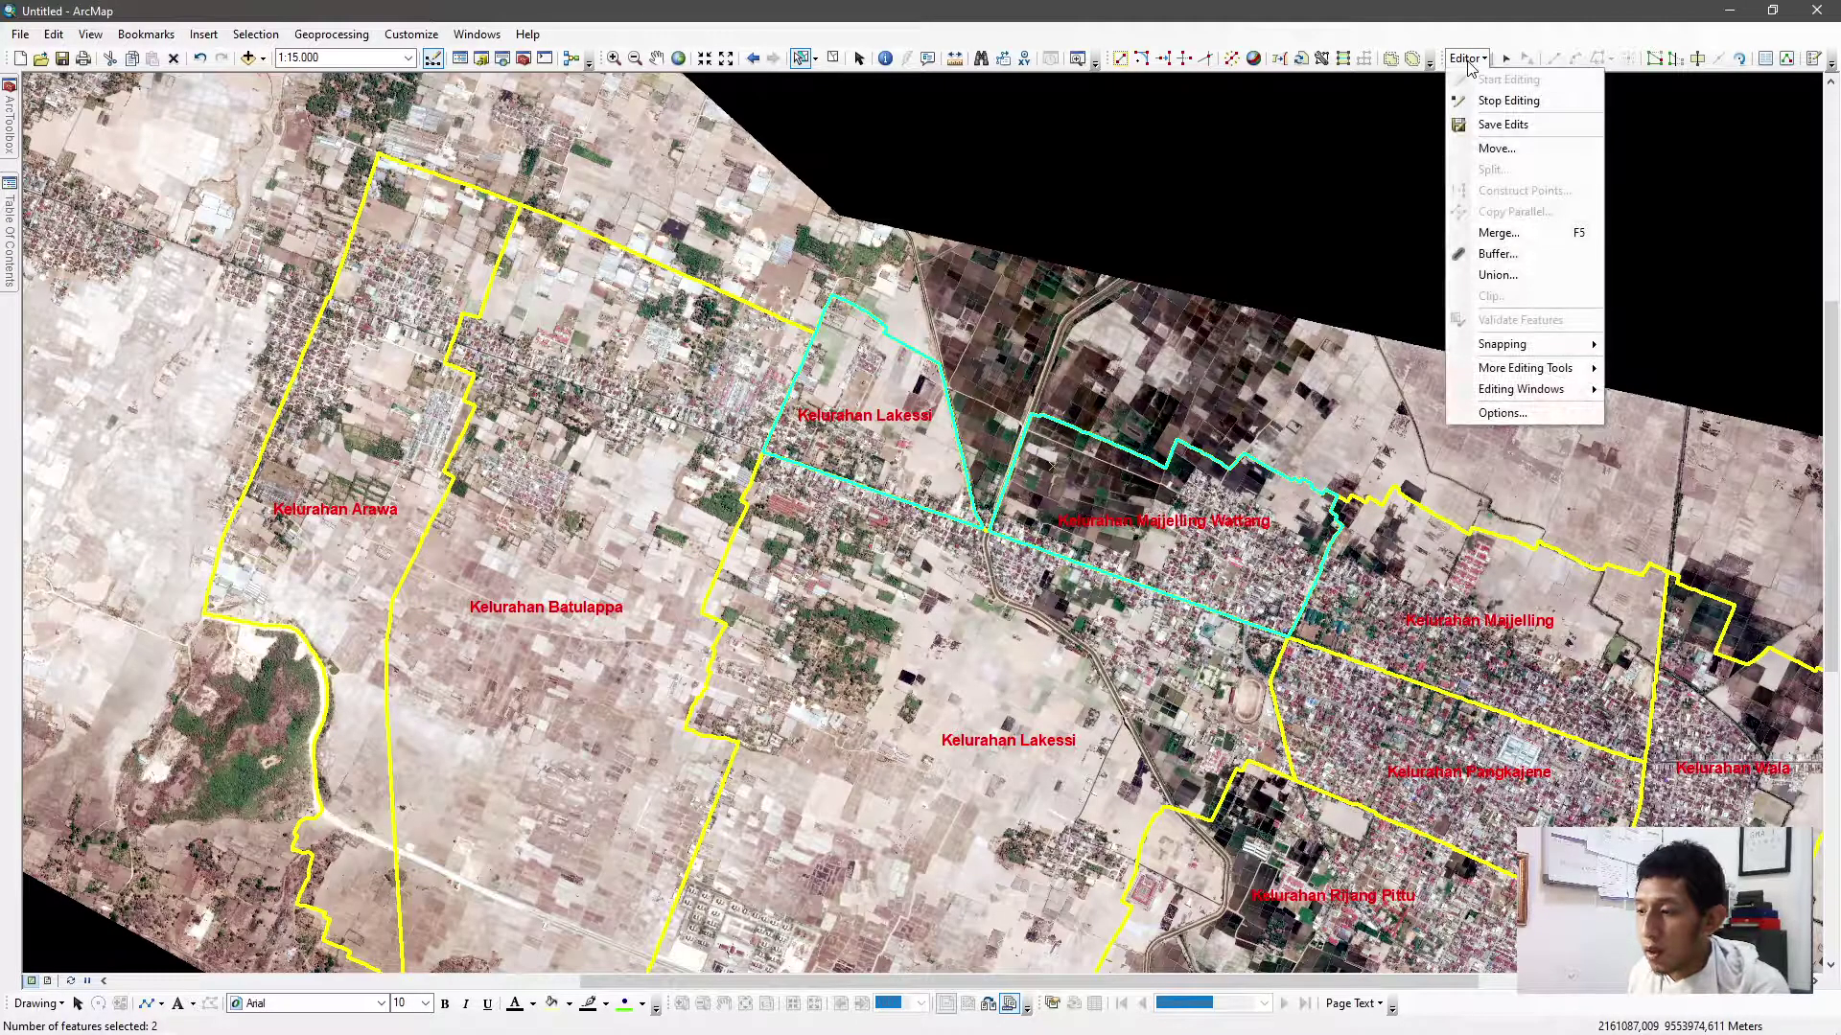
click(1523, 240)
drag(956, 434, 1401, 176)
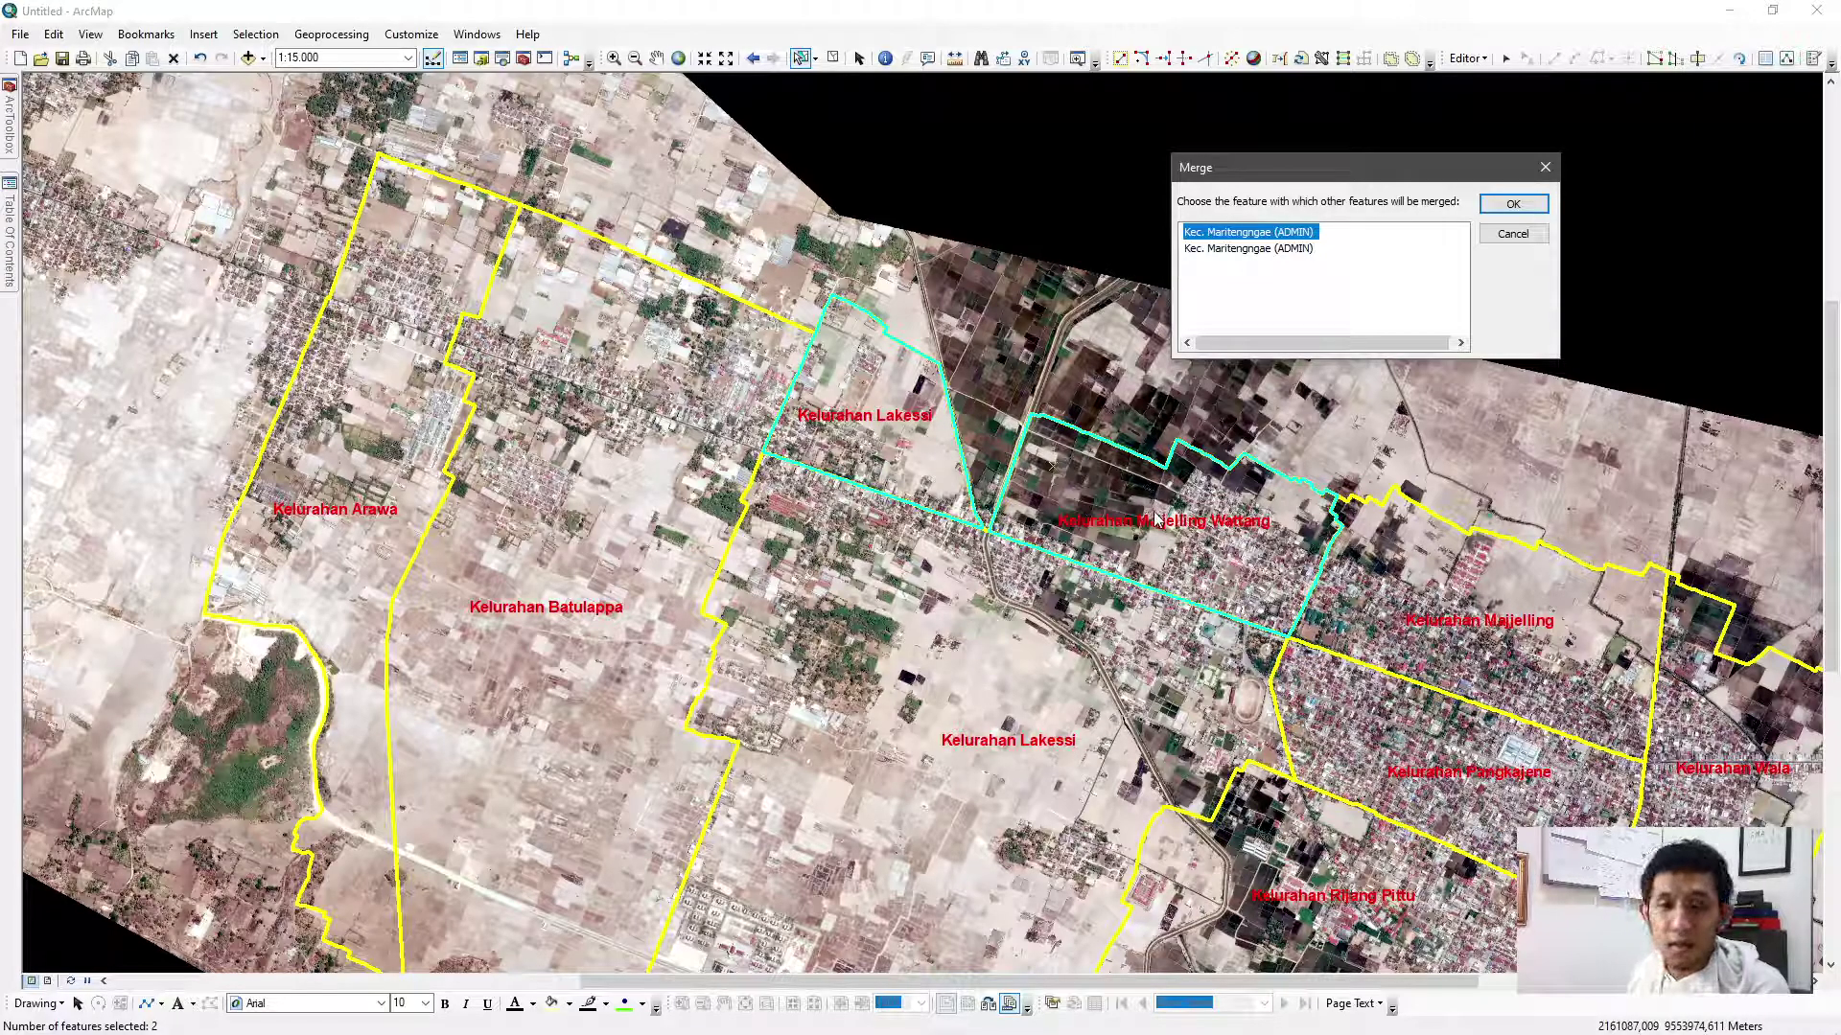
click(1275, 236)
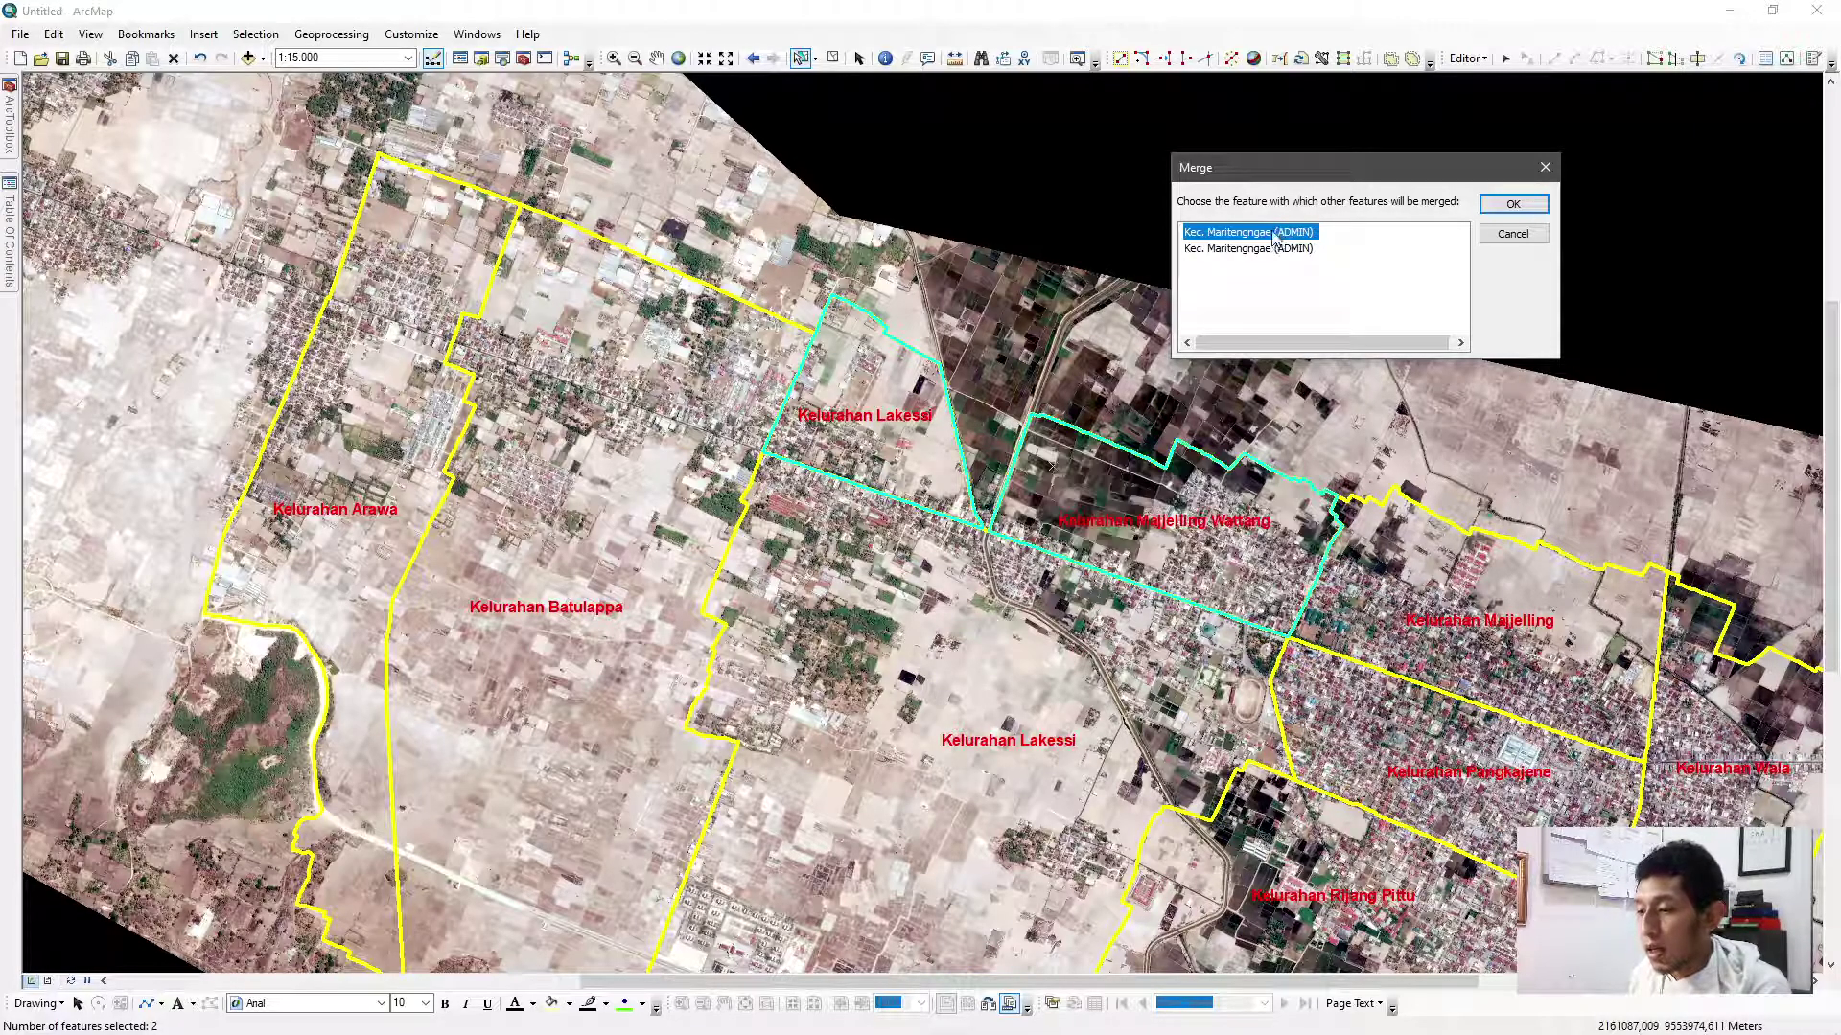
click(1275, 236)
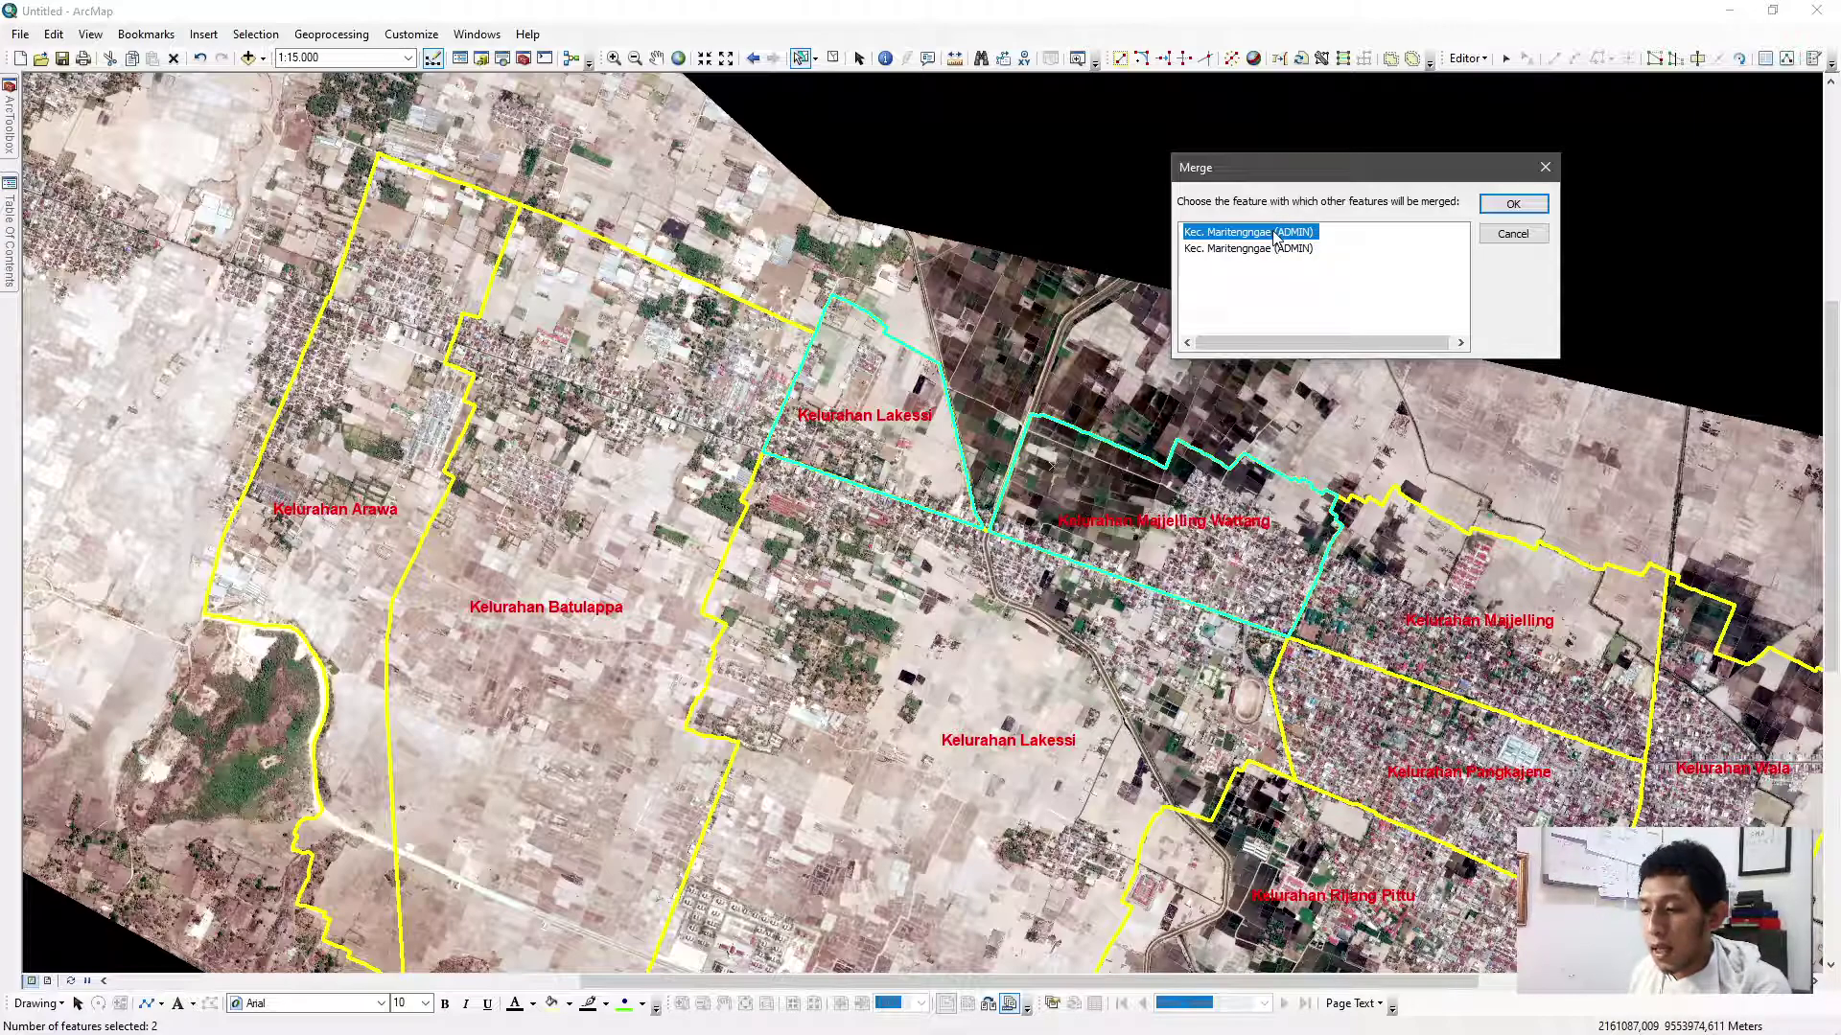
click(1275, 236)
click(1275, 236)
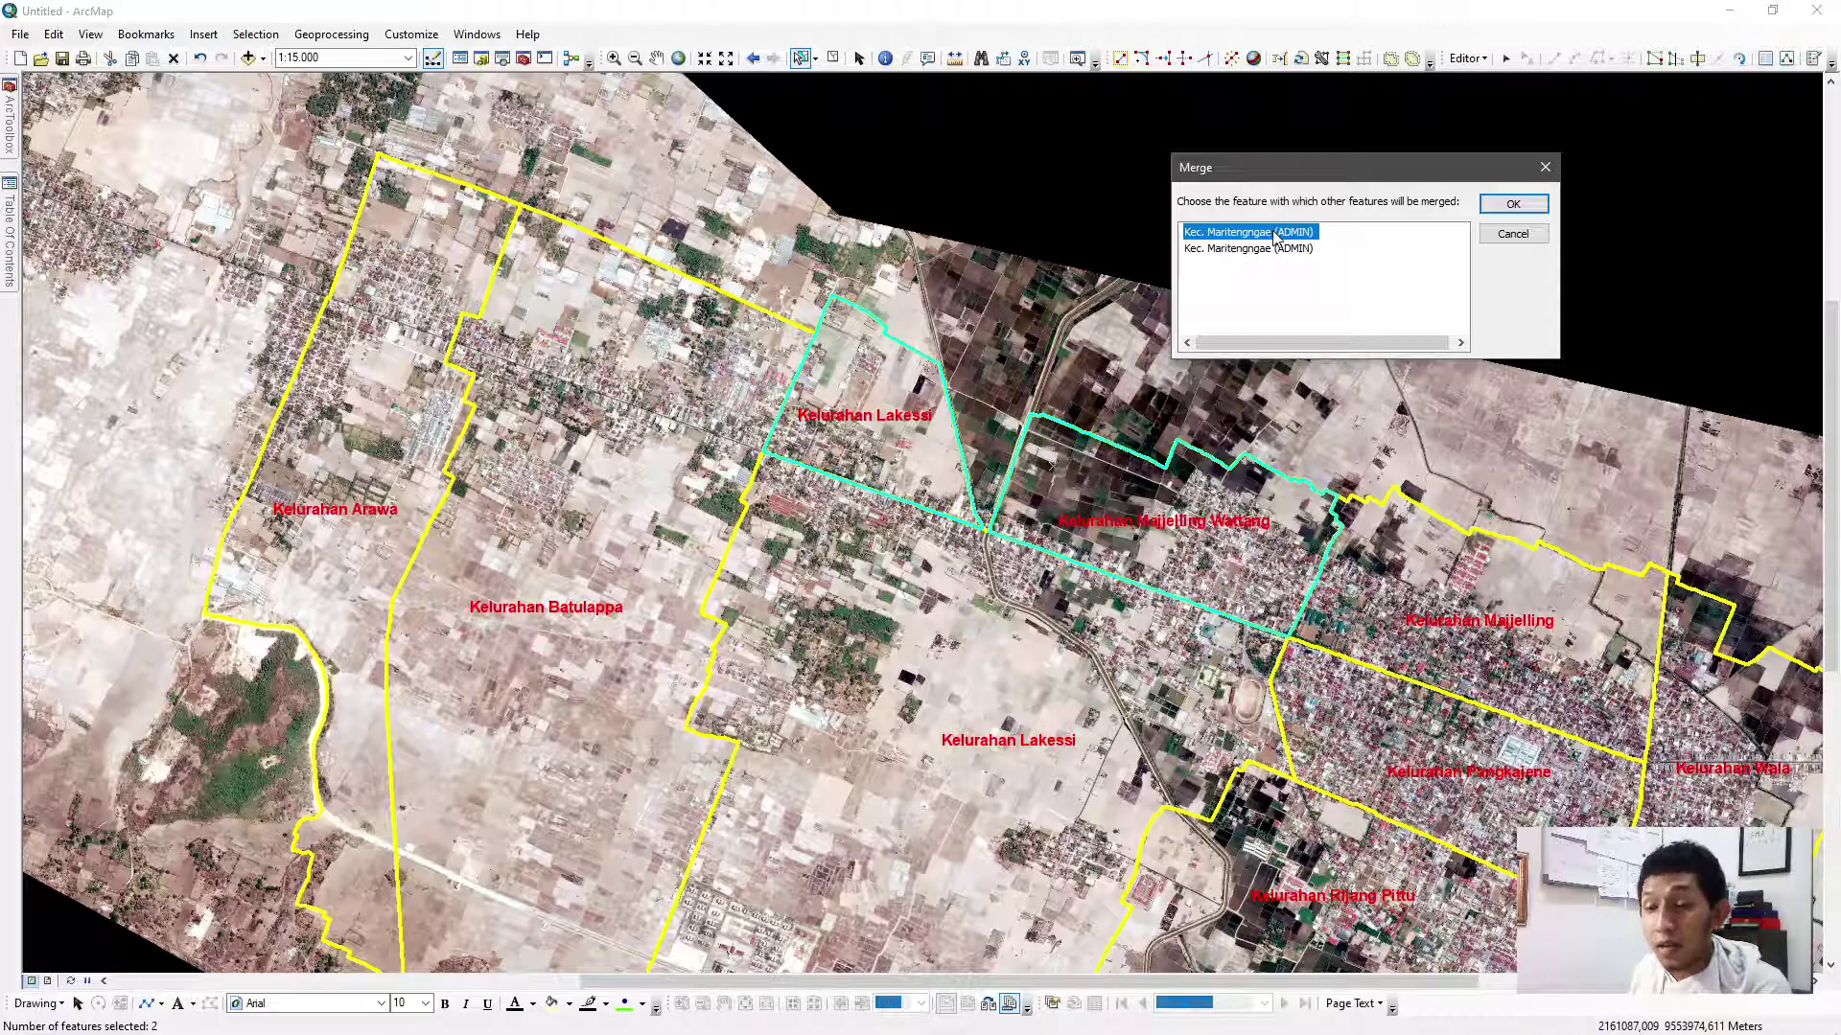
click(1548, 203)
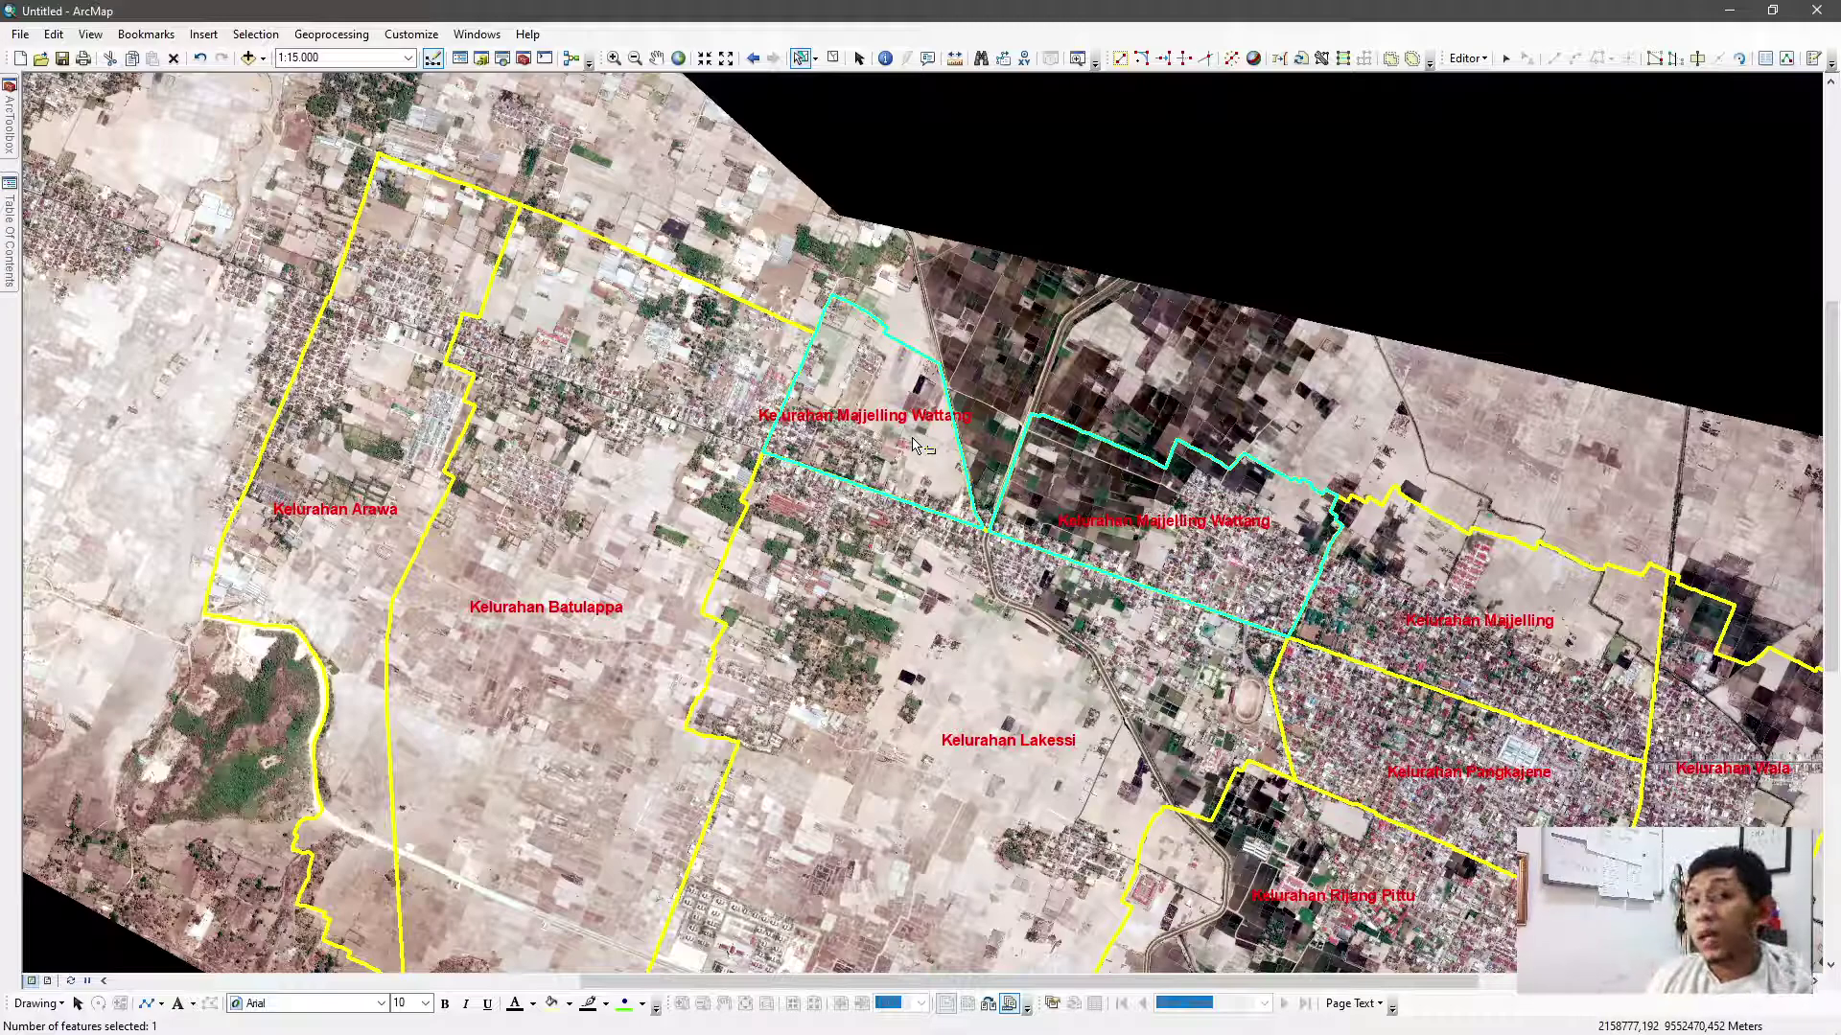
Open the Create Features window and choose the ADMIN template for a new polygon
scroll(1071, 383, up, 1)
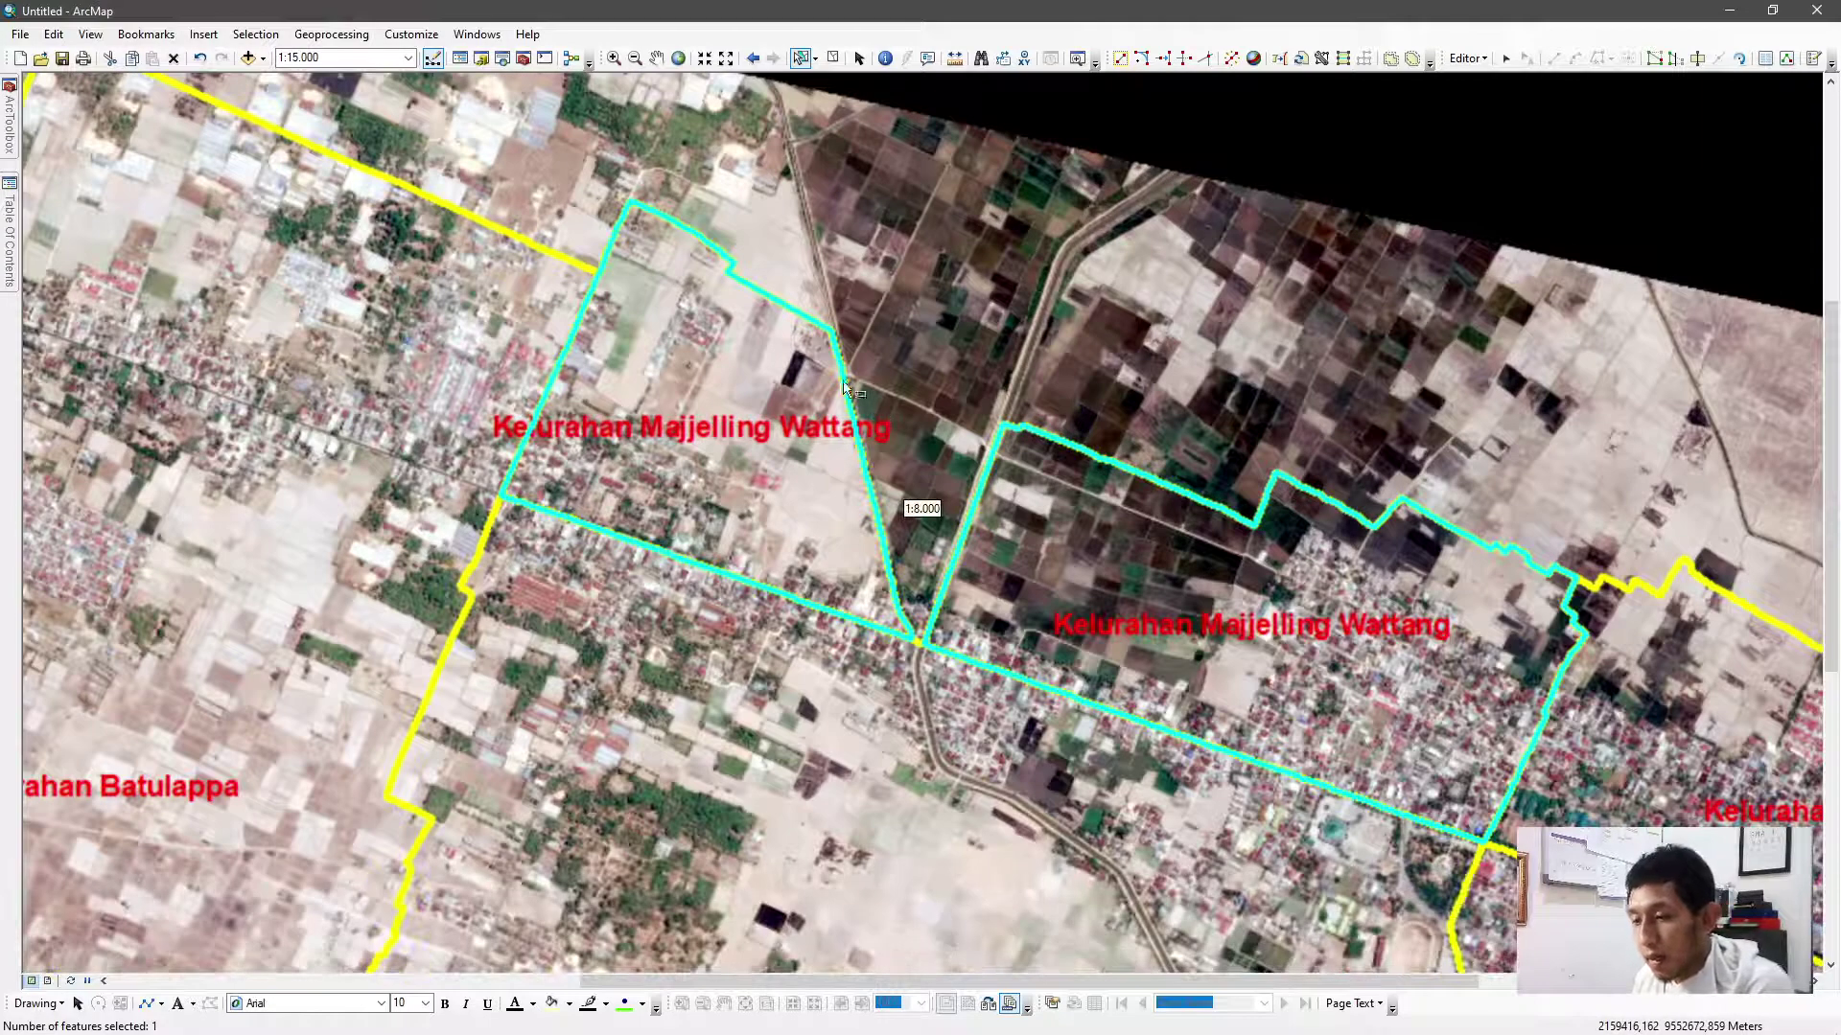
scroll(1060, 405, up, 1)
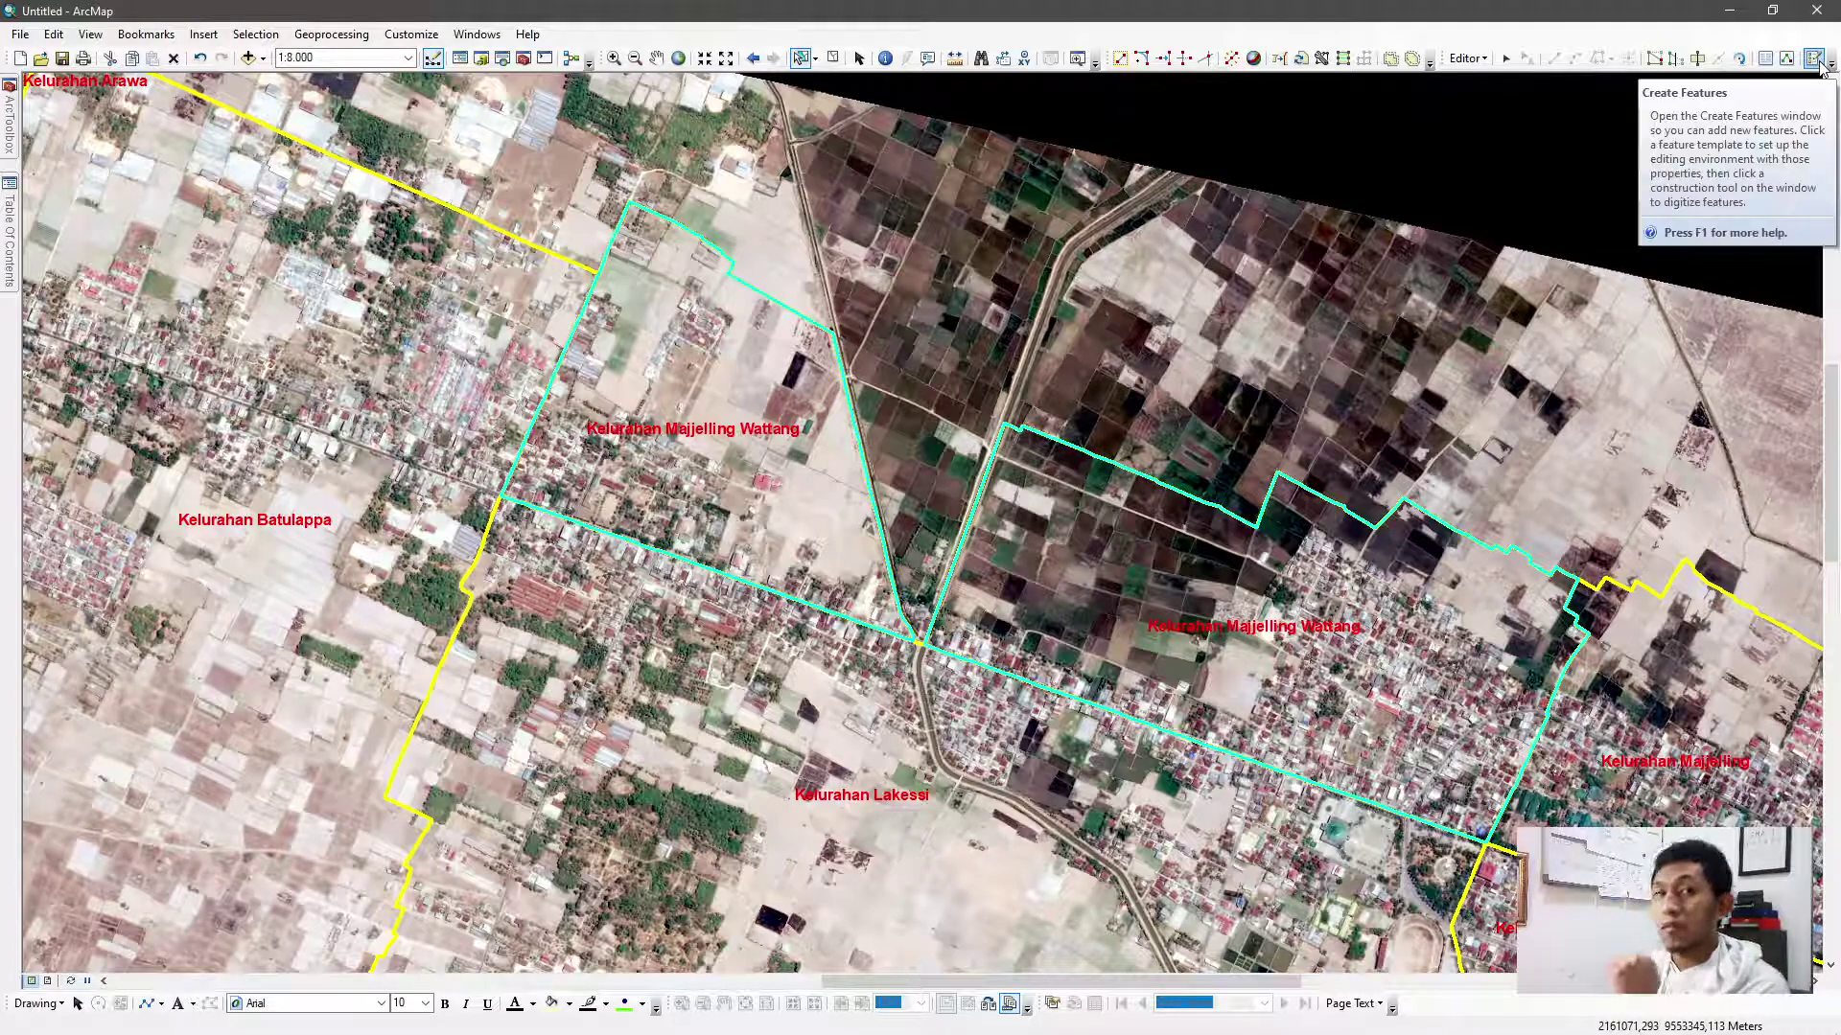
right_click(1422, 56)
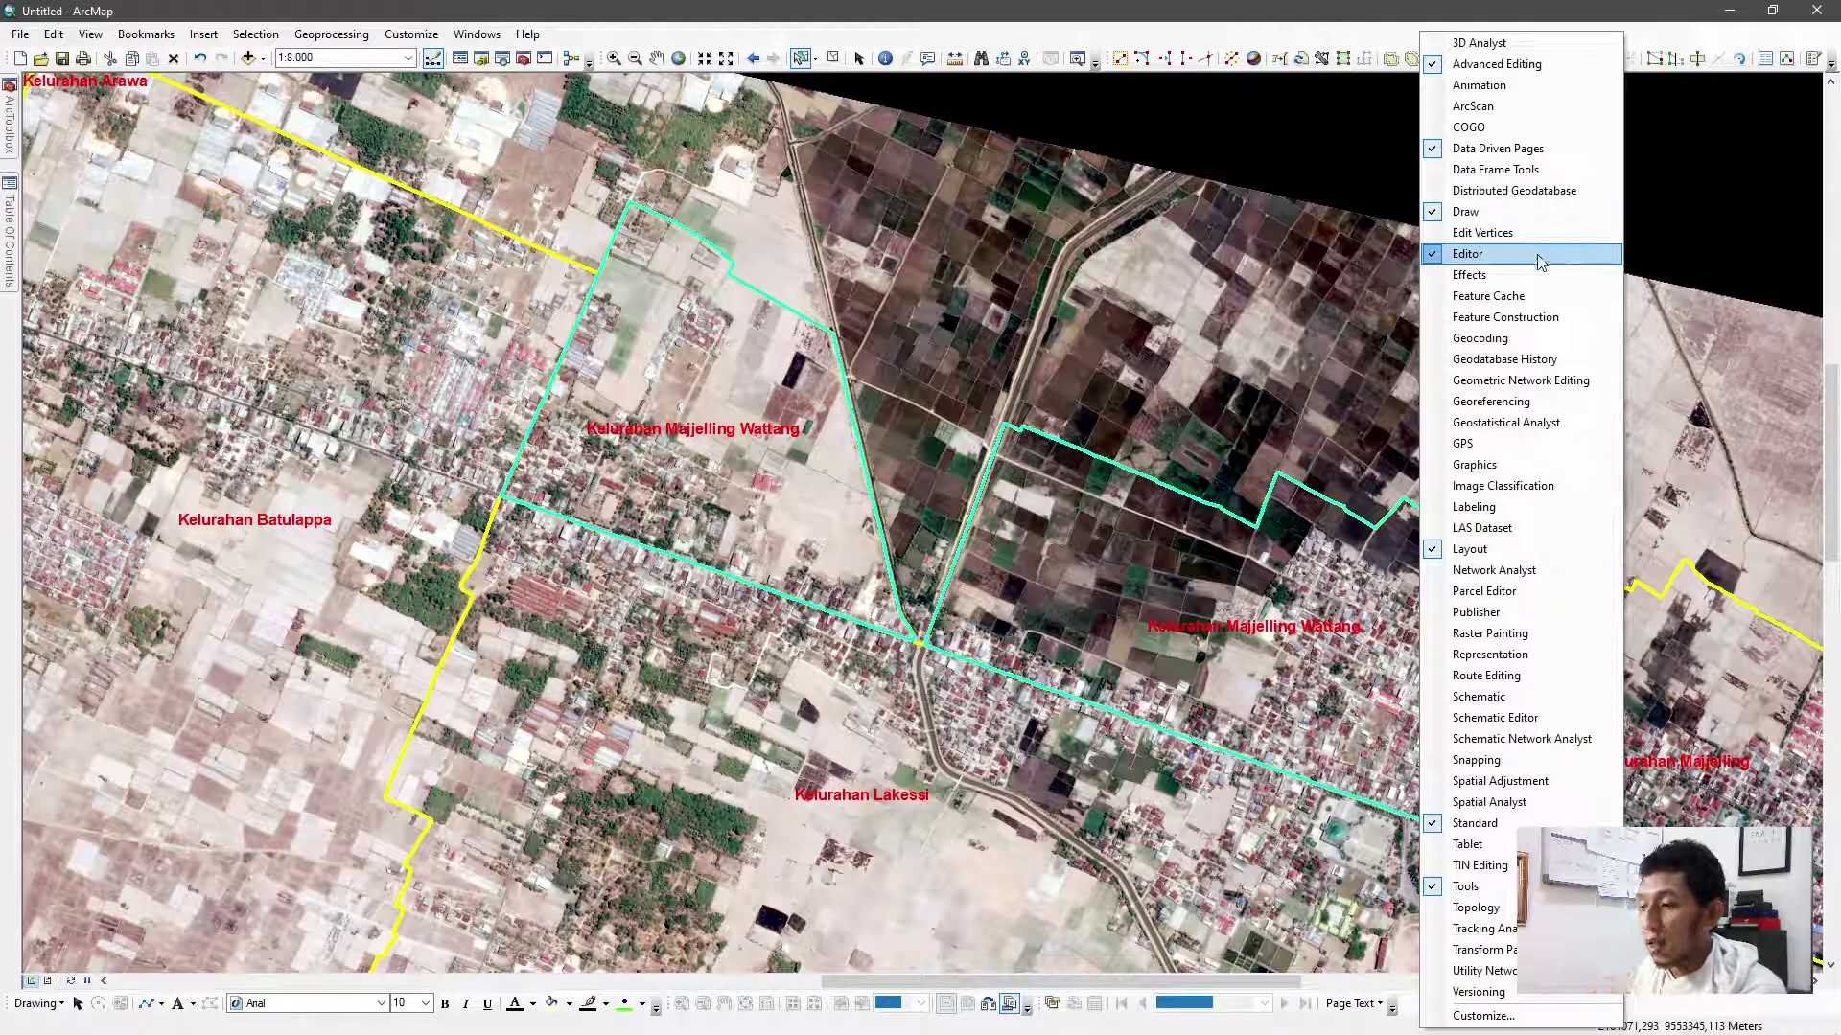
click(1692, 48)
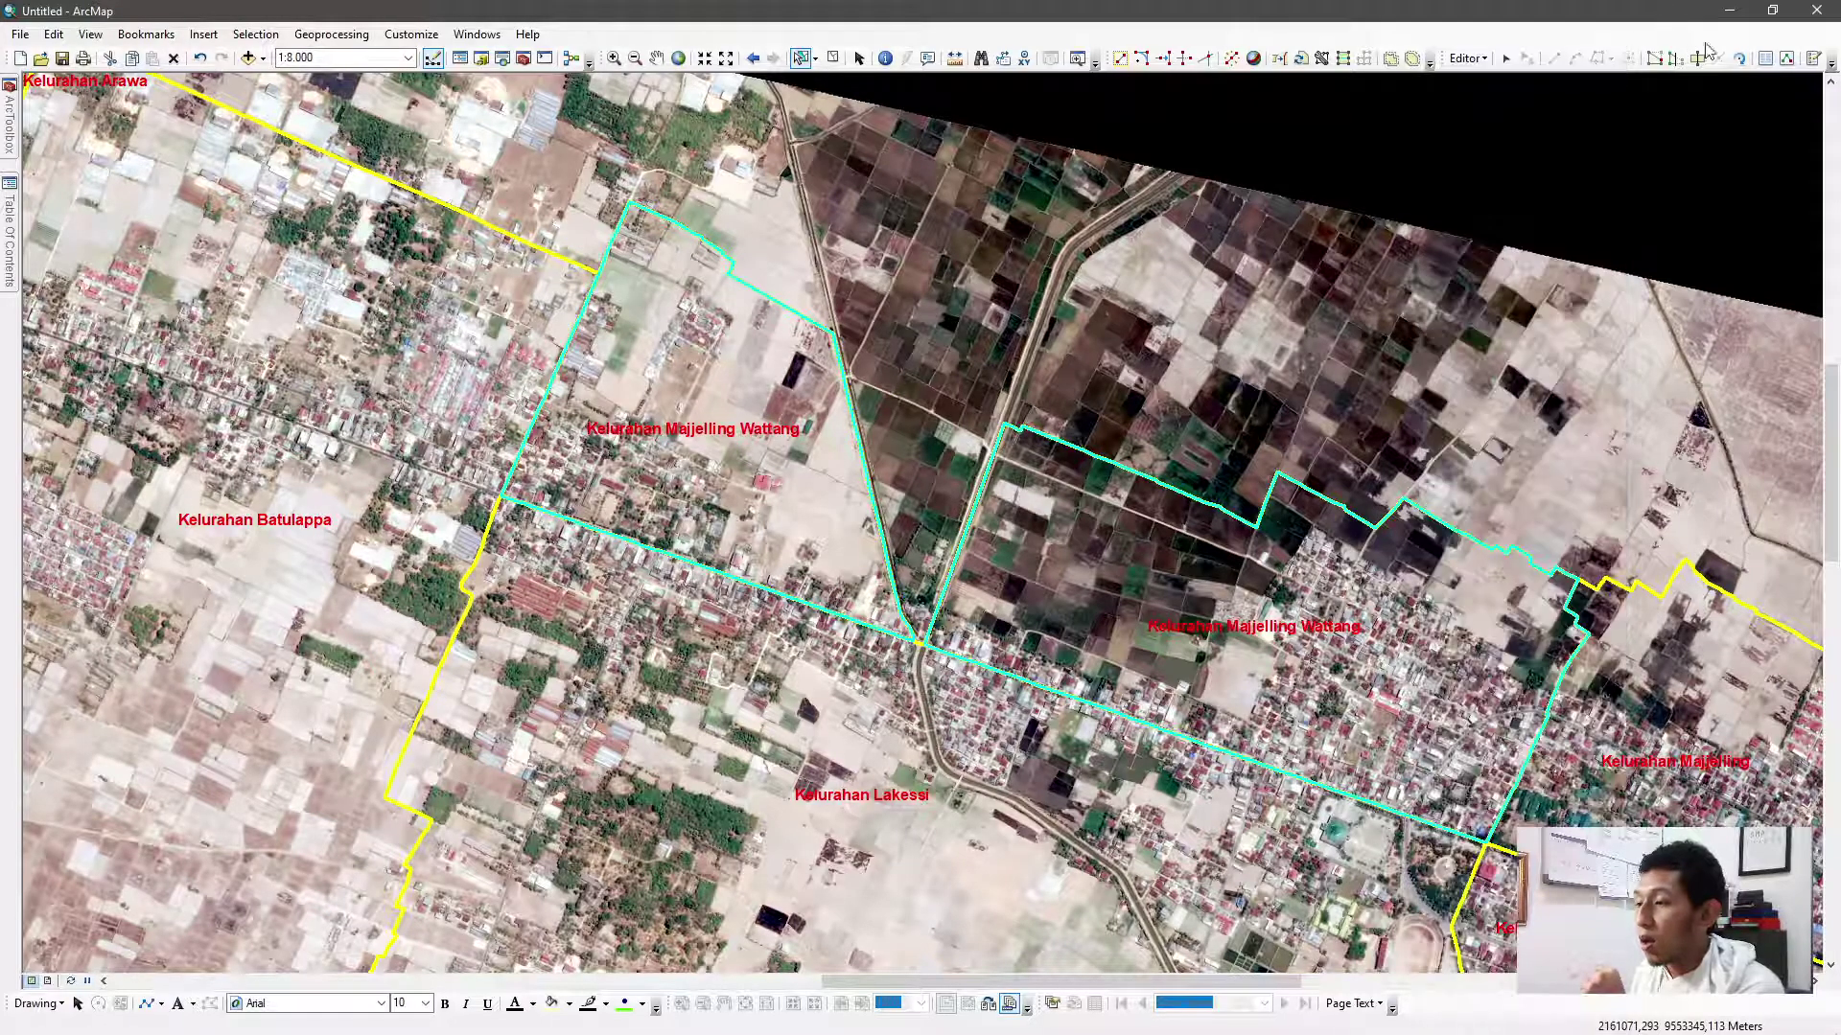
click(1813, 60)
click(1623, 146)
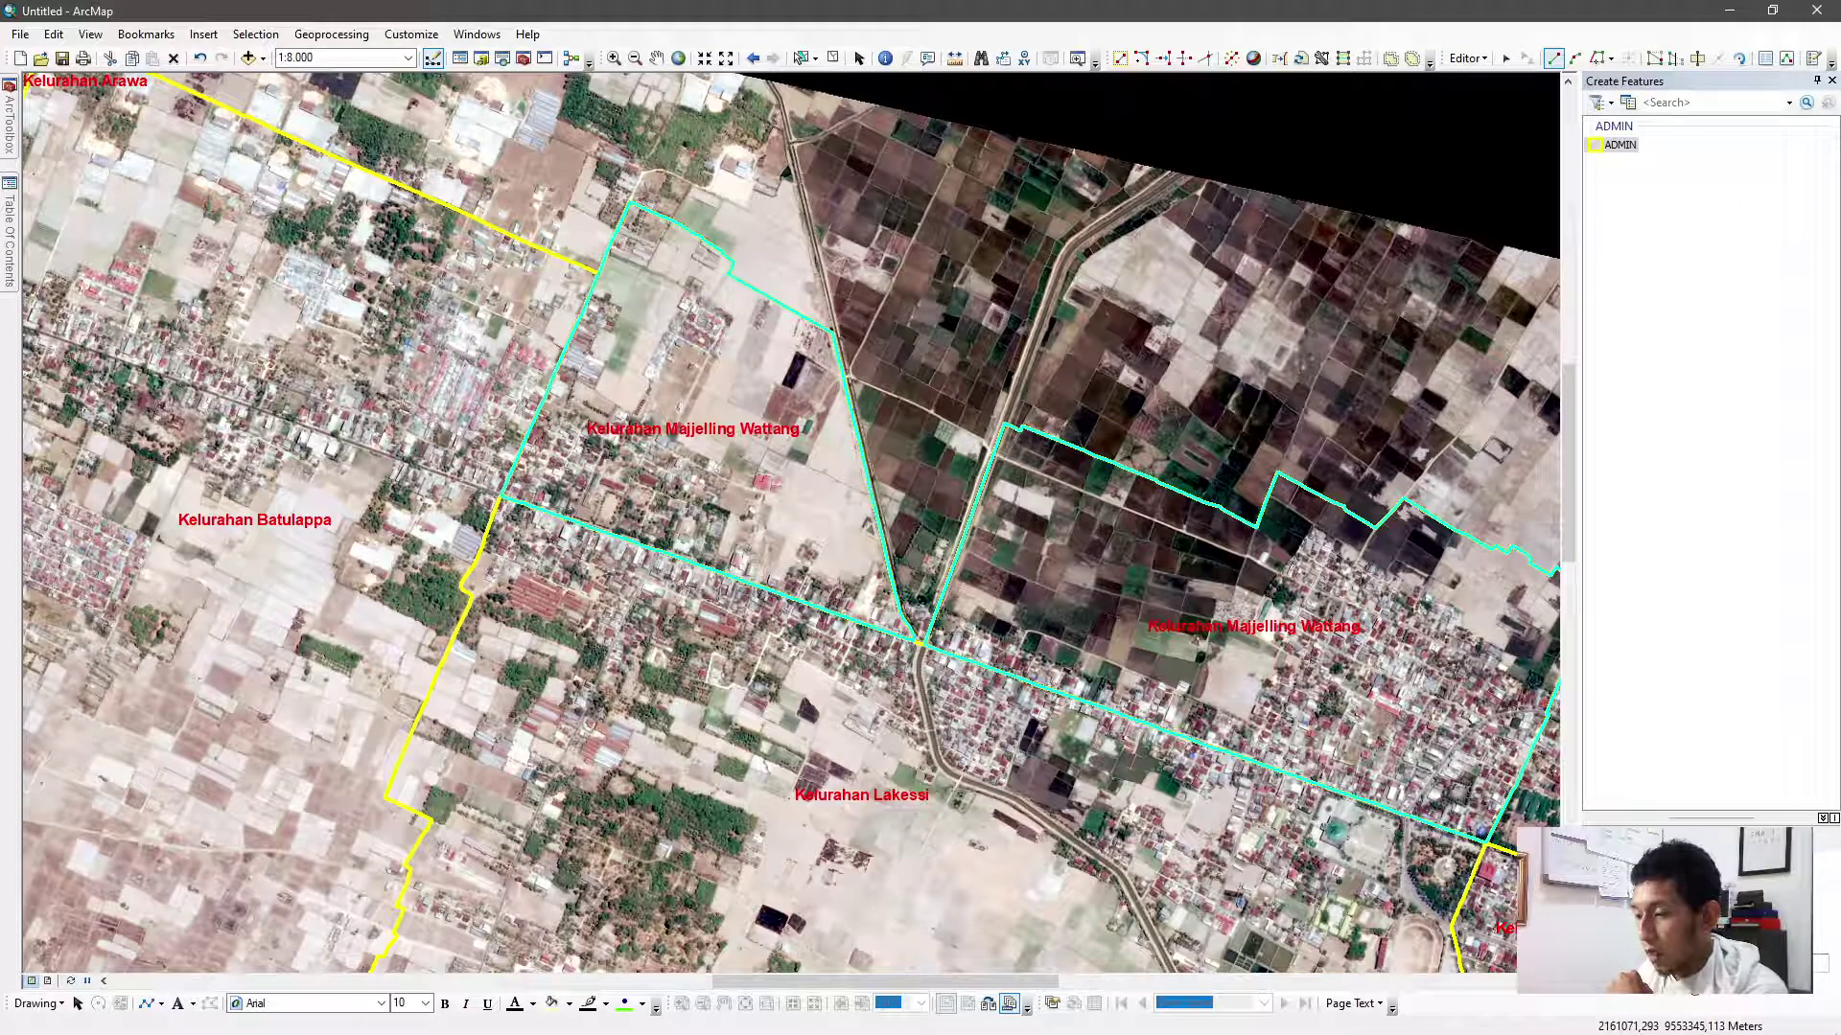
Show Jalan_Line and use the Trace tool to draw an ADMIN polygon filling the gap between both Majjelling Wattang parts, closed along the northern connecting road
scroll(918, 372, up, 4)
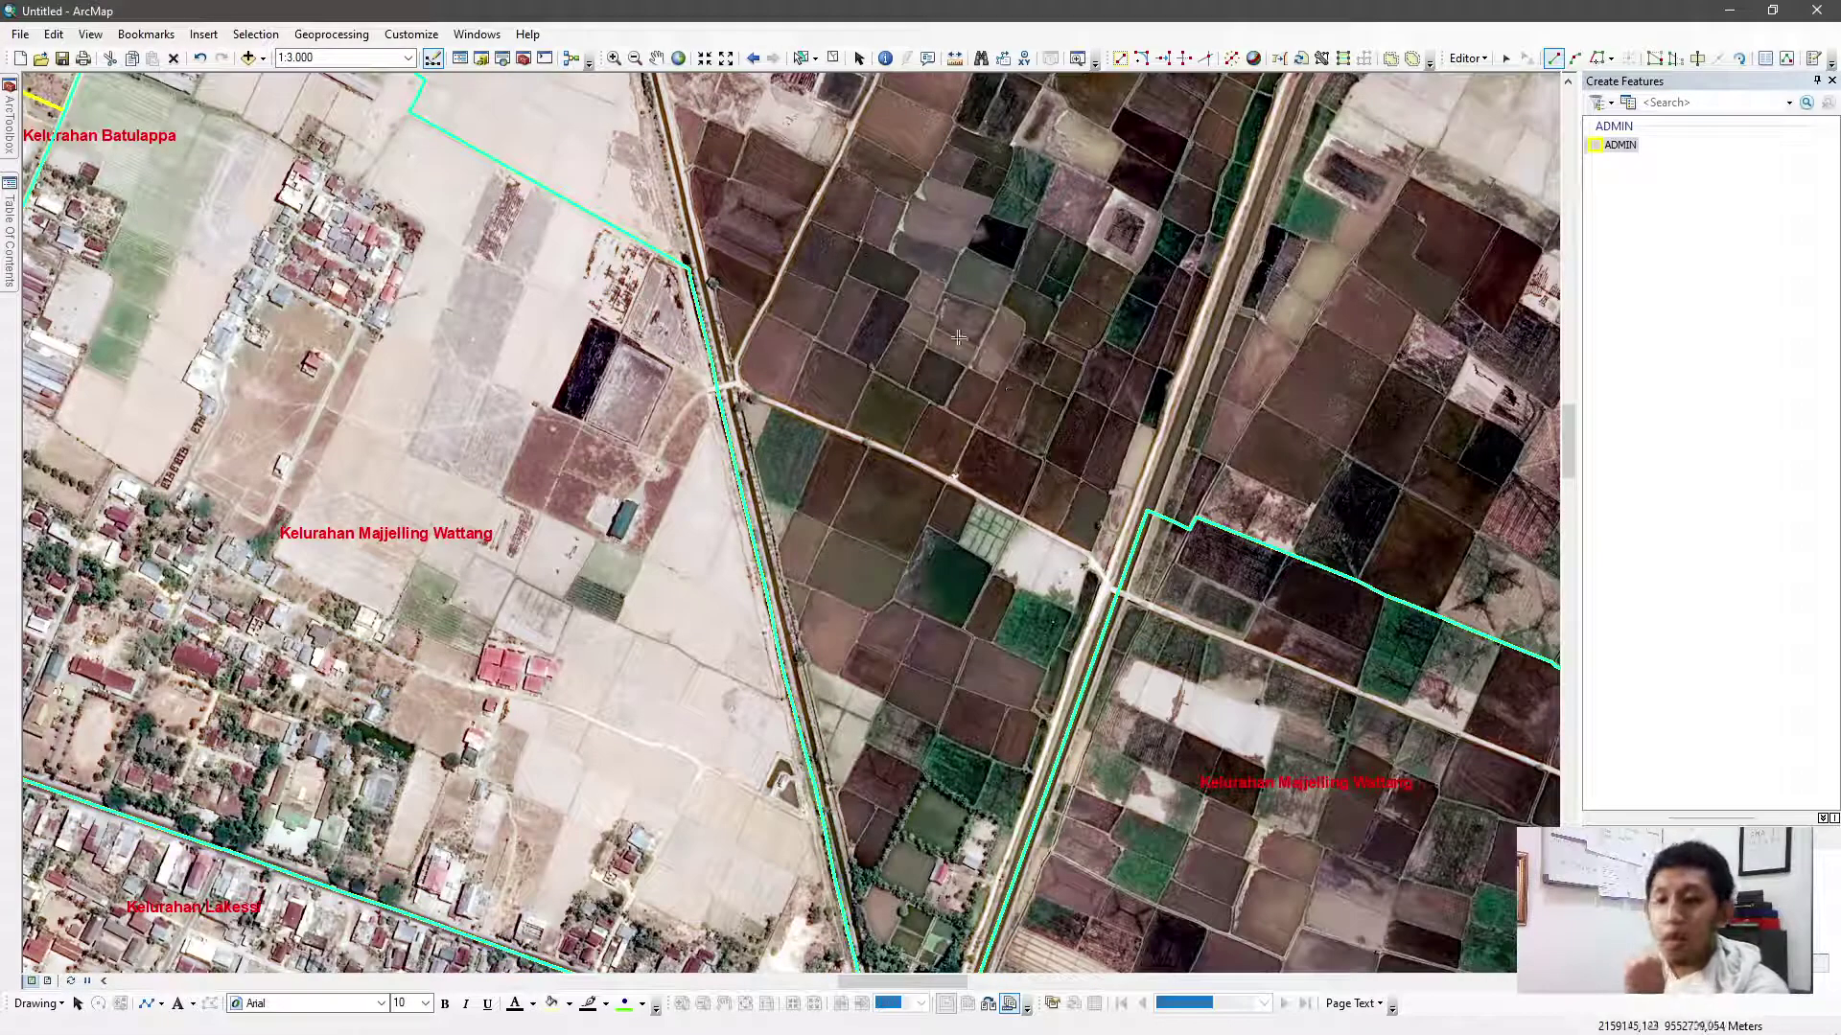
click(10, 226)
click(69, 160)
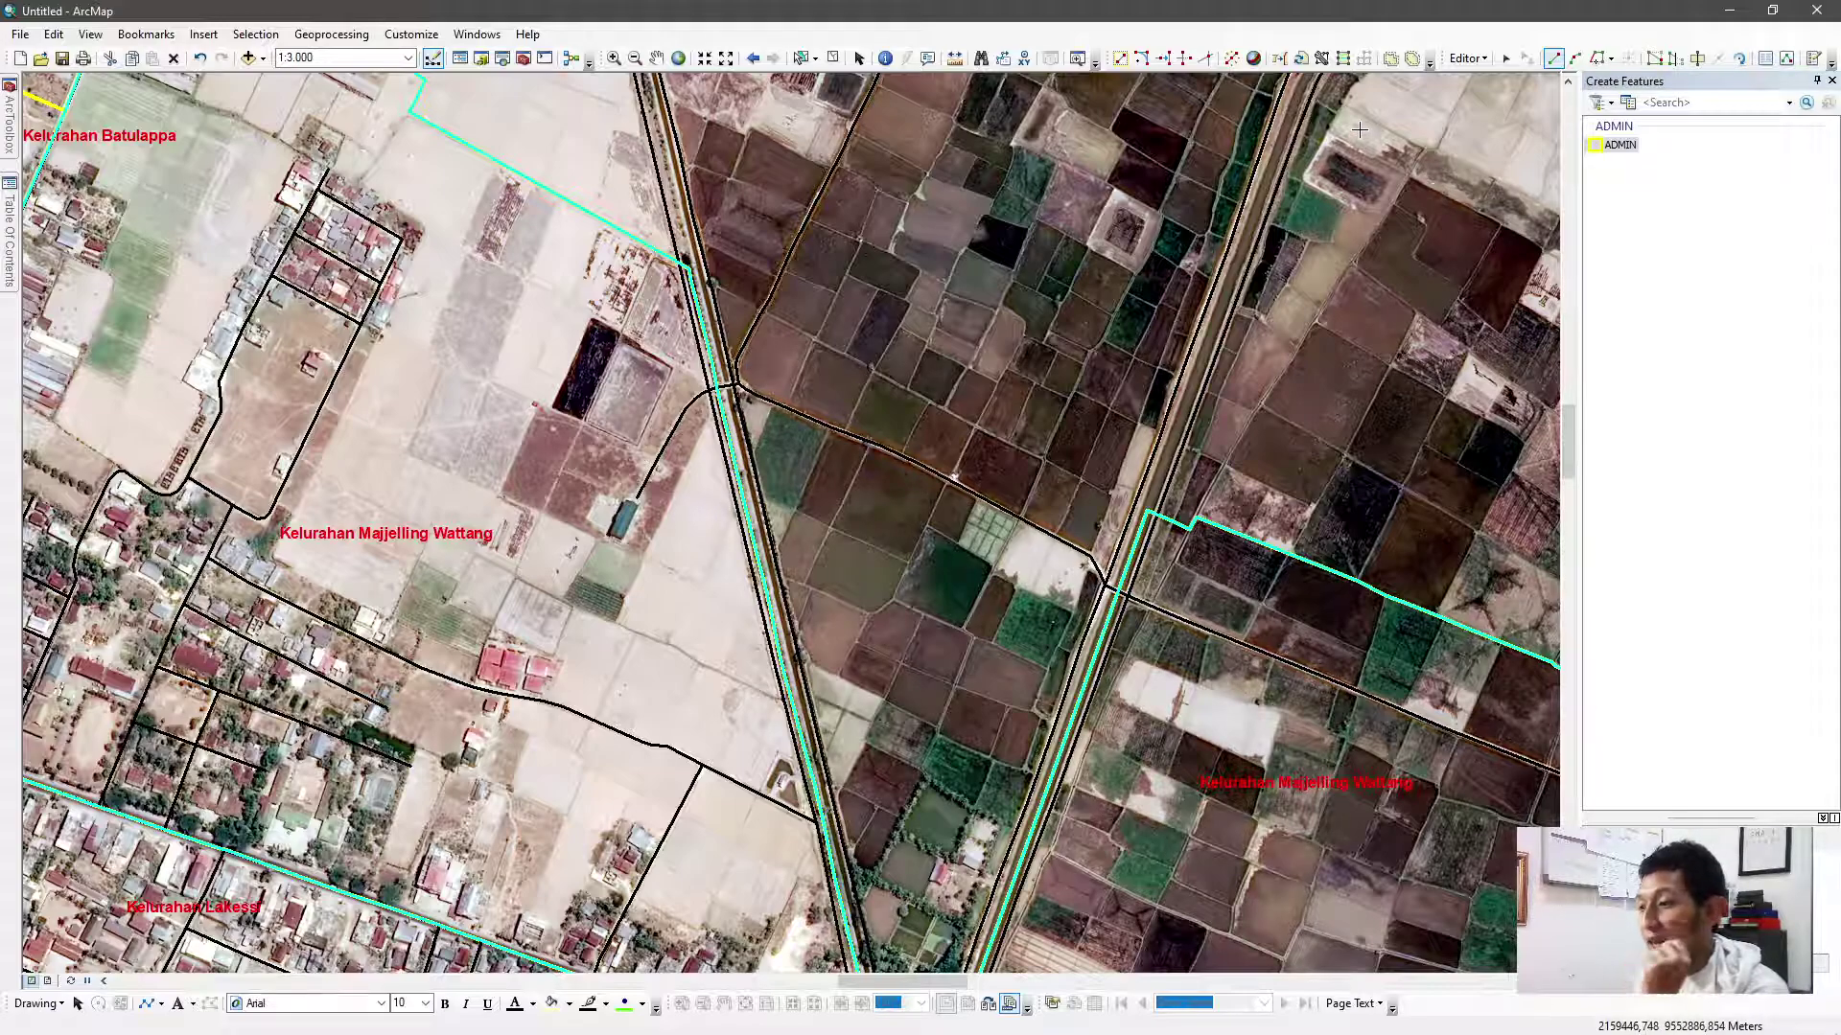
scroll(1390, 251, down, 4)
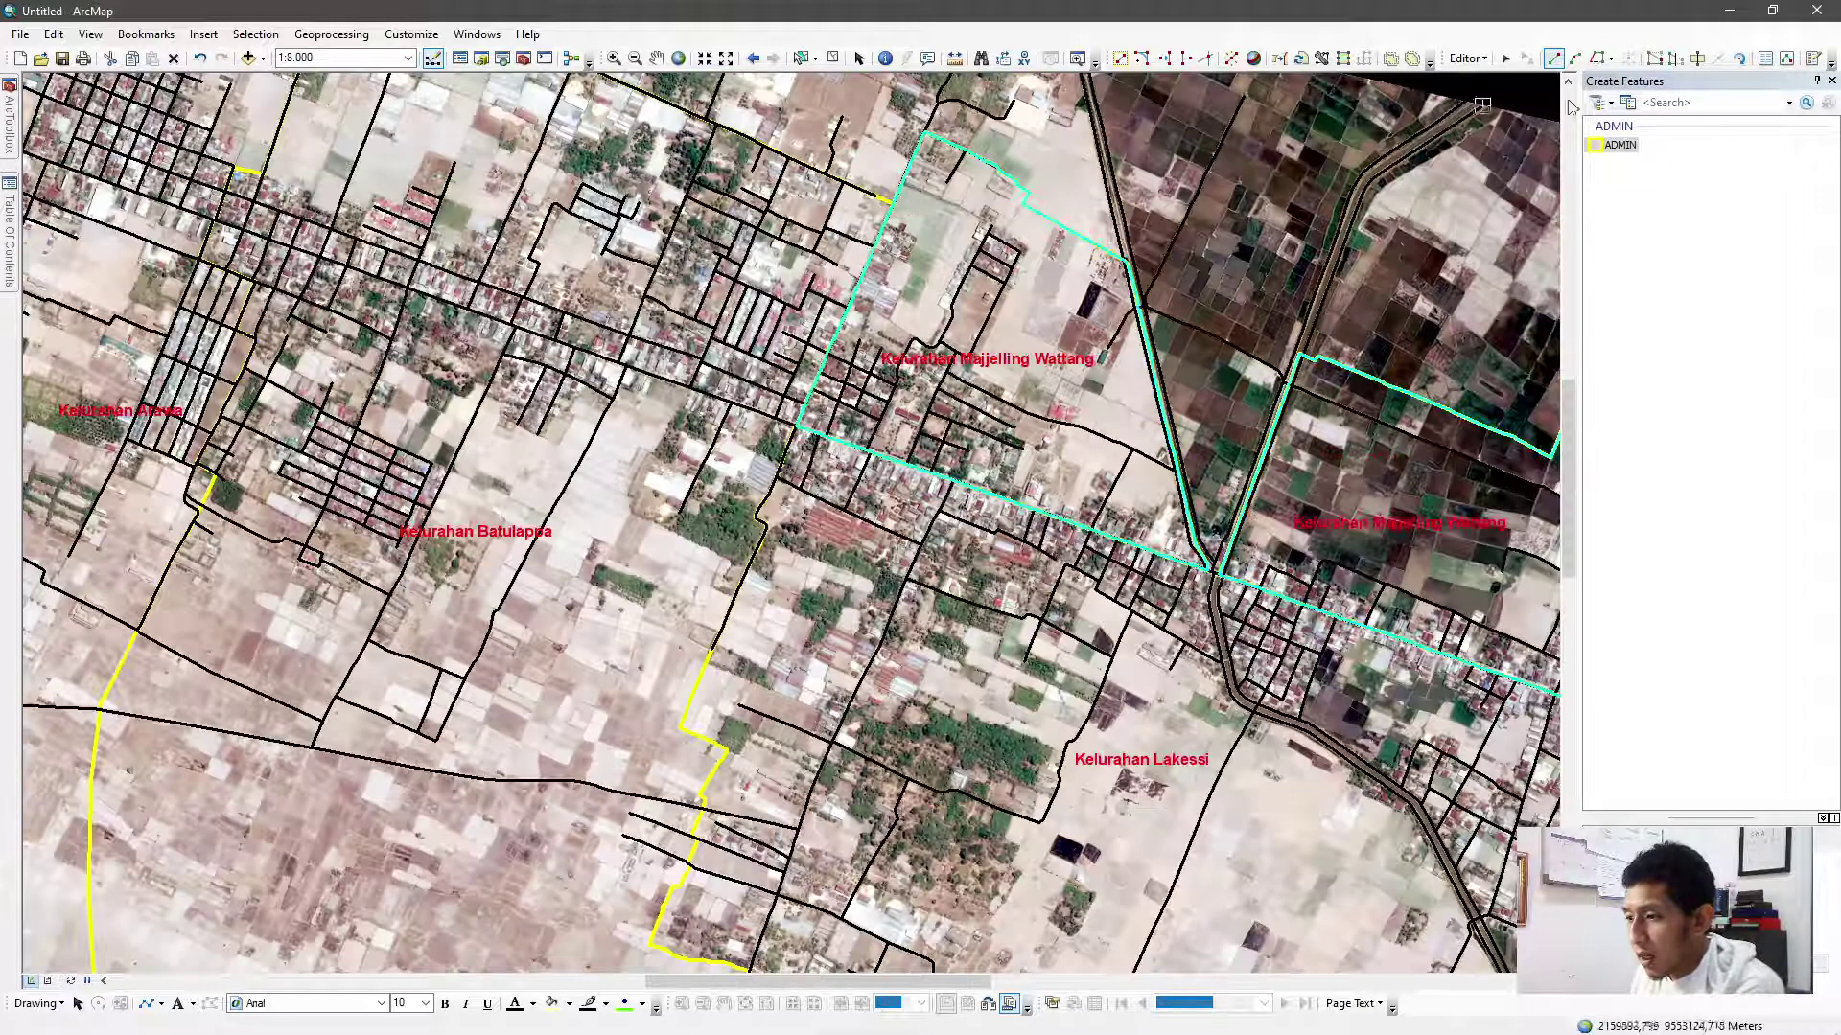
click(1598, 58)
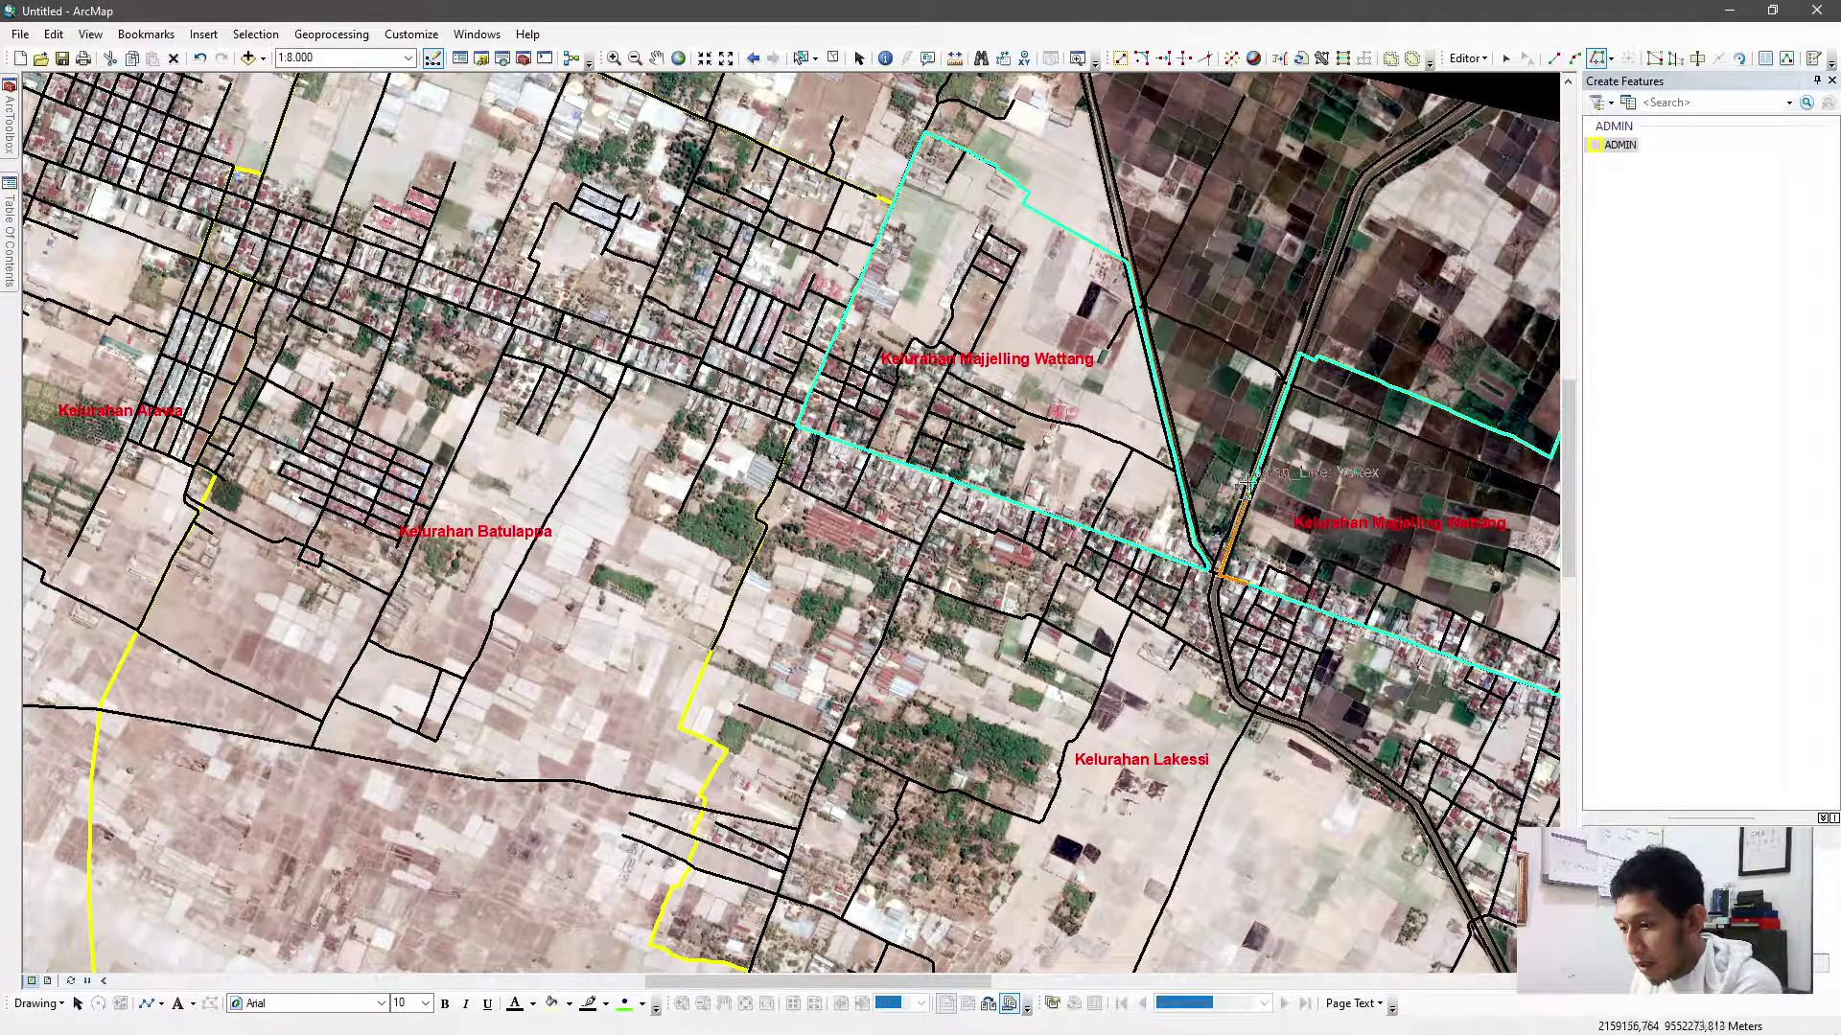
scroll(1280, 383, up, 4)
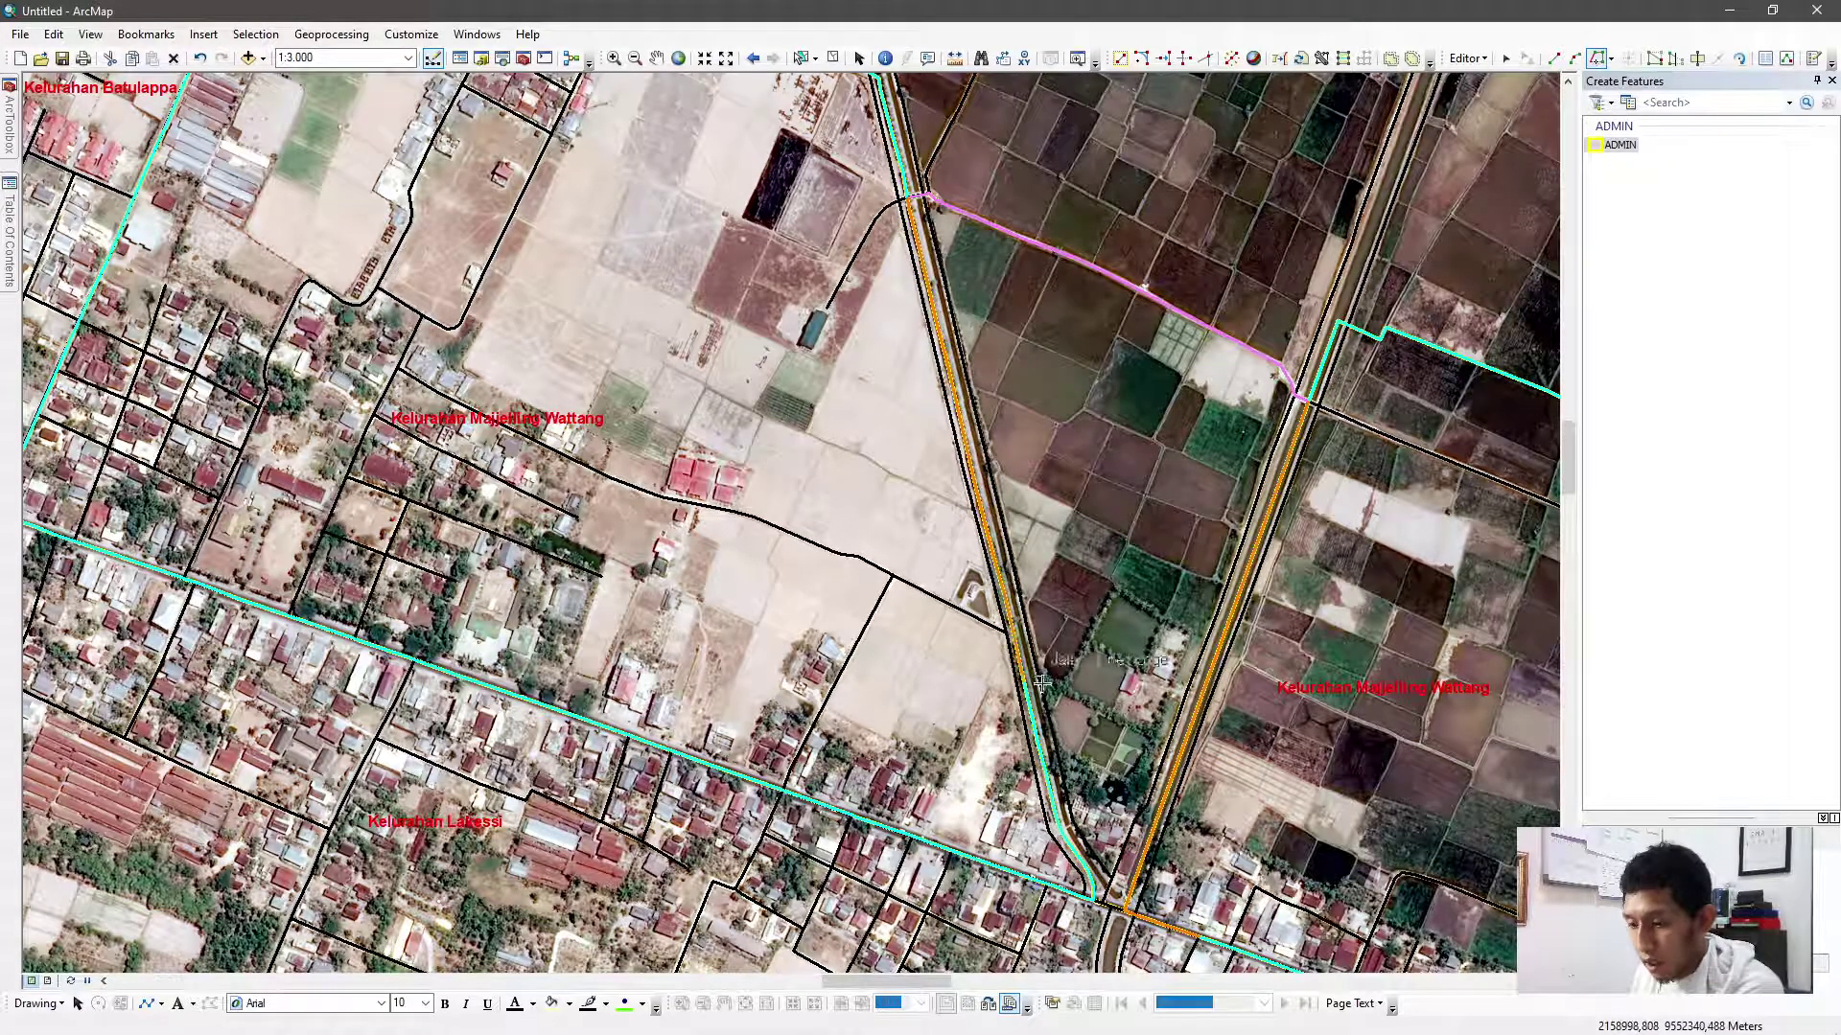
double_click(1147, 920)
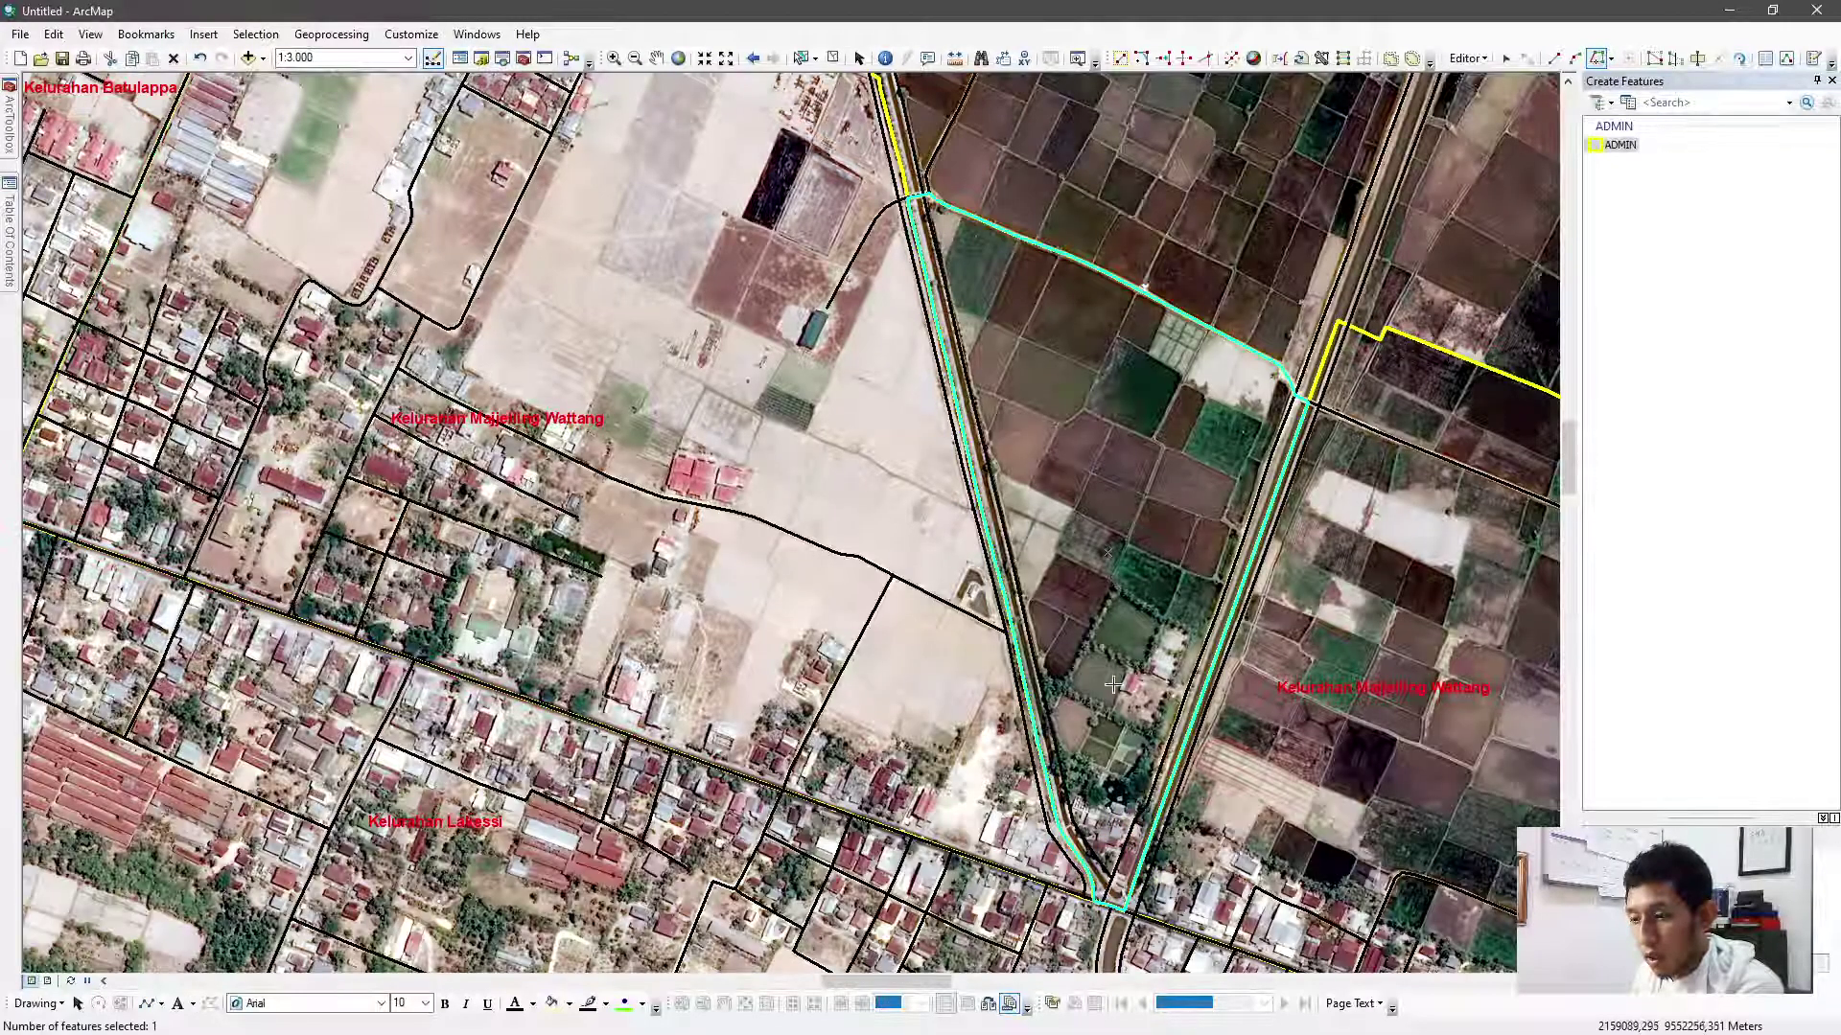
Hide the Jalan_Line layer and check the new gap polygon's attributes with the Identify tool
scroll(1090, 502, down, 2)
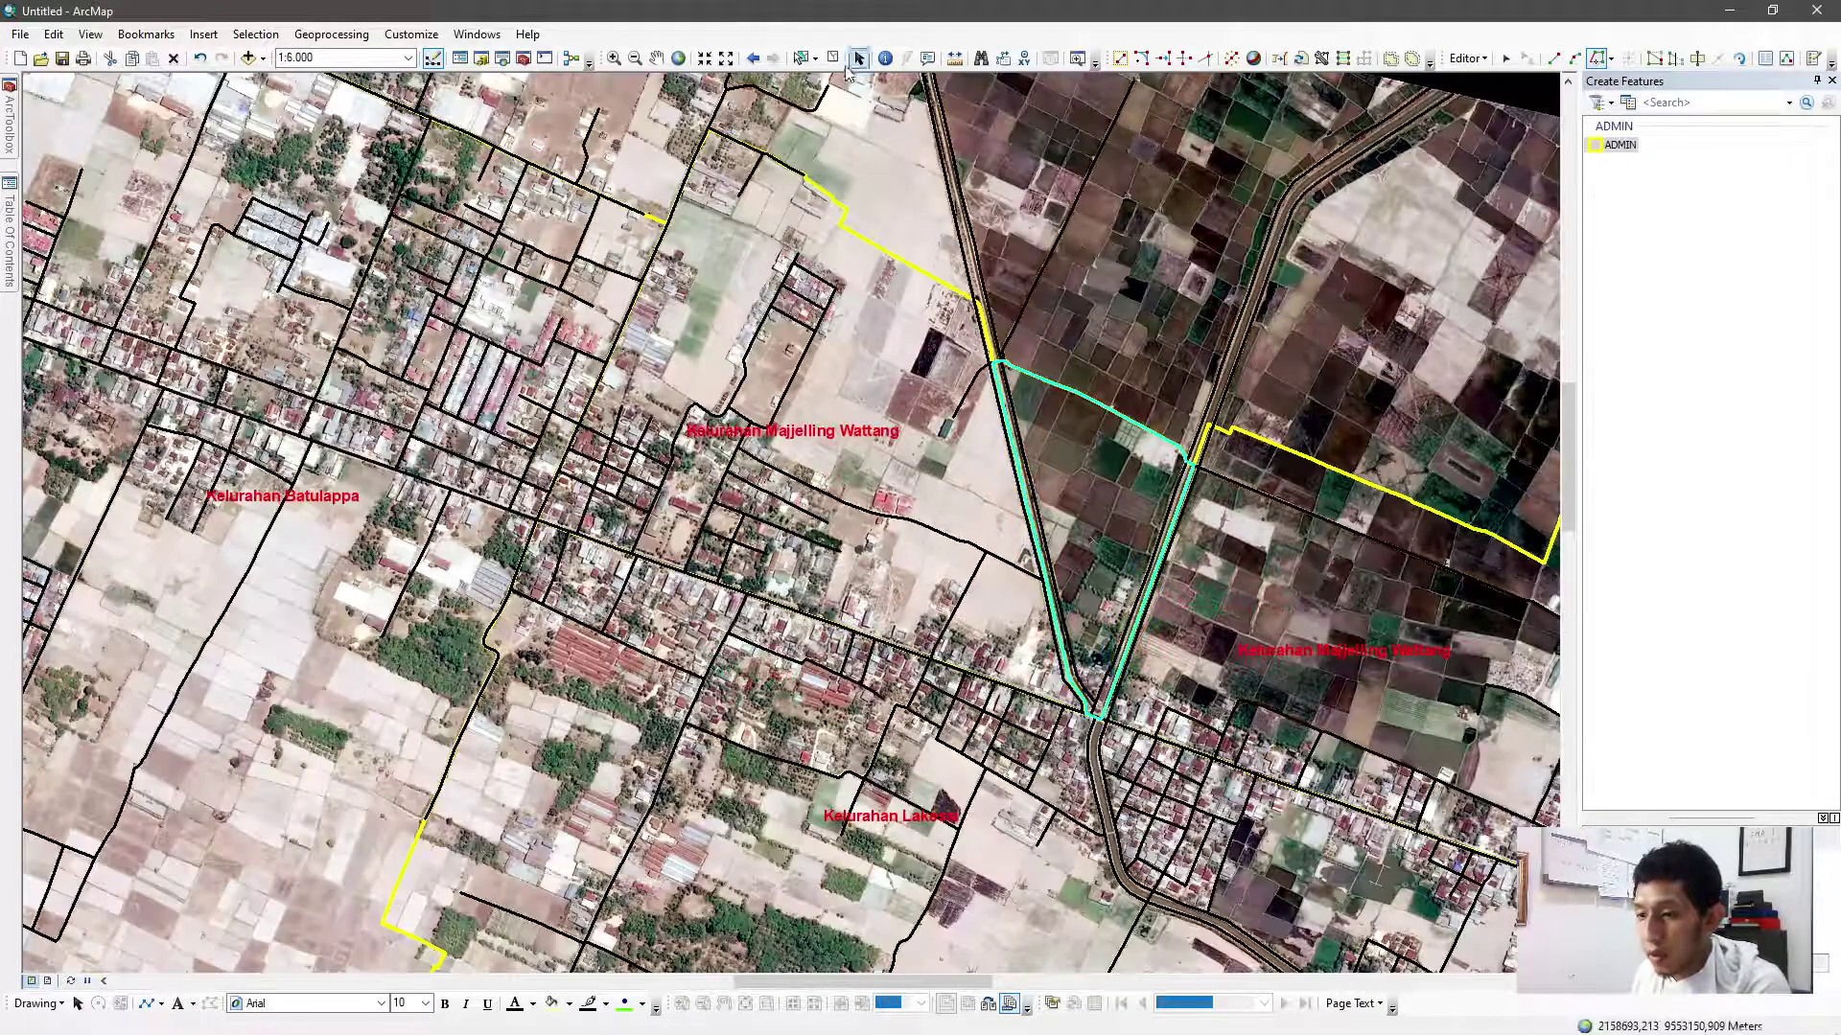
click(801, 57)
click(9, 203)
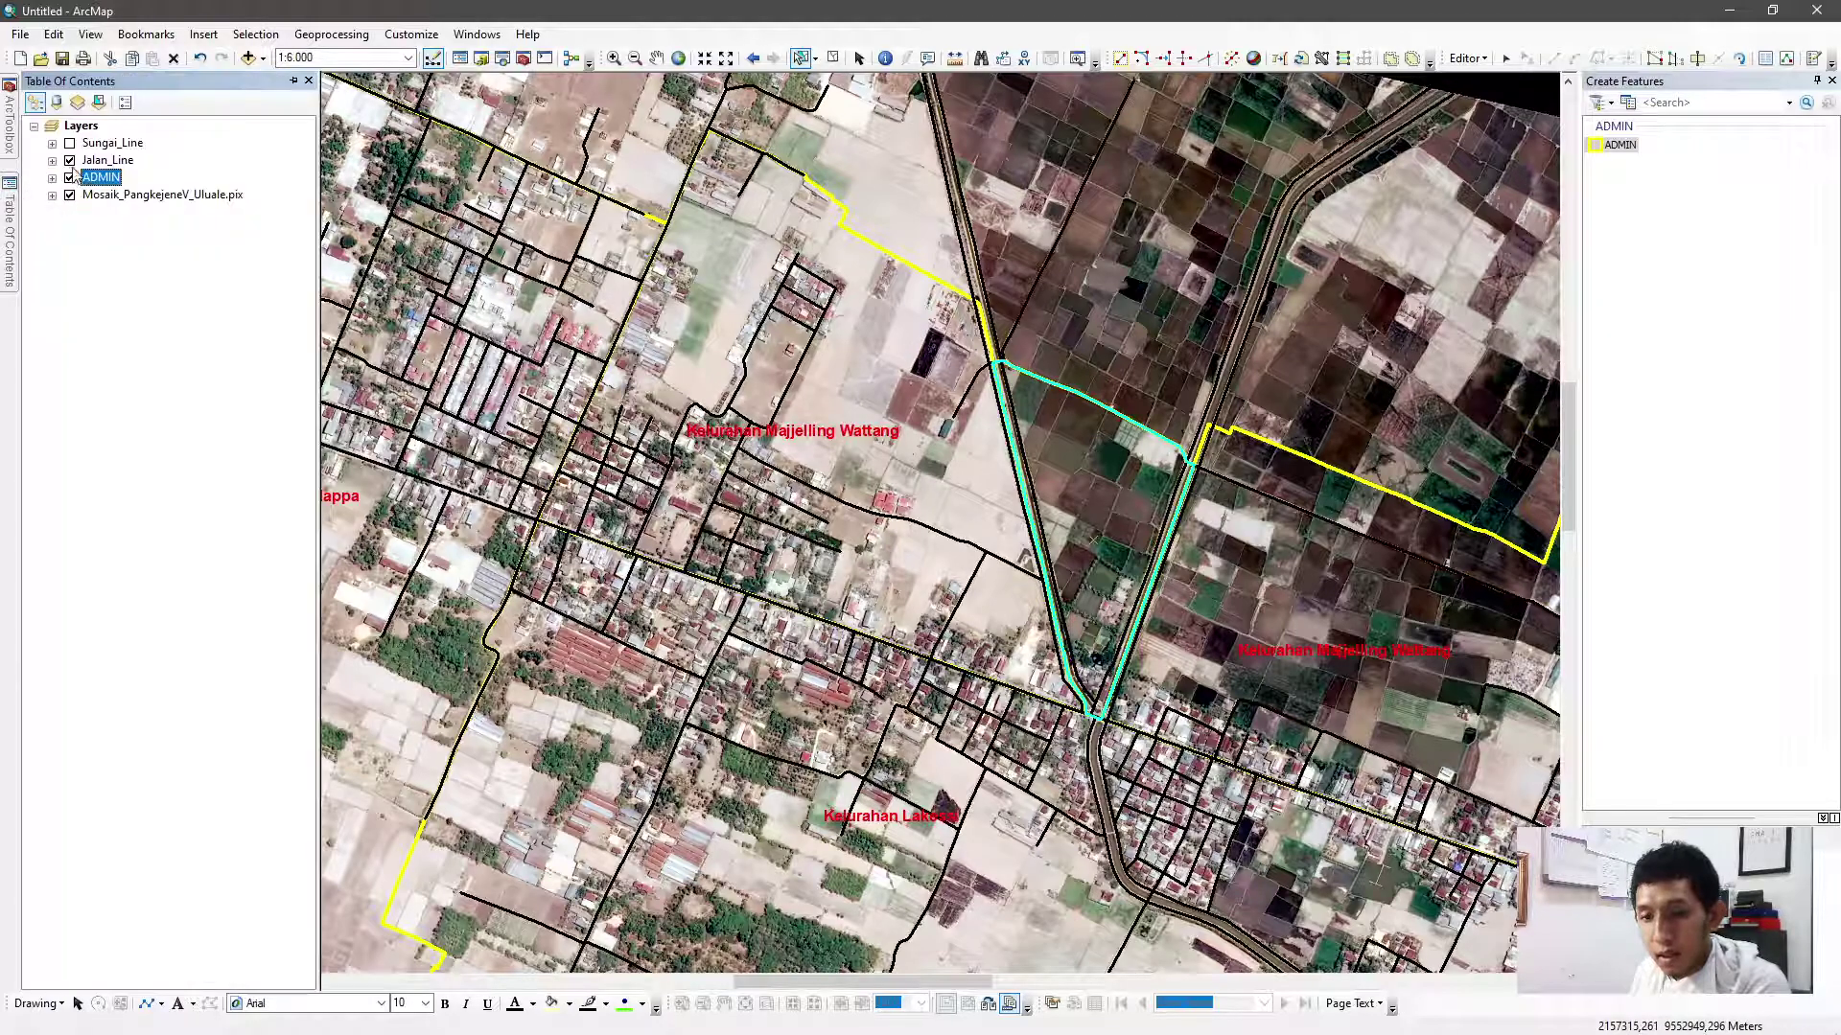
click(69, 161)
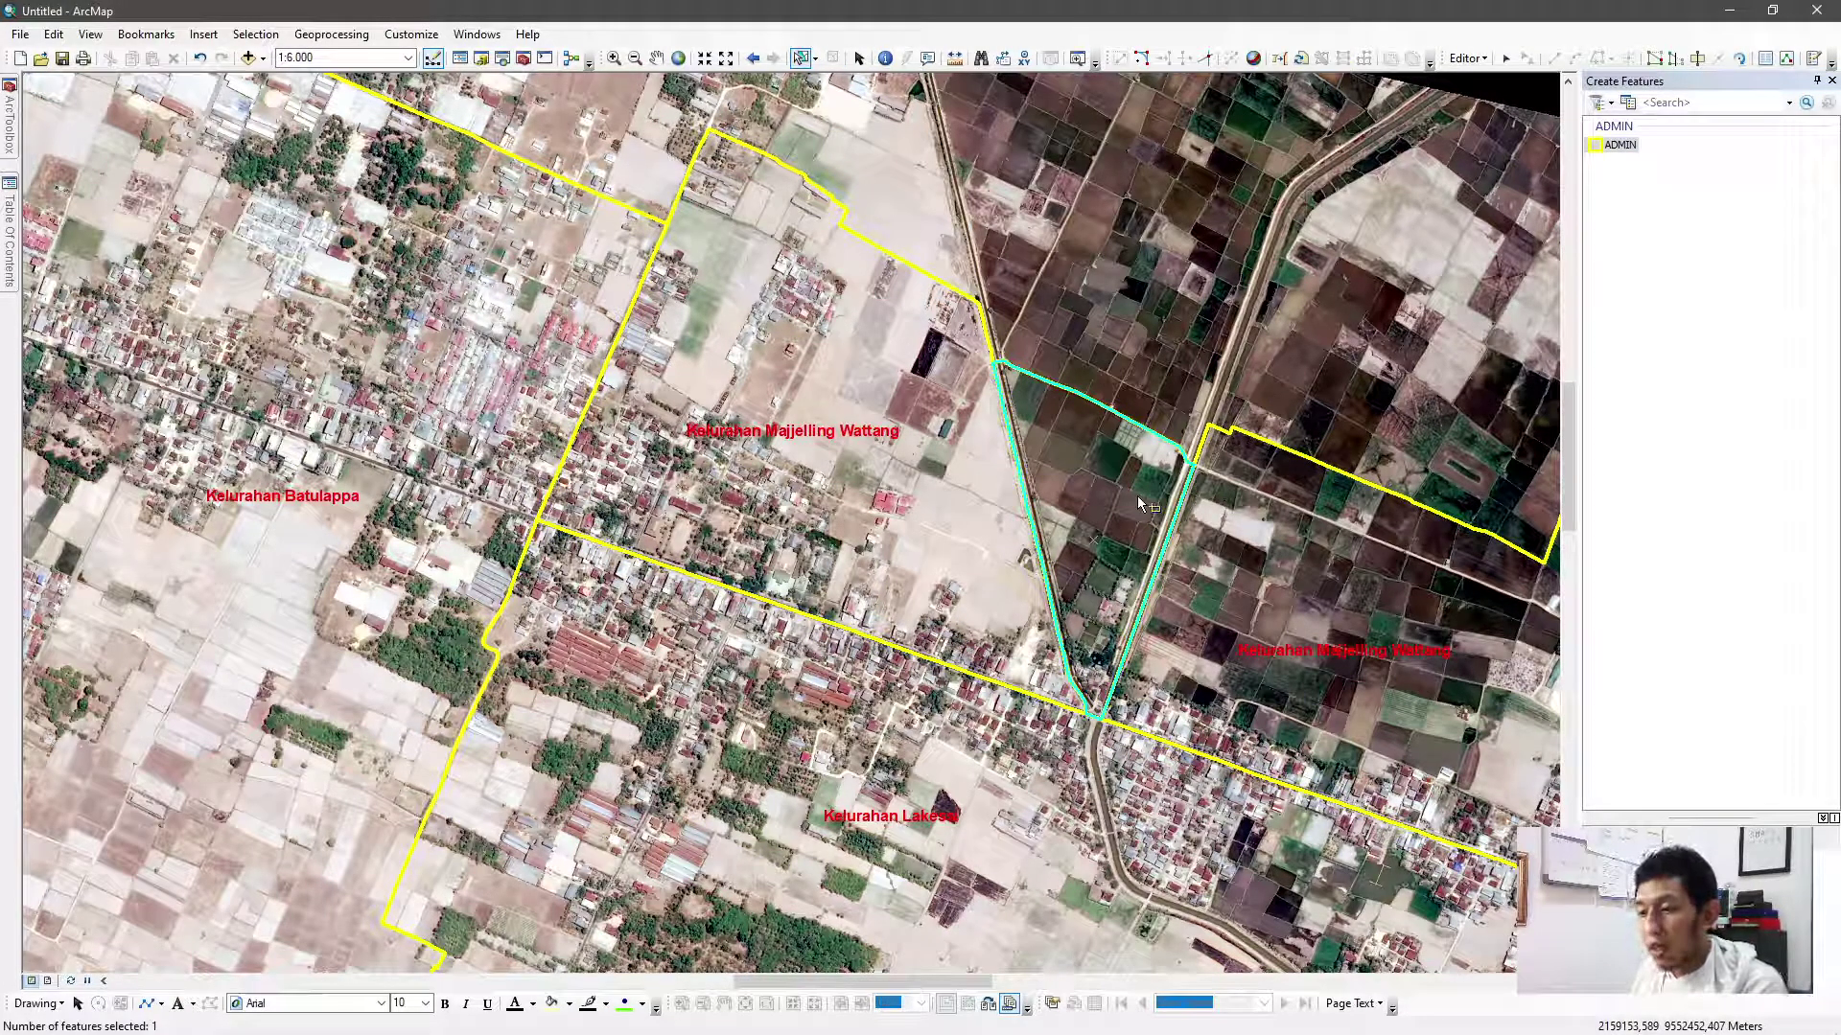
click(885, 58)
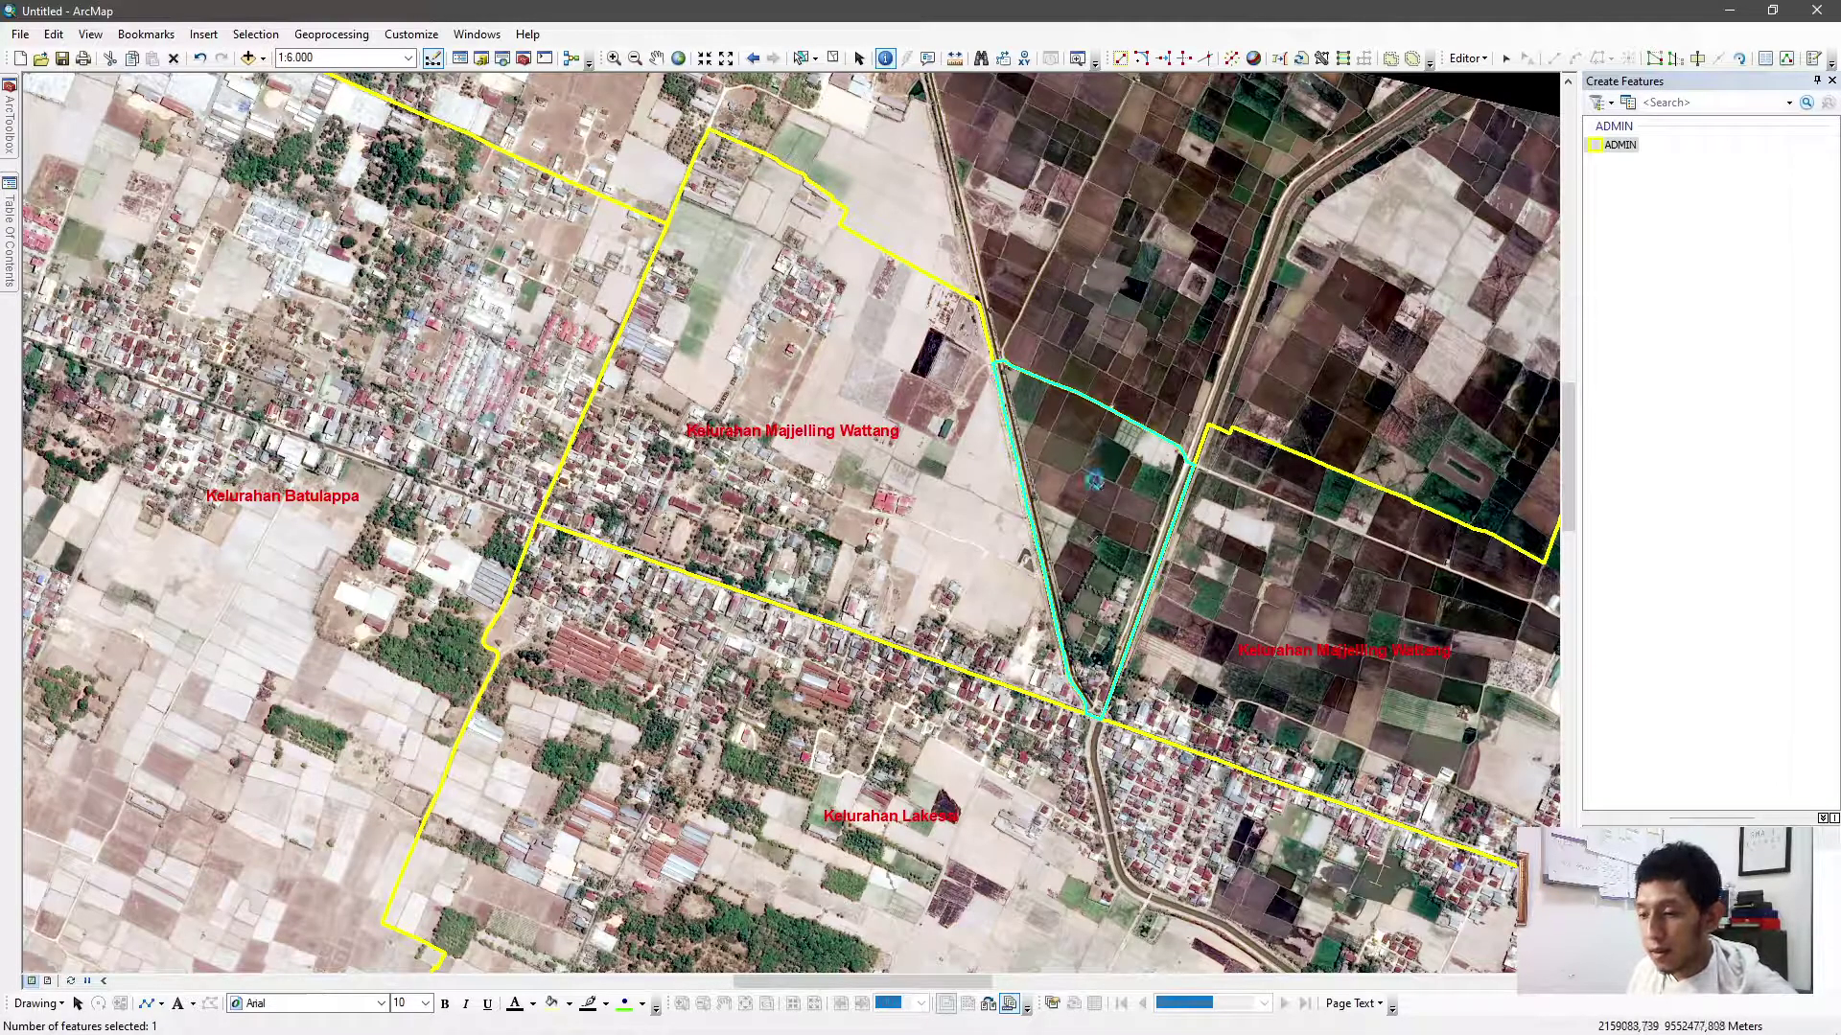
click(1096, 484)
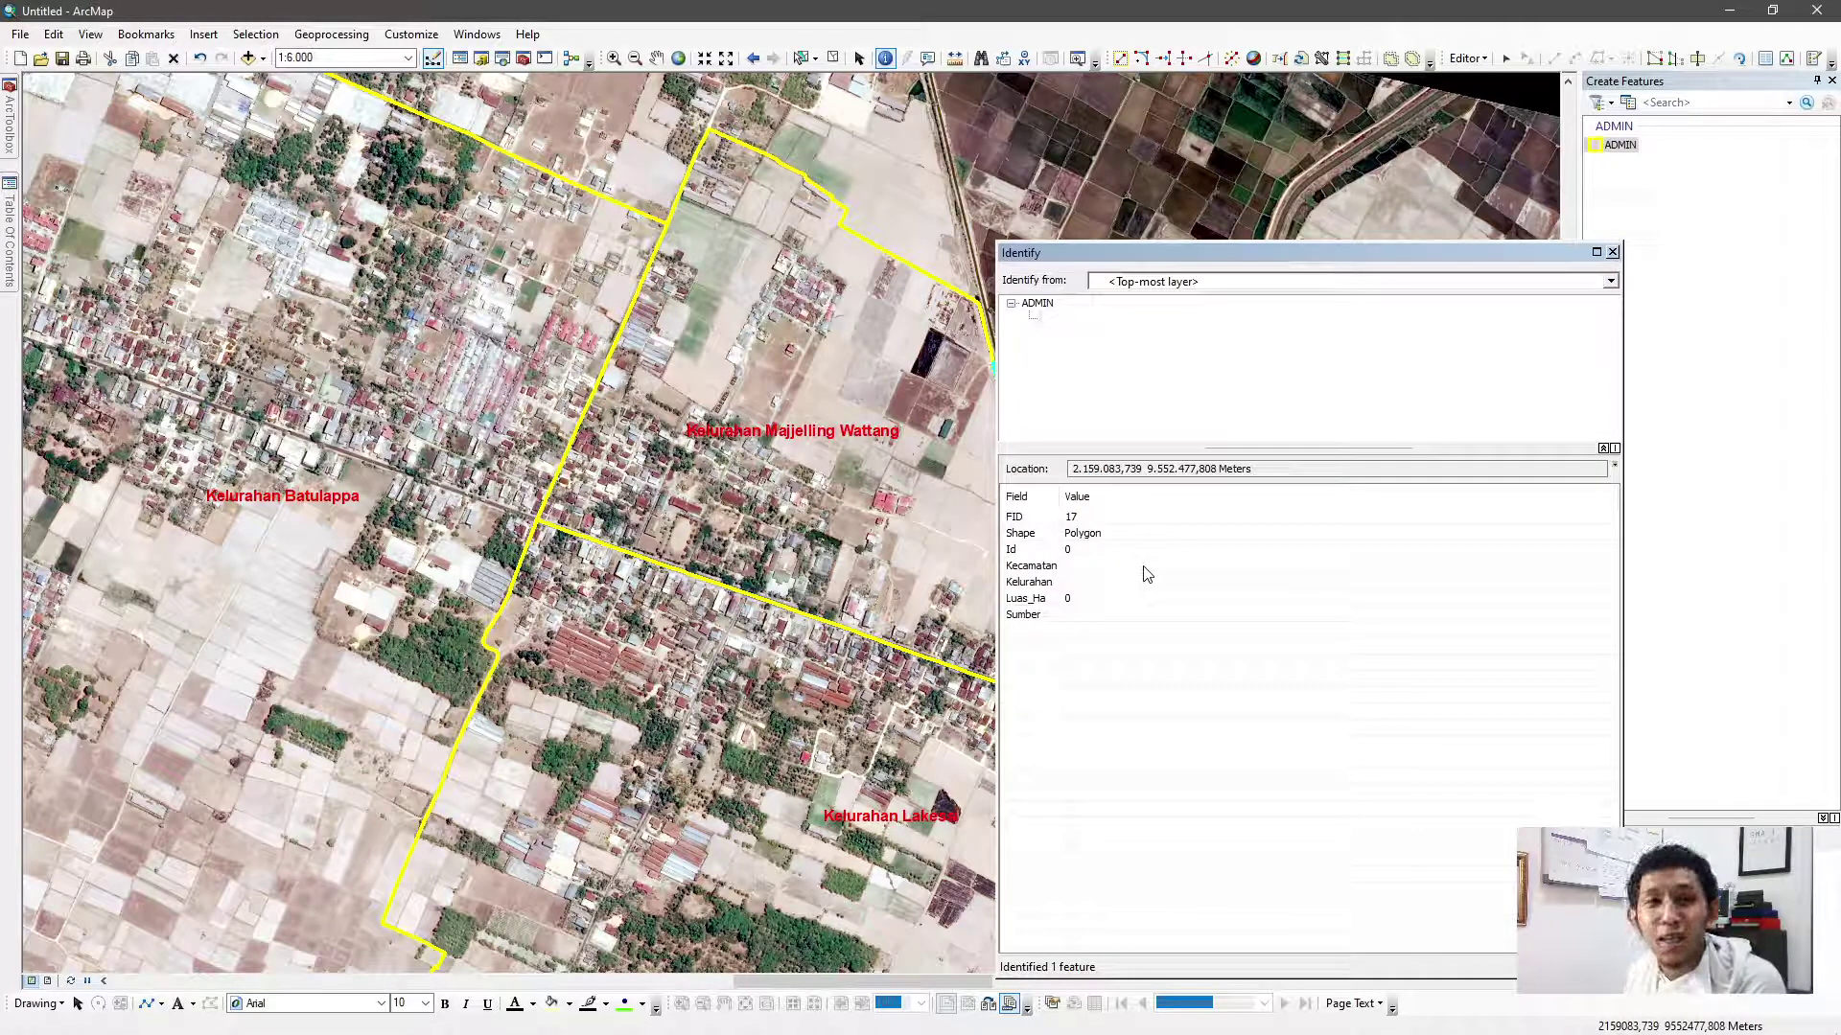
click(1613, 251)
Merge the new gap polygon with the two-part Kelurahan Majjelling Wattang polygon, keeping Kec. Maritengngae (ADMIN) as the target feature
click(801, 58)
click(1349, 599)
shift+click(1118, 550)
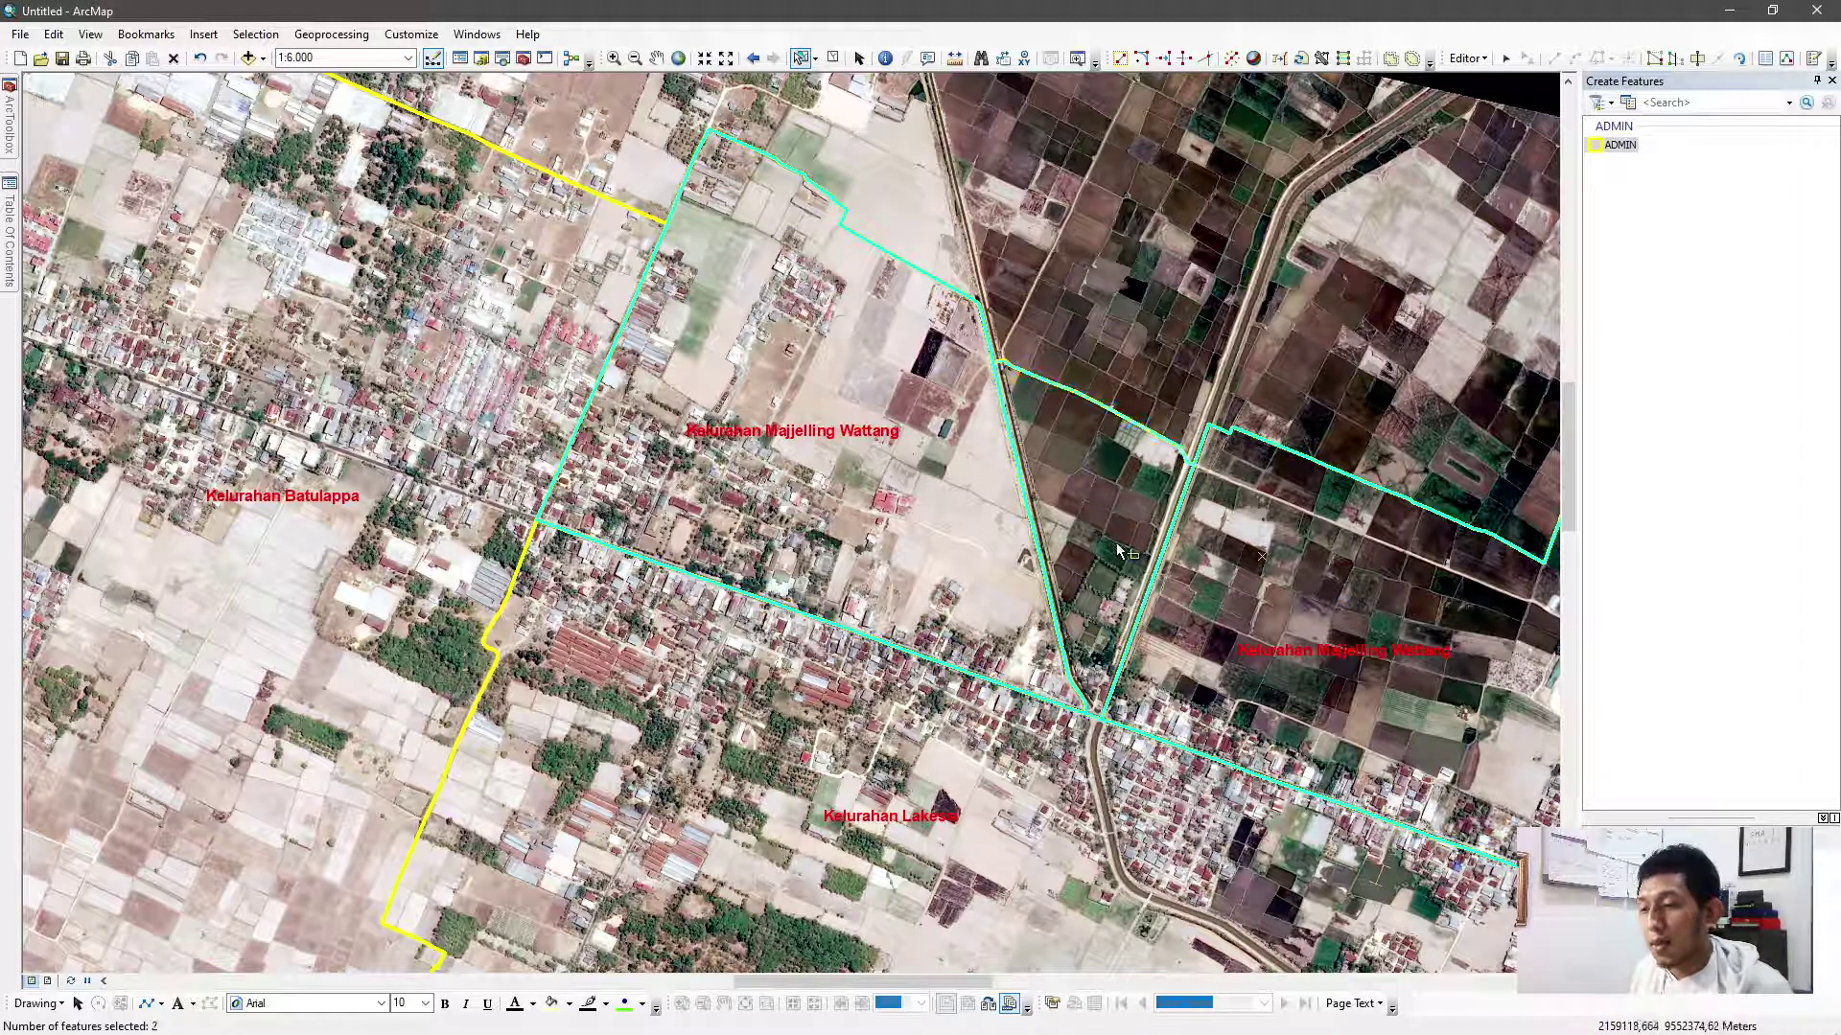
click(1466, 57)
click(1534, 230)
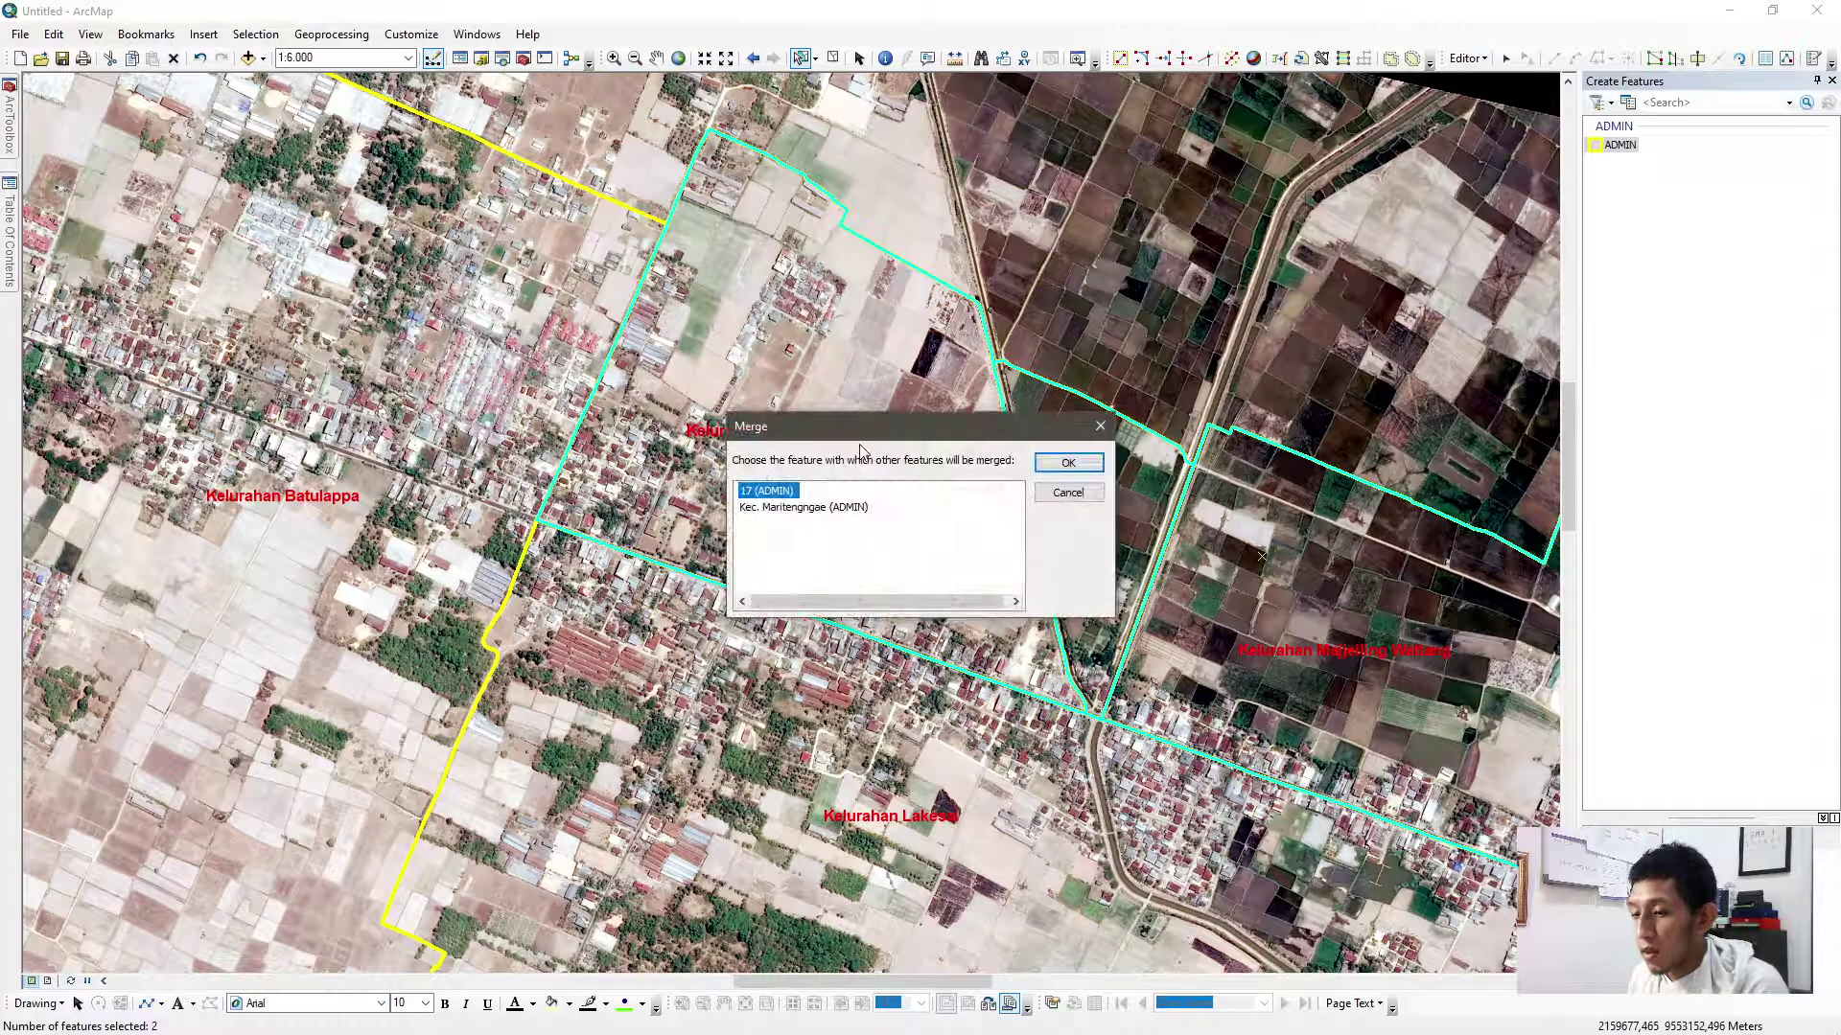
drag(860, 432, 432, 262)
click(384, 338)
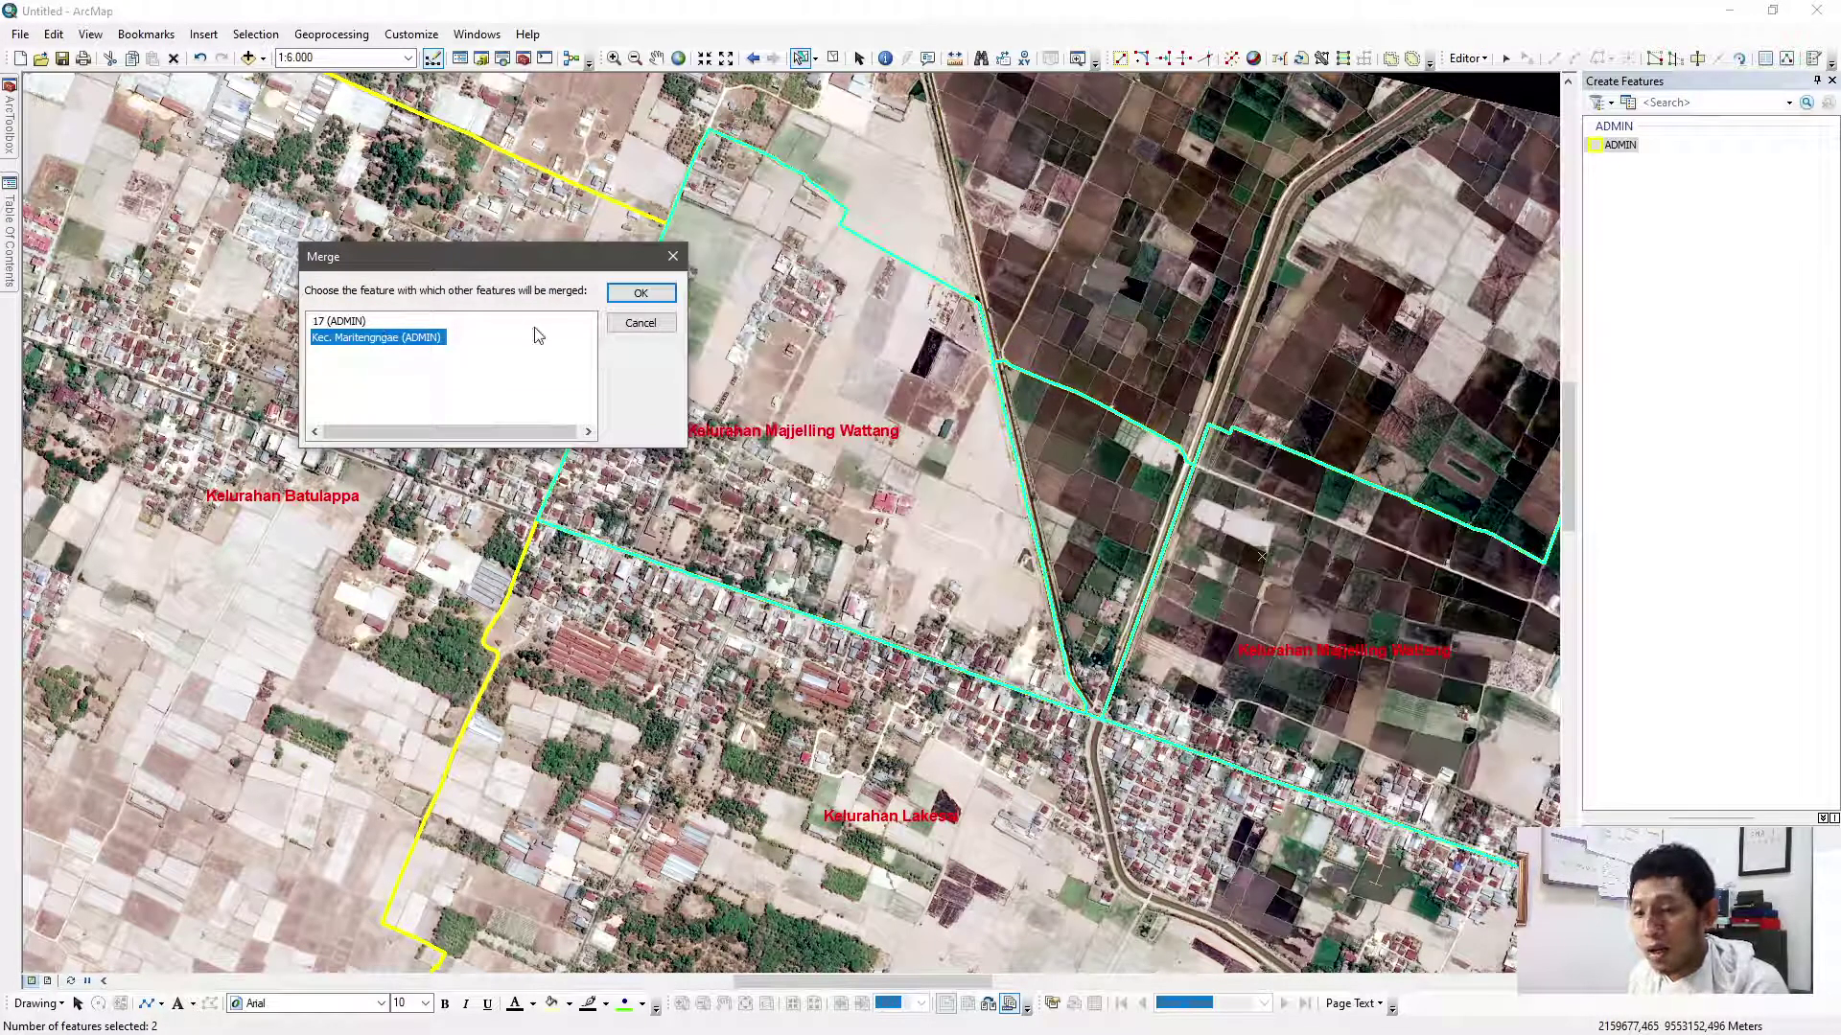
click(640, 292)
Close the Create Features window and clear the selection of the merged Kelurahan Majjelling Wattang polygon
scroll(1129, 549, up, 3)
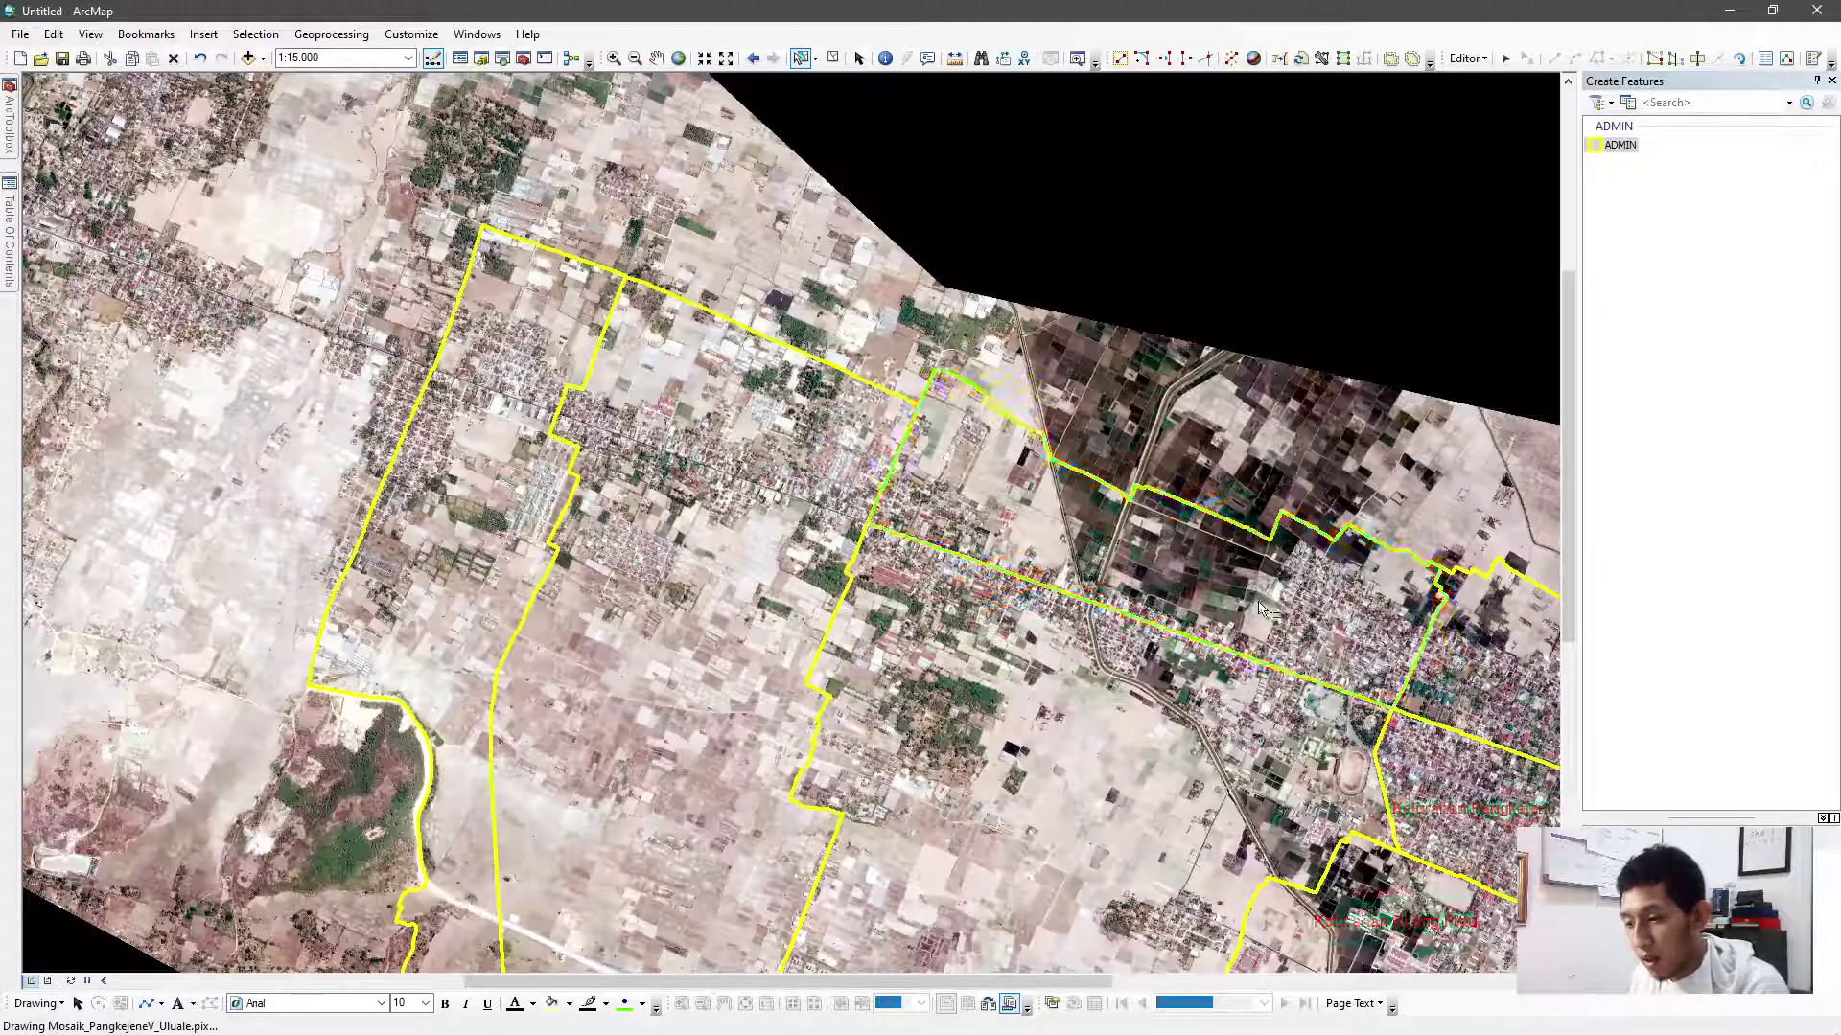
drag(1175, 563, 731, 440)
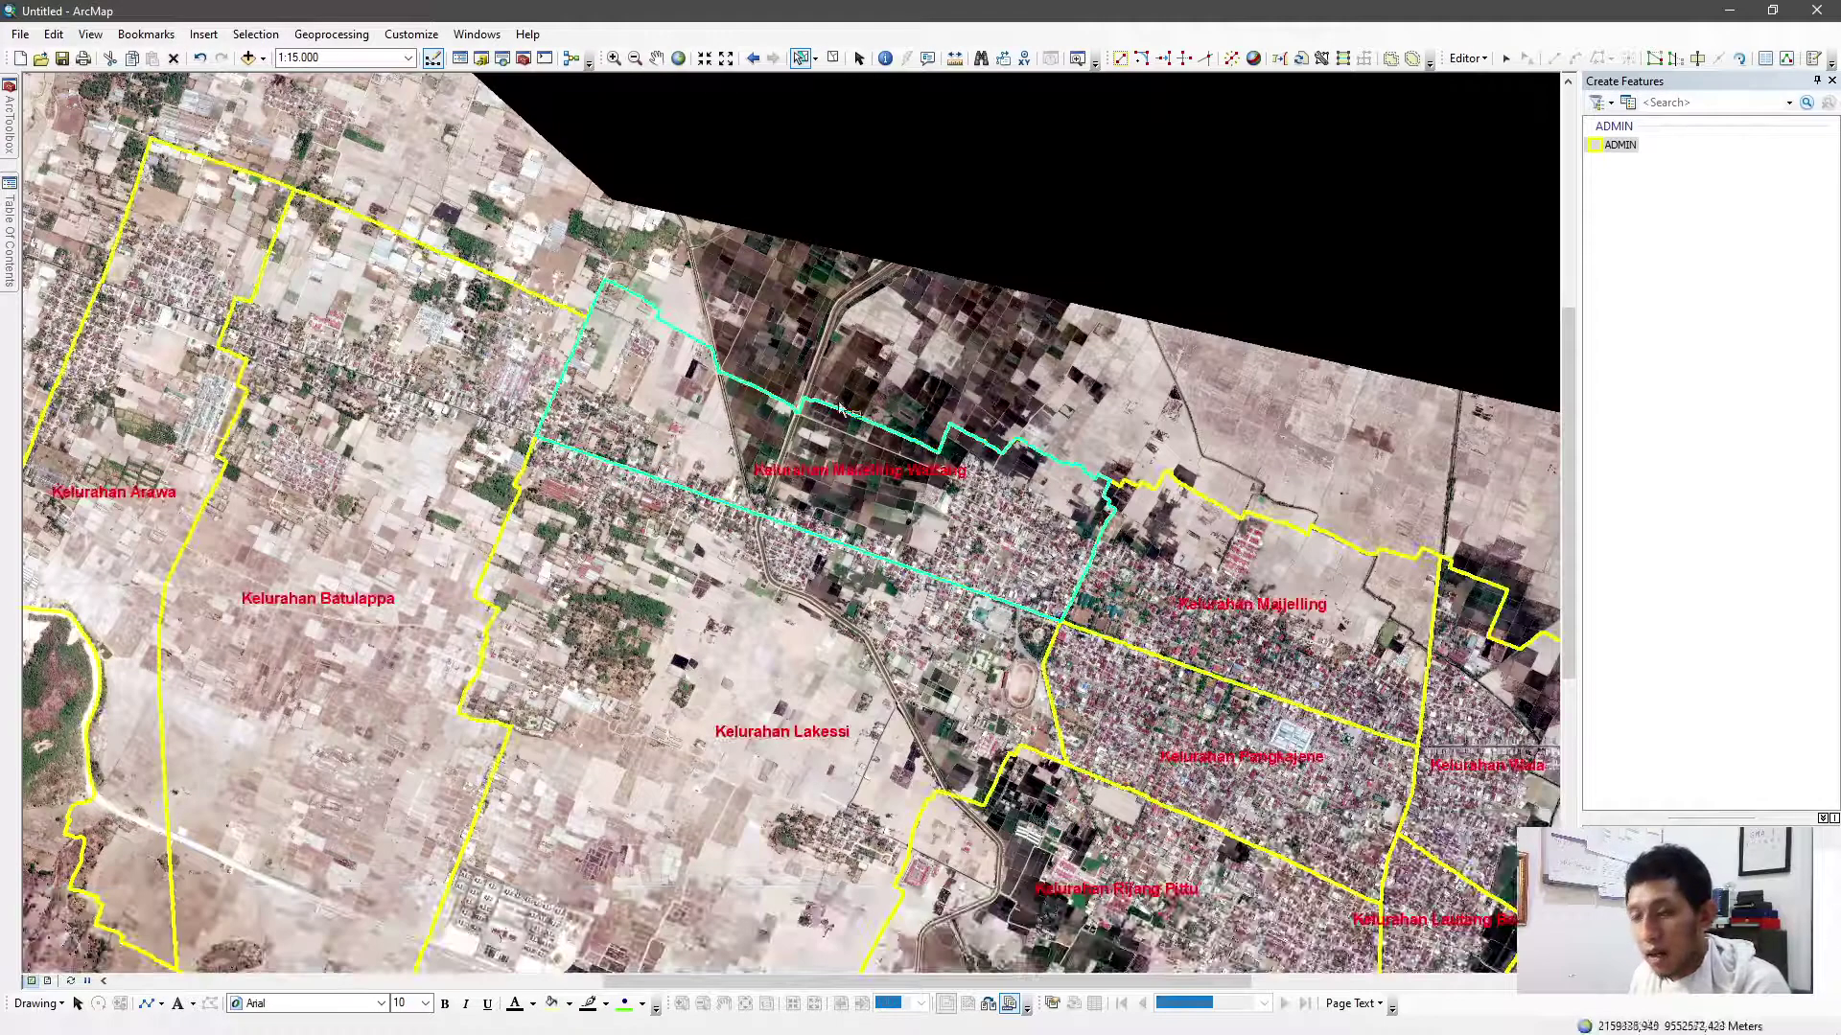
click(1832, 80)
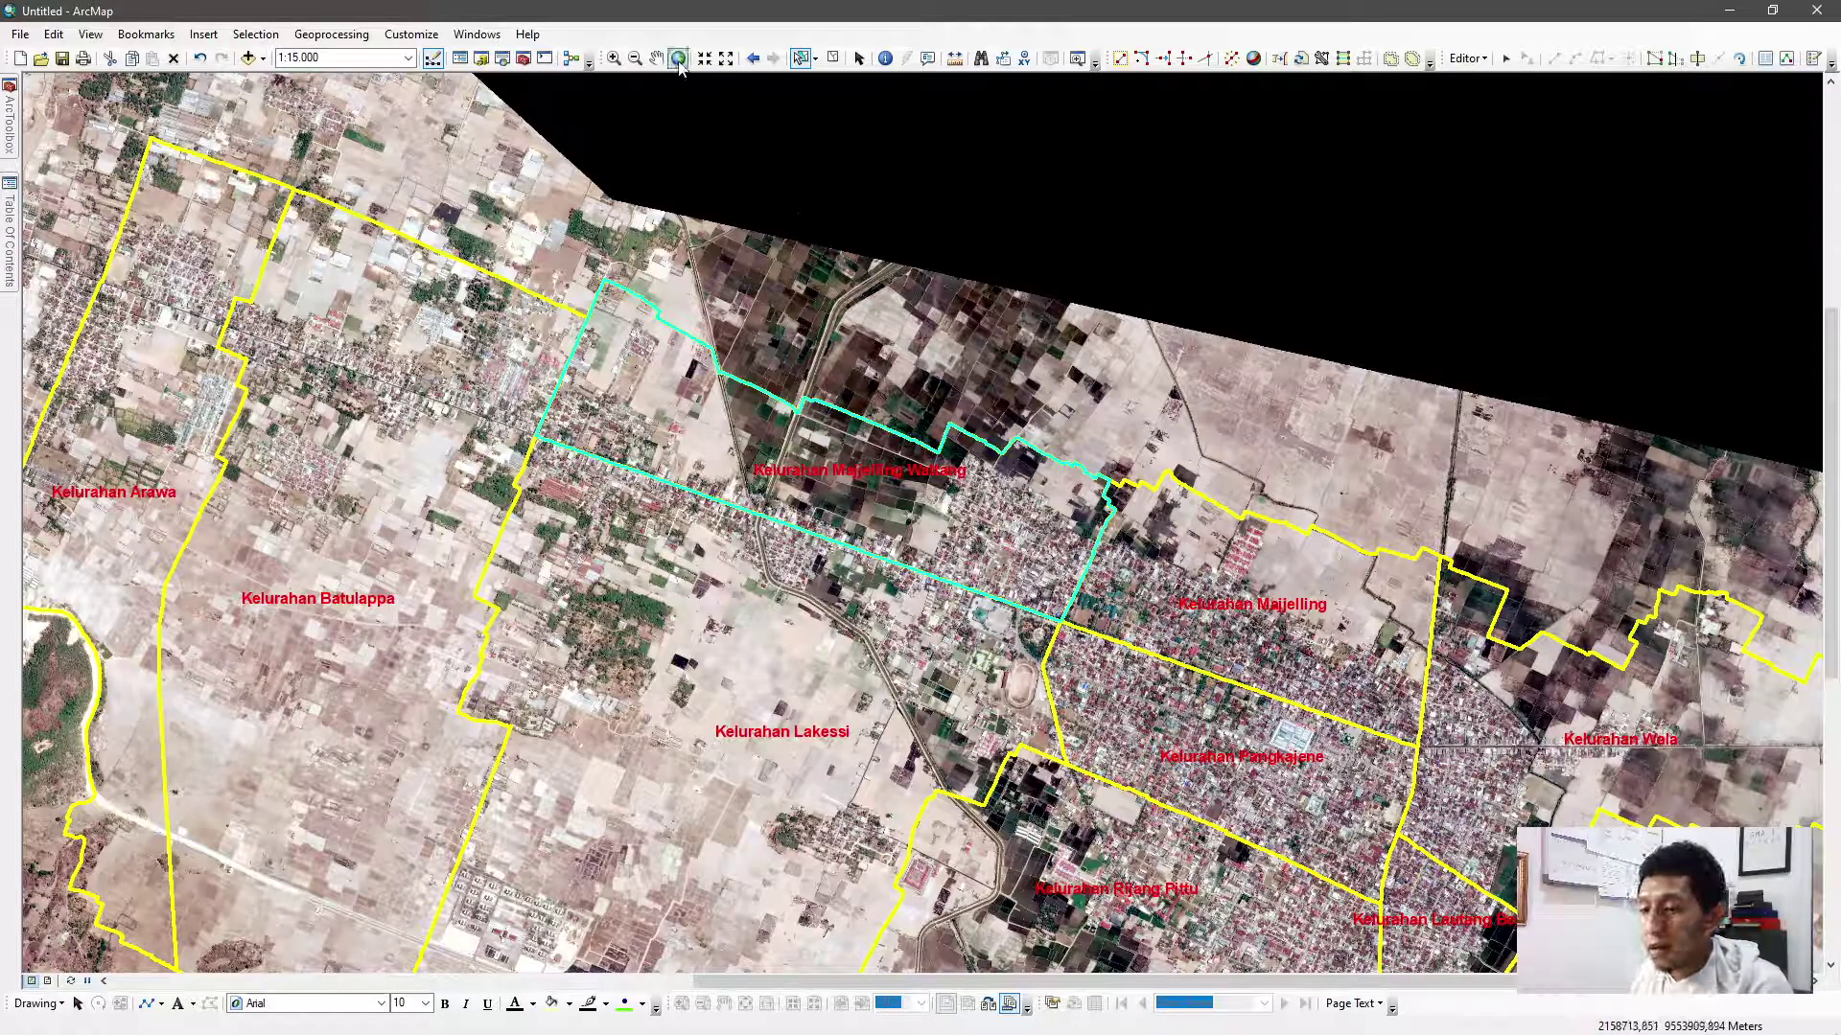
click(833, 58)
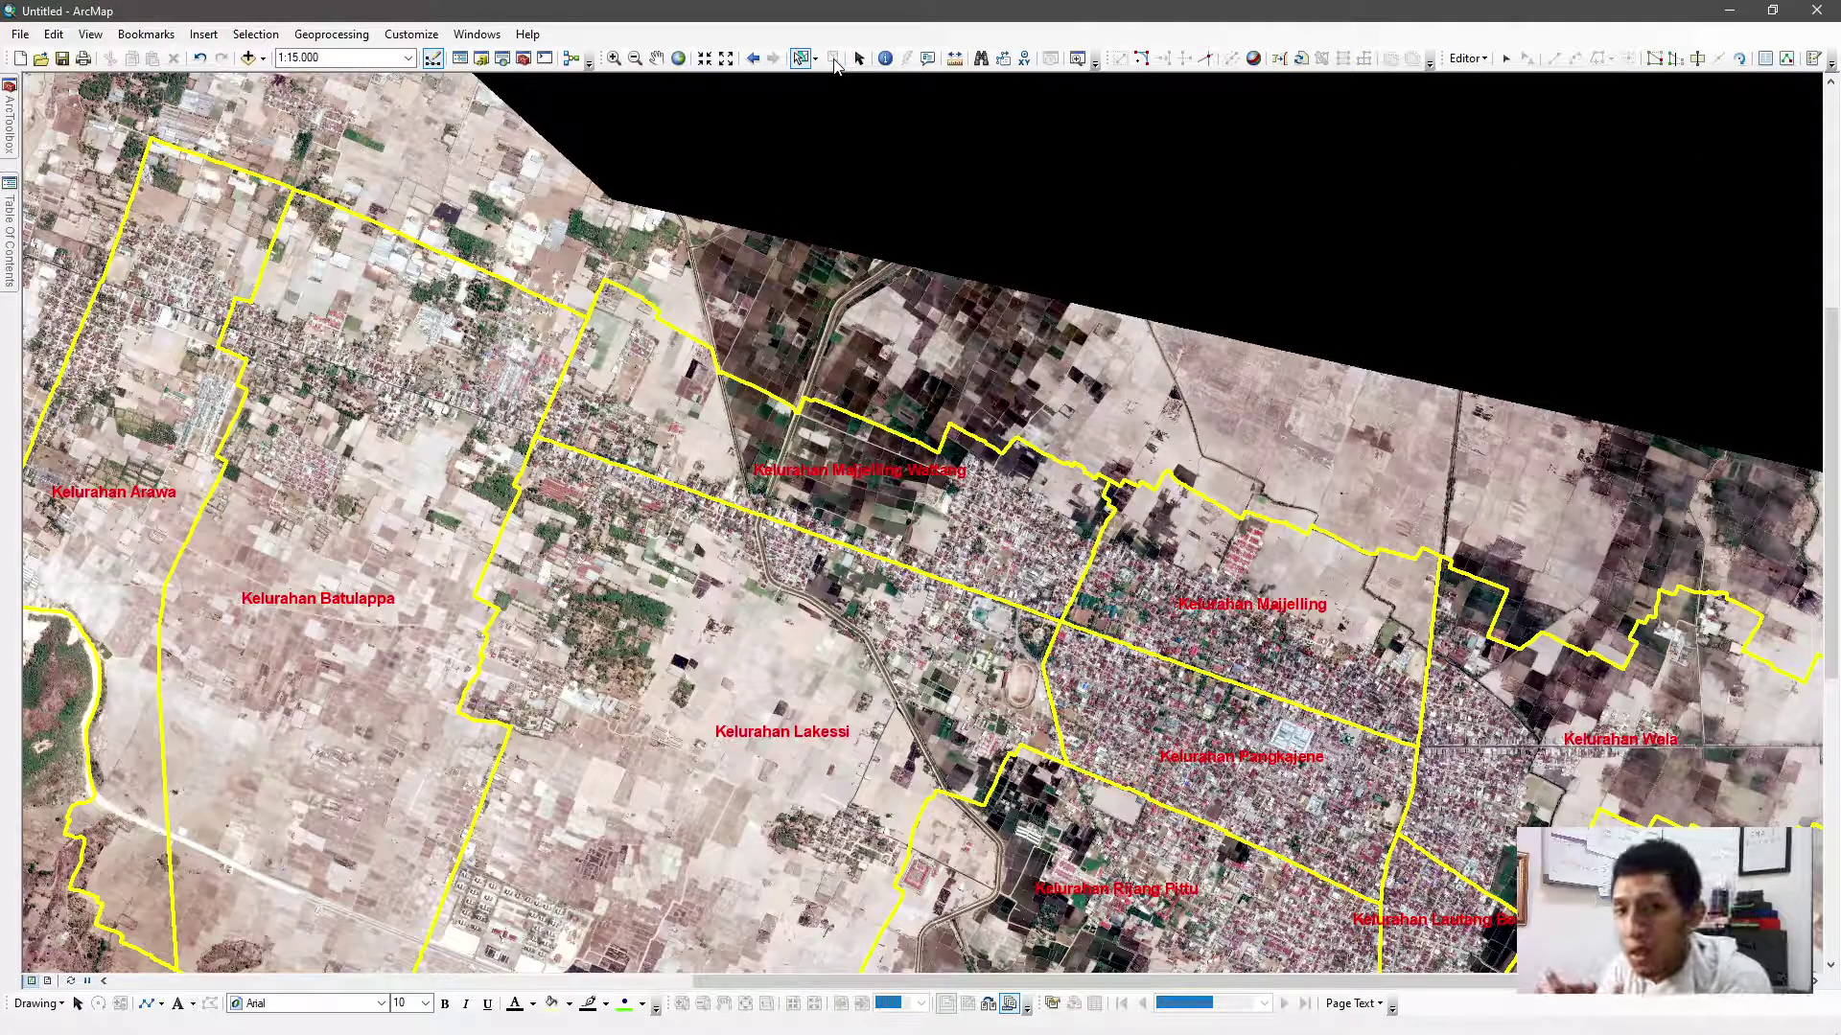